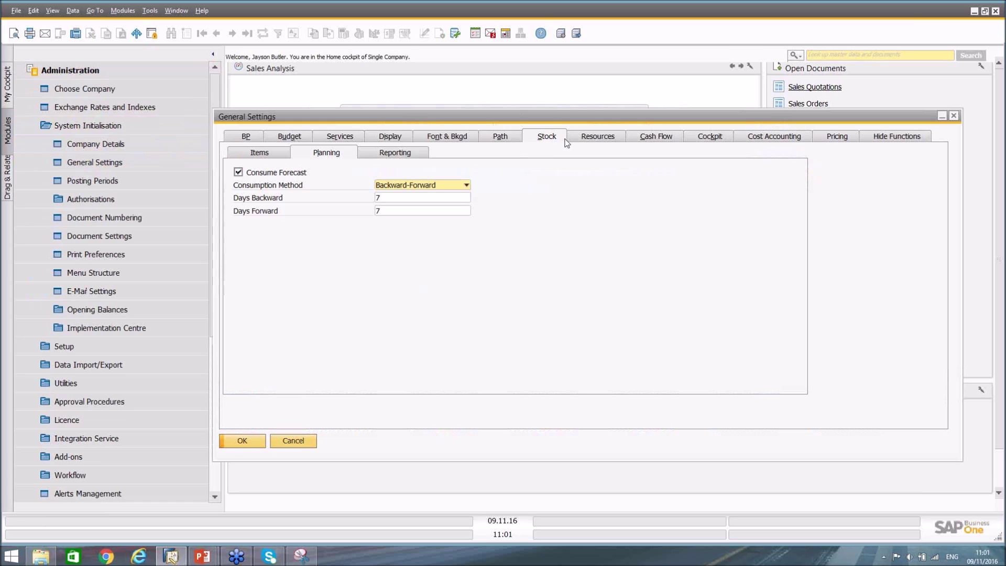
Review the serial and batch options for Management Method, Issue Primarily By and Unique Serial Numbers by in the stock item settings
{"action": "left_click", "coordinate": [267, 153]}
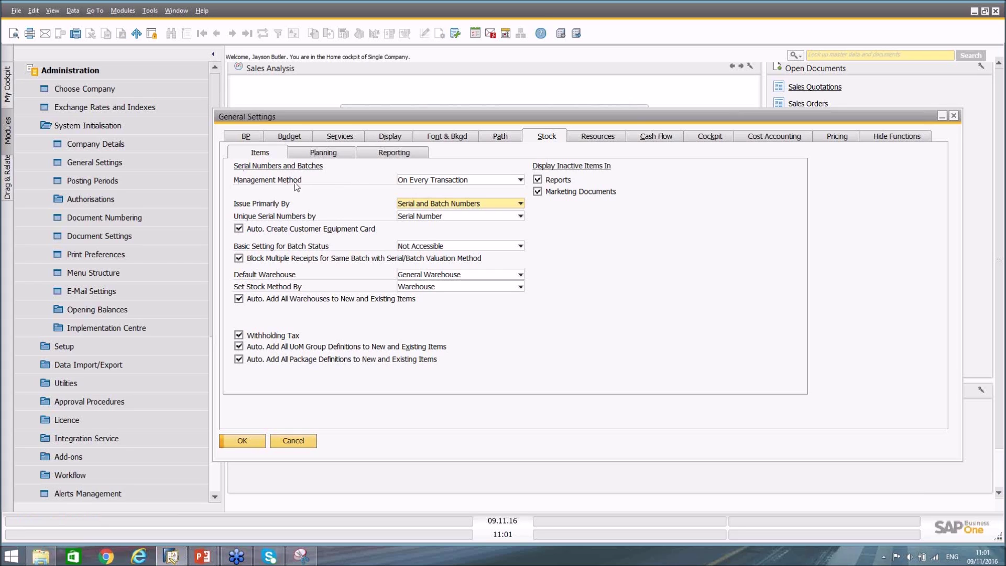
{"action": "left_click", "coordinate": [413, 180]}
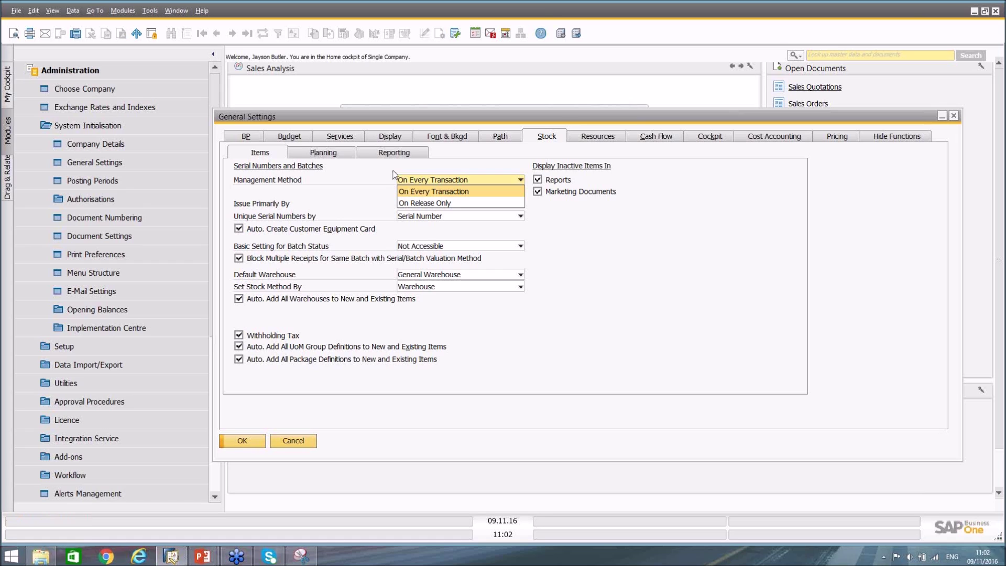
{"action": "left_click", "coordinate": [393, 171]}
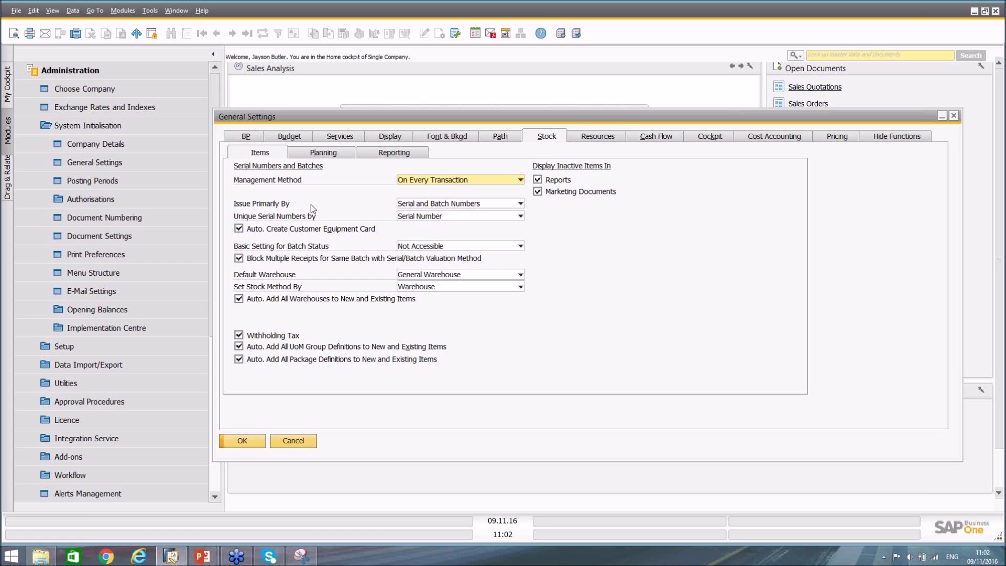
{"action": "left_click", "coordinate": [463, 204]}
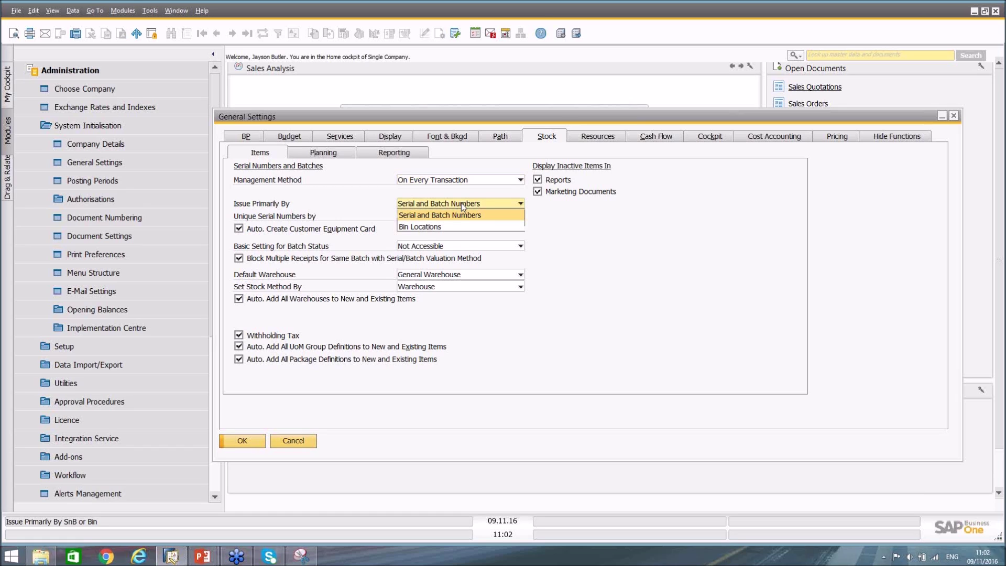
{"action": "left_click", "coordinate": [378, 203]}
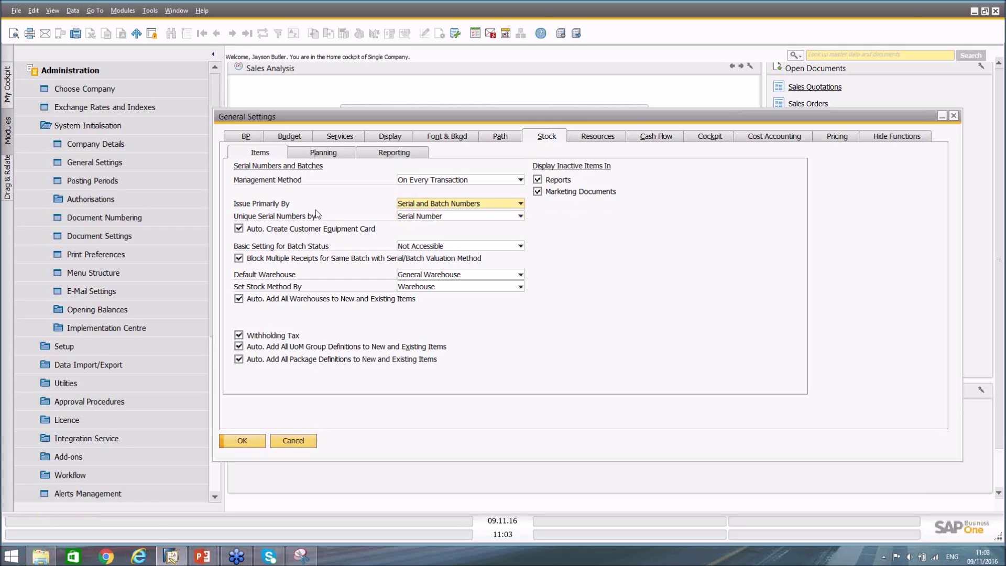
{"action": "left_click", "coordinate": [427, 218]}
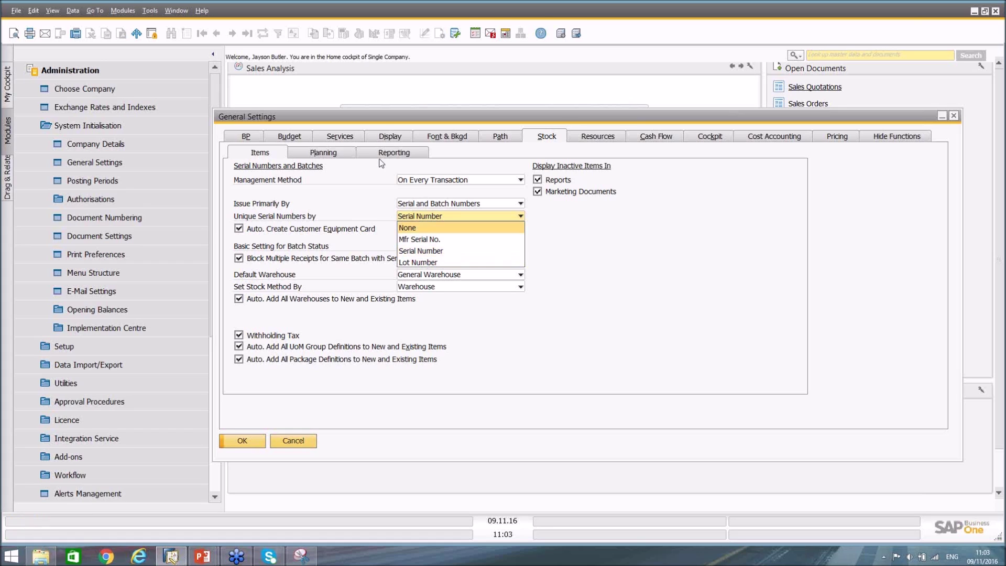
{"action": "left_click", "coordinate": [388, 110]}
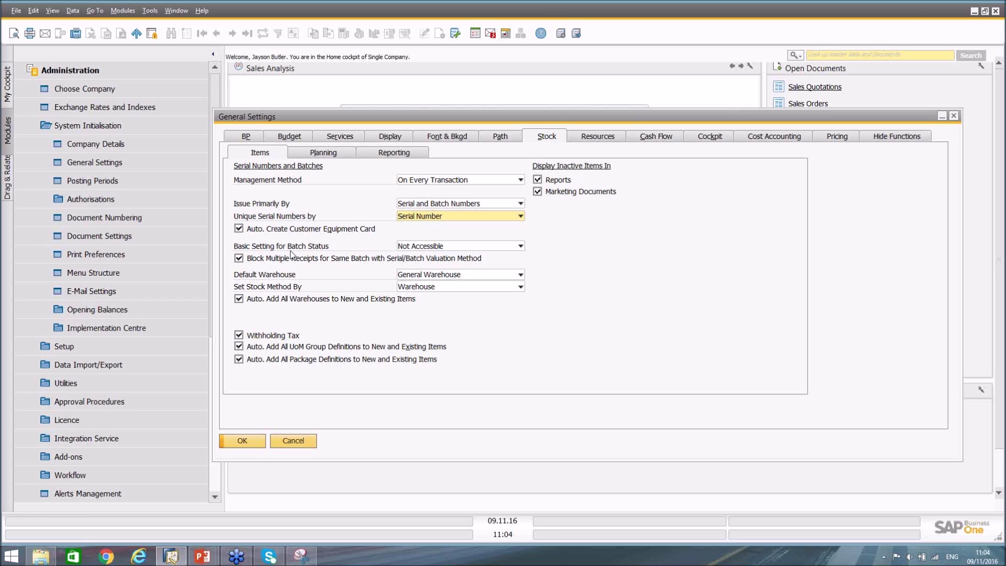
Review the choices for Basic Setting for Batch Status and Set Stock Method By, and close General Settings without saving
{"action": "left_click", "coordinate": [469, 246]}
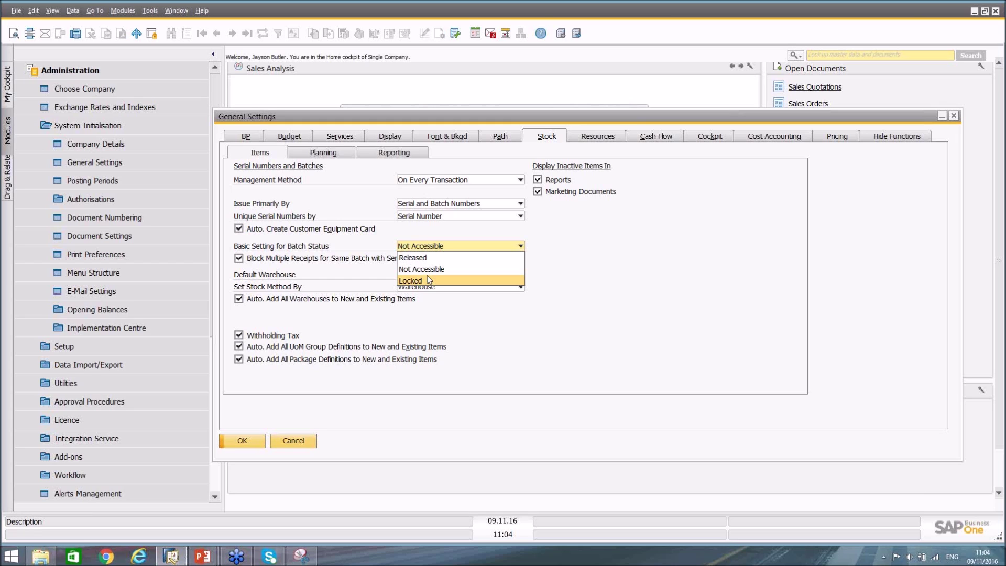
{"action": "left_click", "coordinate": [348, 269]}
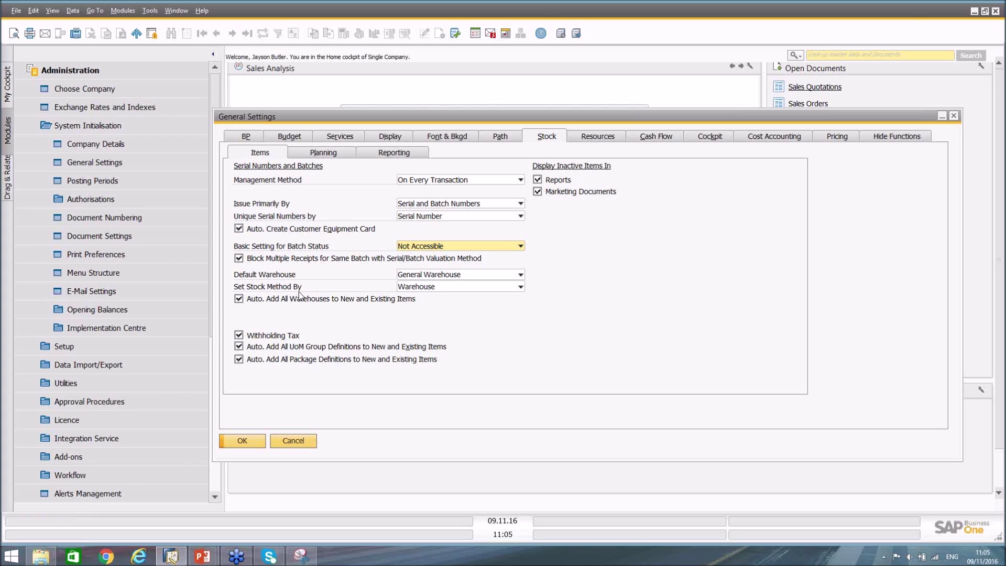
{"action": "left_click", "coordinate": [409, 287]}
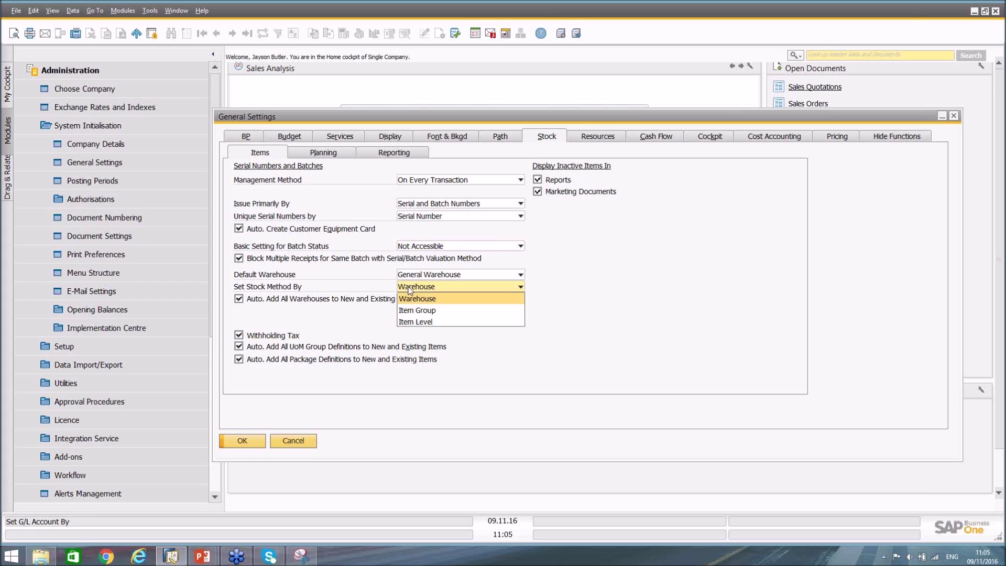
{"action": "left_click", "coordinate": [365, 292]}
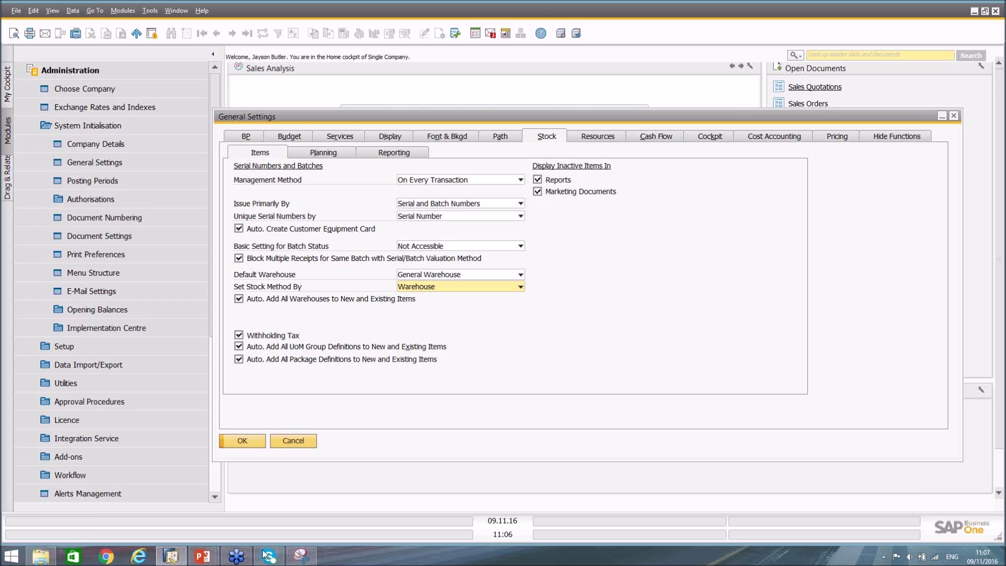
{"action": "left_click", "coordinate": [293, 441]}
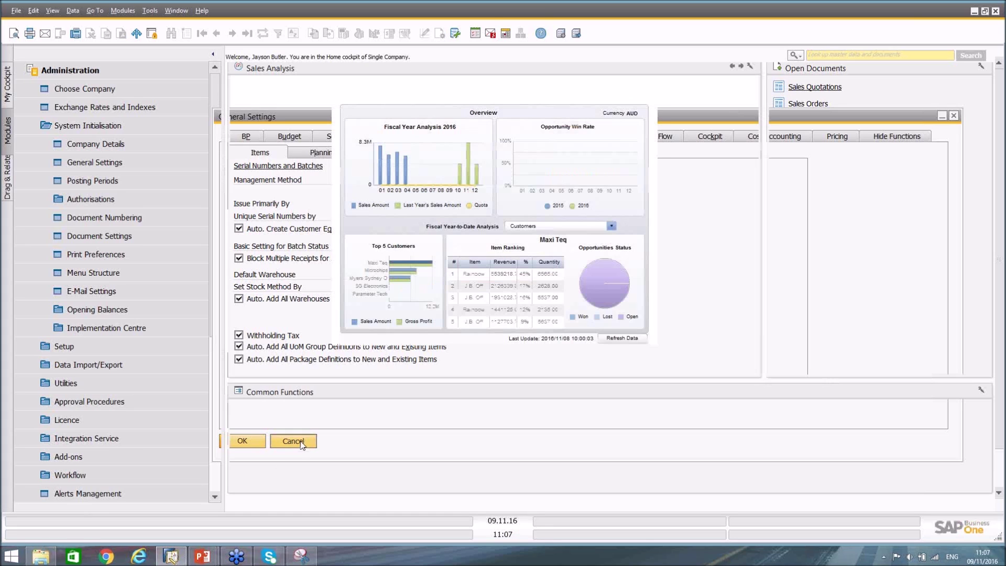
Open Item Master Data from Stock Management and display the first item record
{"action": "left_click", "coordinate": [128, 71]}
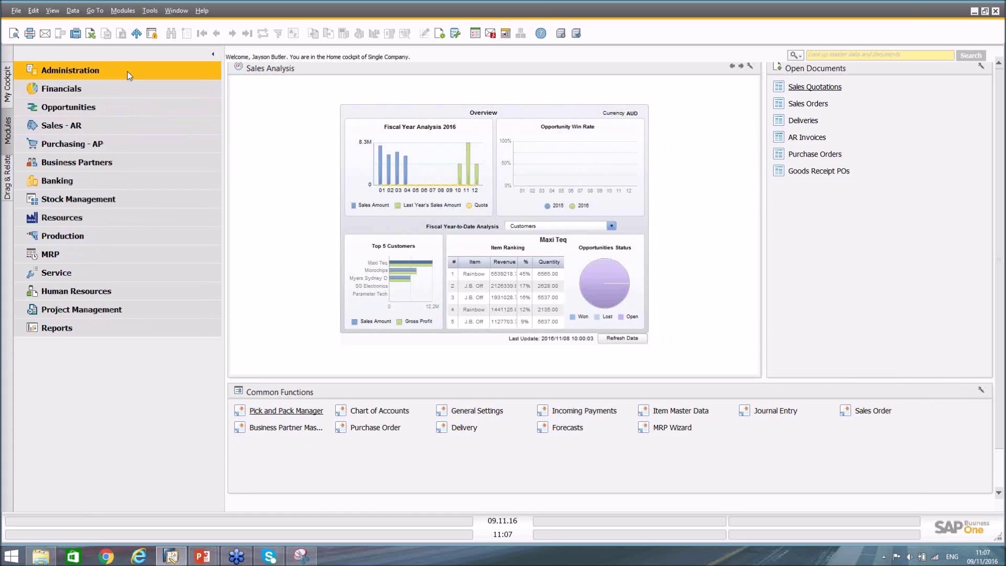
{"action": "left_click", "coordinate": [94, 203]}
{"action": "left_click", "coordinate": [100, 214]}
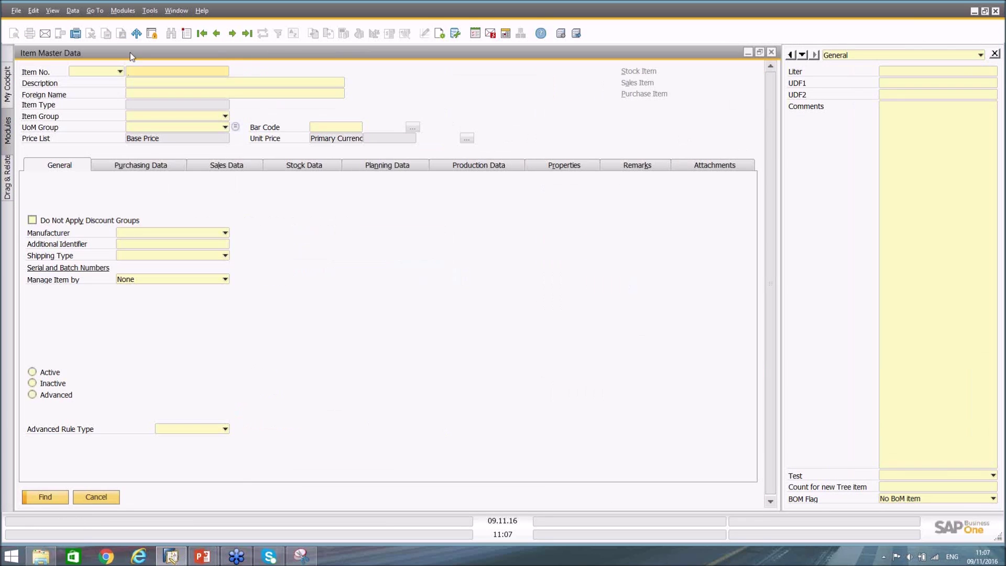
{"action": "left_click", "coordinate": [203, 33]}
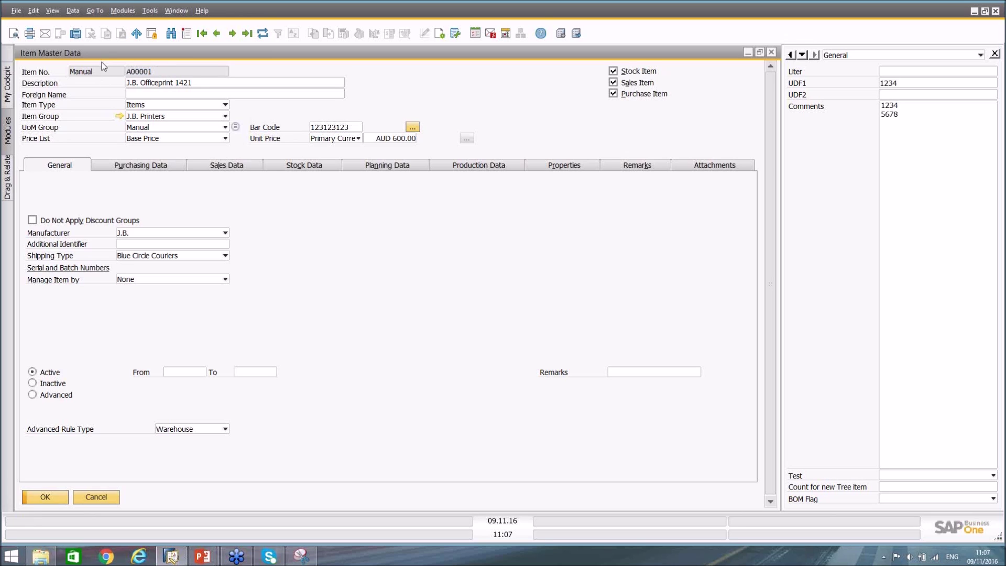
Start a new item with the CONS numbering series, and discard it by returning to the first item record
{"action": "left_click", "coordinate": [187, 34]}
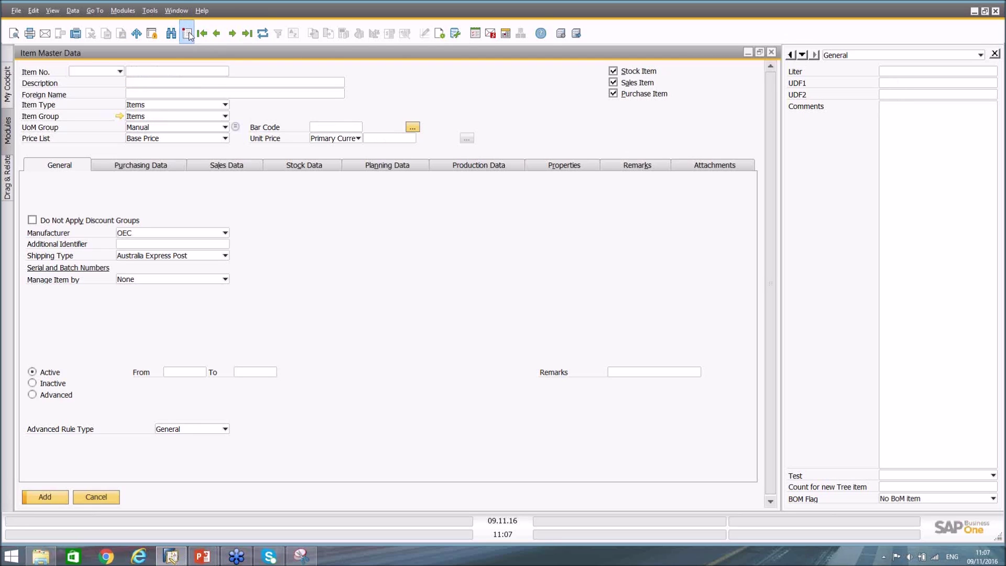
{"action": "left_click", "coordinate": [118, 71]}
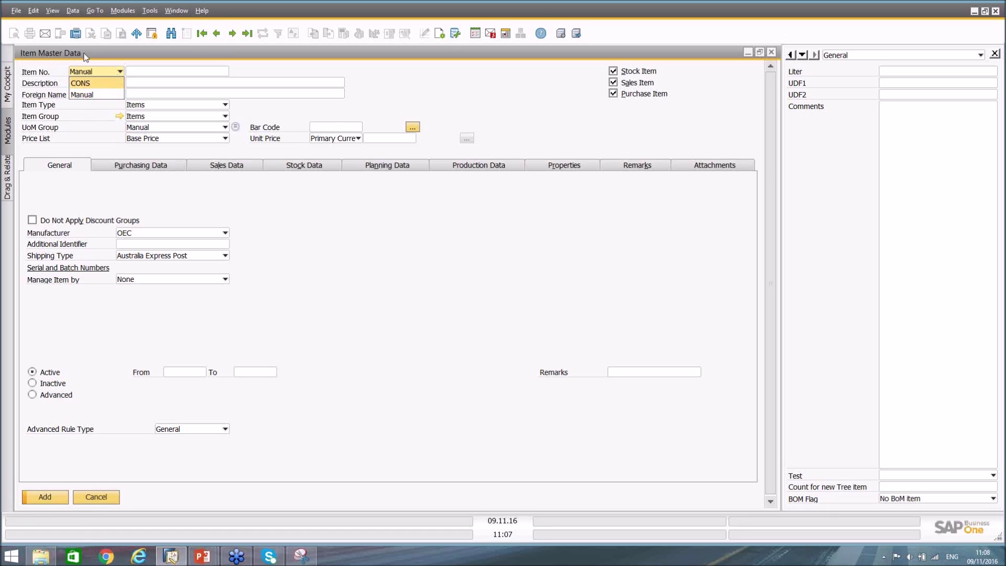
{"action": "left_click", "coordinate": [82, 84]}
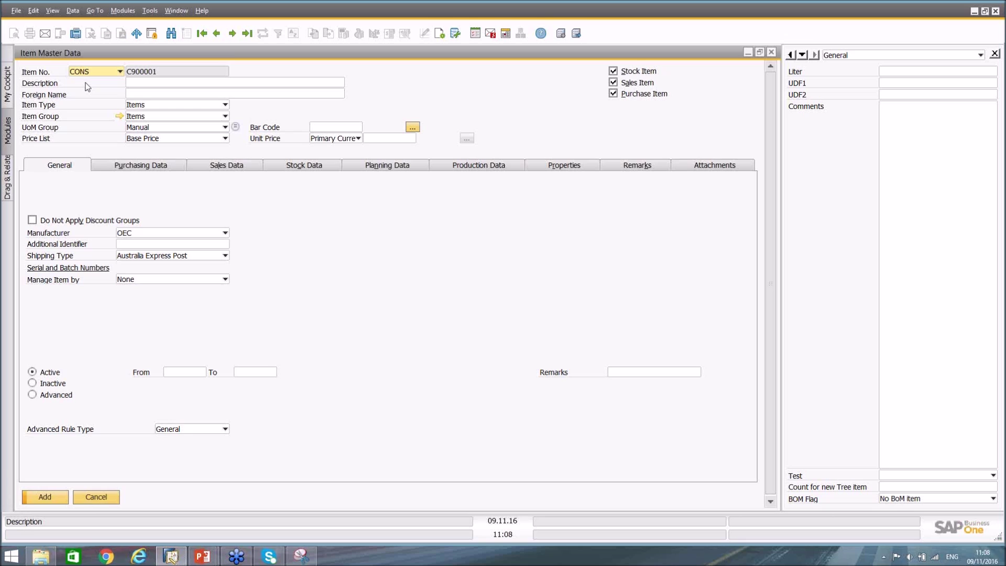
{"action": "left_click", "coordinate": [203, 33]}
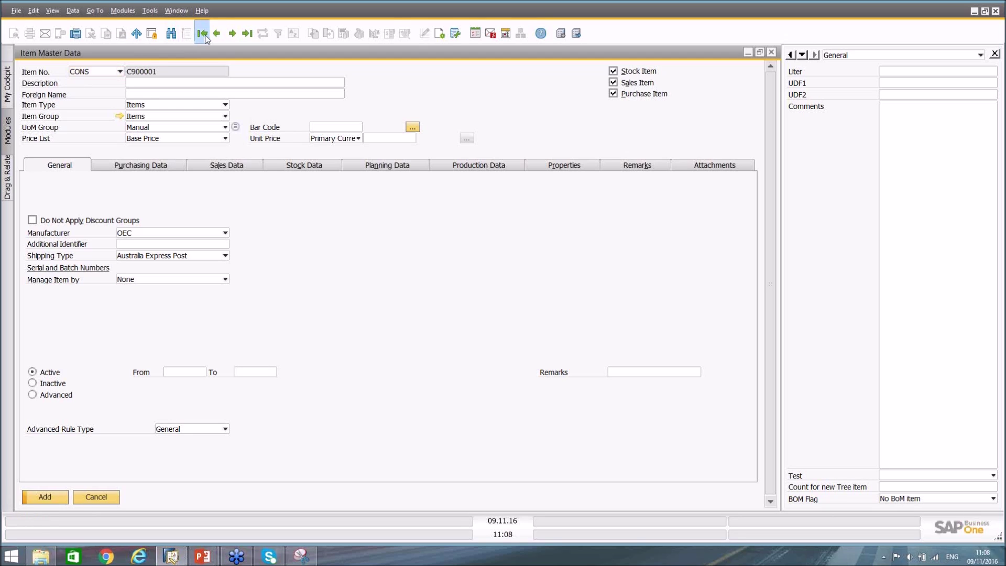
{"action": "key", "text": "Return"}
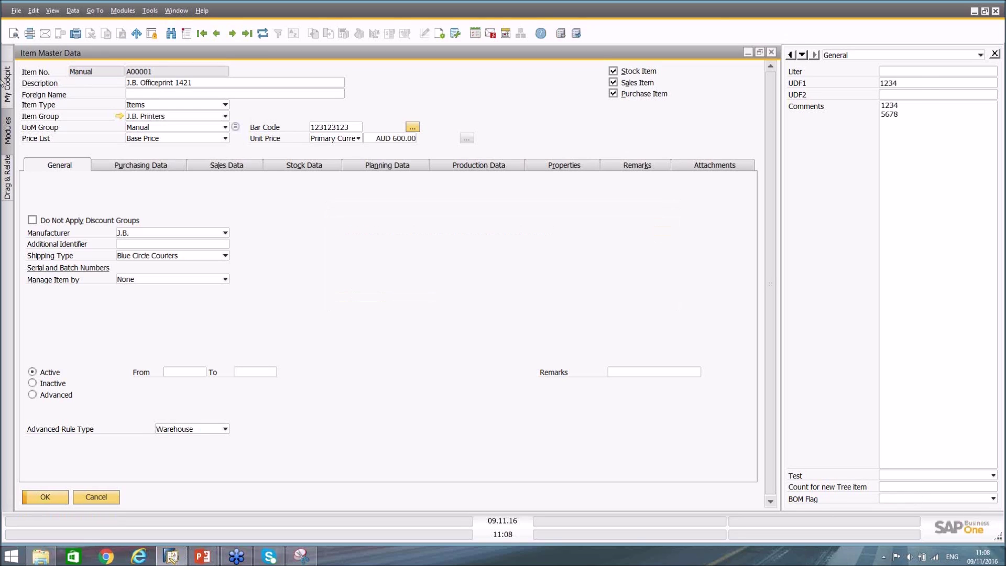
Try the Labour item type on a new item, switch it back to Items, and discard the unsaved record
{"action": "left_click", "coordinate": [187, 33]}
{"action": "left_click", "coordinate": [146, 105]}
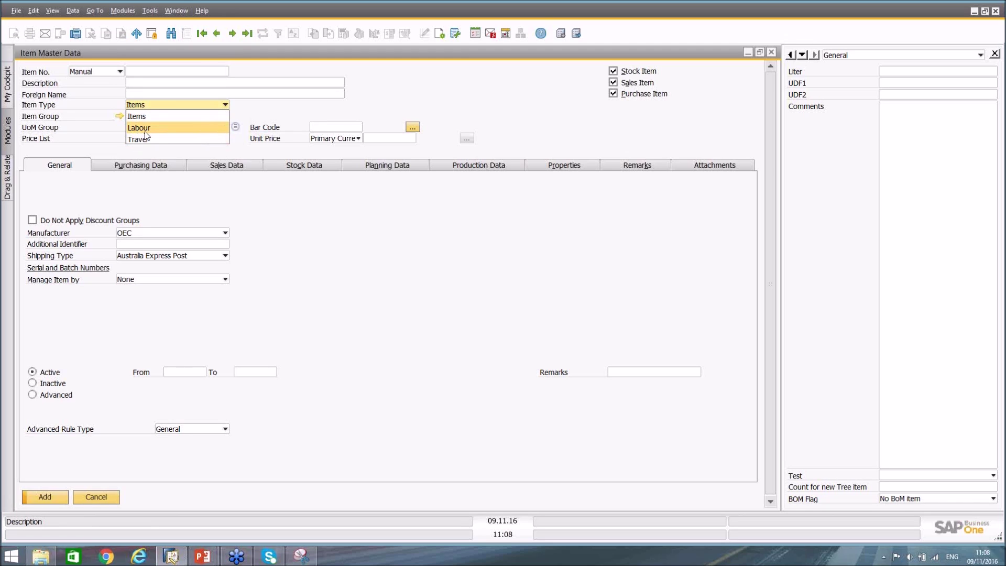
{"action": "left_click", "coordinate": [146, 134]}
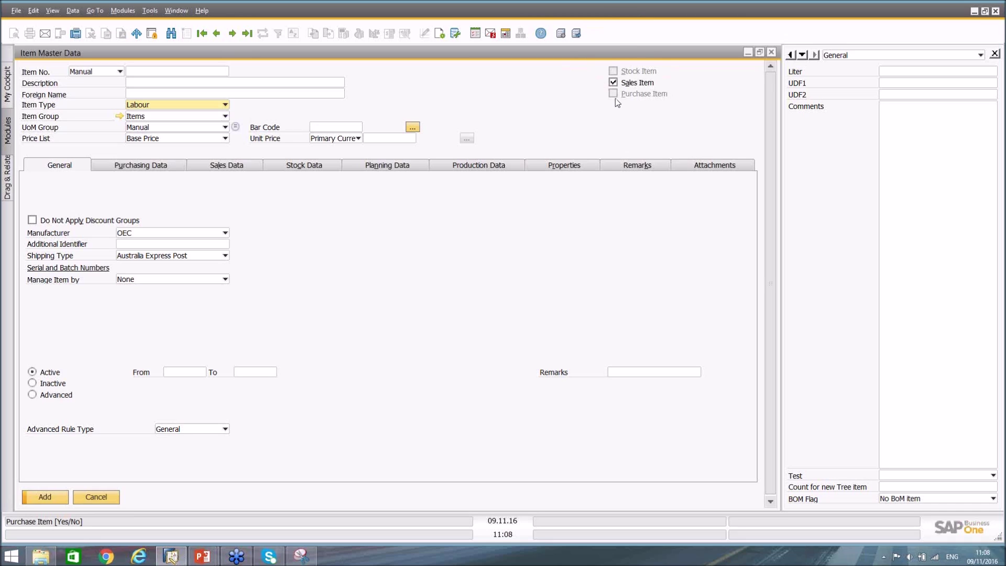
{"action": "left_click", "coordinate": [196, 105]}
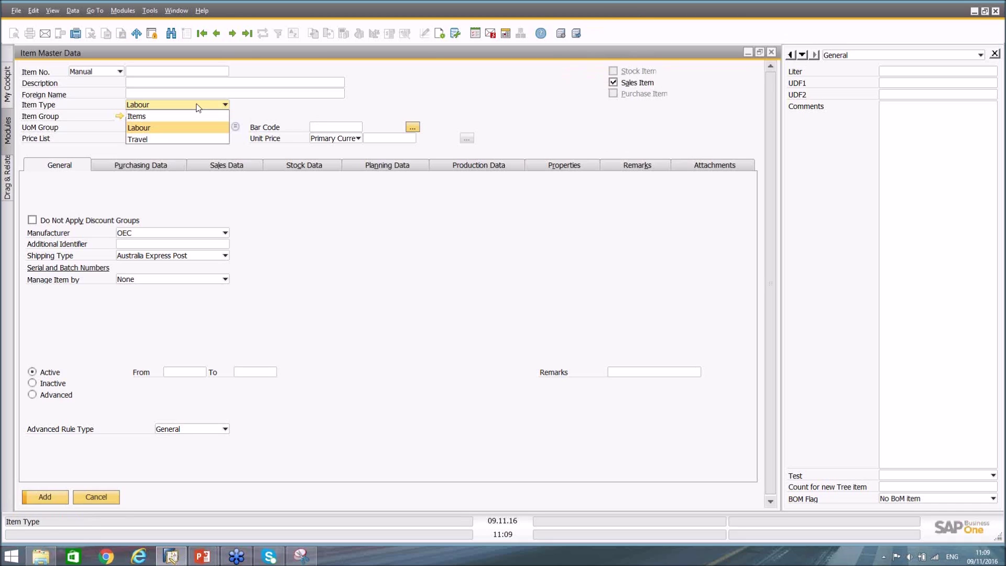
{"action": "left_click", "coordinate": [156, 116]}
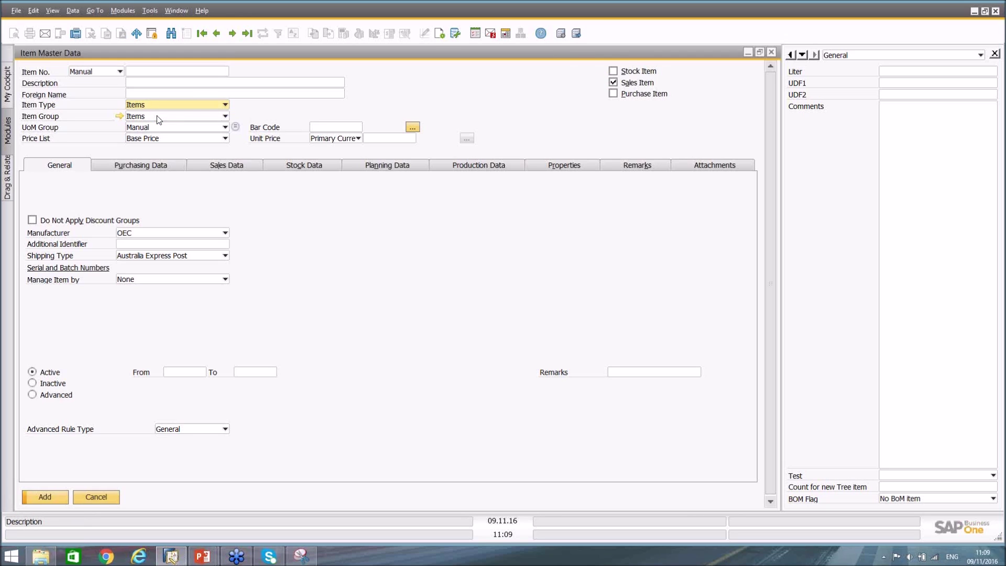
{"action": "left_click", "coordinate": [156, 105]}
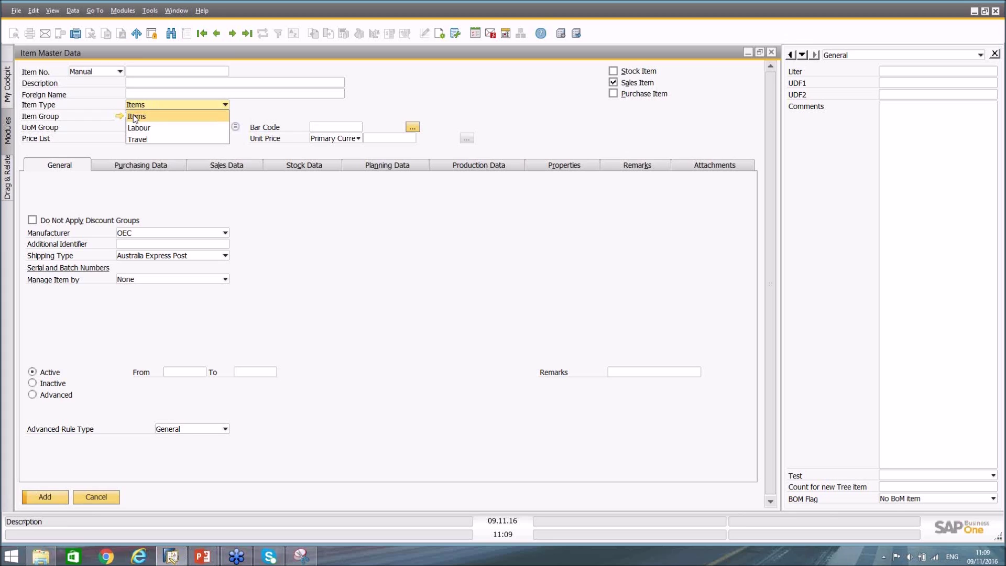
{"action": "left_click", "coordinate": [135, 118]}
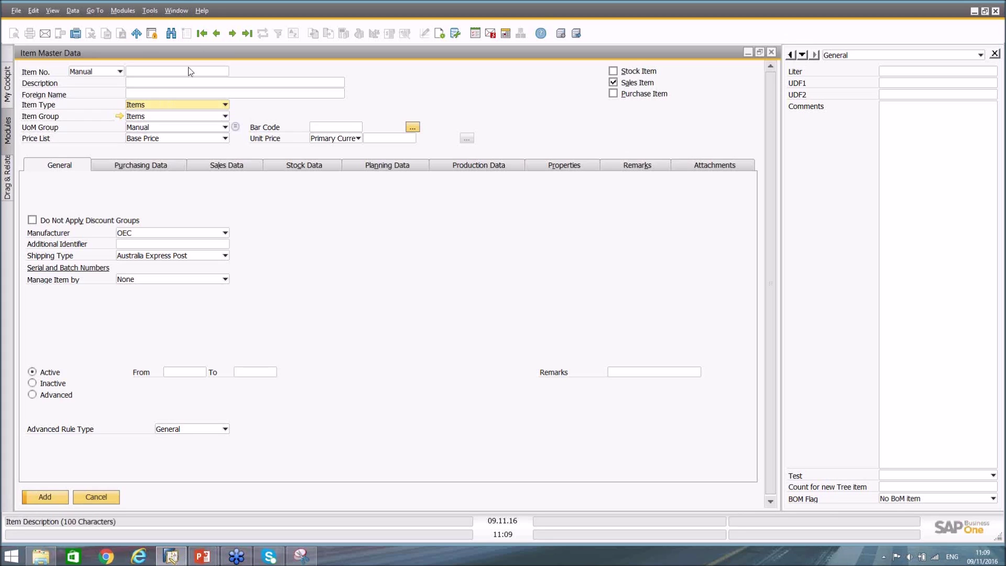
{"action": "left_click", "coordinate": [217, 33]}
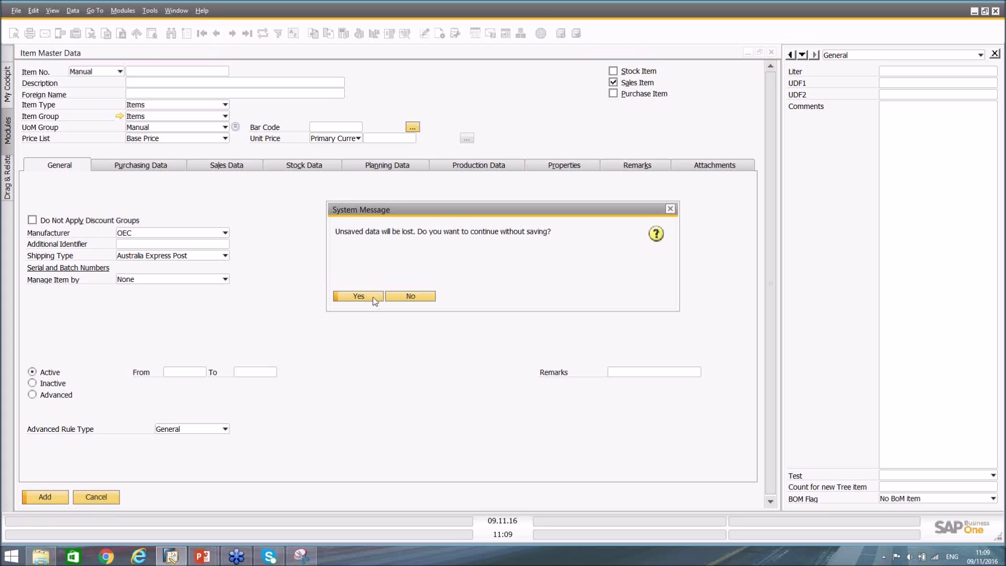
{"action": "left_click", "coordinate": [355, 297]}
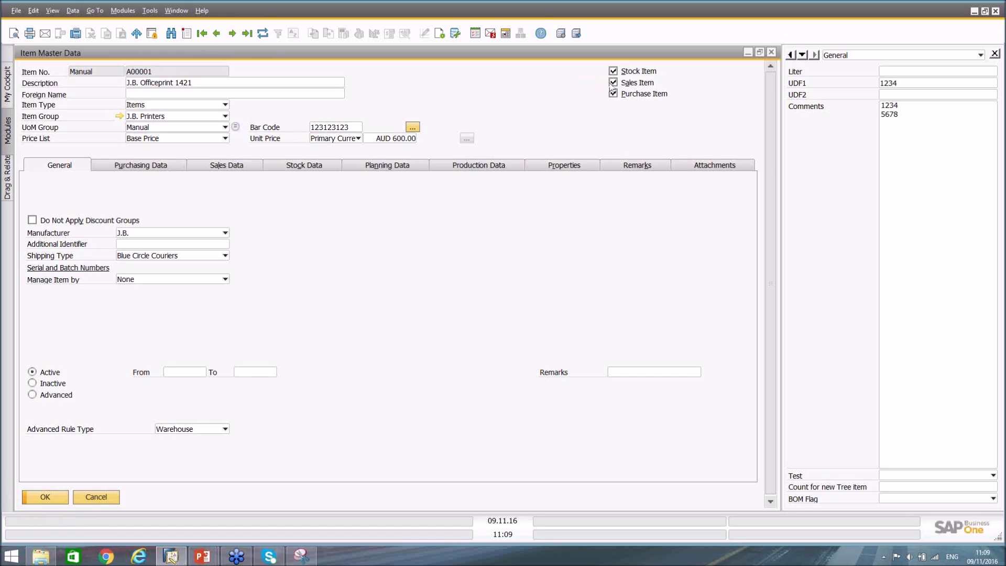
Examine the Sales Item flag and the available item groups on item A00001, keeping J.B. Printers
{"action": "left_click", "coordinate": [613, 83]}
{"action": "left_click", "coordinate": [612, 83]}
{"action": "left_click", "coordinate": [166, 115]}
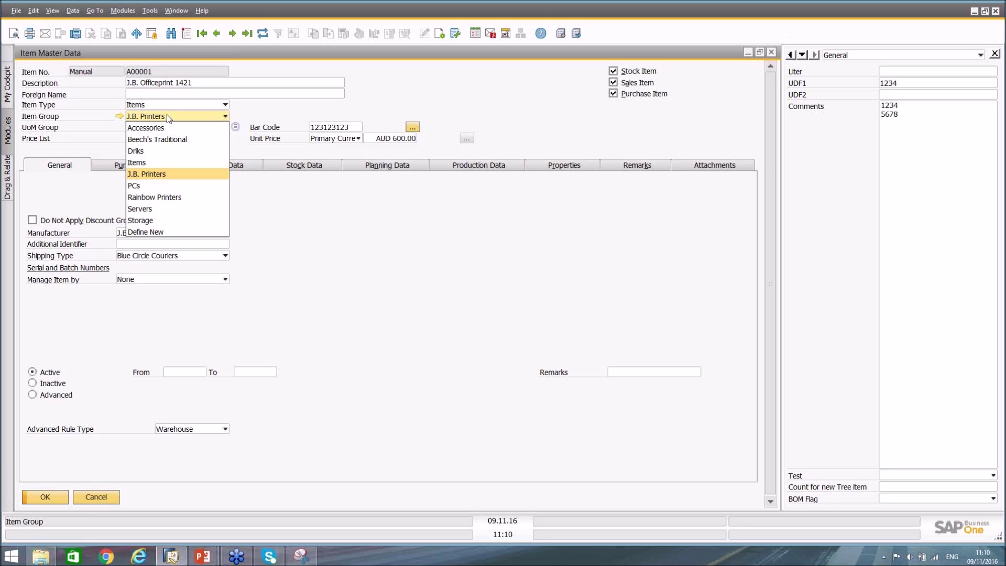
{"action": "left_click", "coordinate": [167, 116]}
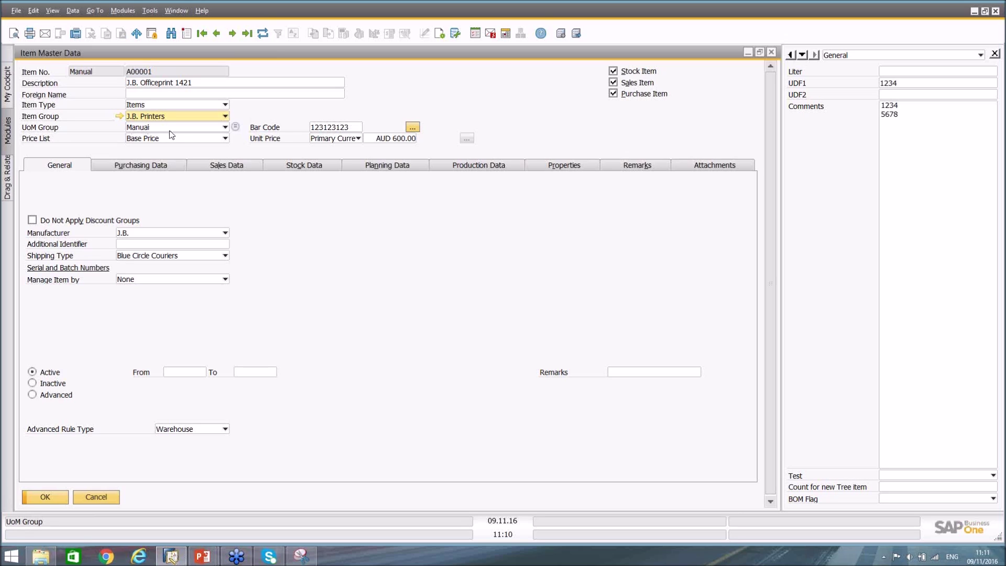
Search for item numbers starting with a000 and open the Alcohol drinks item A00009
{"action": "left_click", "coordinate": [174, 35]}
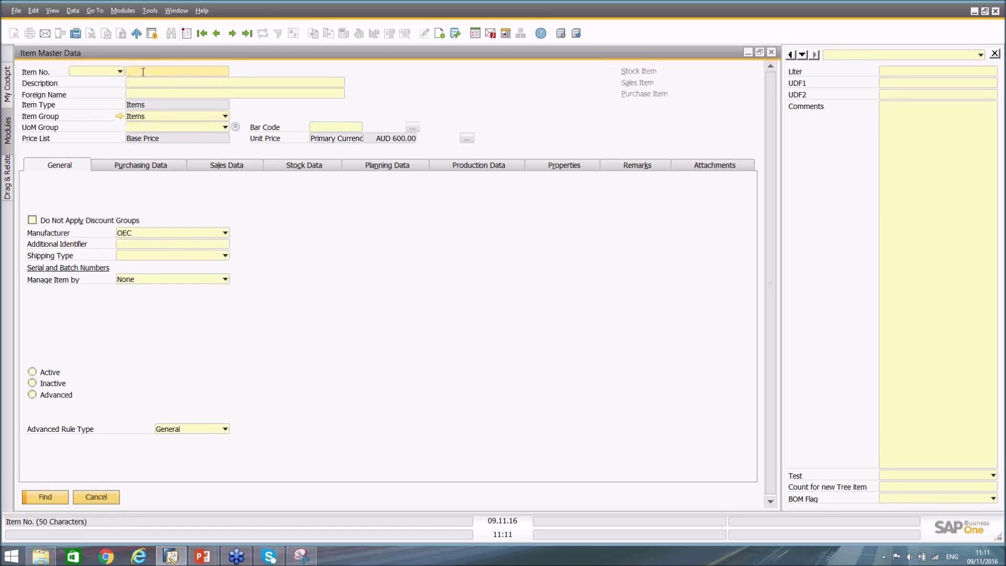
{"action": "type", "text": "a000001"}
{"action": "key", "text": "BackSpace"}
{"action": "key", "text": "BackSpace"}
{"action": "key", "text": "Return"}
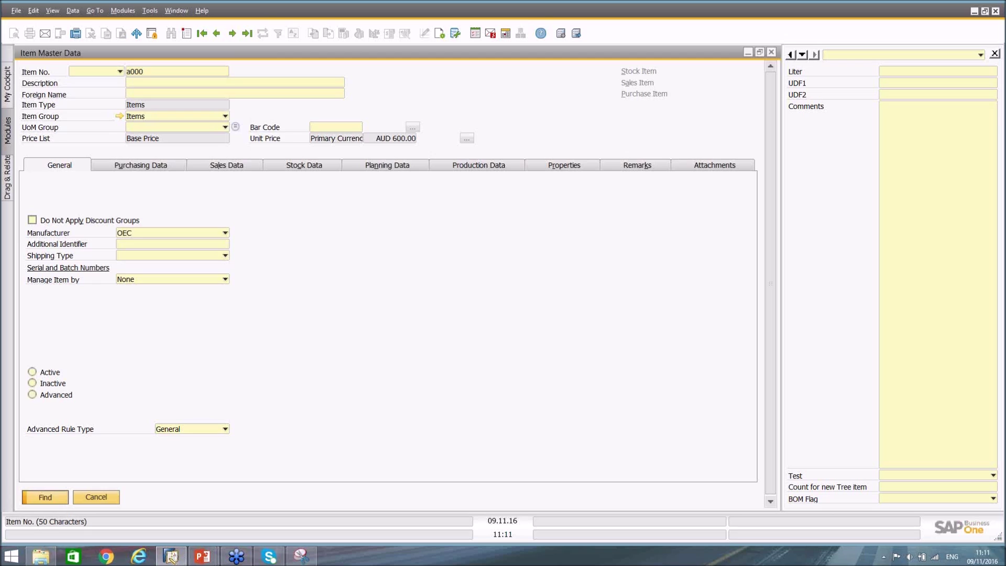
{"action": "double_click", "coordinate": [162, 238]}
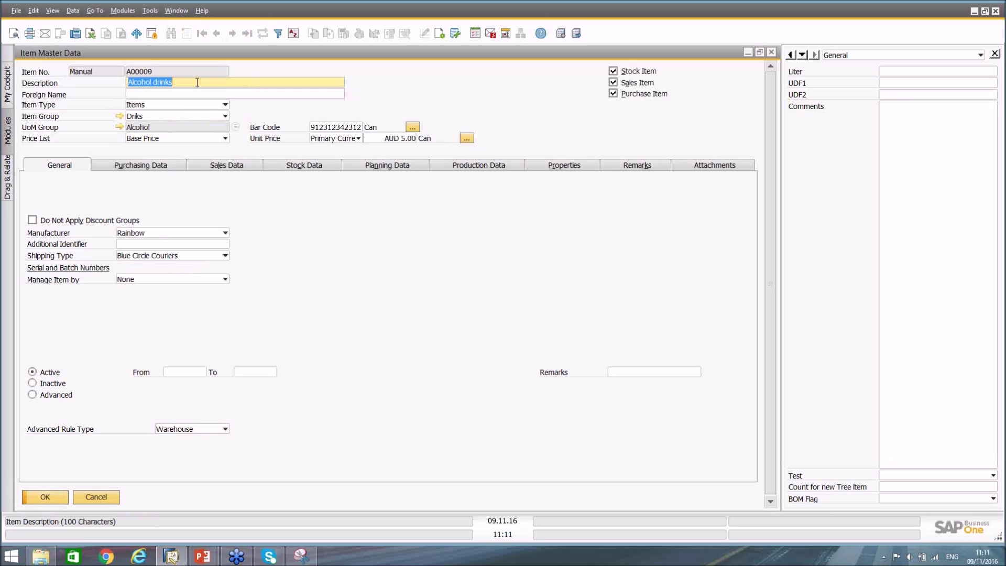
Open the Alcohol UoM group definition and examine how Carton and Case convert to the base unit Can
{"action": "left_click", "coordinate": [121, 129]}
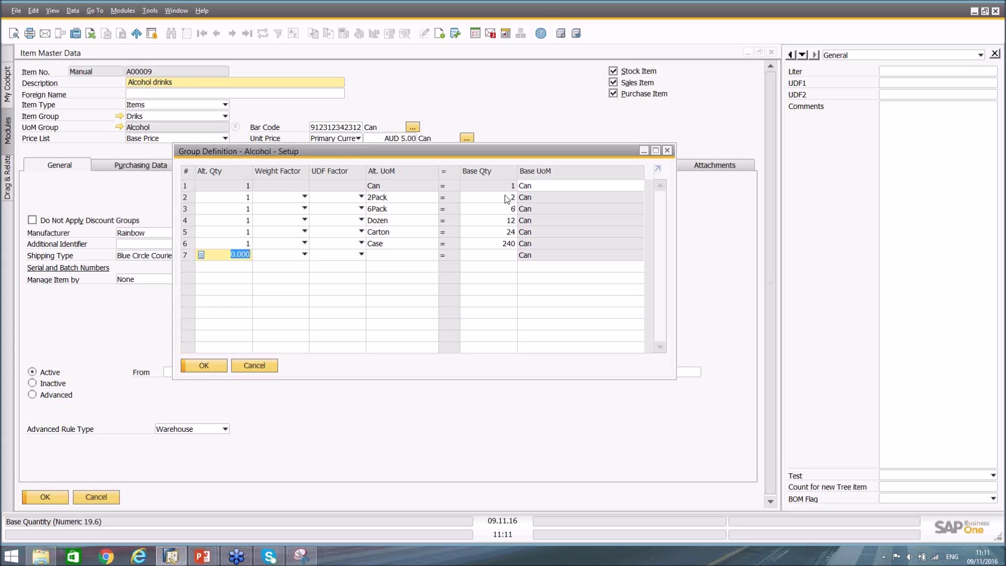
{"action": "left_click", "coordinate": [391, 235]}
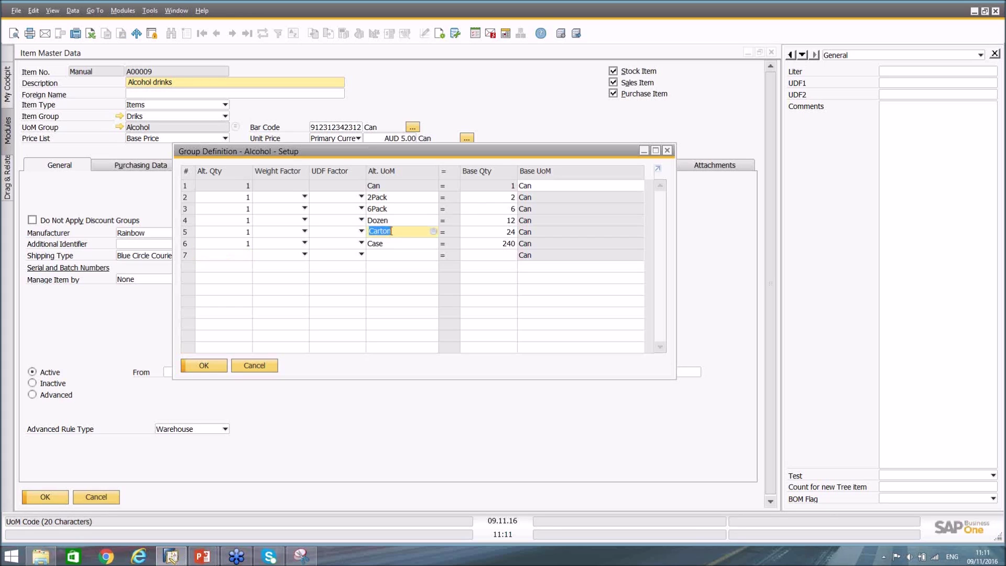
{"action": "left_click", "coordinate": [477, 230]}
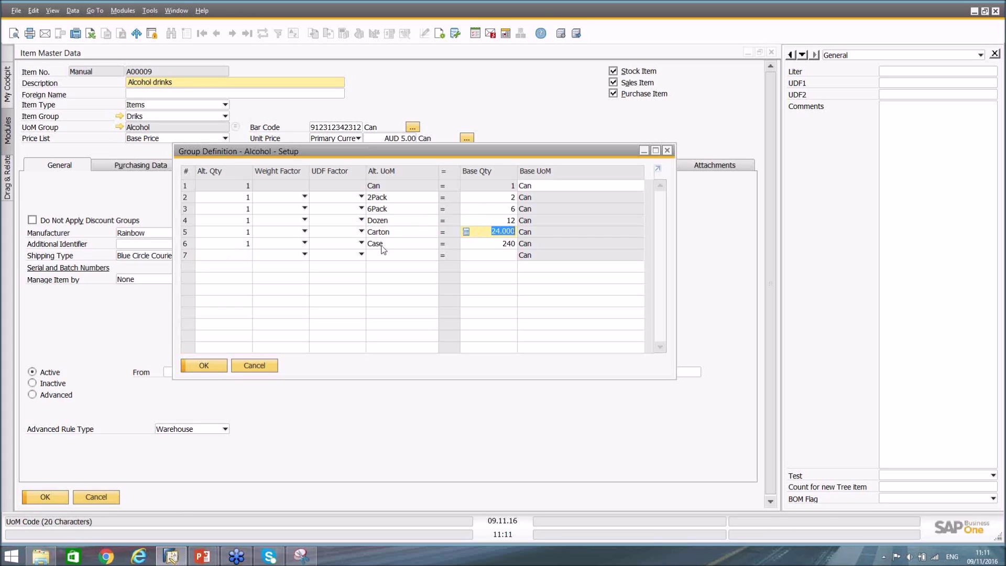
{"action": "left_click", "coordinate": [382, 246]}
{"action": "left_click", "coordinate": [504, 245]}
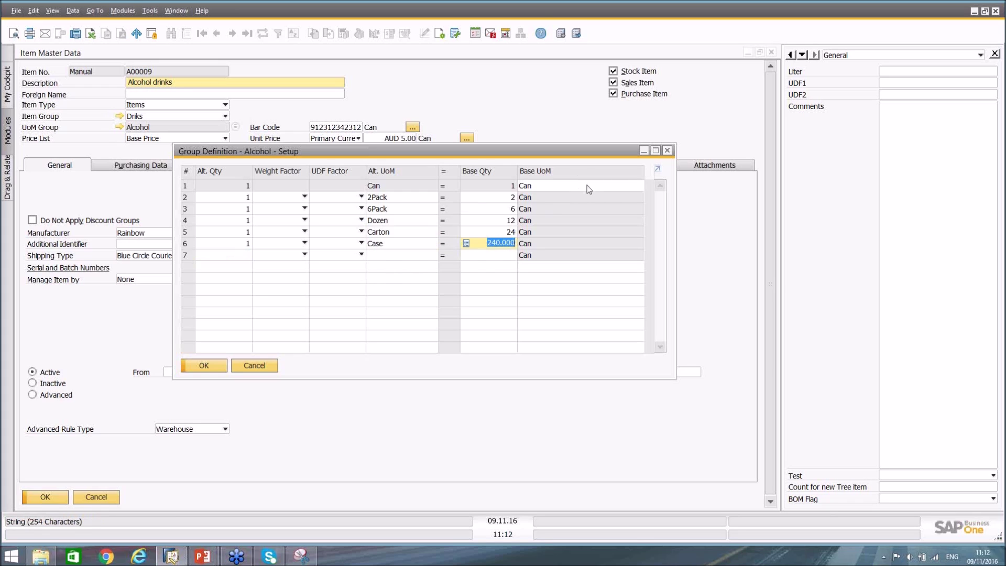
Review the Units of Measure setup by starting a new unit for the group's empty row, and cancel without changes
{"action": "left_click", "coordinate": [420, 259]}
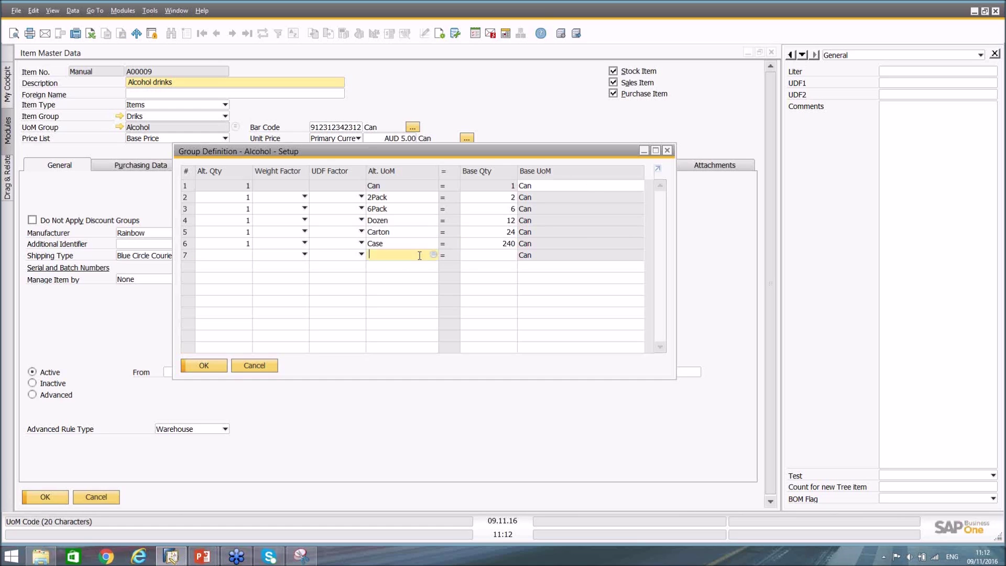
{"action": "left_click", "coordinate": [434, 255]}
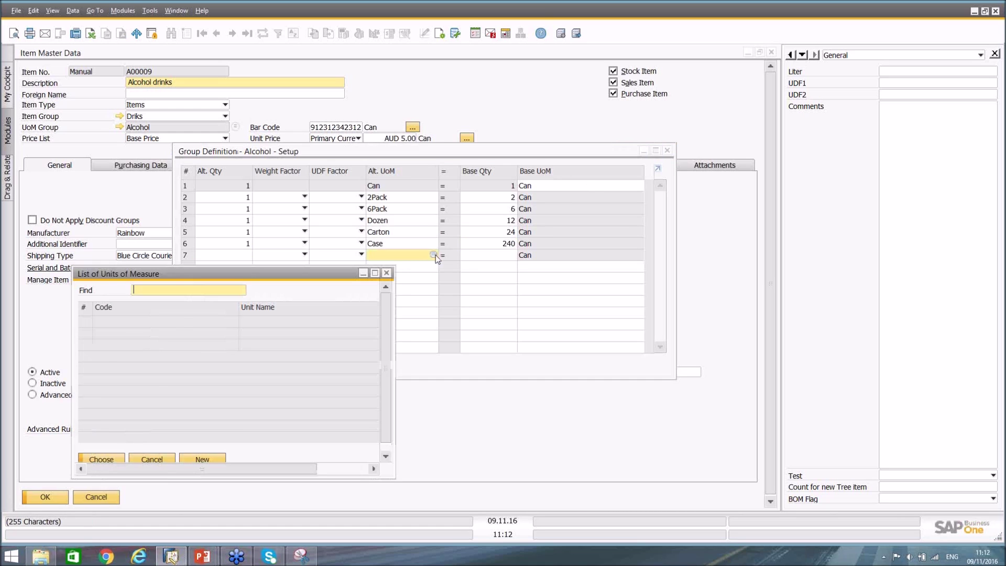
{"action": "left_click", "coordinate": [202, 459]}
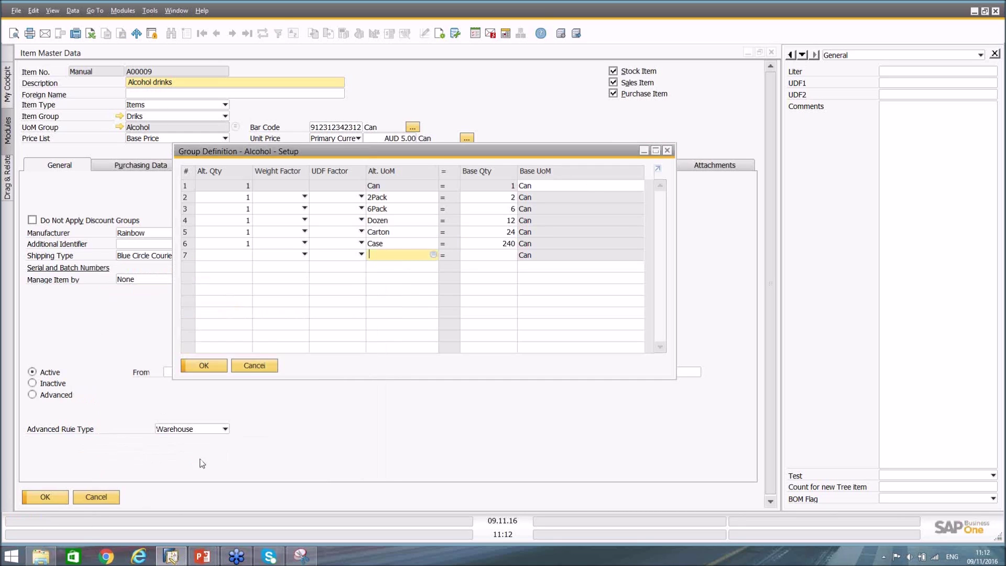
{"action": "left_click_drag", "start_coordinate": [476, 108], "coordinate": [476, 47]}
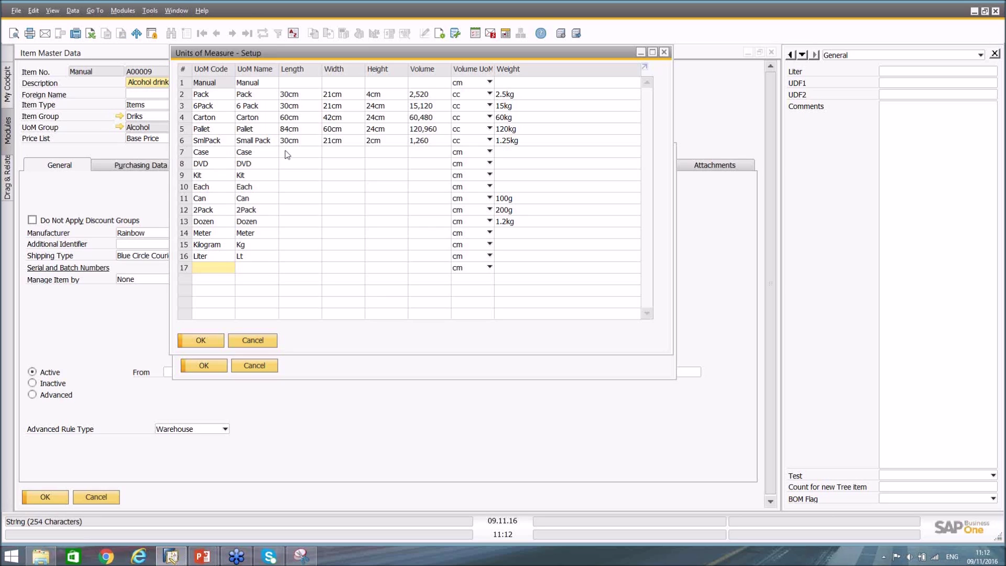
{"action": "left_click", "coordinate": [257, 343]}
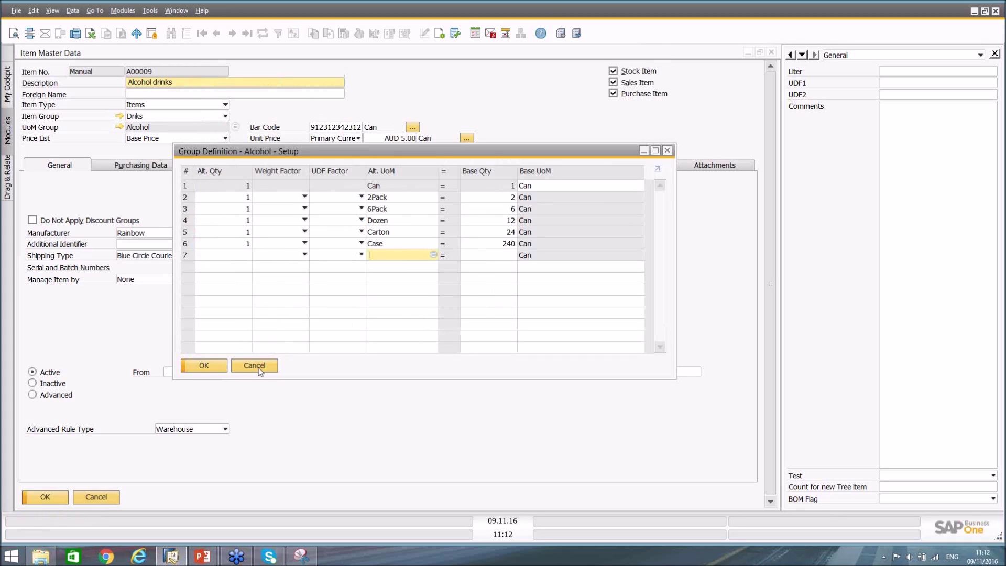
{"action": "left_click", "coordinate": [256, 367]}
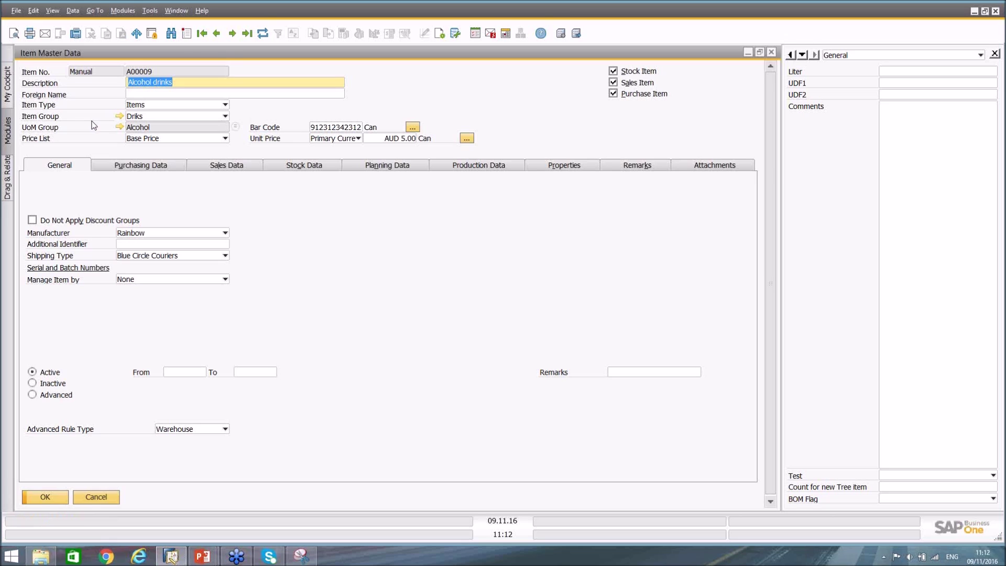
Open the Unit of Measure Groups setup from the stock management administration settings
{"action": "double_click", "coordinate": [108, 52]}
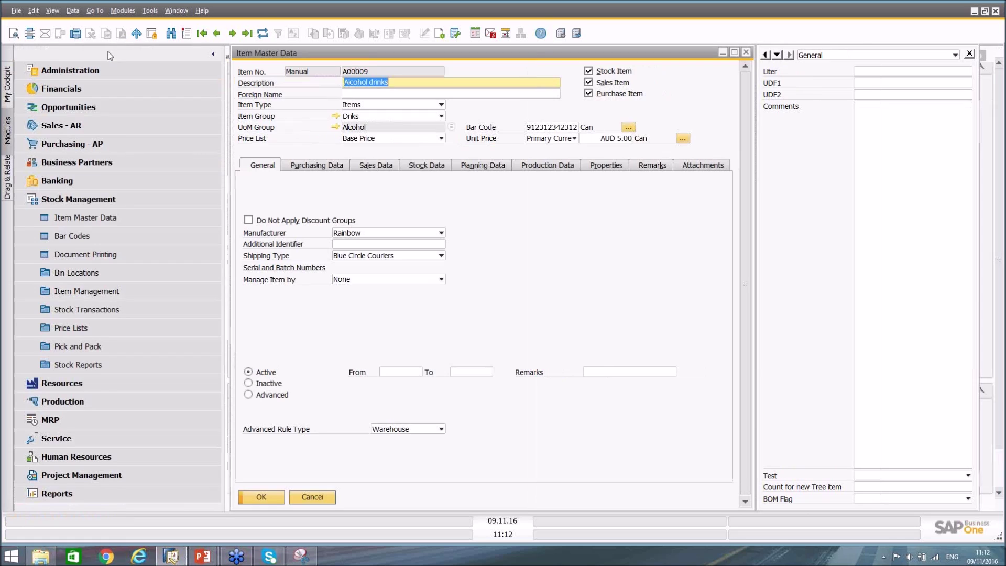
{"action": "left_click", "coordinate": [93, 72]}
{"action": "left_click", "coordinate": [64, 143]}
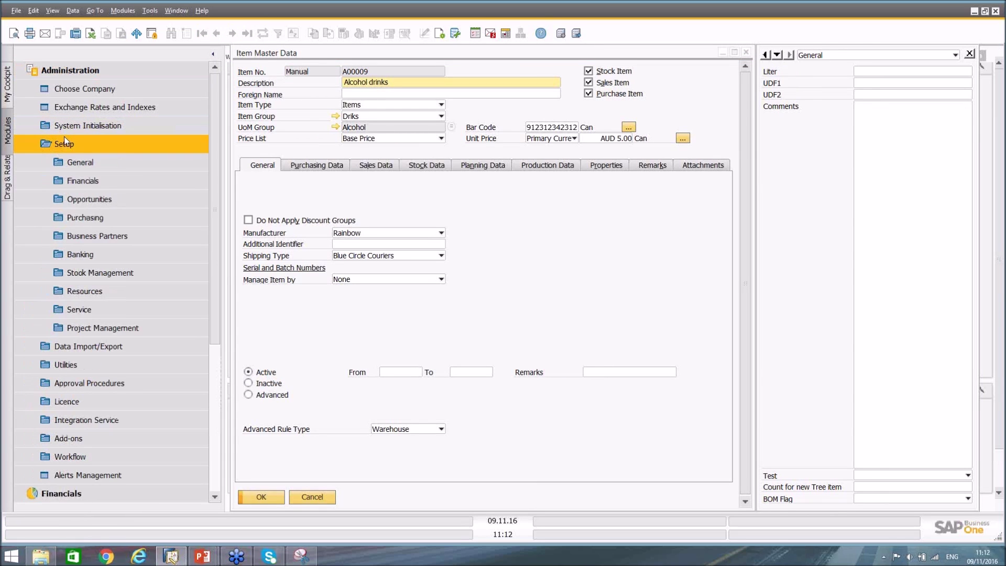
{"action": "left_click", "coordinate": [92, 280]}
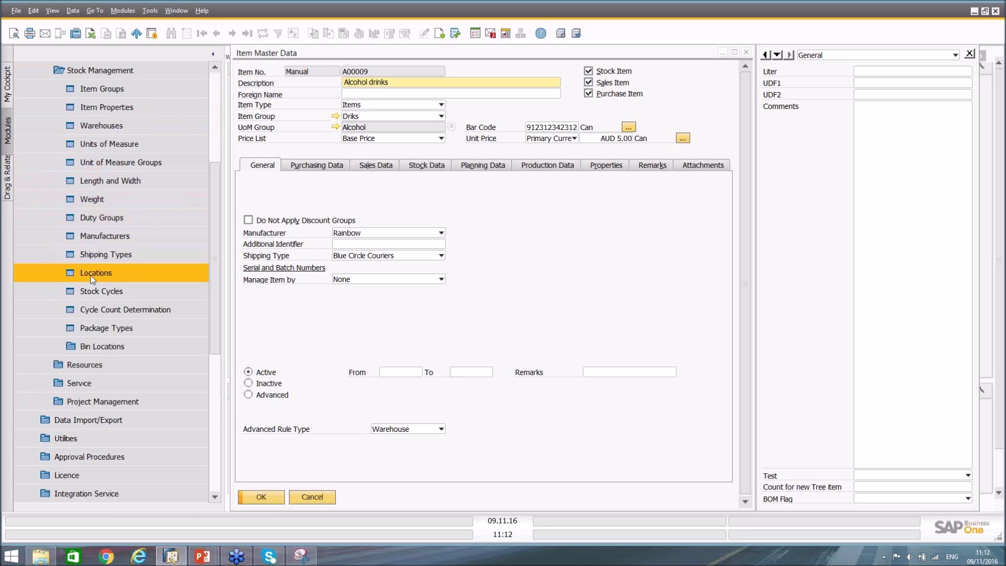
{"action": "left_click", "coordinate": [97, 162]}
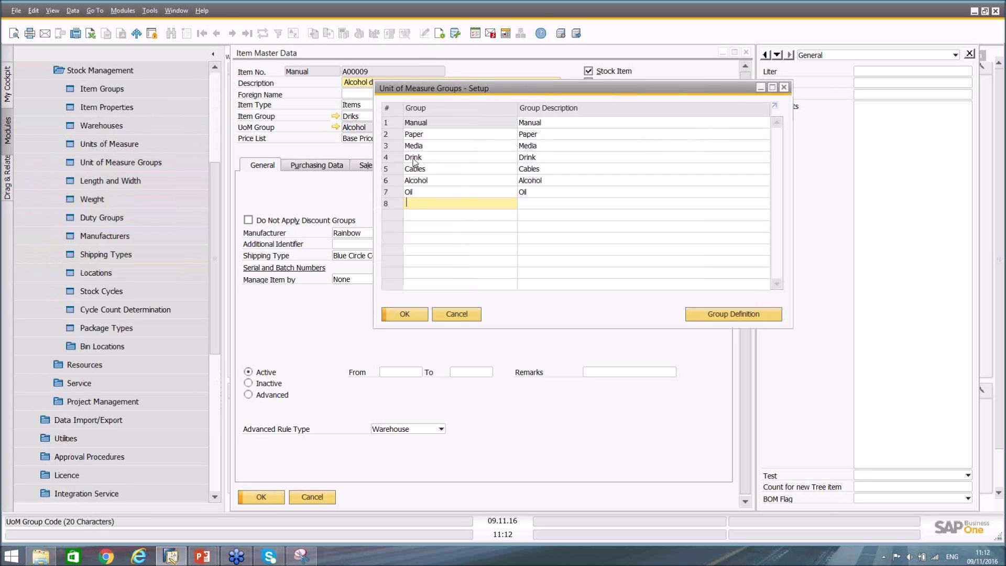
View the group definition of the Drink UoM group, and close the setup without changes
{"action": "left_click", "coordinate": [397, 159]}
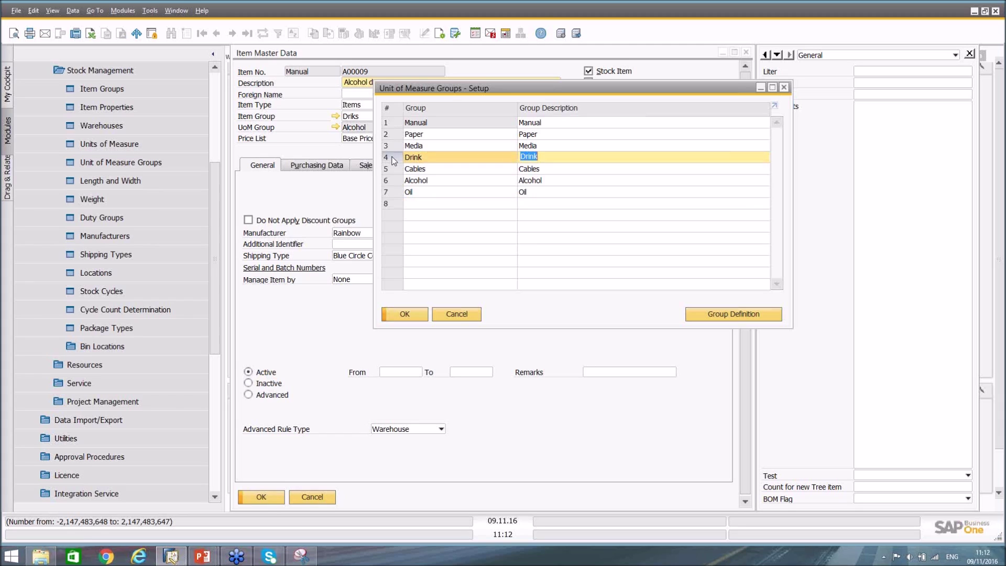
{"action": "left_click", "coordinate": [717, 314]}
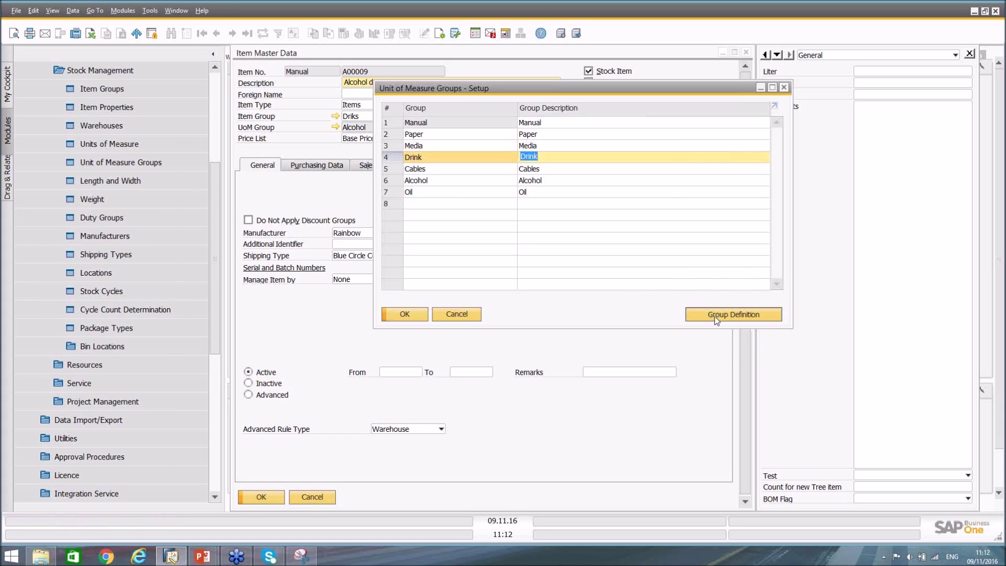
{"action": "left_click", "coordinate": [254, 365]}
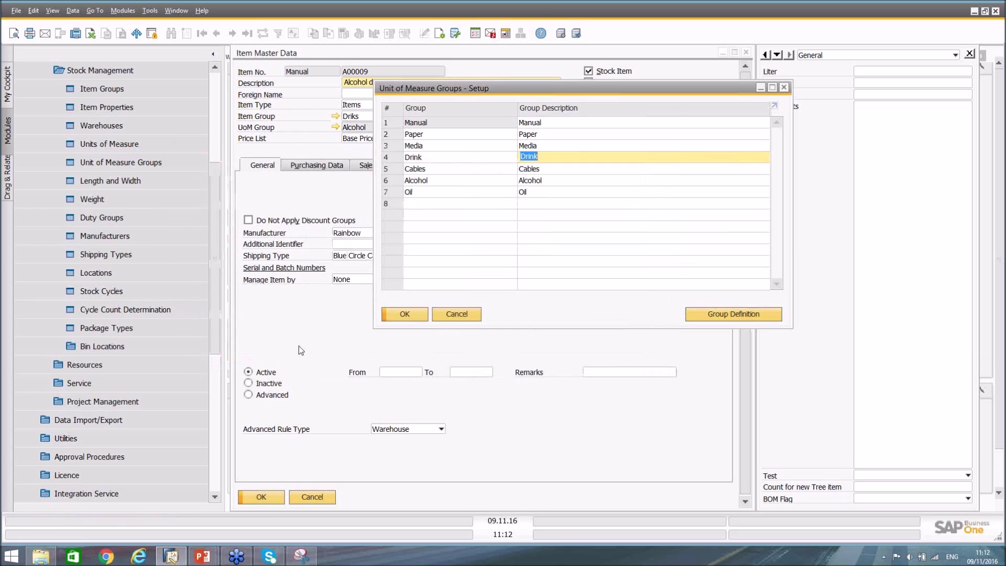
{"action": "left_click", "coordinate": [455, 314]}
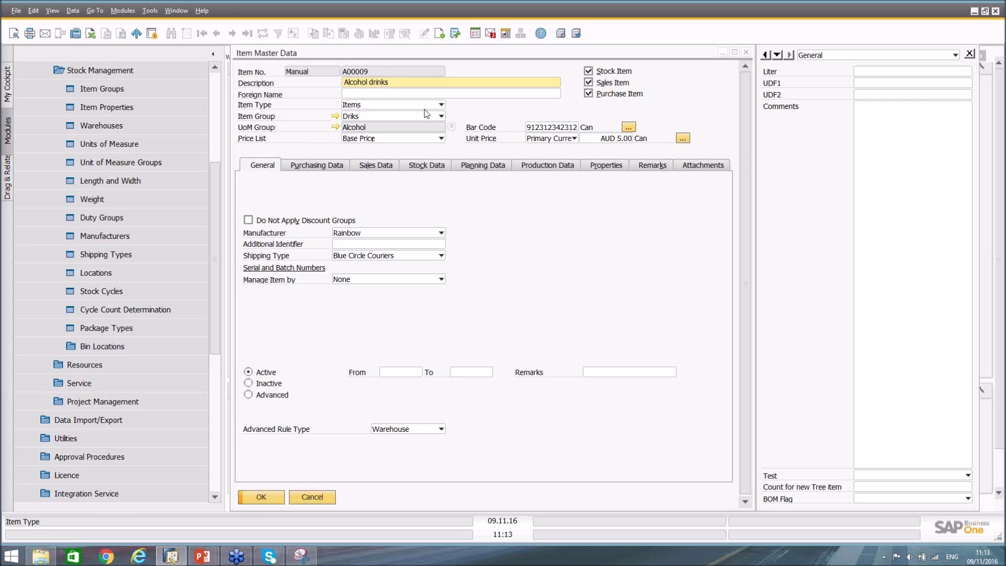
Examine item A00009's bar codes for Can, Carton and 6Pack, and its base prices per unit of measure
{"action": "left_click", "coordinate": [629, 127]}
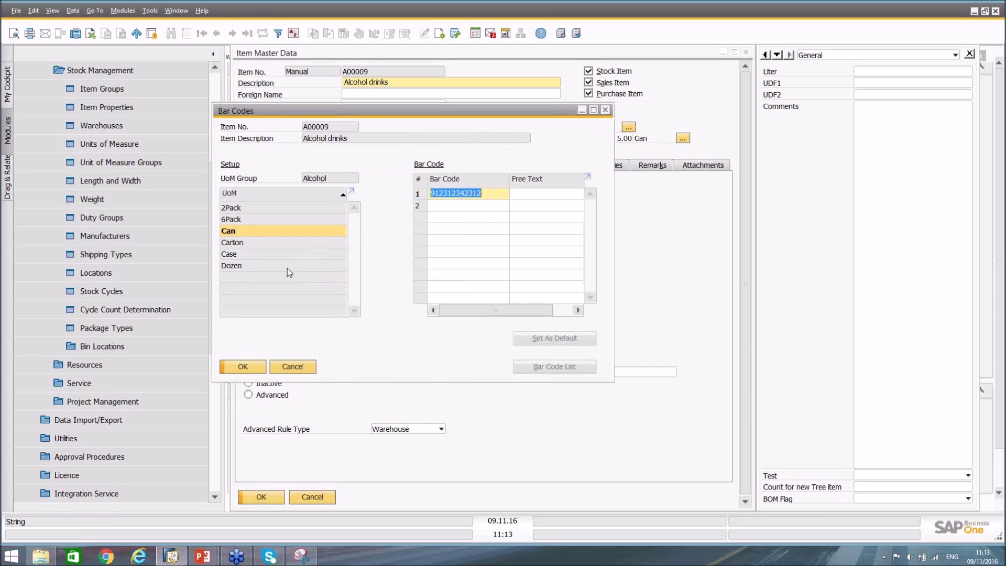
{"action": "left_click", "coordinate": [491, 193]}
{"action": "left_click", "coordinate": [239, 243]}
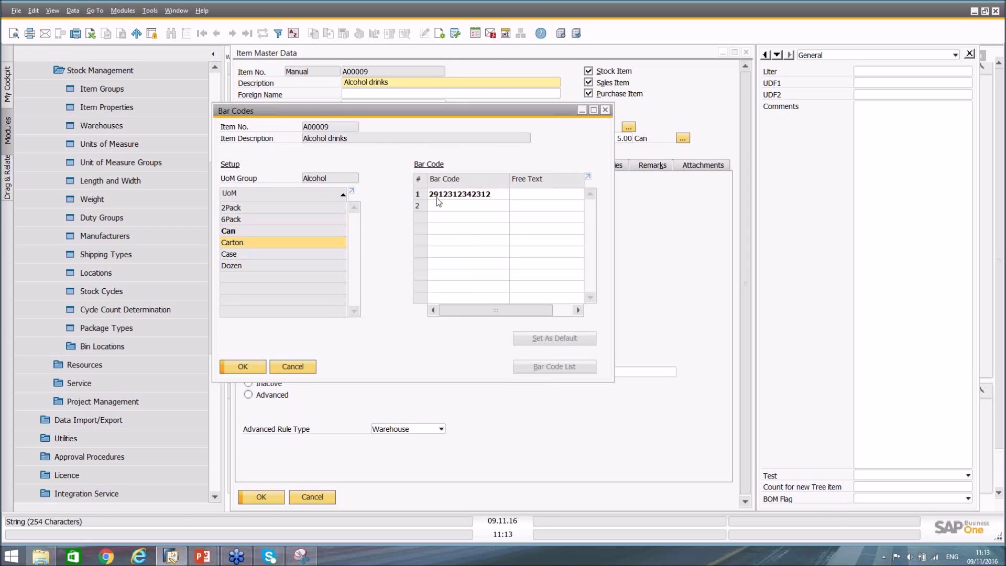
{"action": "left_click", "coordinate": [243, 220]}
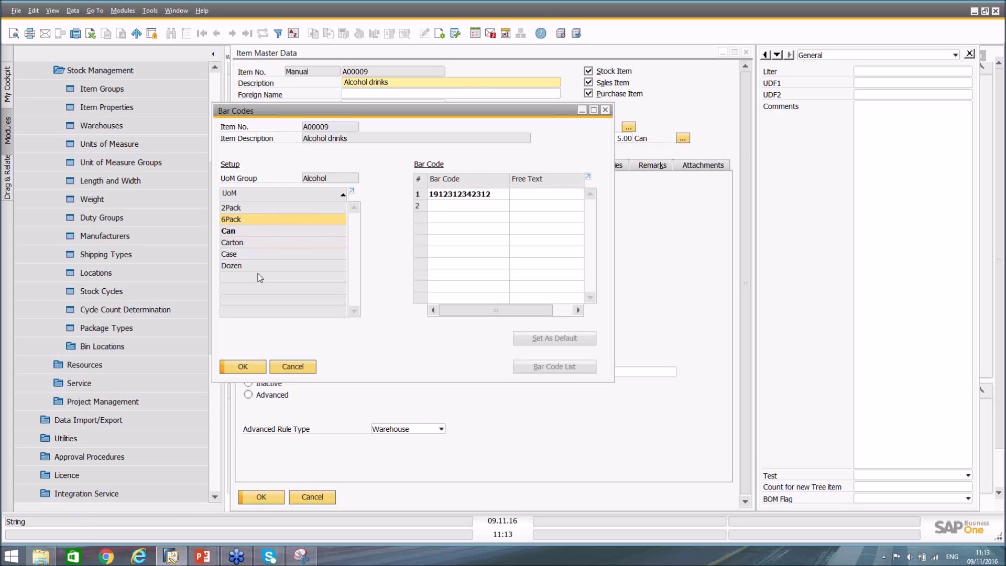
{"action": "left_click", "coordinate": [304, 370]}
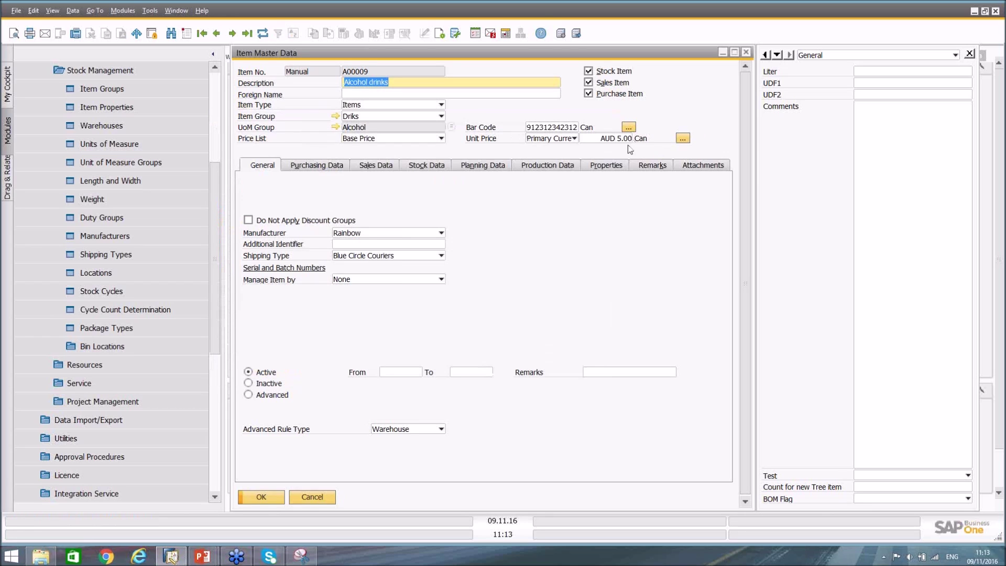
{"action": "left_click", "coordinate": [682, 139]}
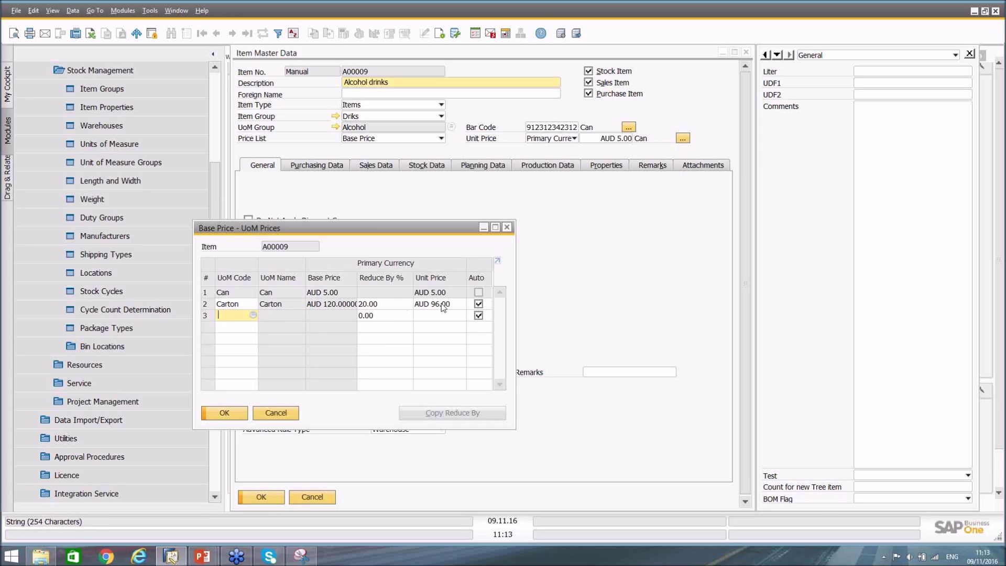
{"action": "left_click", "coordinate": [280, 419]}
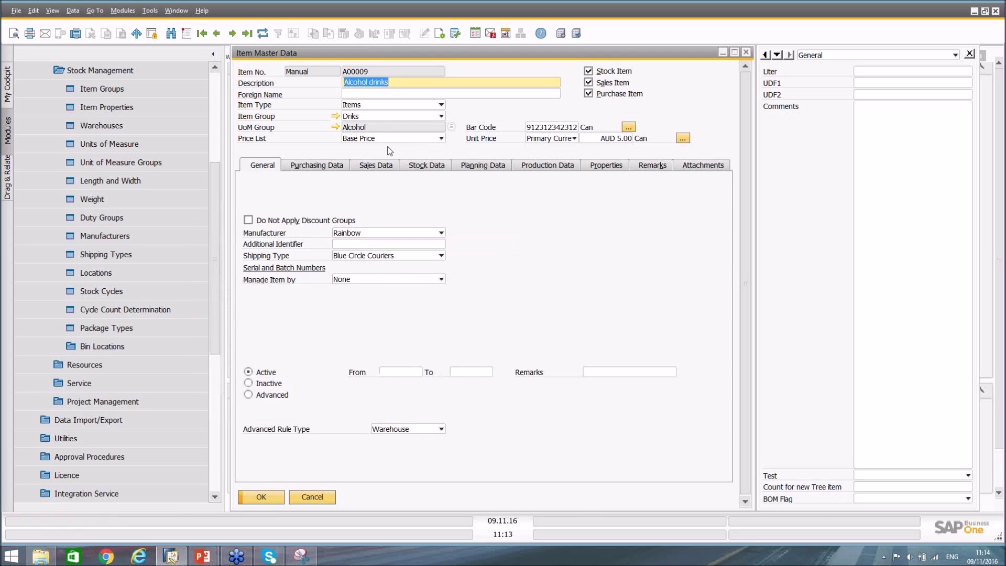
Examine the item's purchasing data, including the selectable purchasing units and the package type details for Case, Carton and 6Pack, keeping Carton
{"action": "left_click", "coordinate": [316, 166]}
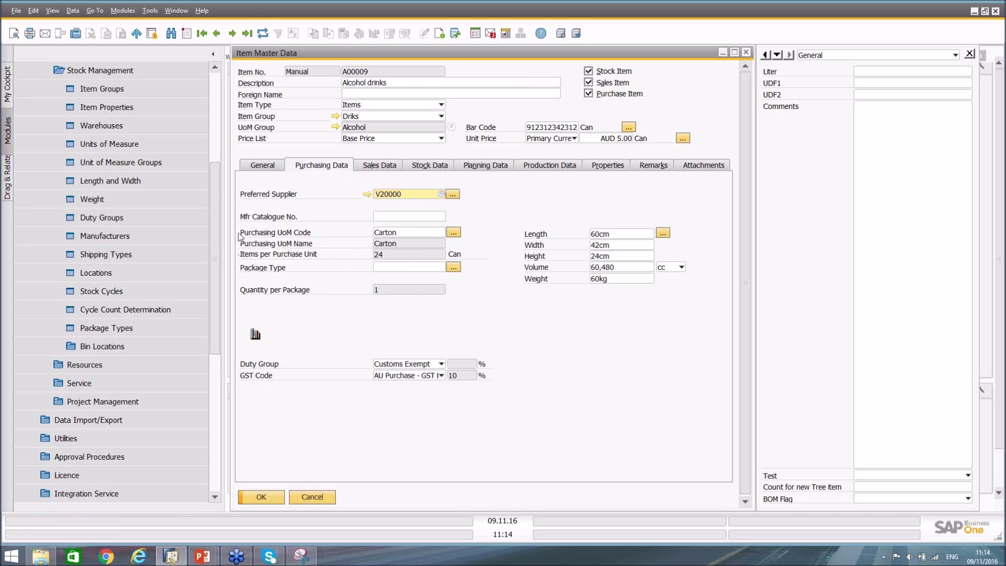
{"action": "left_click", "coordinate": [401, 237]}
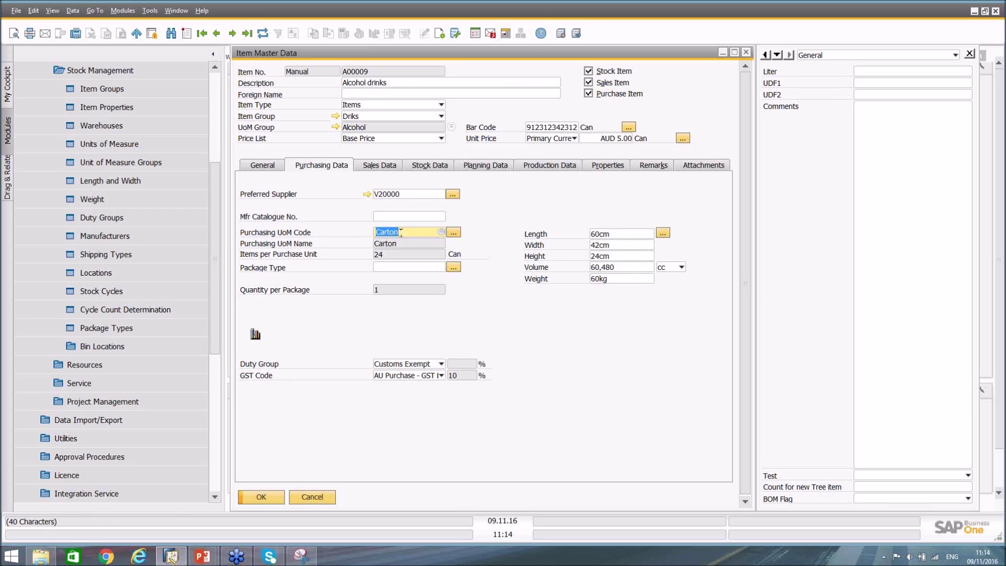
{"action": "left_click", "coordinate": [452, 232]}
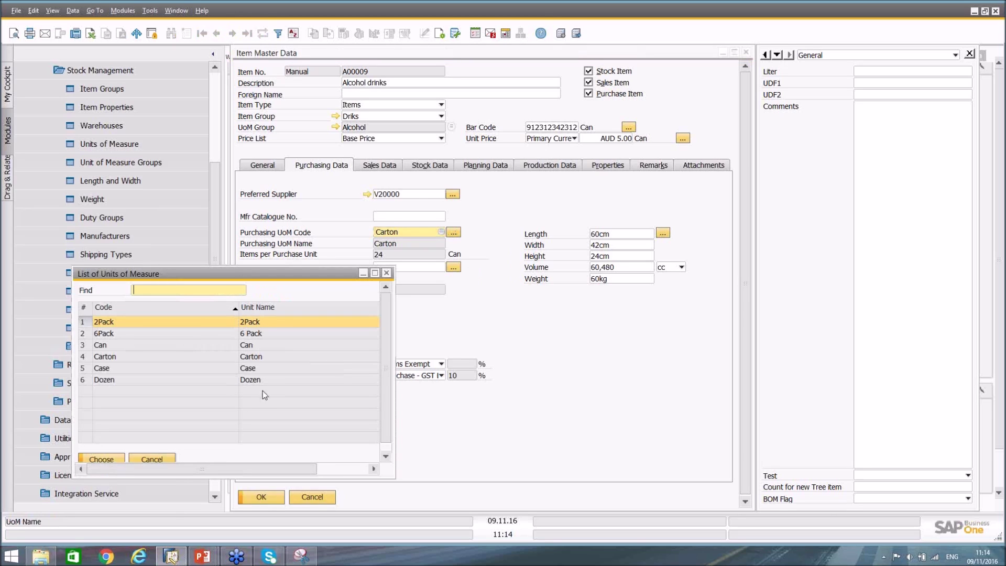
{"action": "left_click", "coordinate": [152, 459]}
{"action": "left_click", "coordinate": [454, 233]}
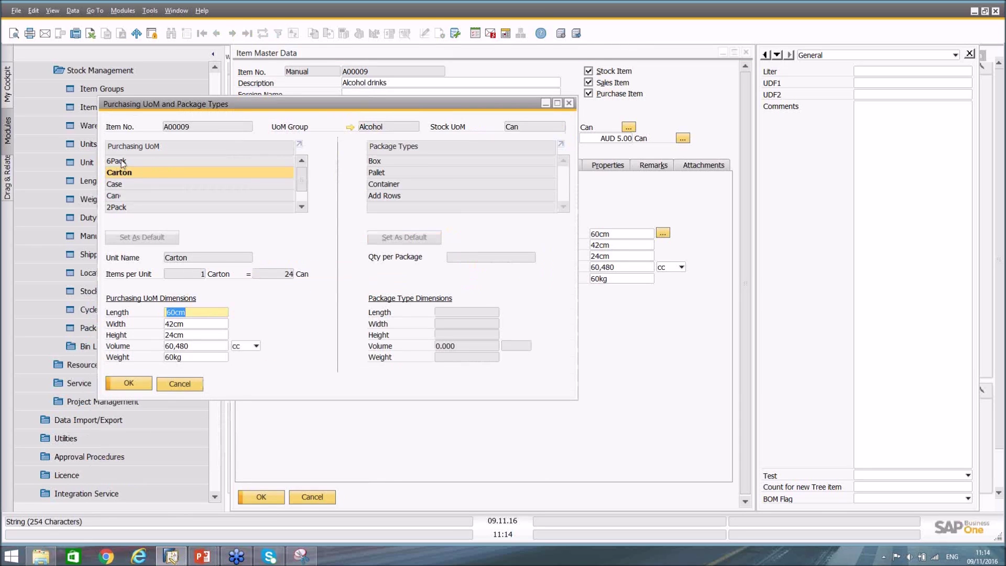
{"action": "left_click", "coordinate": [119, 184]}
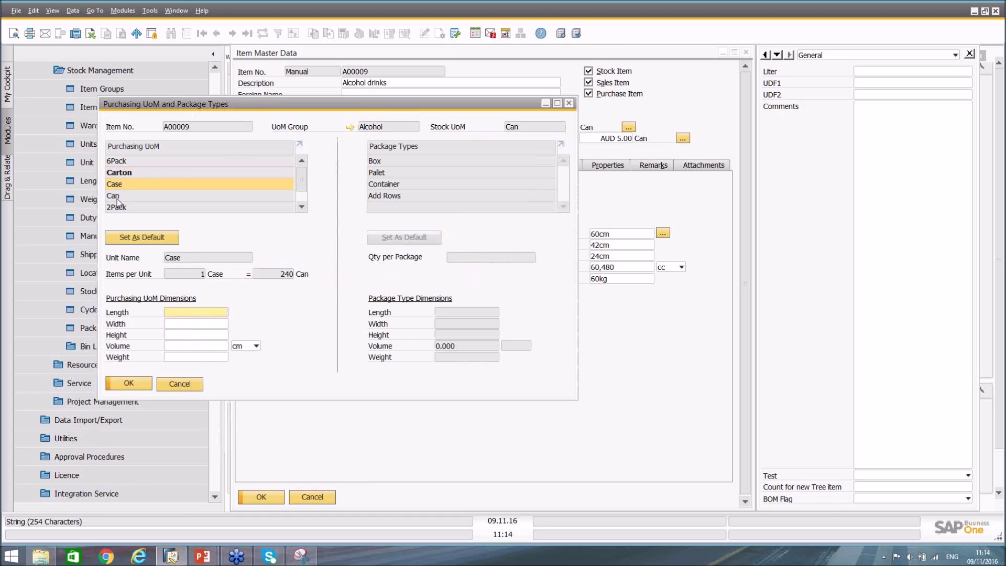
{"action": "left_click", "coordinate": [122, 173]}
{"action": "left_click", "coordinate": [124, 162]}
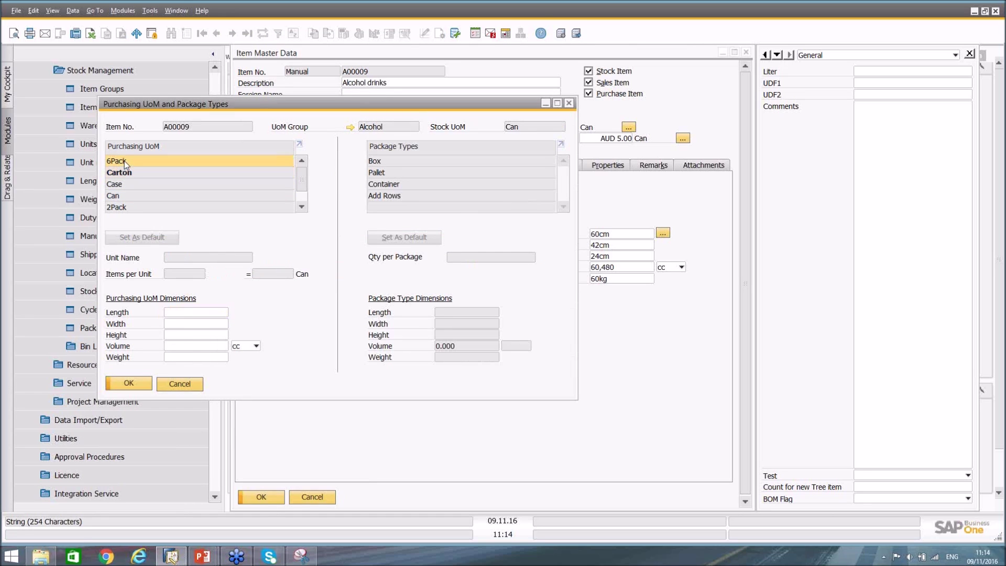
{"action": "left_click", "coordinate": [179, 384]}
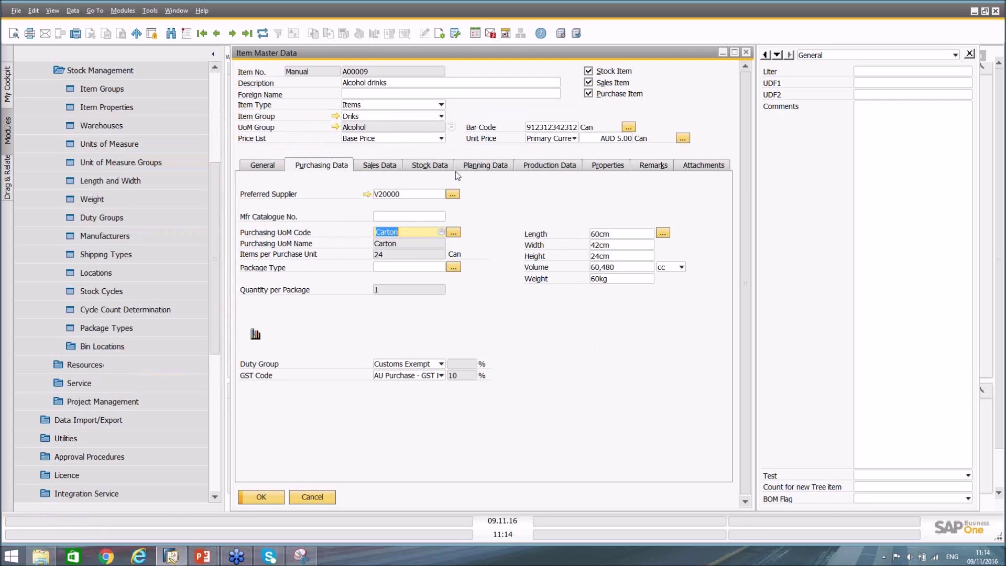
Examine the item's sales unit of measure and package types, and display its stock data
{"action": "left_click", "coordinate": [384, 167]}
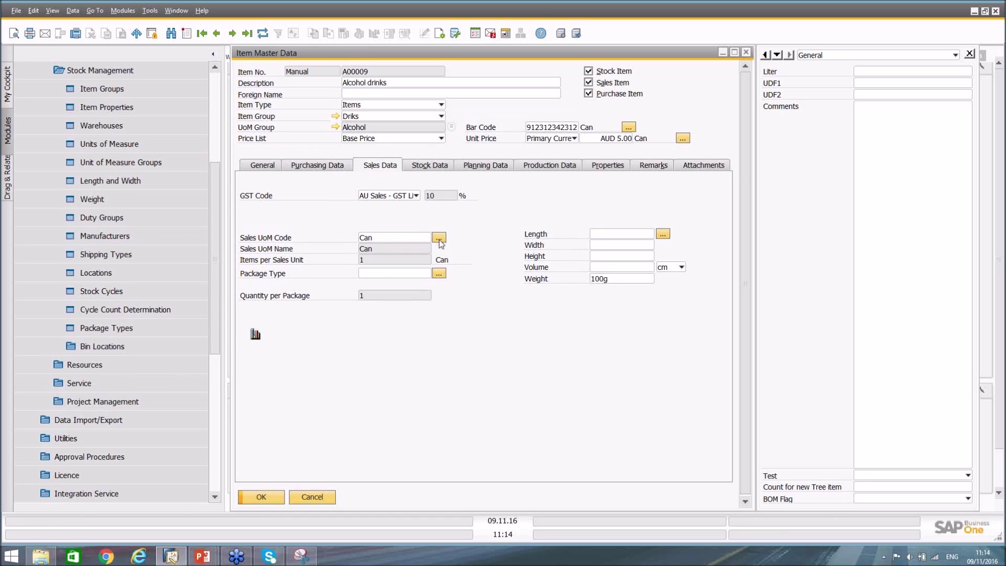
{"action": "left_click", "coordinate": [439, 239]}
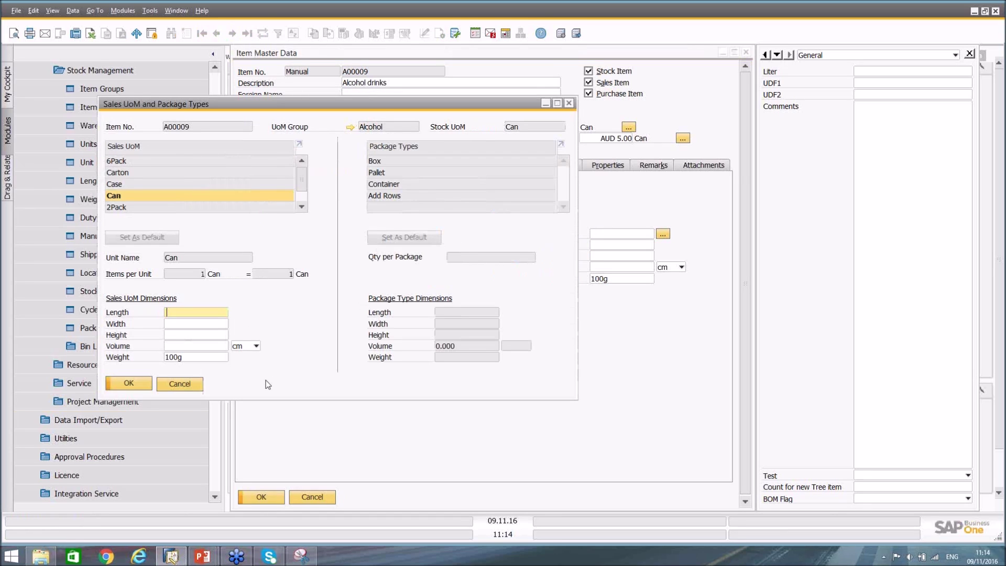
{"action": "left_click", "coordinate": [179, 385]}
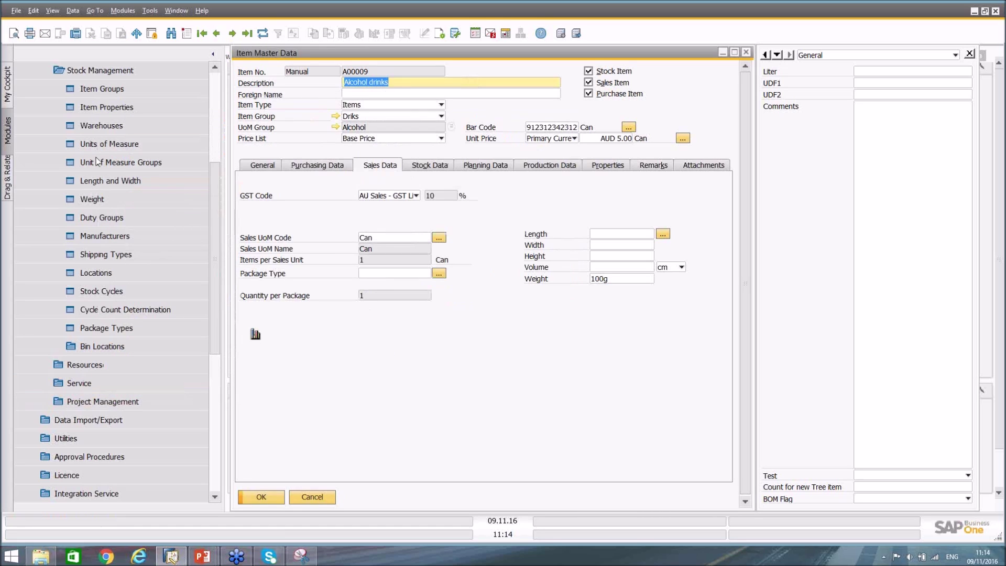
{"action": "left_click", "coordinate": [442, 168]}
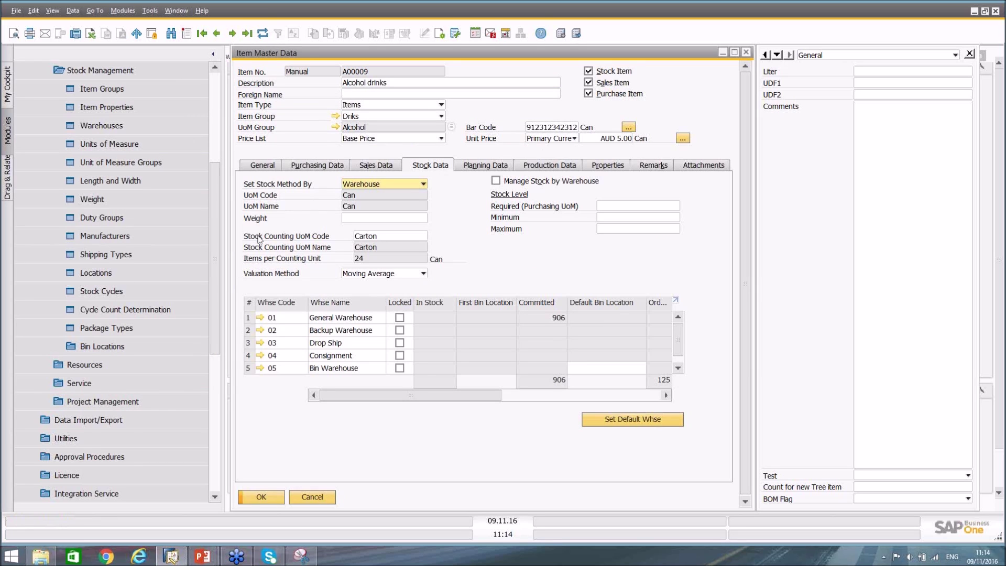
Examine item A00009's stock counting unit of measure and items per counting unit, and display its general data
{"action": "left_click", "coordinate": [381, 237]}
{"action": "left_click", "coordinate": [362, 259]}
{"action": "left_click", "coordinate": [265, 167]}
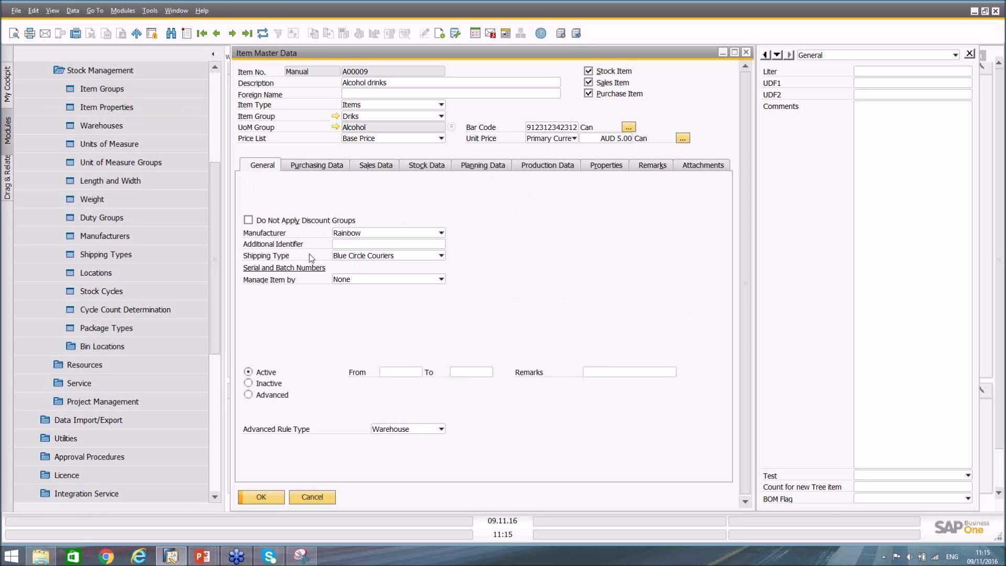
Open the first item record, A00001, and display its unit prices in the Regular Purchase Price and Regular Sales Price lists
{"action": "left_click", "coordinate": [198, 33]}
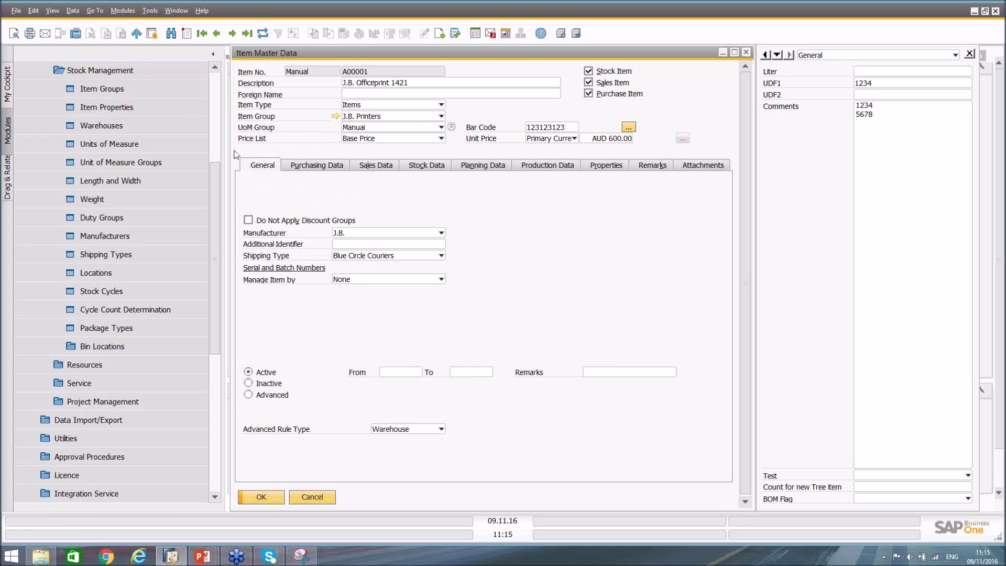
{"action": "left_click", "coordinate": [351, 140]}
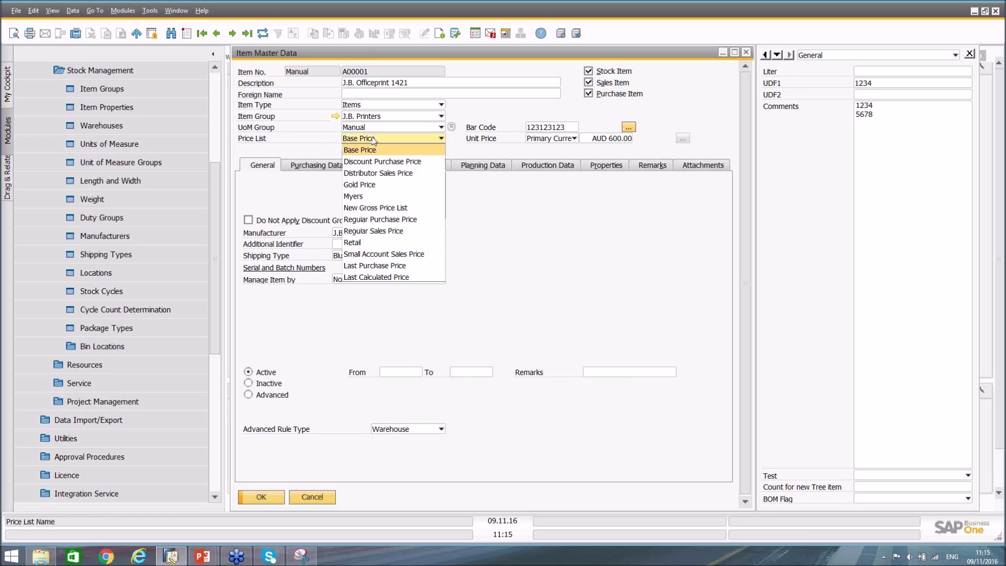
{"action": "left_click", "coordinate": [371, 224]}
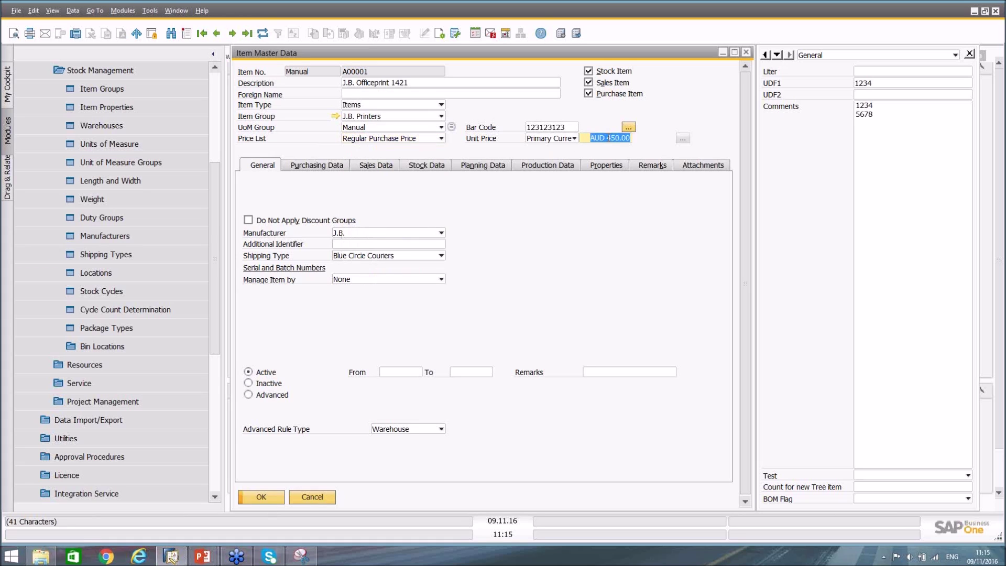
{"action": "left_click", "coordinate": [410, 138]}
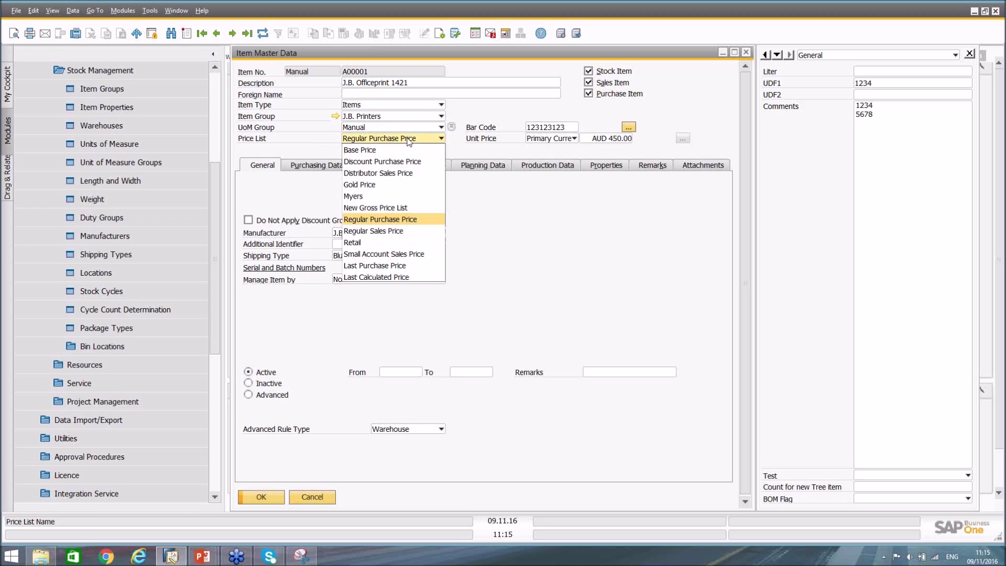
{"action": "left_click", "coordinate": [384, 231]}
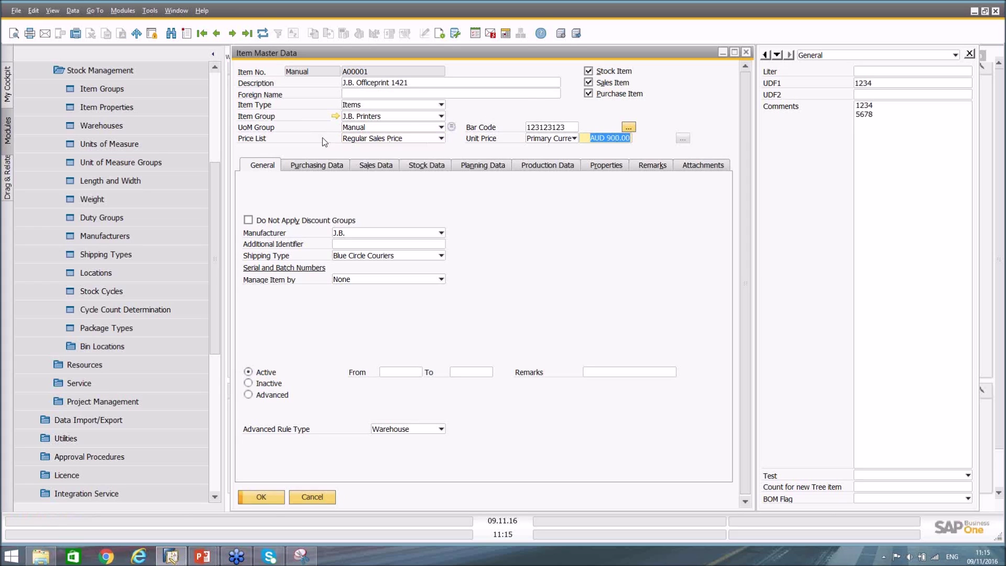
View item A00001's bar codes without changing them, and examine its manufacturer and shipping type
{"action": "left_click", "coordinate": [629, 128]}
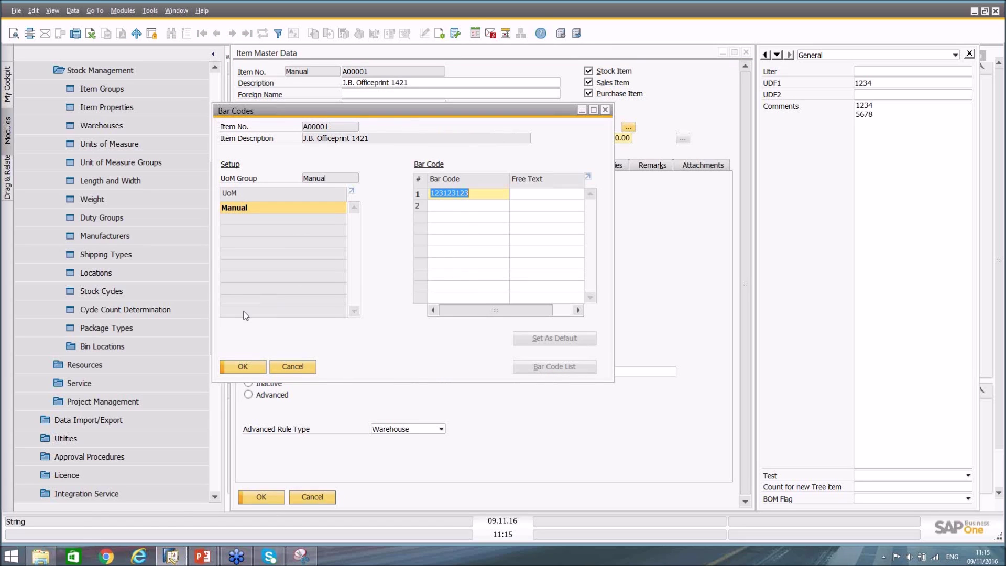
{"action": "left_click", "coordinate": [304, 366]}
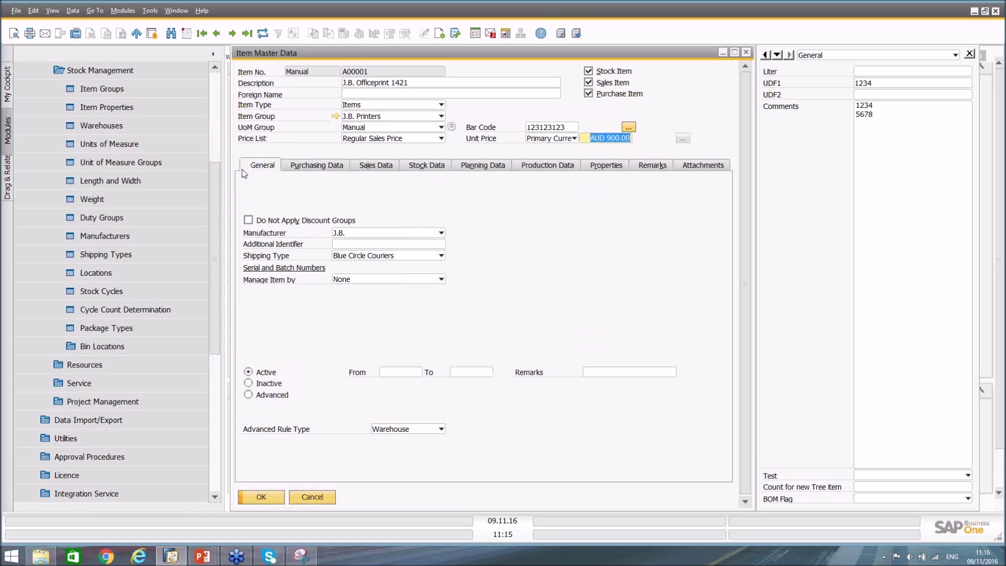
{"action": "left_click", "coordinate": [374, 234]}
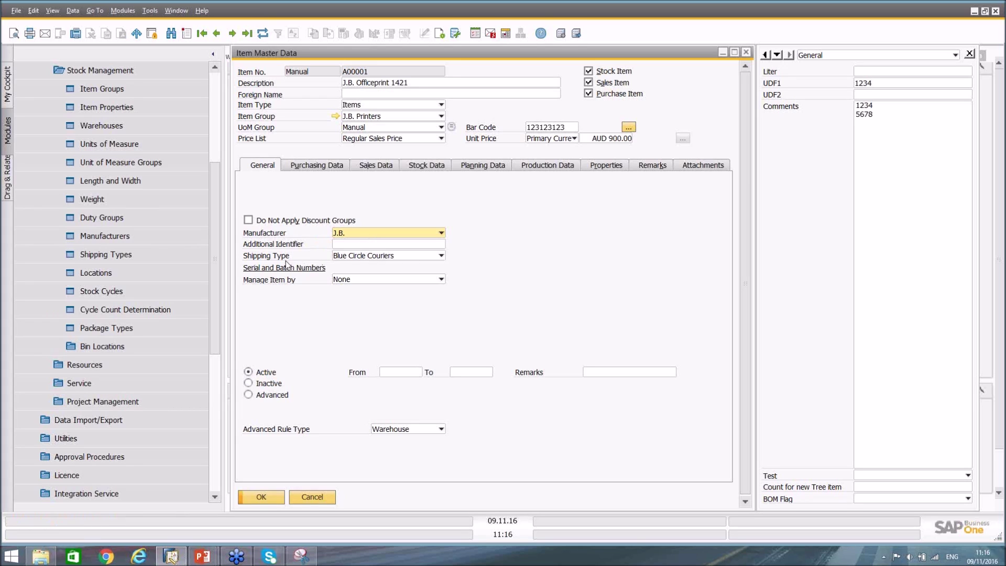
{"action": "left_click", "coordinate": [369, 259]}
{"action": "left_click", "coordinate": [369, 259]}
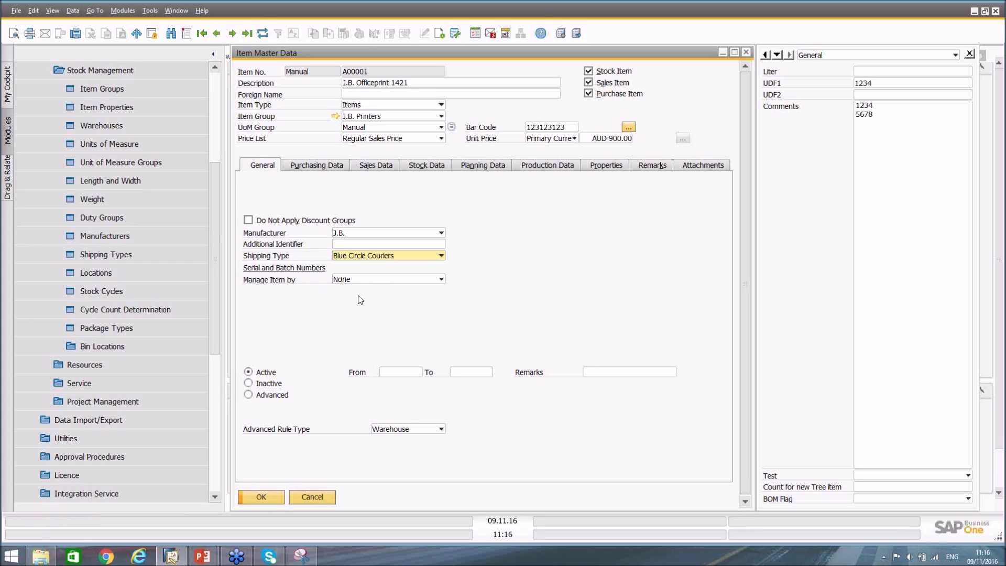
Browse forward to item A00006 and examine how it is managed by serial numbers
{"action": "left_click", "coordinate": [233, 34]}
{"action": "left_click", "coordinate": [233, 33]}
{"action": "left_click", "coordinate": [232, 34]}
{"action": "left_click", "coordinate": [233, 33]}
{"action": "left_click", "coordinate": [233, 35]}
{"action": "left_click", "coordinate": [233, 35]}
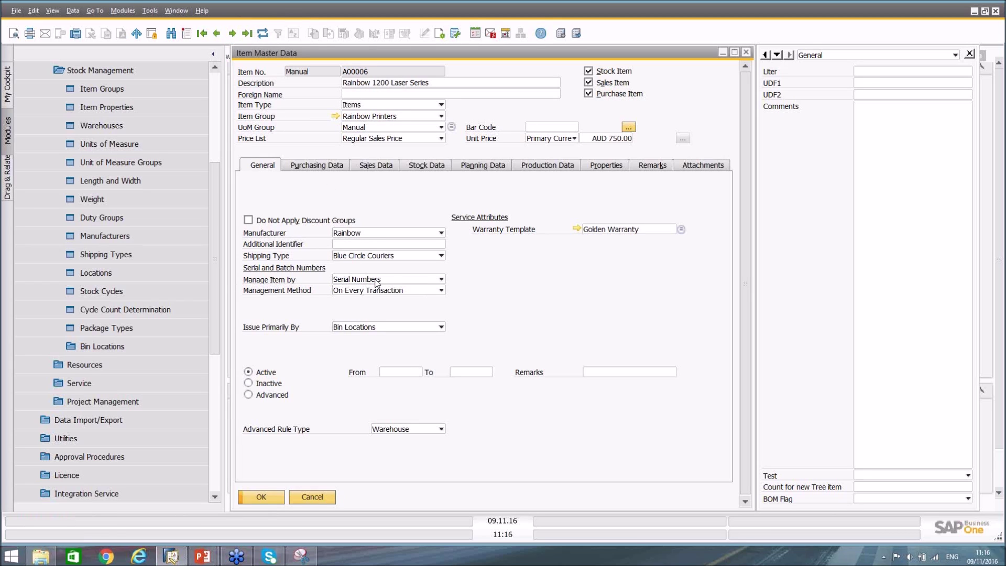
{"action": "left_click", "coordinate": [376, 284]}
Find the items whose number starts with b and open B10000, Printer Label, to view its batch management settings
{"action": "left_click", "coordinate": [172, 33]}
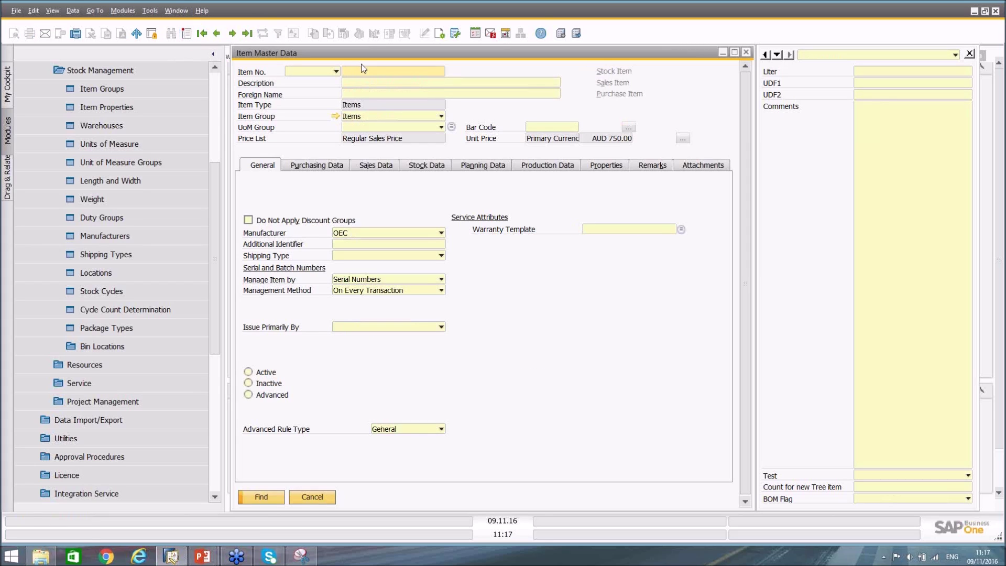
{"action": "type", "text": "b"}
{"action": "key", "text": "Return"}
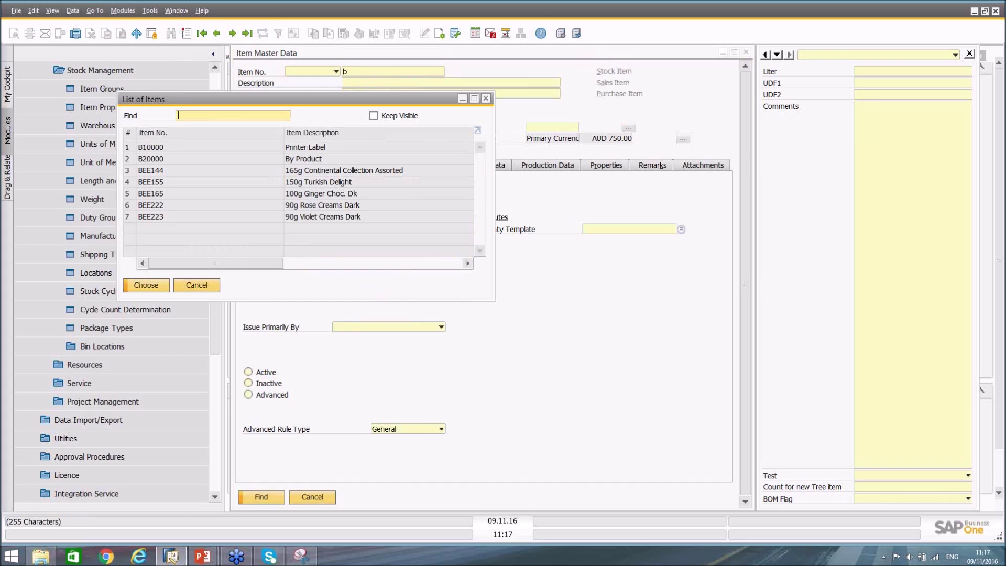
{"action": "double_click", "coordinate": [228, 152]}
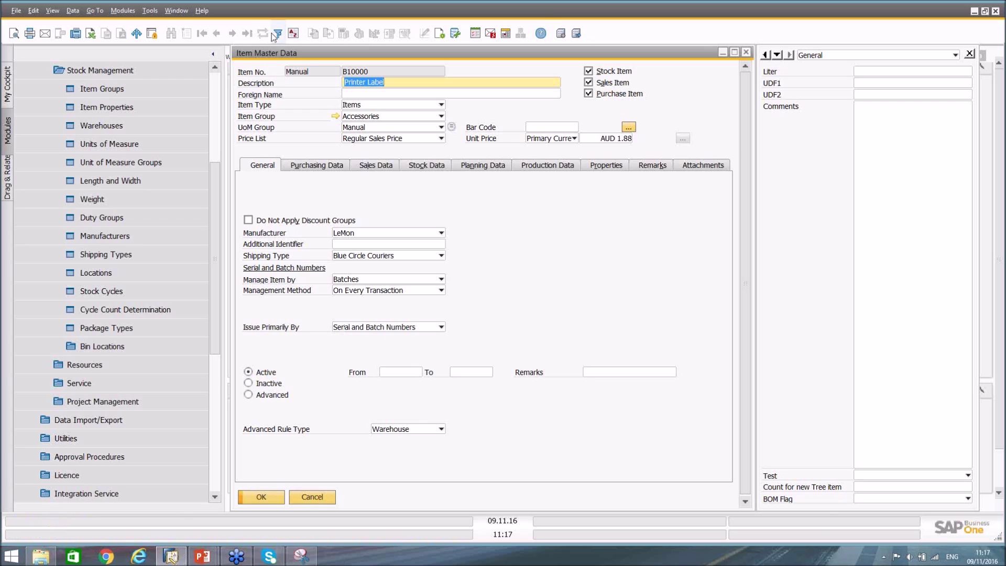
Display the purchasing data of the first item, A00001, and of item B10000, found by searching item numbers for b
{"action": "left_click", "coordinate": [201, 33]}
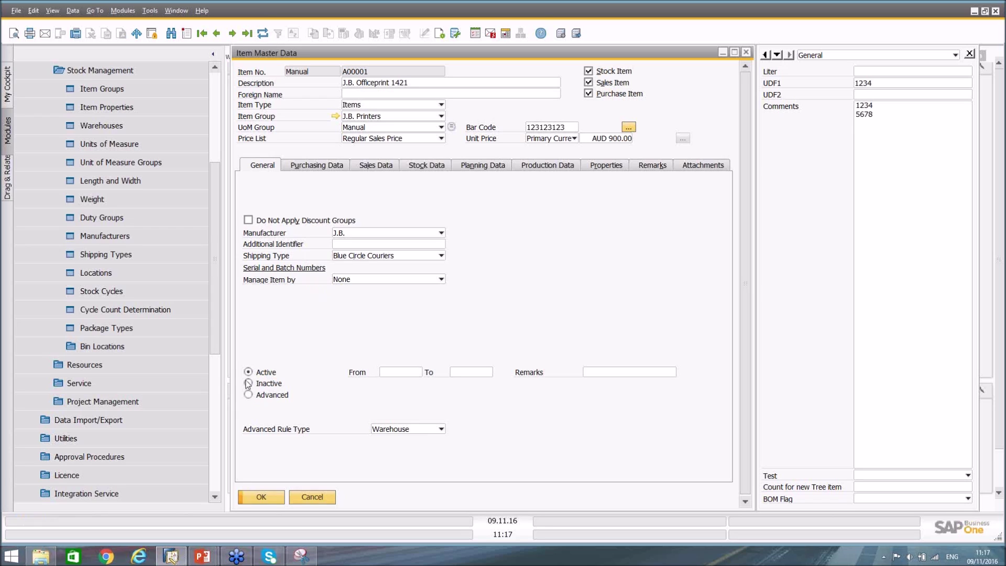
{"action": "left_click", "coordinate": [316, 164]}
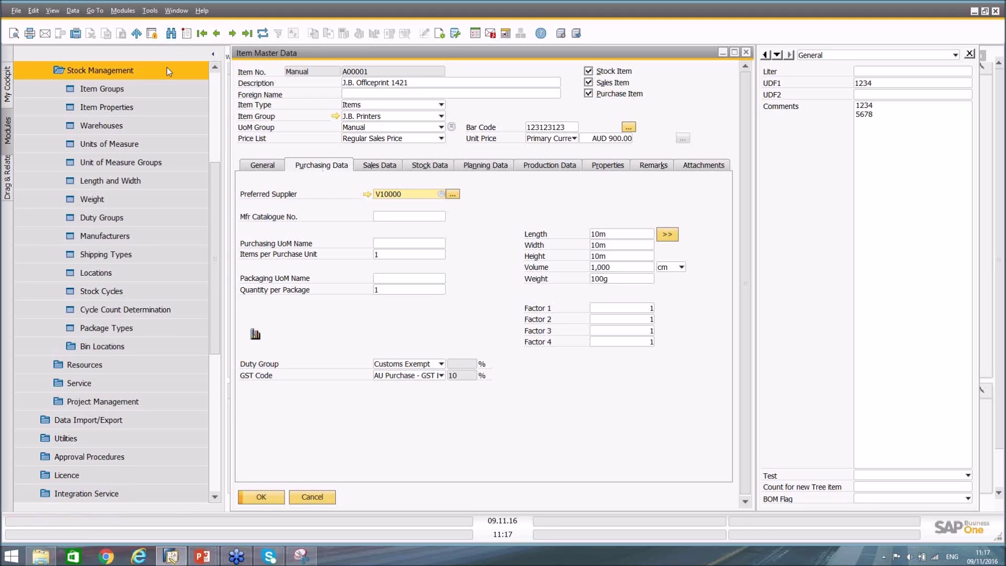
{"action": "left_click", "coordinate": [171, 34]}
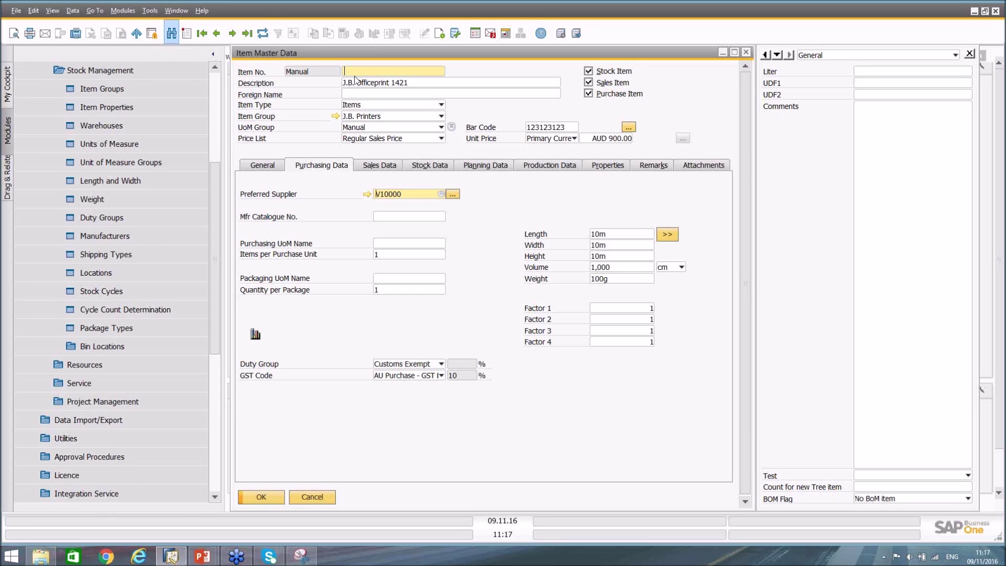
{"action": "type", "text": "b"}
{"action": "key", "text": "Tab"}
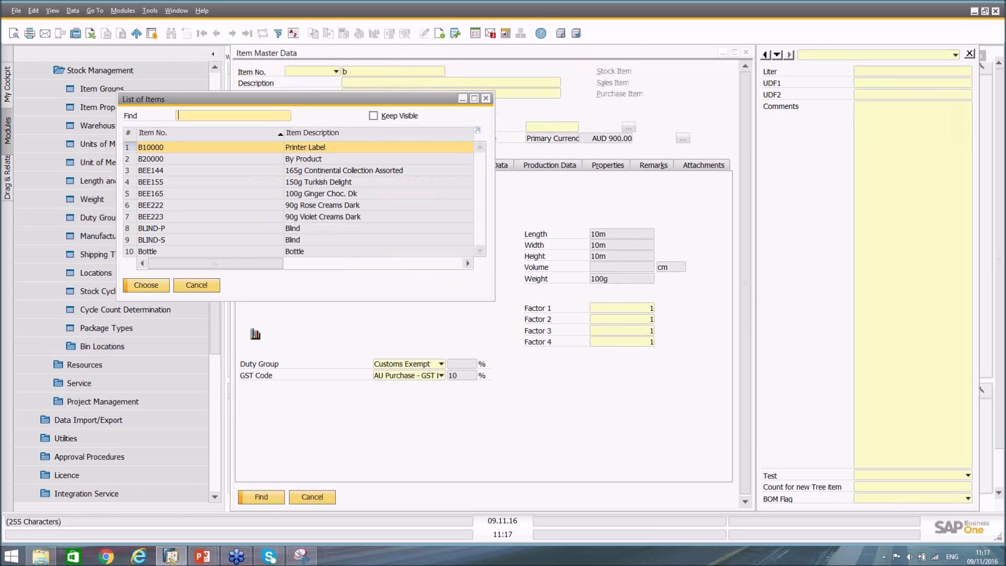
{"action": "double_click", "coordinate": [203, 148]}
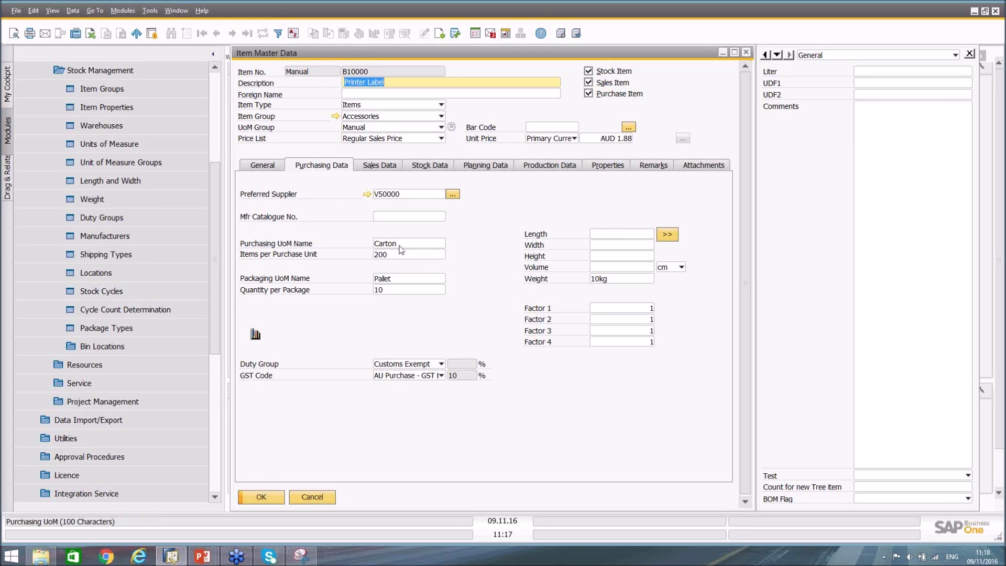
Examine item B10000's purchasing and packaging units, their quantities and the available duty groups, keeping Customs Exempt
{"action": "left_click", "coordinate": [426, 244]}
{"action": "left_click_drag", "start_coordinate": [426, 246], "coordinate": [367, 242]}
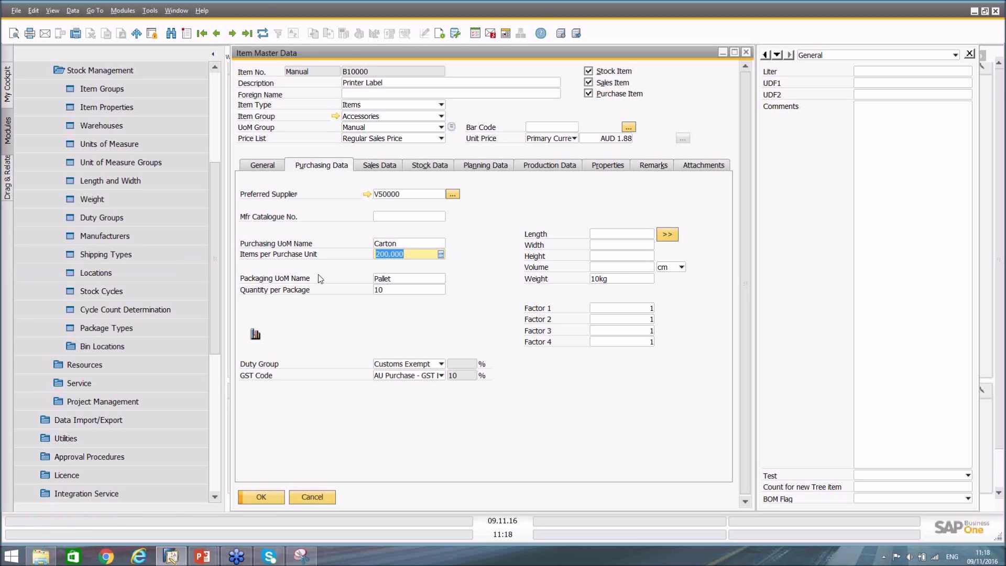
{"action": "left_click", "coordinate": [407, 281]}
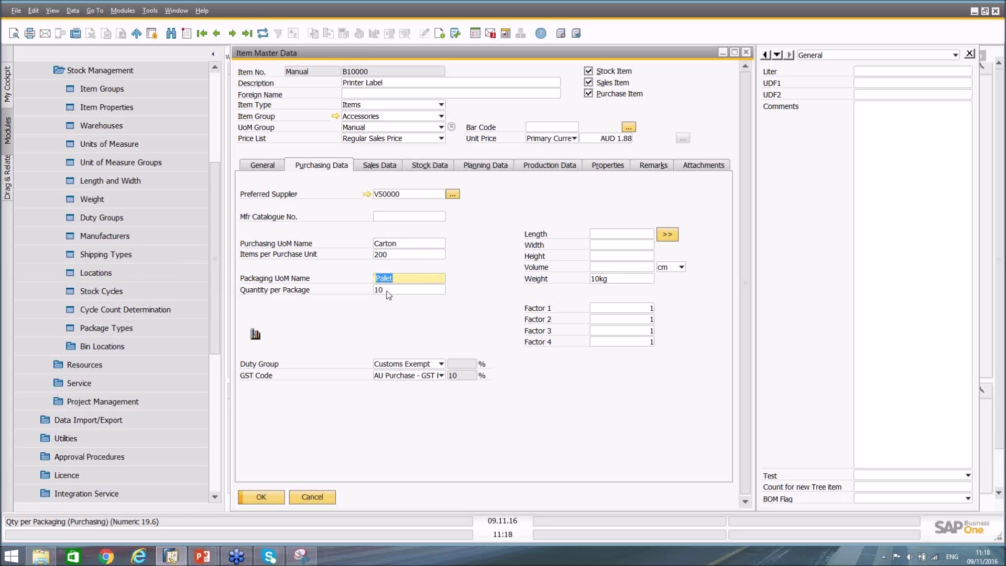
{"action": "left_click", "coordinate": [388, 291]}
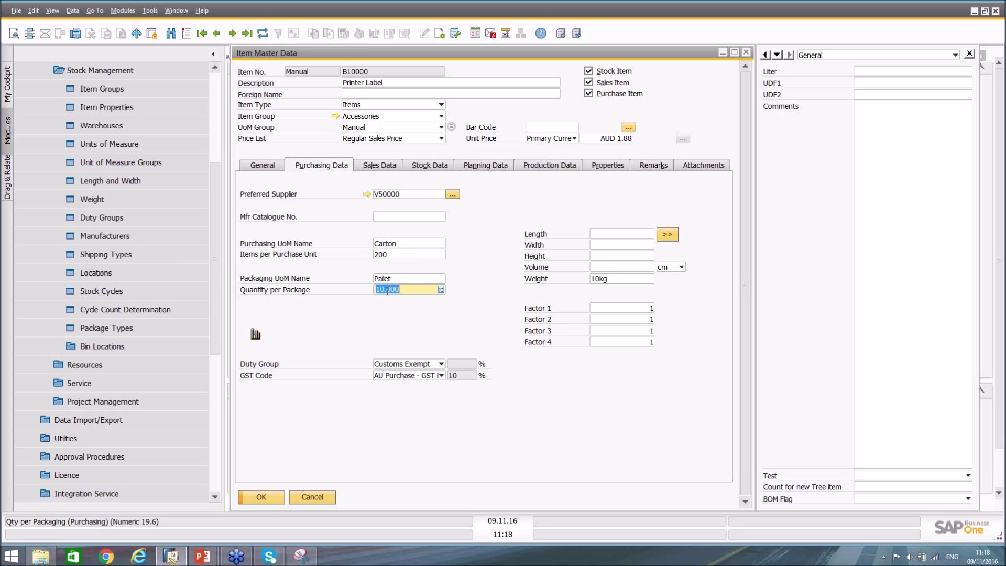
{"action": "left_click", "coordinate": [399, 366]}
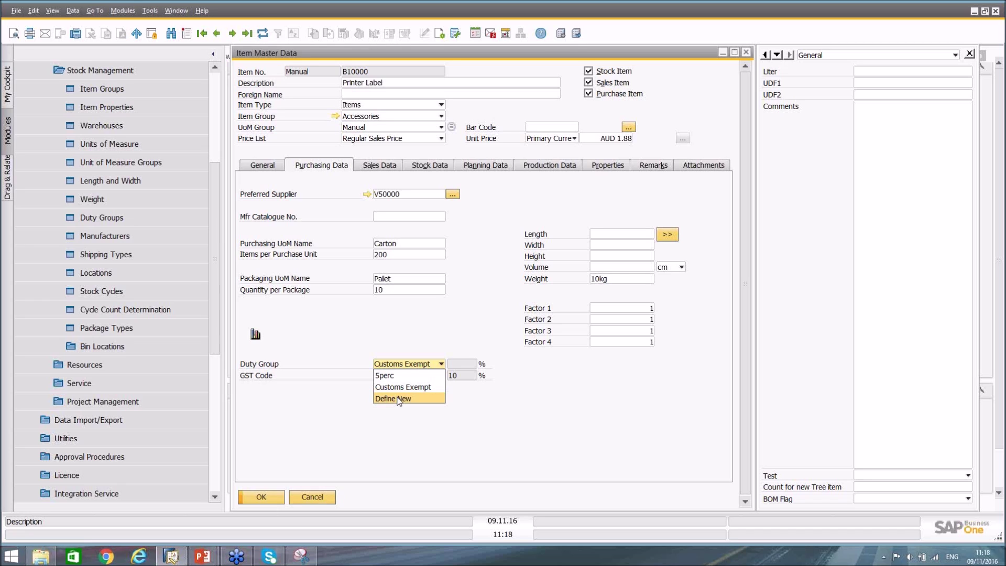
{"action": "left_click", "coordinate": [358, 410]}
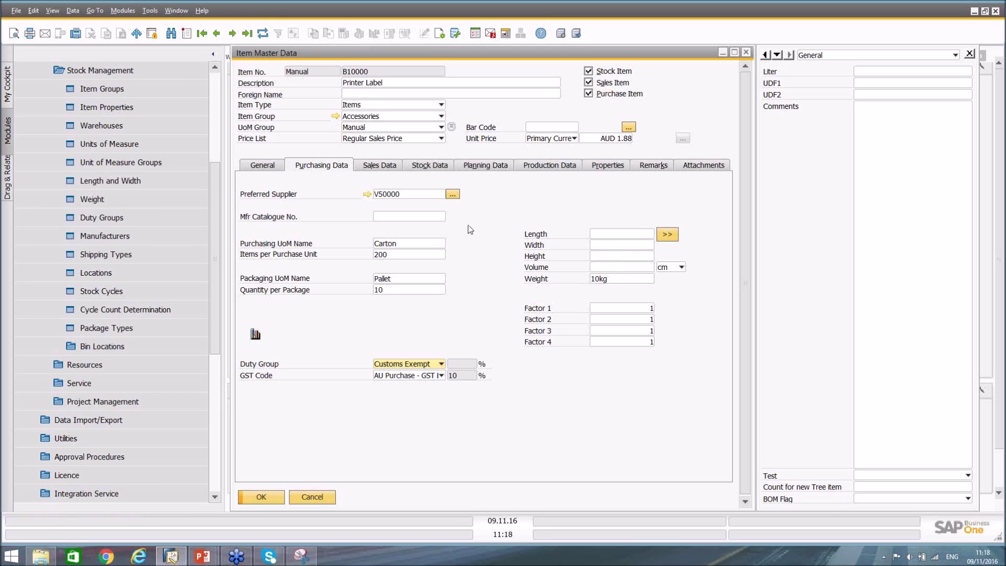
Examine the item's sales units of measure and its list of preferred suppliers, closing the list without changes
{"action": "left_click", "coordinate": [381, 166]}
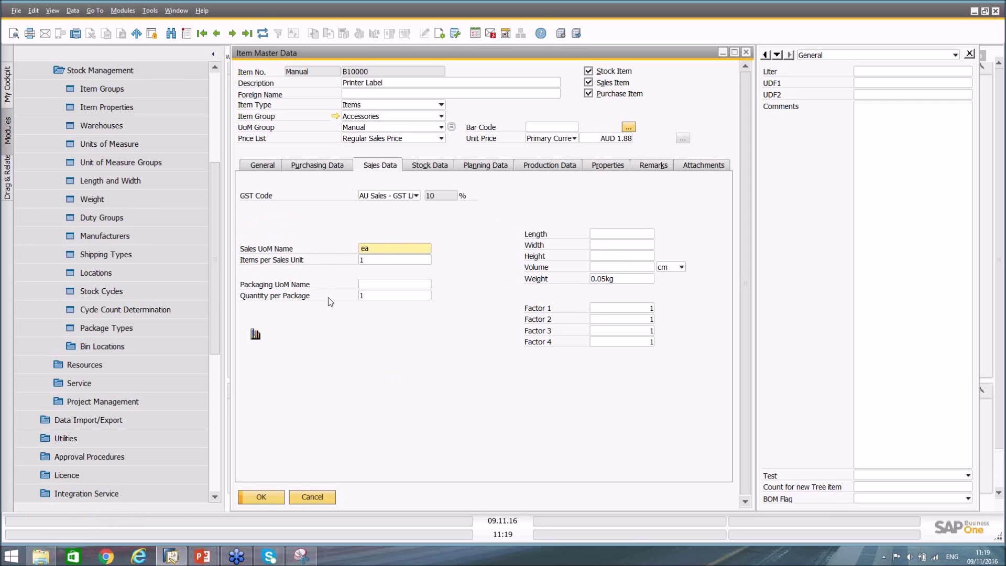
{"action": "left_click", "coordinate": [319, 167]}
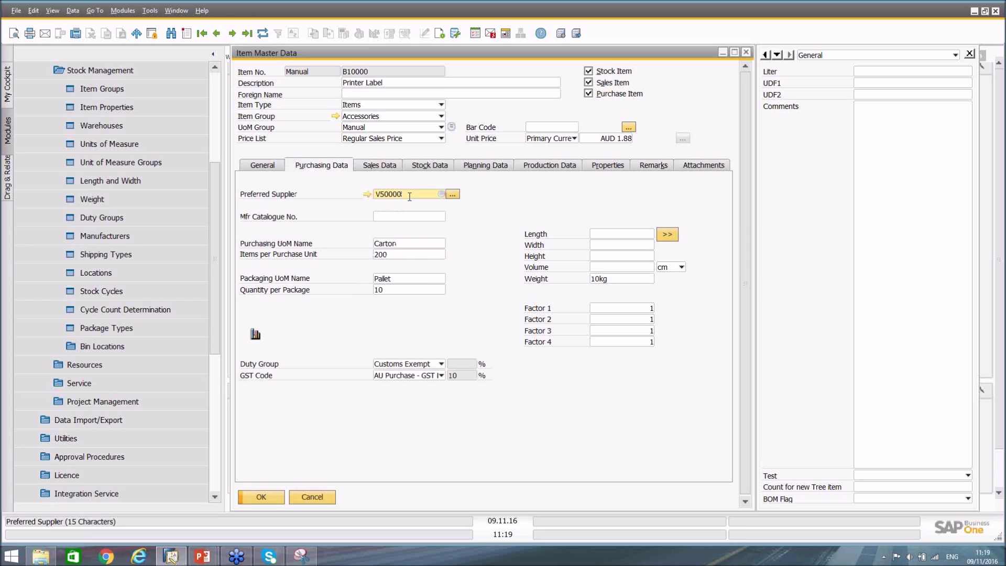
{"action": "left_click", "coordinate": [454, 195]}
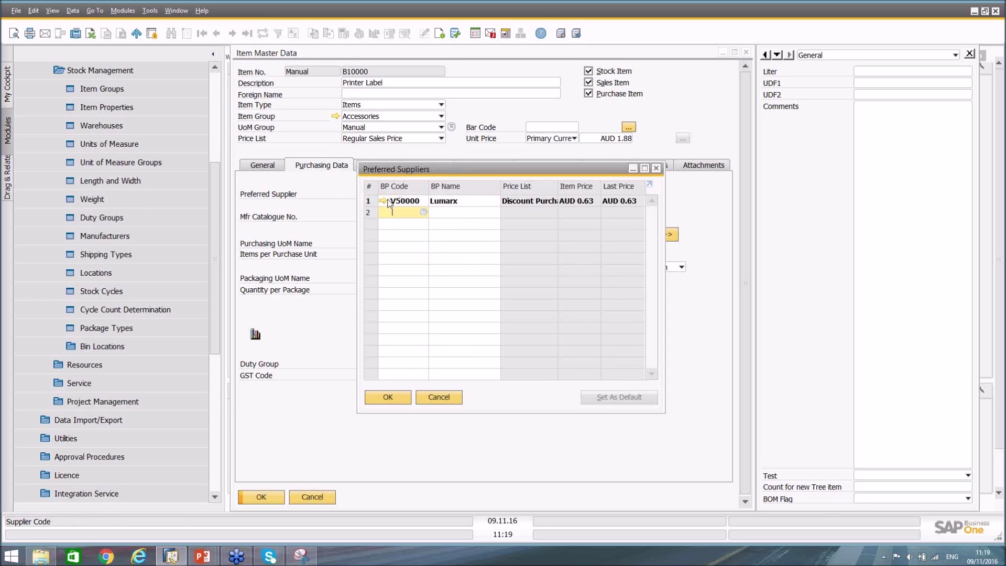
{"action": "left_click", "coordinate": [439, 398]}
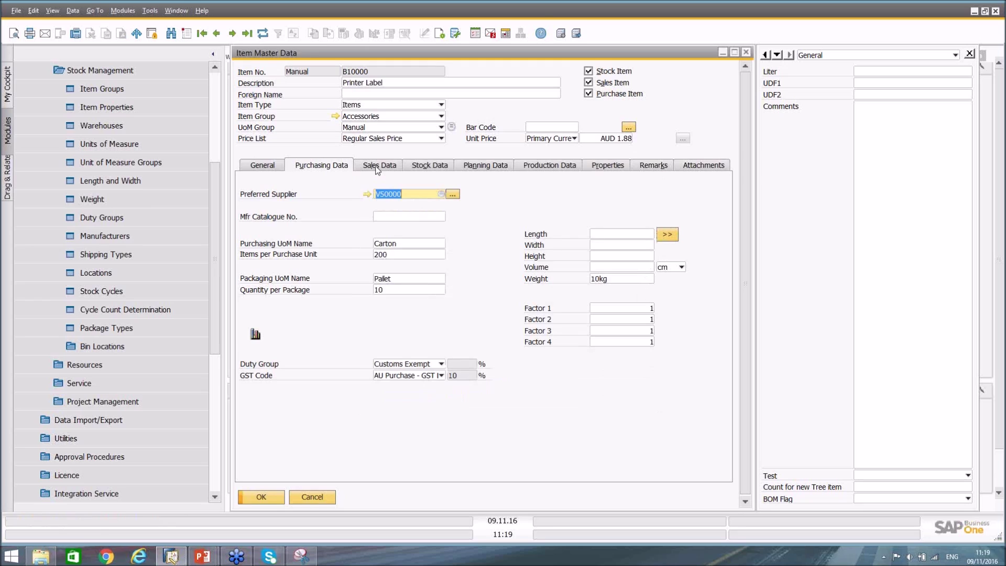
Review the Printer Label item's sales data and display its stock data with the valuation method and warehouses
{"action": "left_click", "coordinate": [378, 166]}
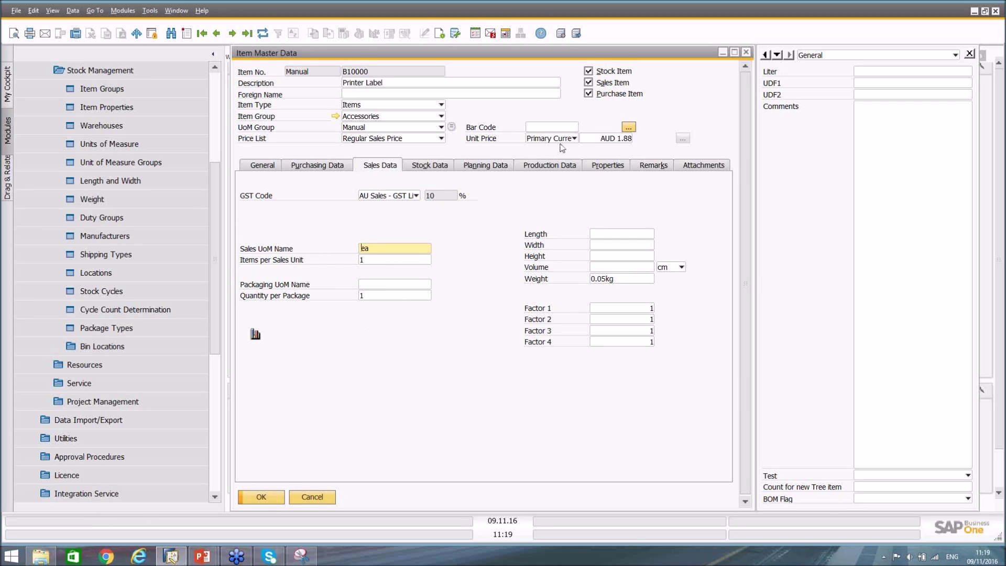
{"action": "left_click", "coordinate": [422, 171]}
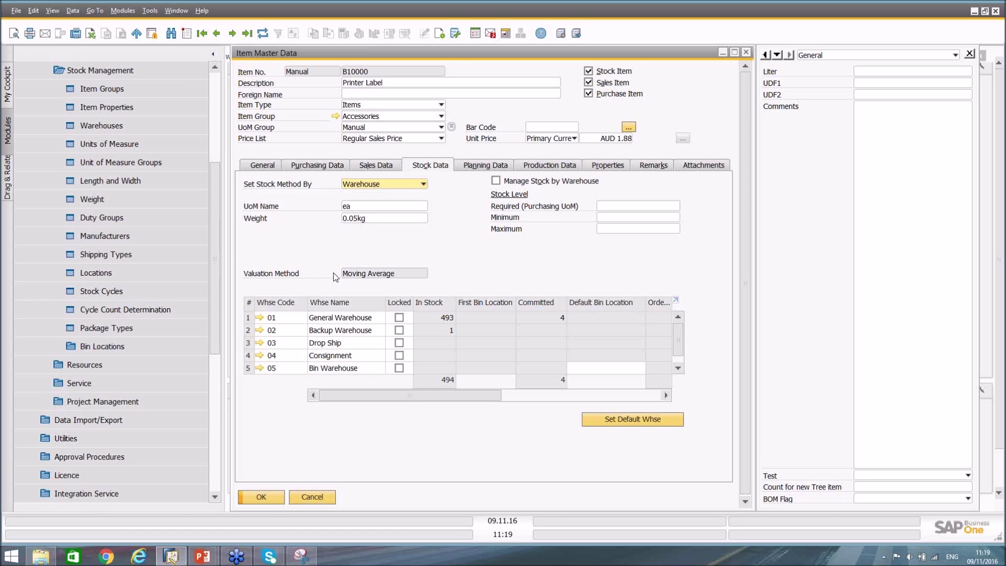
Start a new item record and examine the available stock valuation methods, keeping Moving Average
{"action": "left_click", "coordinate": [186, 33]}
{"action": "left_click", "coordinate": [372, 275]}
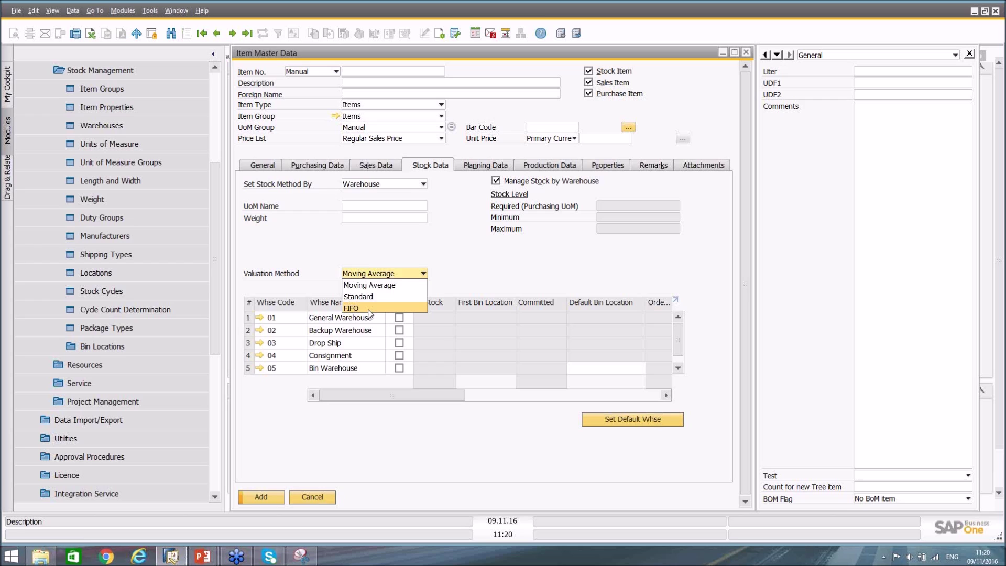
{"action": "left_click", "coordinate": [316, 246]}
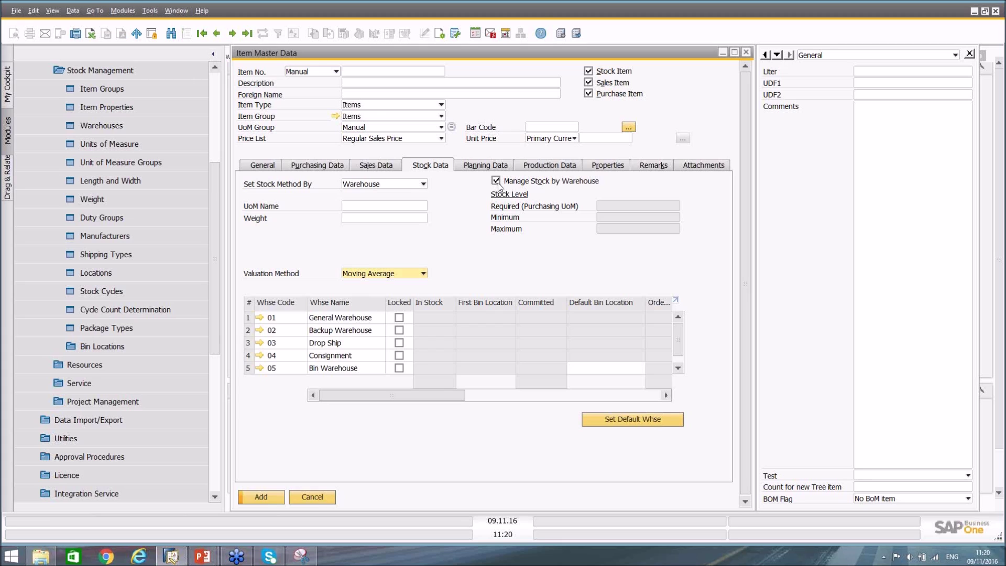
Examine the stock level columns per warehouse, and turn off Manage Stock by Warehouse to access the item-wide Required level
{"action": "left_click_drag", "start_coordinate": [436, 395], "coordinate": [522, 397]}
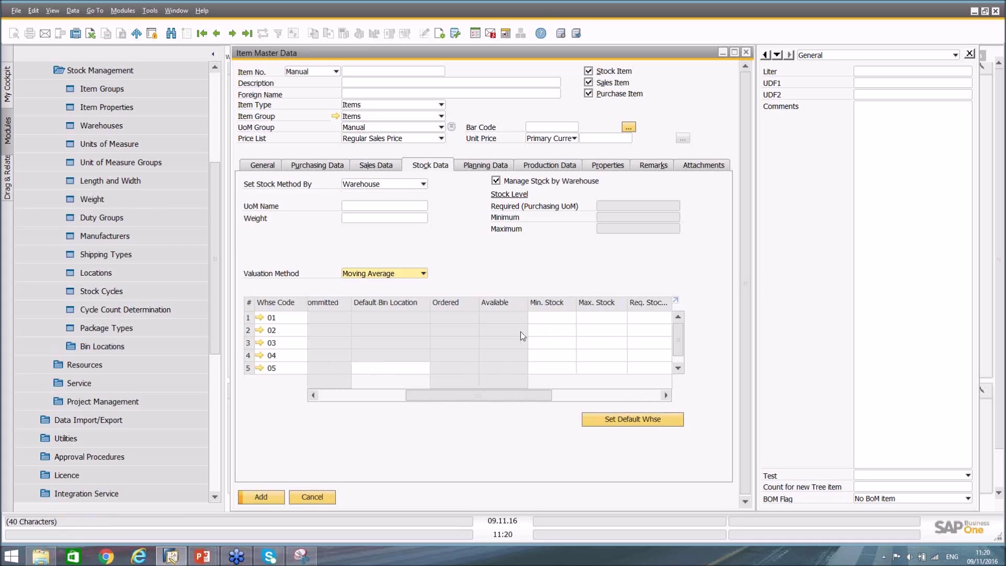
{"action": "left_click", "coordinate": [496, 181]}
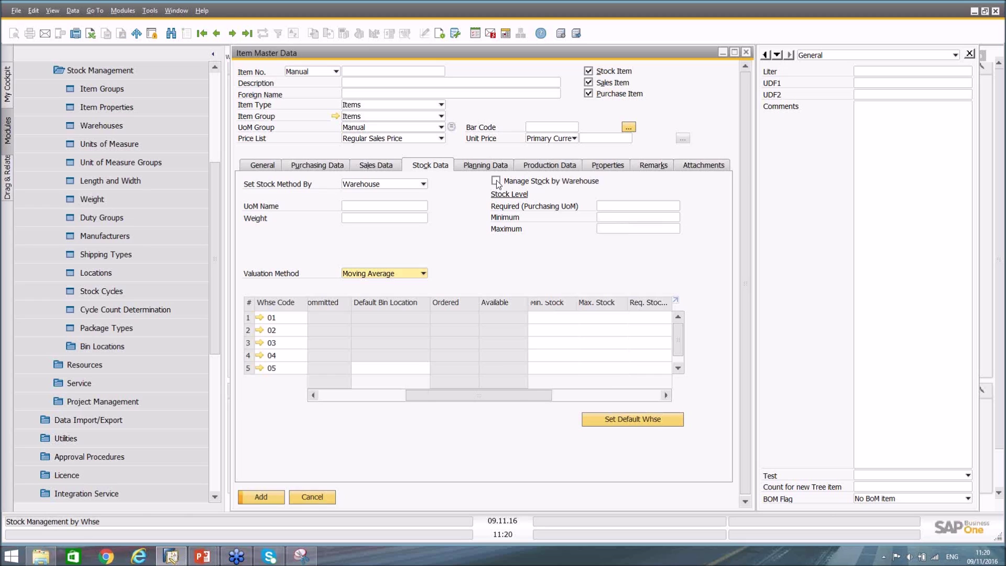
{"action": "left_click", "coordinate": [615, 206]}
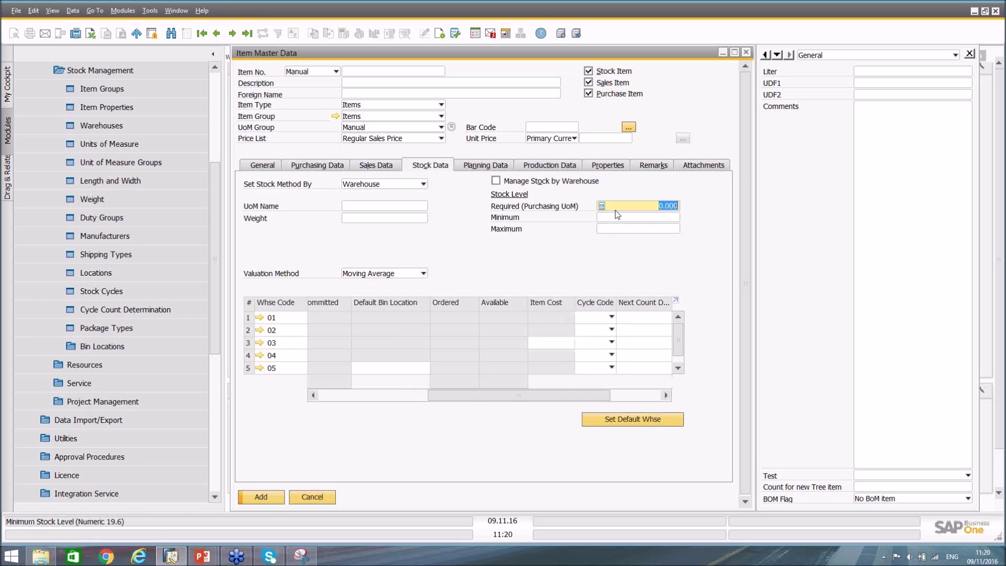
Display the first item record and examine its in-stock and committed quantities per warehouse
{"action": "left_click", "coordinate": [335, 395]}
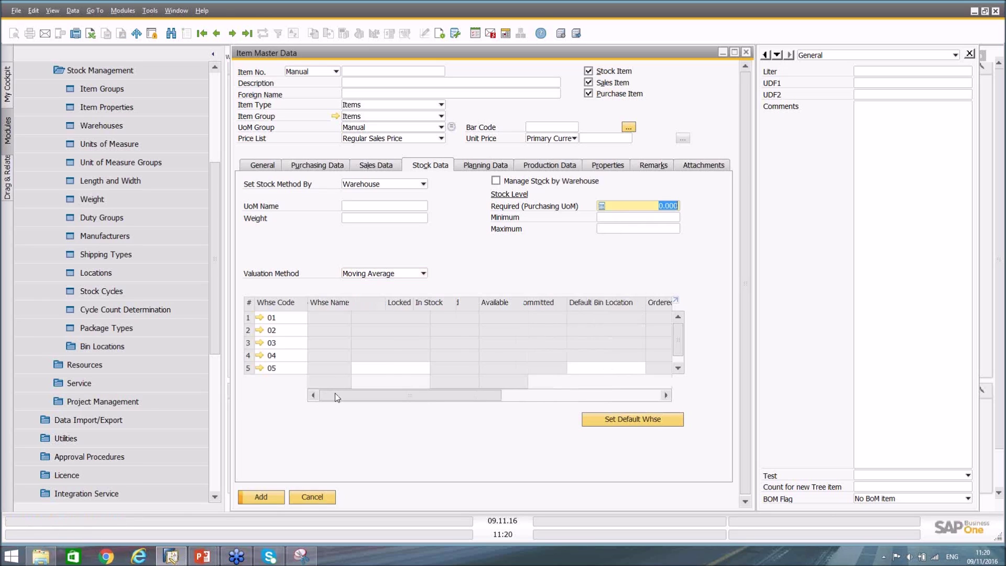
{"action": "left_click", "coordinate": [202, 33]}
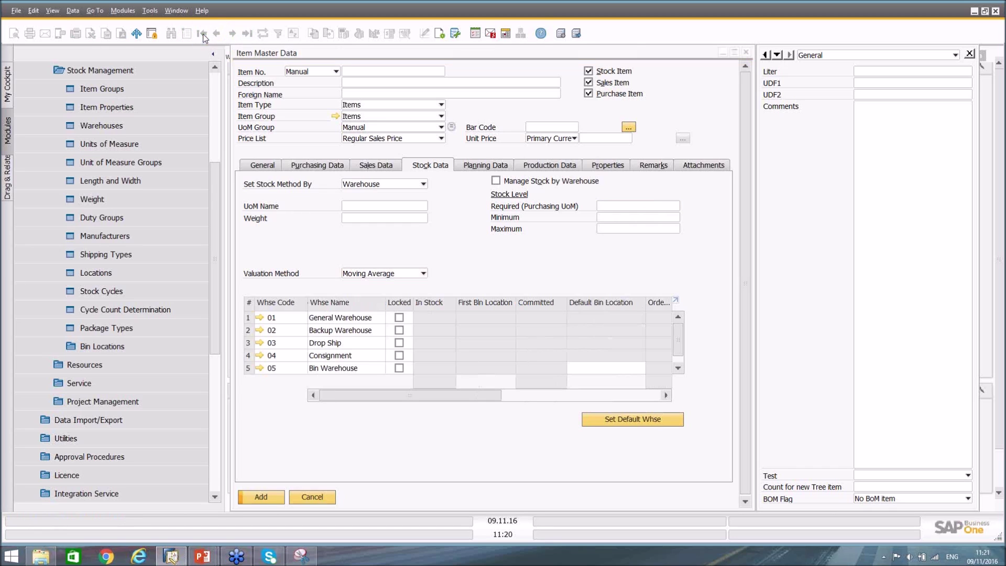
{"action": "left_click", "coordinate": [362, 296]}
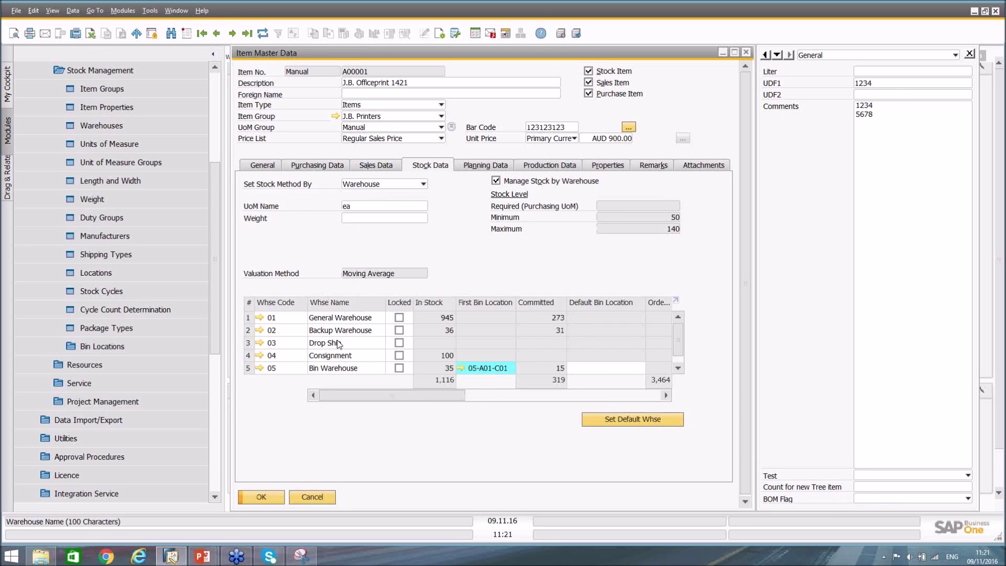
{"action": "left_click", "coordinate": [446, 320]}
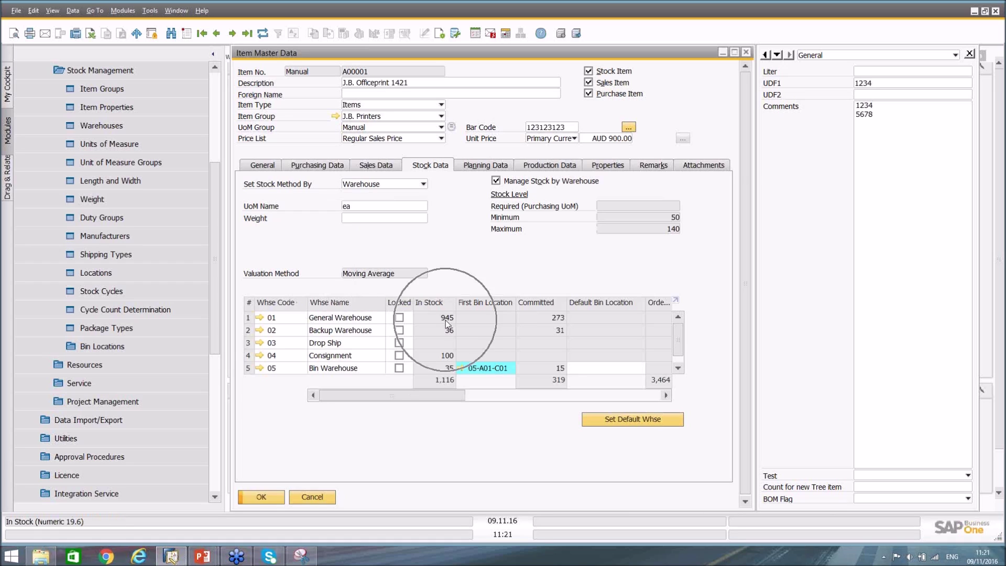
{"action": "left_click", "coordinate": [554, 323]}
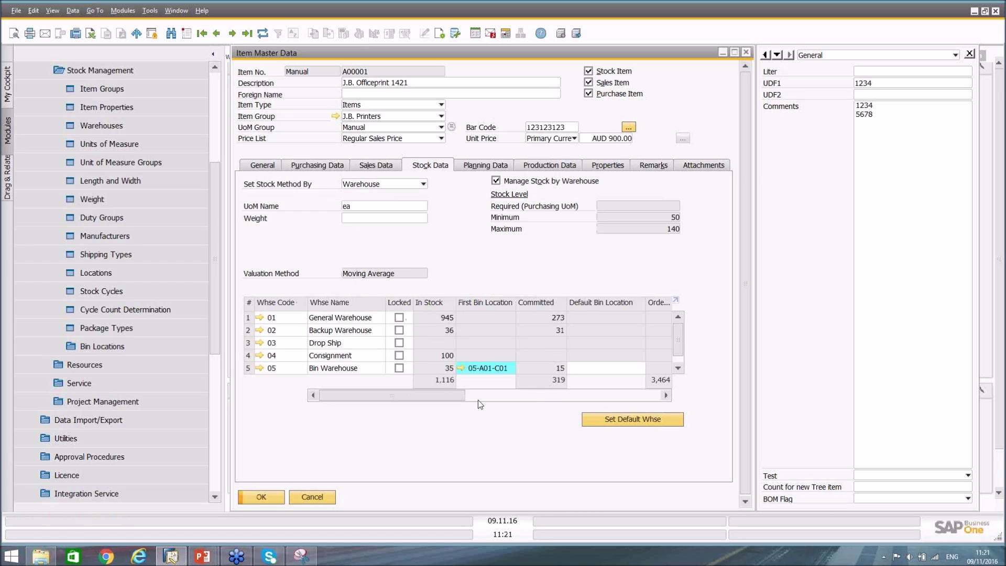
View the bin location contents of the item in the Bin Warehouse and return to the item record
{"action": "mouse_move", "coordinate": [452, 397]}
{"action": "left_mouse_down"}
{"action": "mouse_move", "coordinate": [472, 397]}
{"action": "mouse_move", "coordinate": [451, 400]}
{"action": "left_mouse_up"}
{"action": "left_click", "coordinate": [461, 368]}
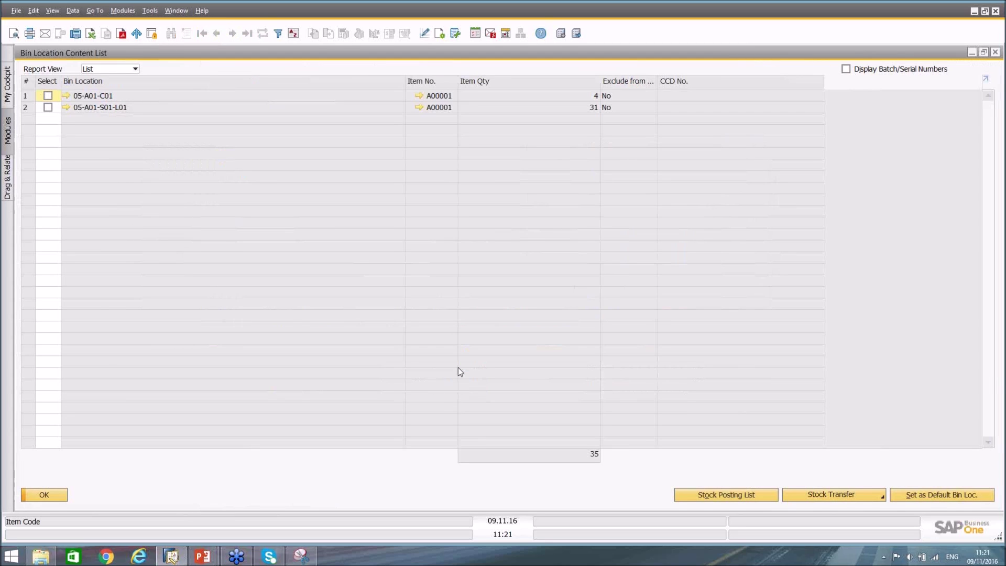
{"action": "key", "text": "Escape"}
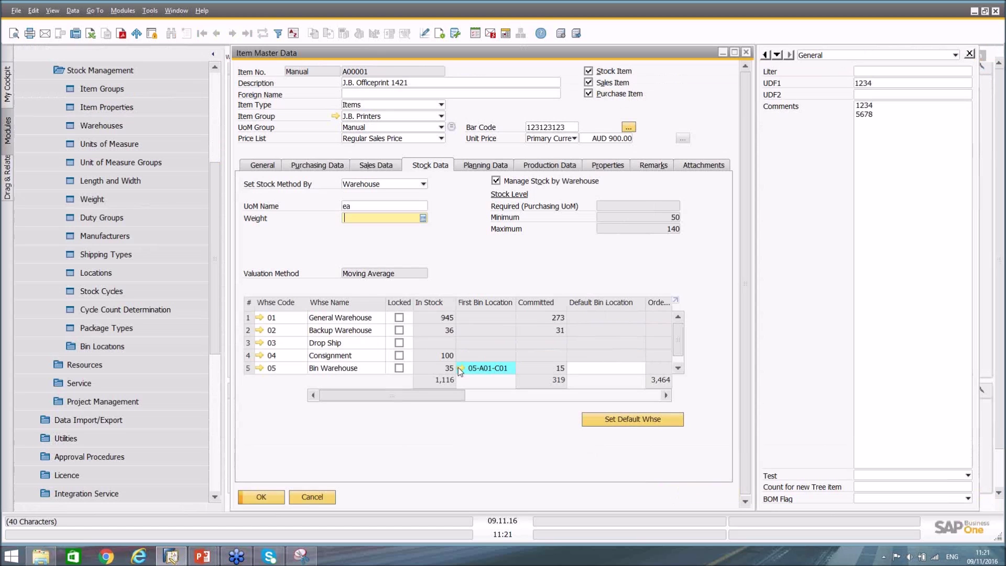
Review the item's planning data and production data
{"action": "left_click", "coordinate": [487, 166]}
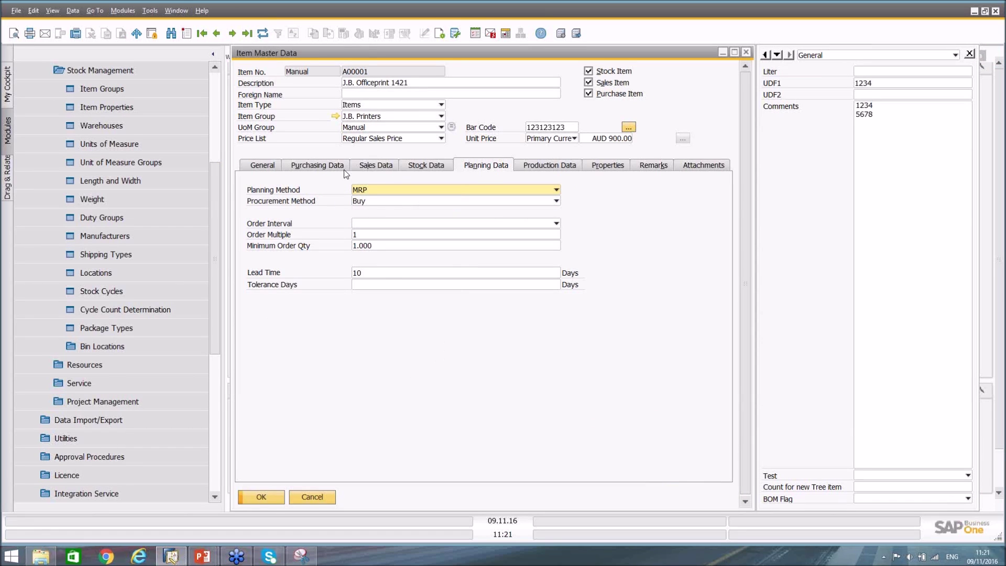
{"action": "left_click", "coordinate": [555, 167]}
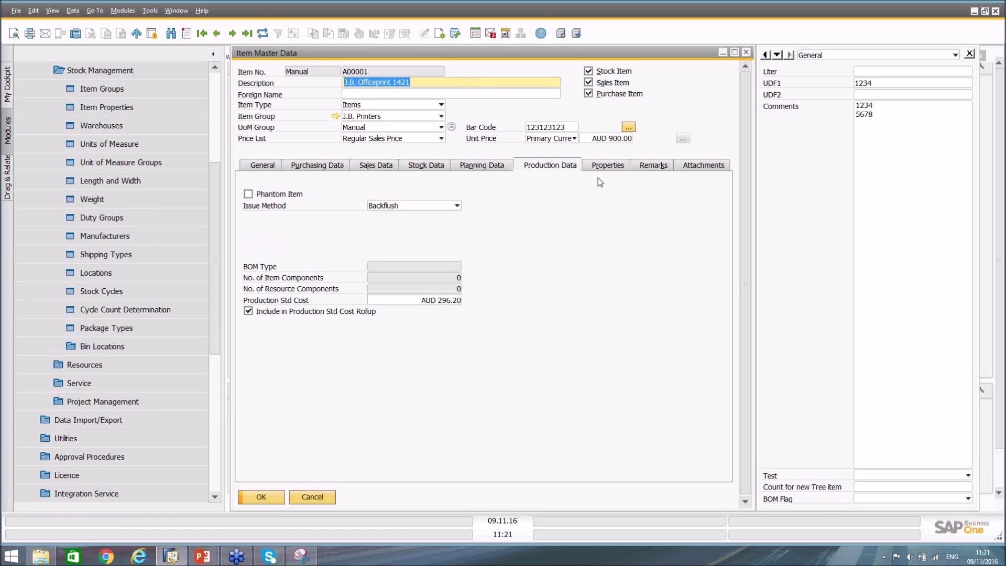
{"action": "left_click", "coordinate": [496, 168]}
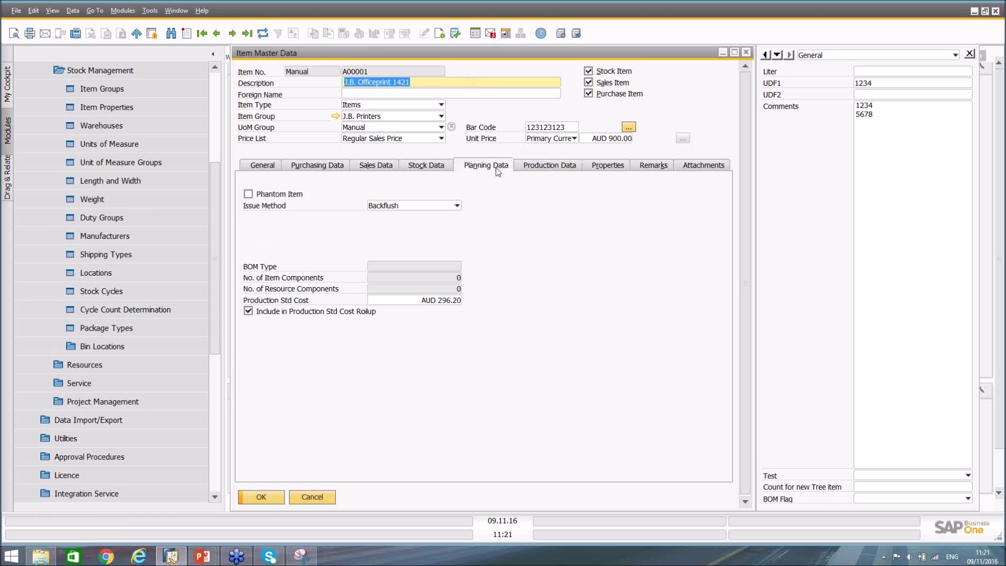
{"action": "left_click", "coordinate": [551, 166]}
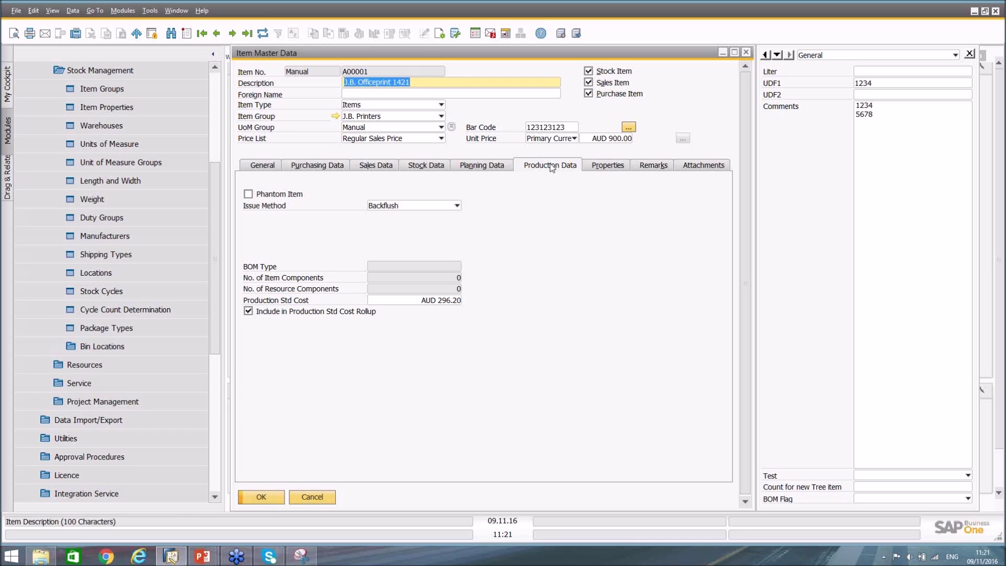
Display the item's properties with fitted columns and mark 6 Inch and Corner as applicable
{"action": "left_click", "coordinate": [615, 165]}
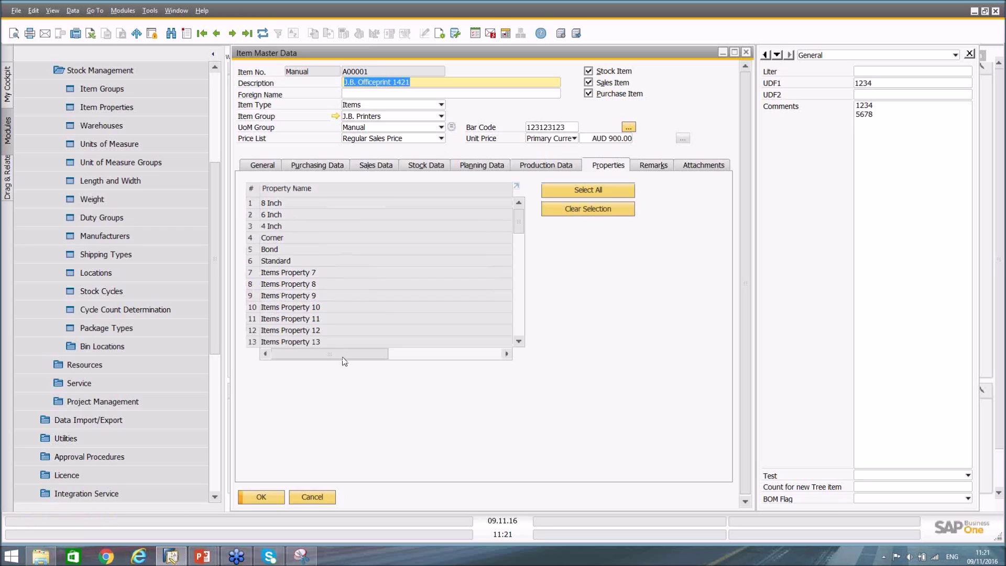
{"action": "left_click_drag", "start_coordinate": [356, 357], "coordinate": [474, 357]}
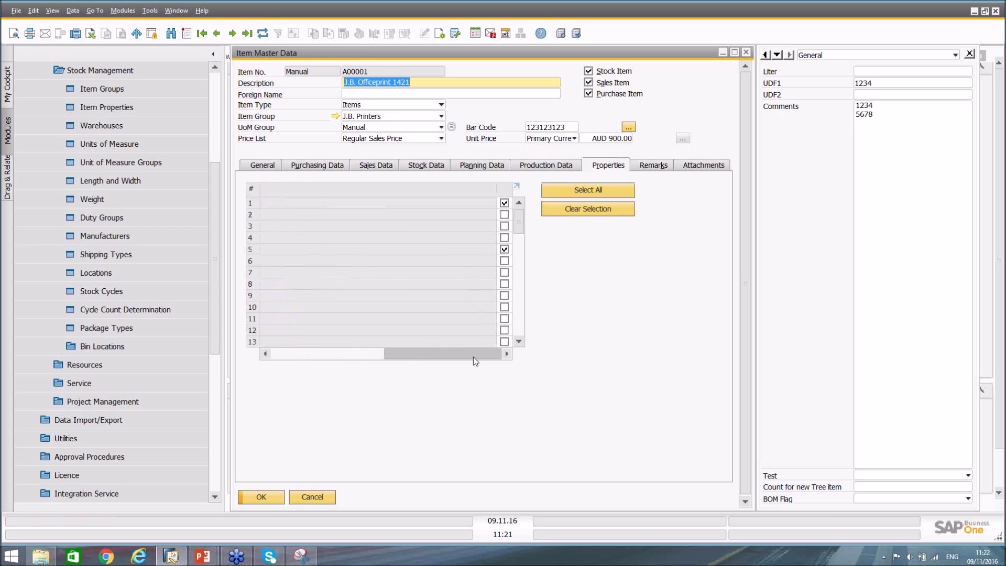
{"action": "double_click", "coordinate": [497, 194]}
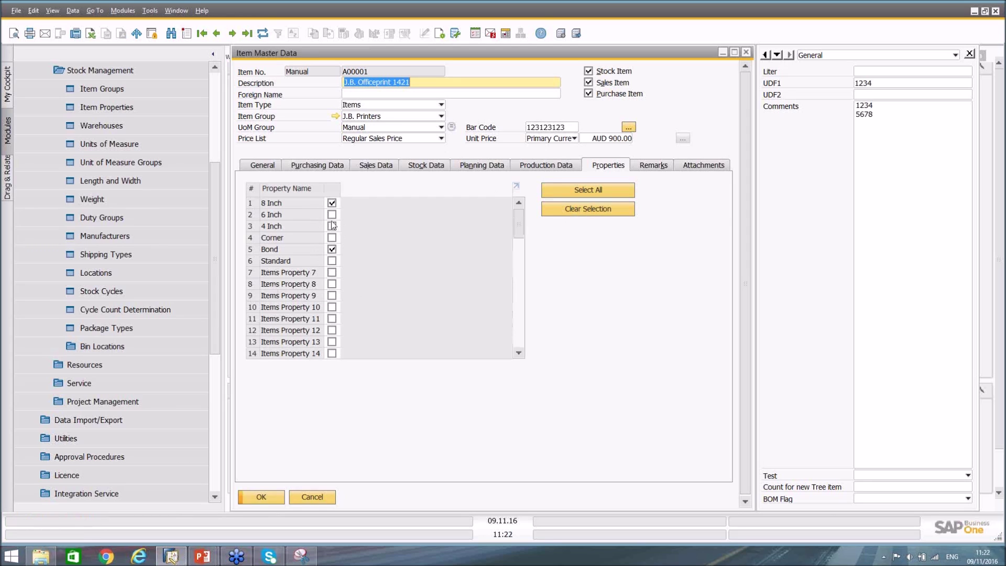
{"action": "left_click", "coordinate": [331, 214]}
{"action": "left_click", "coordinate": [332, 237]}
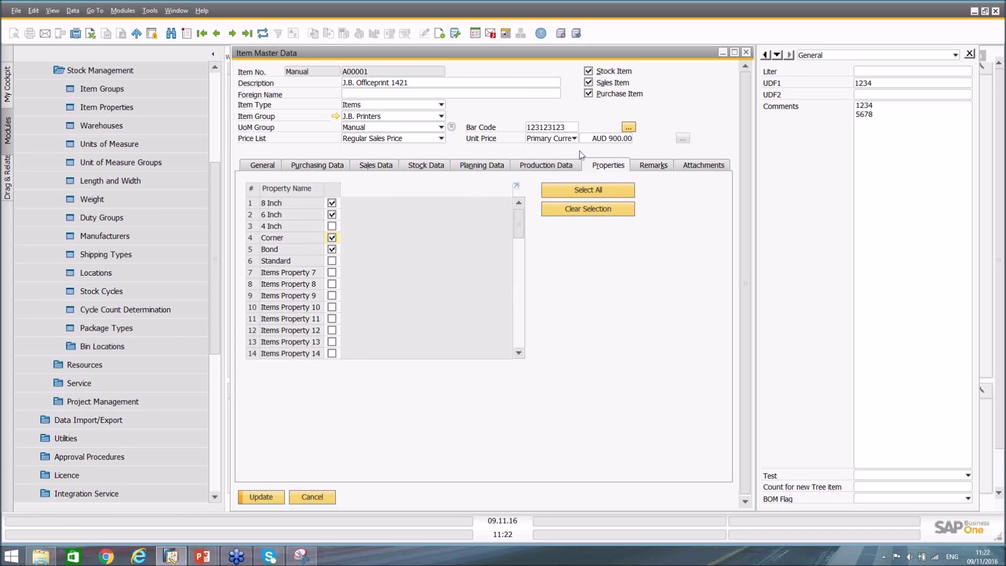
Examine the item's remarks, picture and attachments, and close the record without saving
{"action": "left_click", "coordinate": [652, 165]}
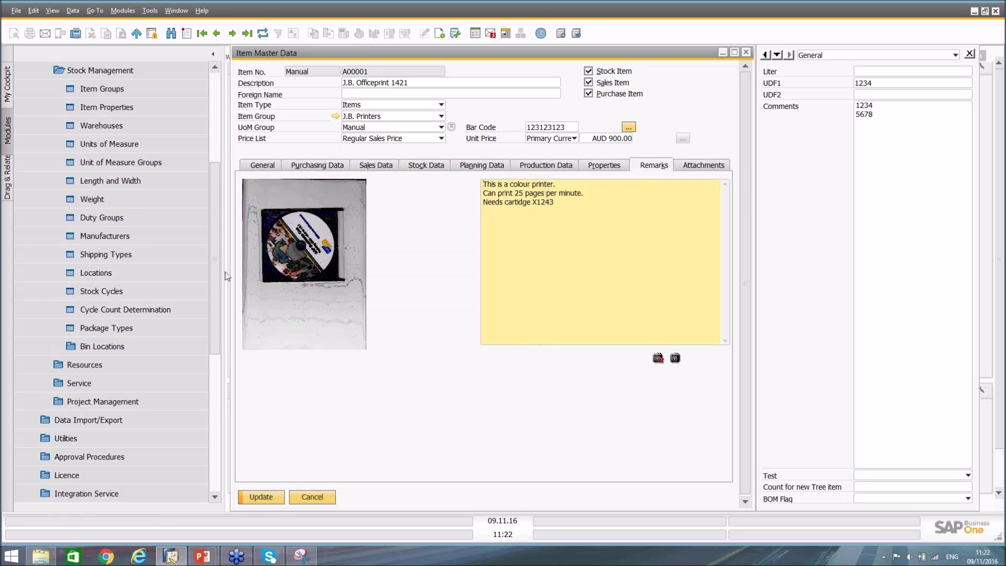
{"action": "key", "text": "ctrl+a"}
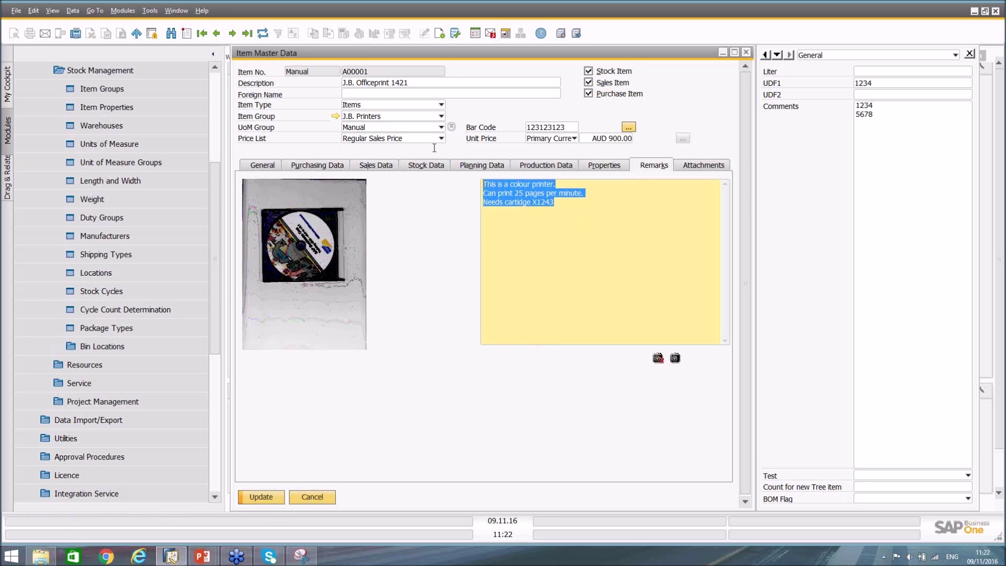
{"action": "left_click", "coordinate": [546, 216]}
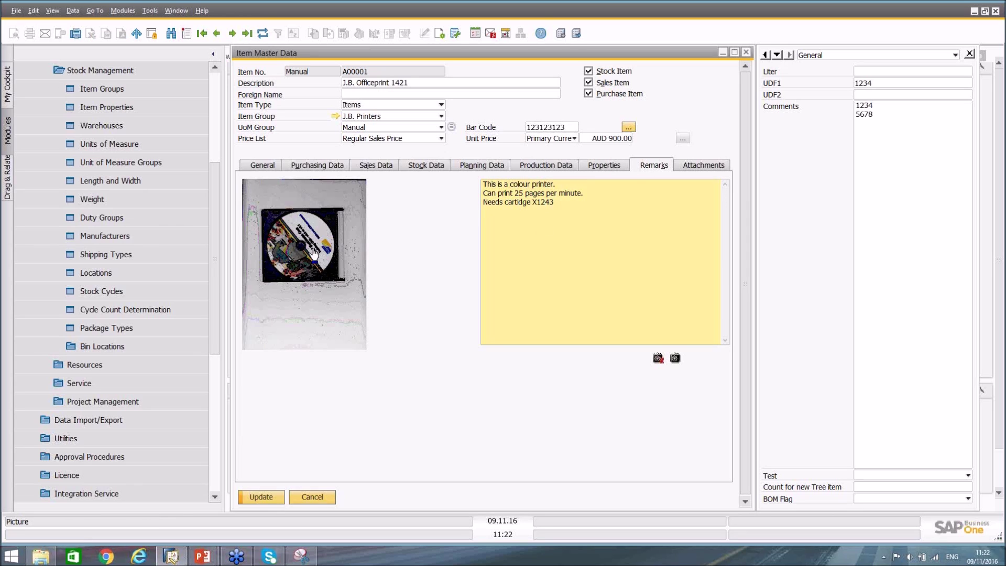
{"action": "left_click", "coordinate": [698, 165]}
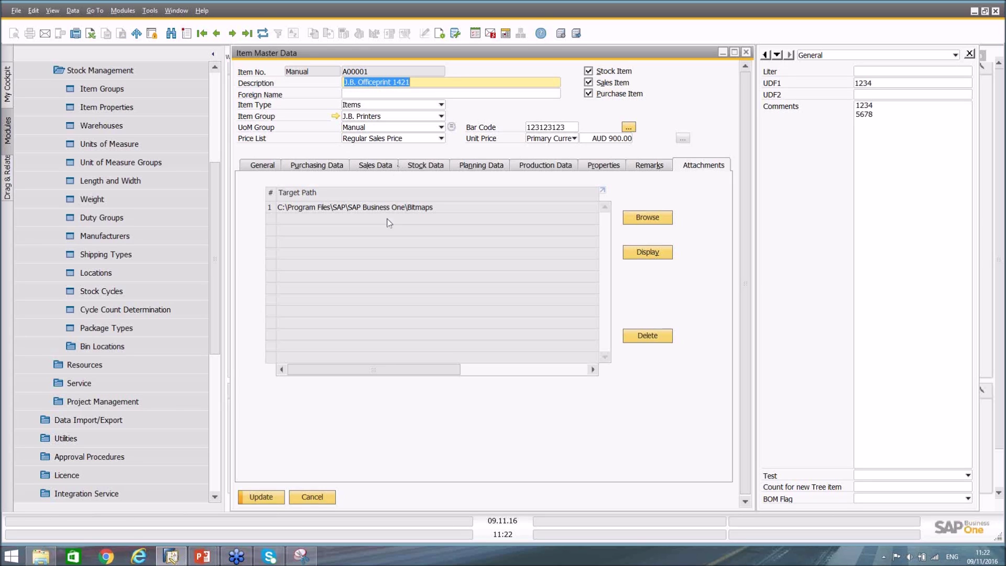
{"action": "left_click", "coordinate": [329, 498]}
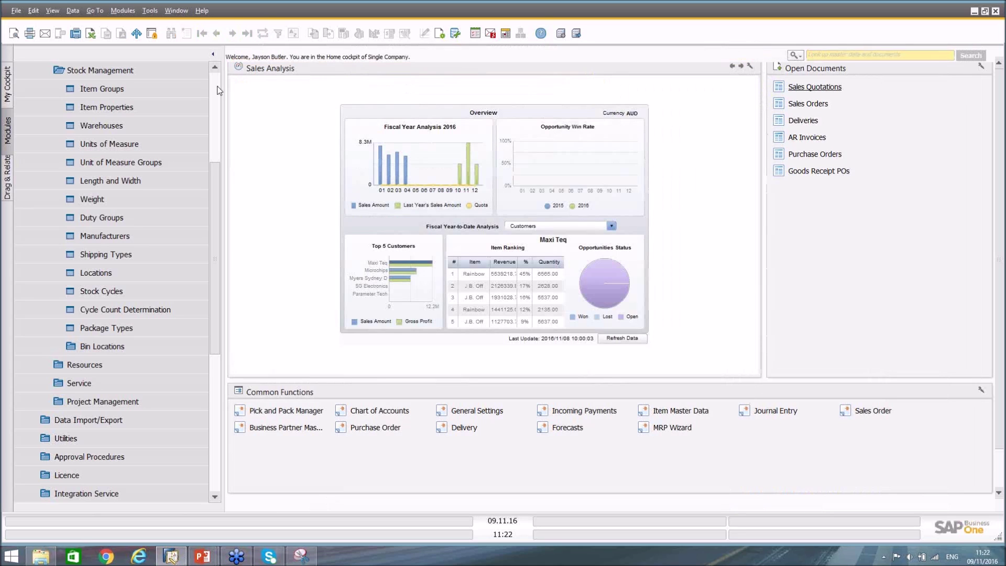
Open Bin Location Field Activation from the stock management setup for bin locations
{"action": "scroll", "coordinate": [89, 106], "scroll_direction": "up", "scroll_amount": 4}
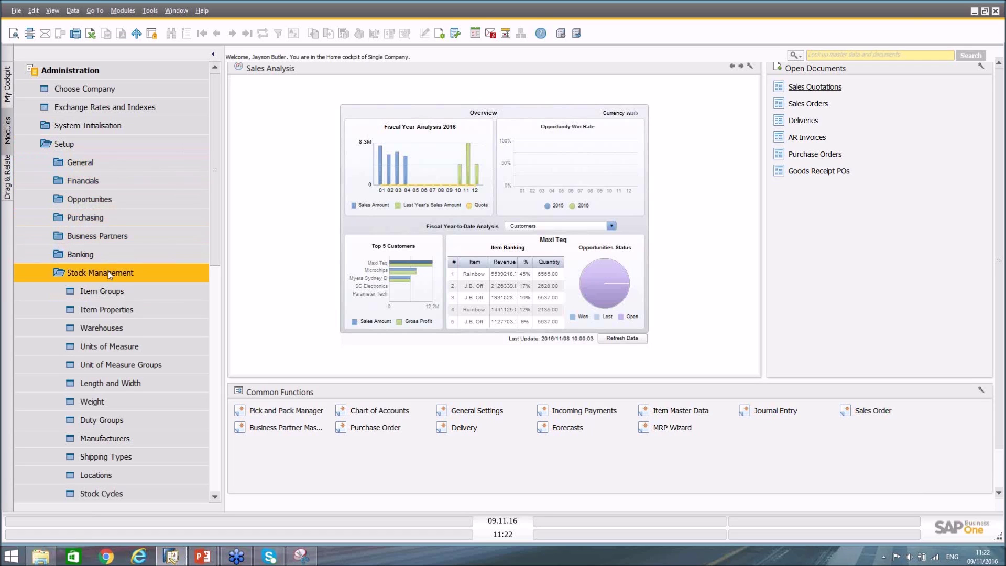
{"action": "scroll", "coordinate": [113, 283], "scroll_direction": "down", "scroll_amount": 2}
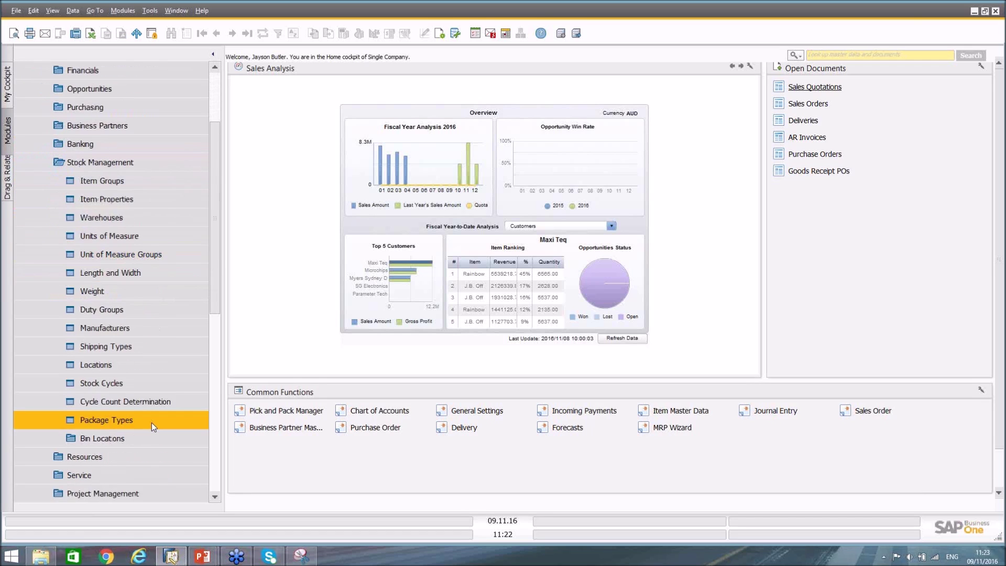
{"action": "left_click", "coordinate": [143, 444]}
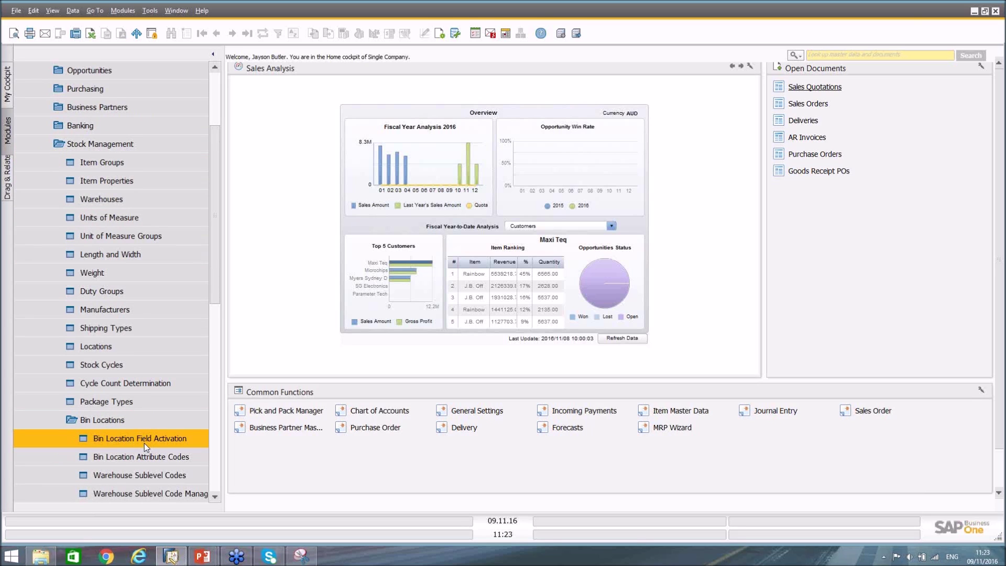
{"action": "left_click", "coordinate": [144, 442]}
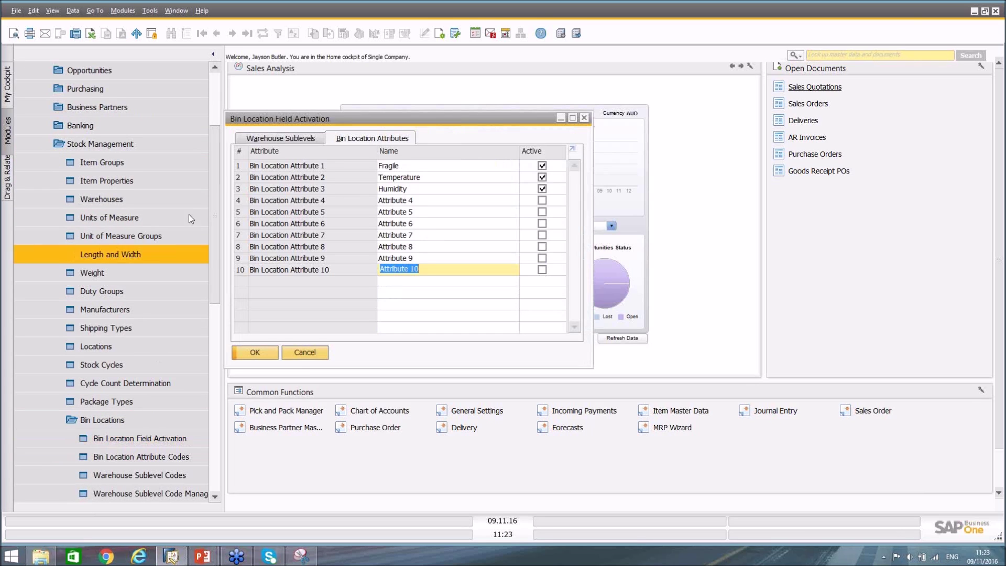
Examine the names of the four warehouse sublevels: Aisle, Shelf, Level and Container
{"action": "left_click", "coordinate": [273, 139]}
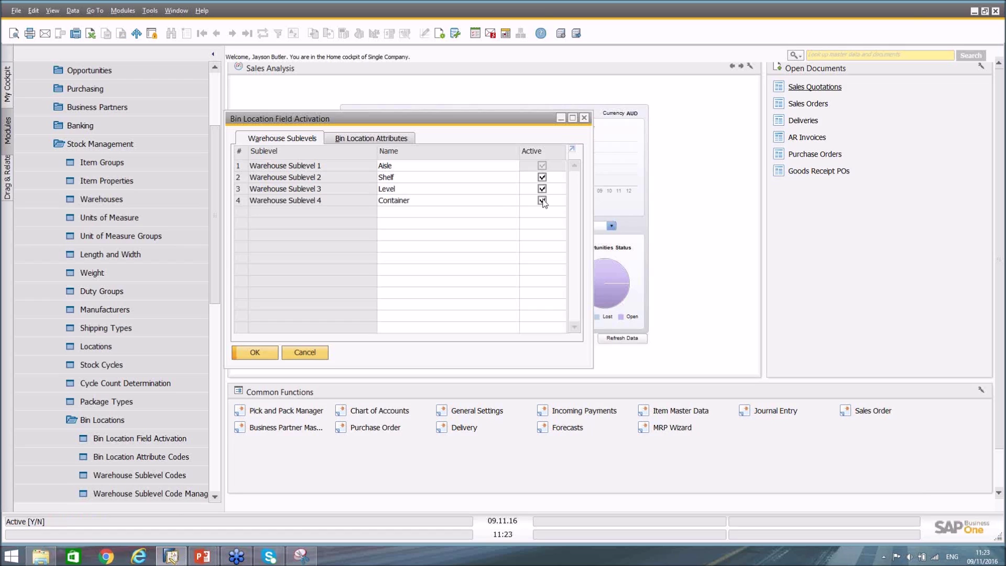
{"action": "left_click", "coordinate": [394, 178]}
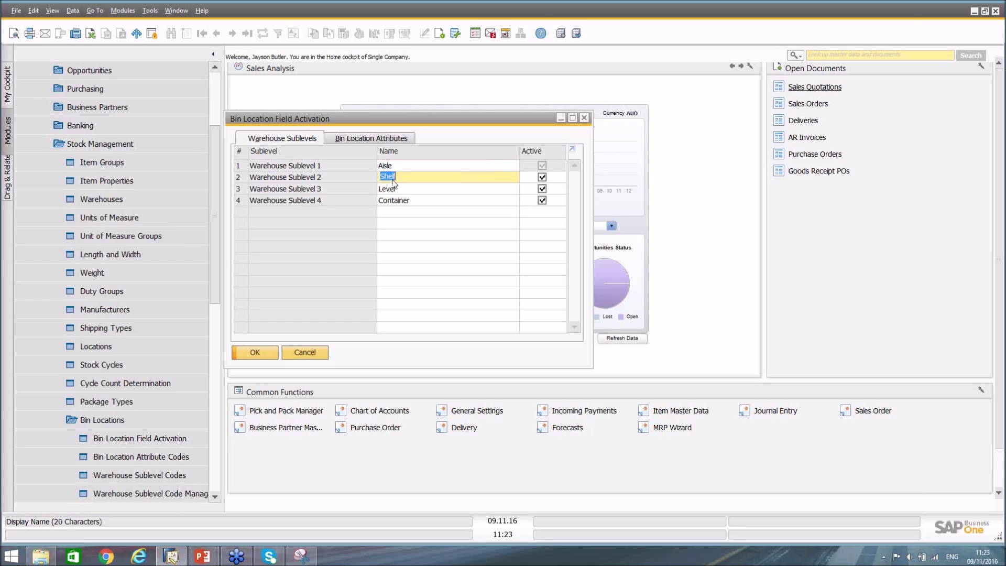
{"action": "key", "text": "Down"}
{"action": "key", "text": "Down"}
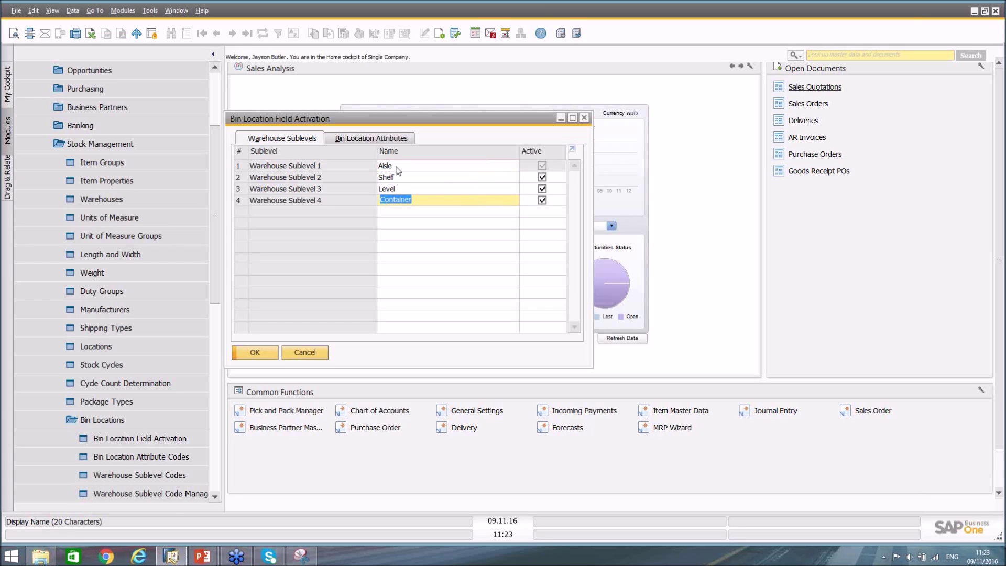
{"action": "left_click", "coordinate": [397, 166]}
{"action": "left_click", "coordinate": [396, 179]}
{"action": "left_click", "coordinate": [399, 190]}
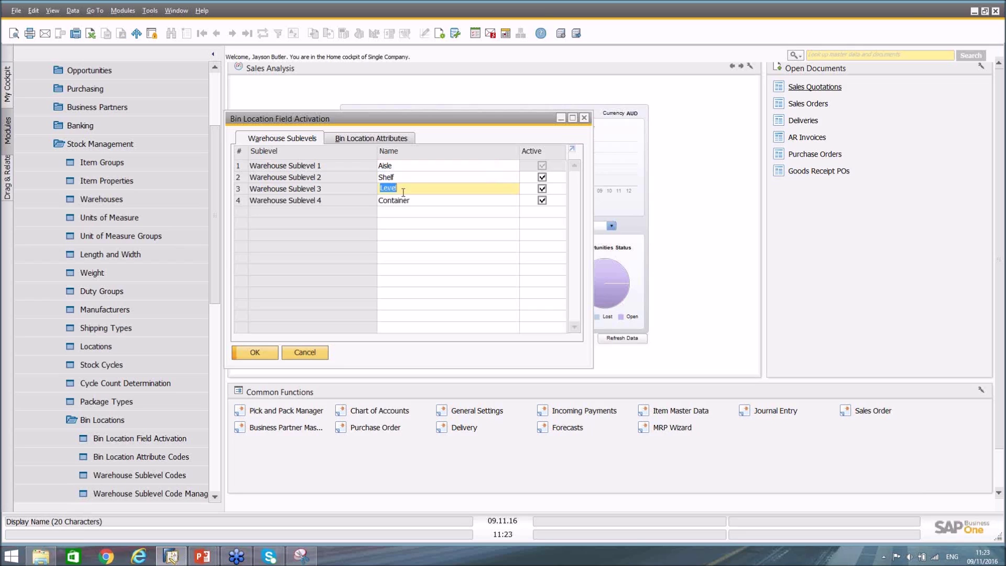
{"action": "left_click", "coordinate": [404, 201]}
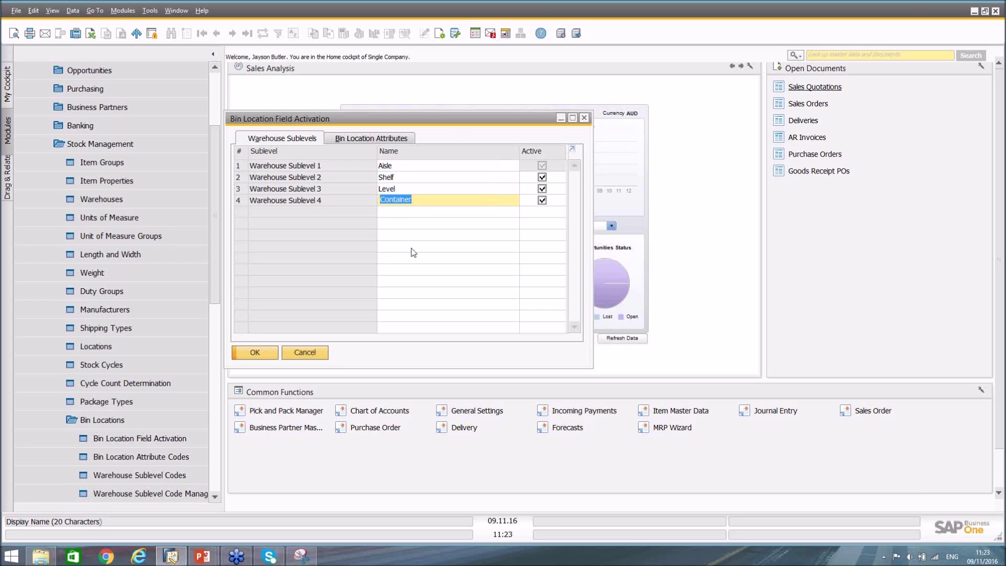
Examine the bin location attributes, such as Temperature, and close the field activation setup without changes
{"action": "left_click", "coordinate": [374, 141]}
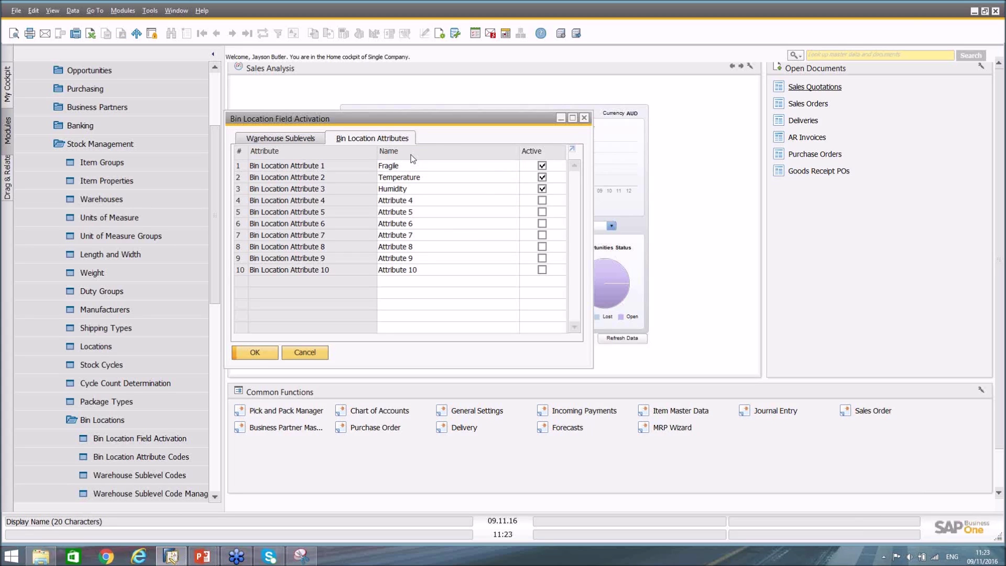
{"action": "left_click", "coordinate": [238, 179]}
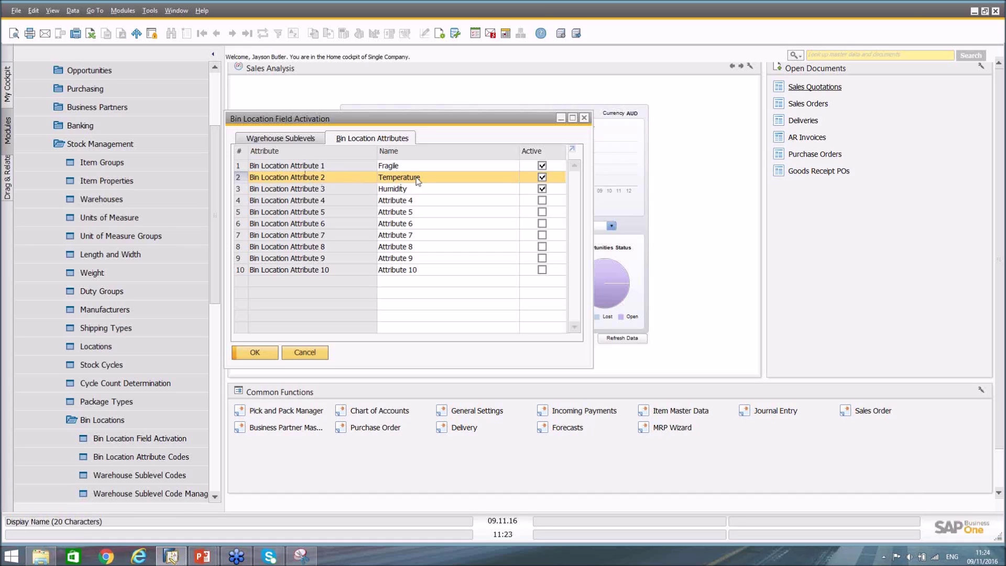
{"action": "left_click", "coordinate": [314, 351]}
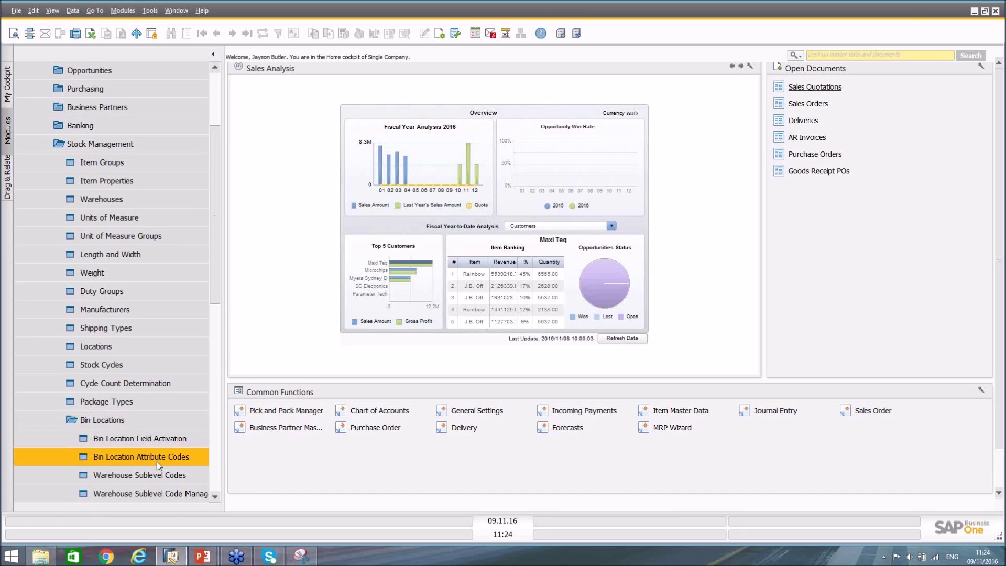
Open the Bin Location Attribute Codes setup and examine the High, Moderate and Cool codes of the Temperature attribute
{"action": "left_click", "coordinate": [112, 461]}
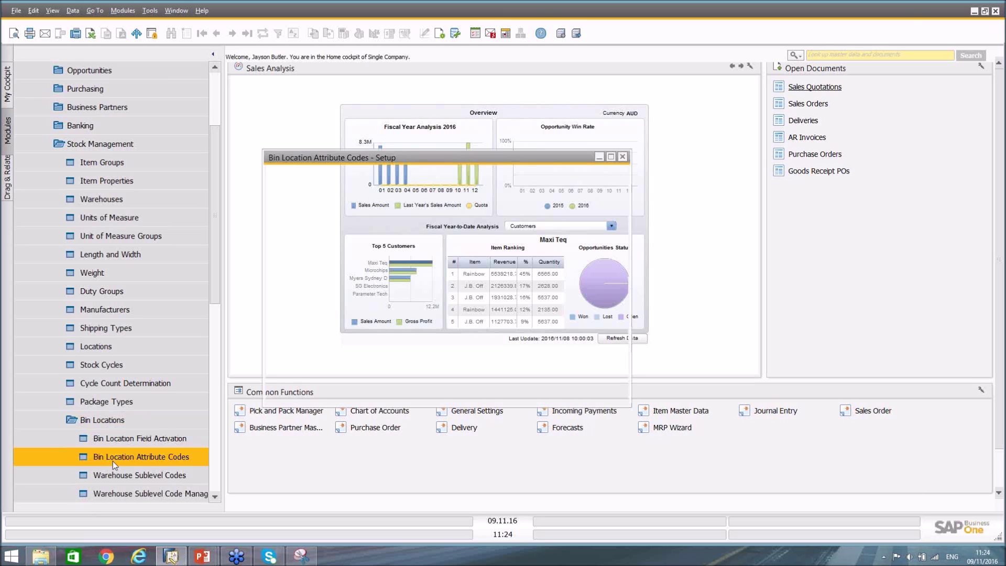
{"action": "left_click", "coordinate": [426, 174]}
{"action": "left_click", "coordinate": [413, 201]}
{"action": "left_click", "coordinate": [410, 174]}
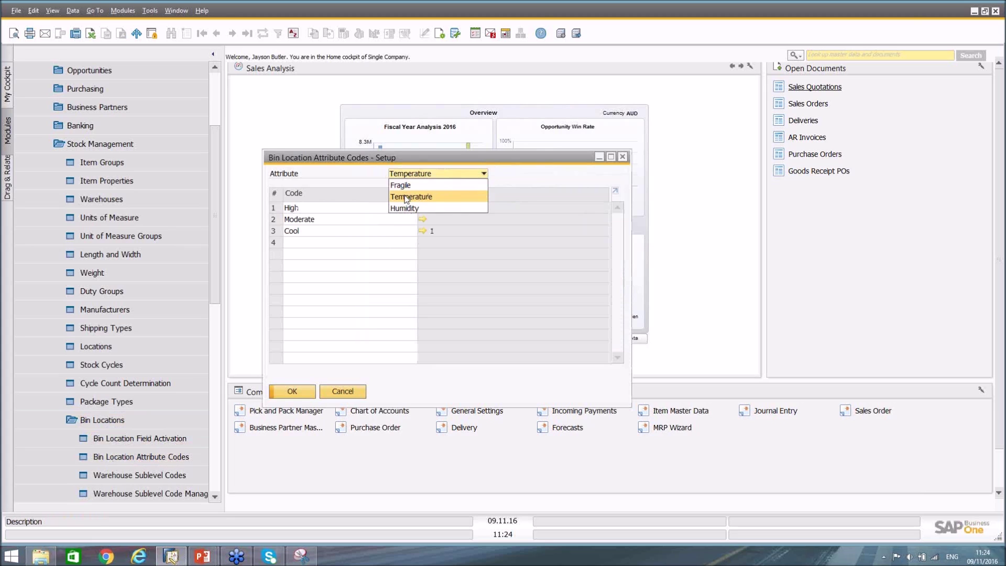
{"action": "left_click", "coordinate": [412, 197]}
{"action": "left_click", "coordinate": [299, 207]}
{"action": "left_click", "coordinate": [303, 219]}
{"action": "left_click", "coordinate": [308, 231]}
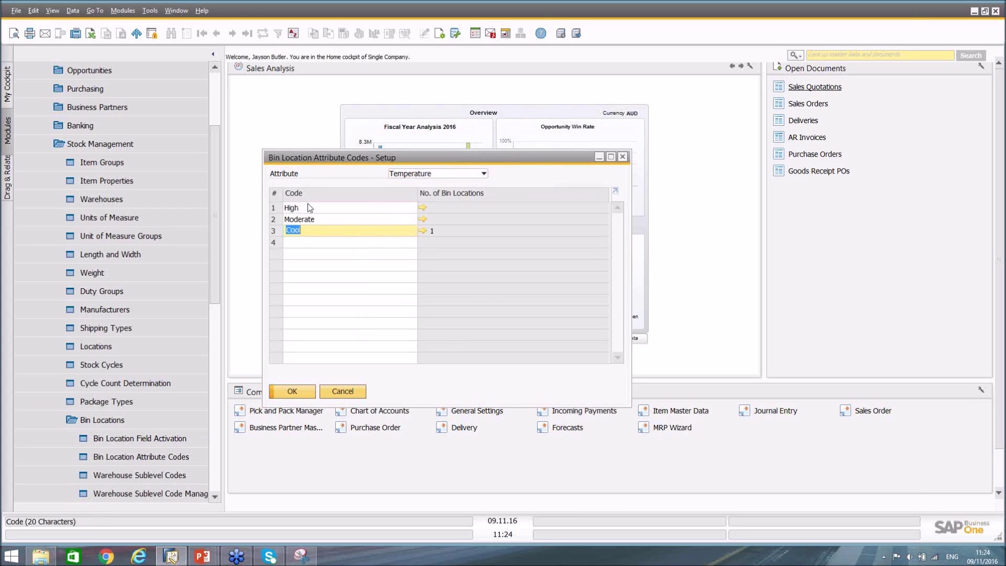
Close the attribute codes setup without changes and open the Warehouse Sublevel Codes setup for bin locations
{"action": "left_click", "coordinate": [353, 393]}
{"action": "left_click", "coordinate": [139, 475]}
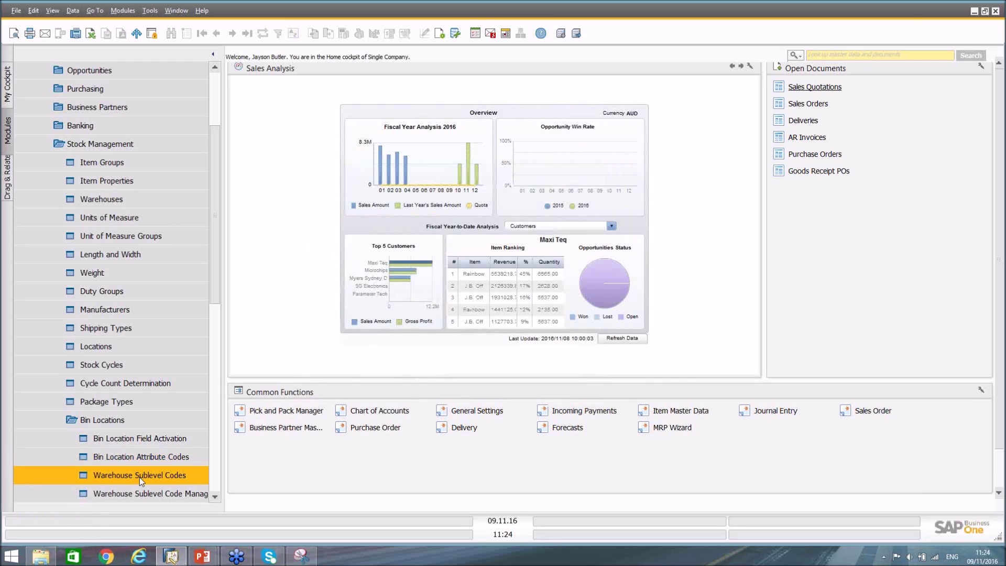
{"action": "left_click", "coordinate": [146, 442]}
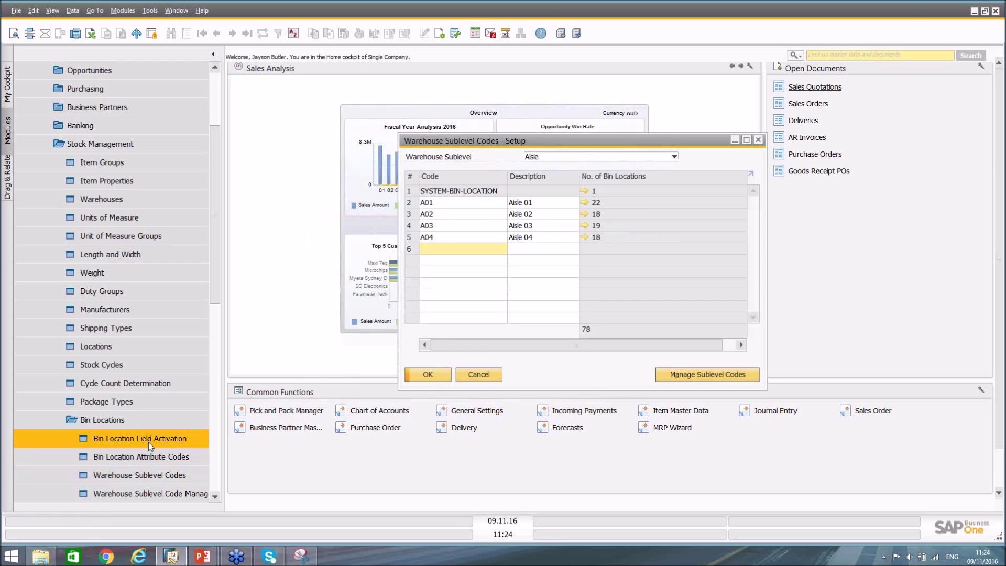
Examine the codes of the Shelf warehouse sublevel and close the sublevel codes setup without changes
{"action": "left_click", "coordinate": [546, 158]}
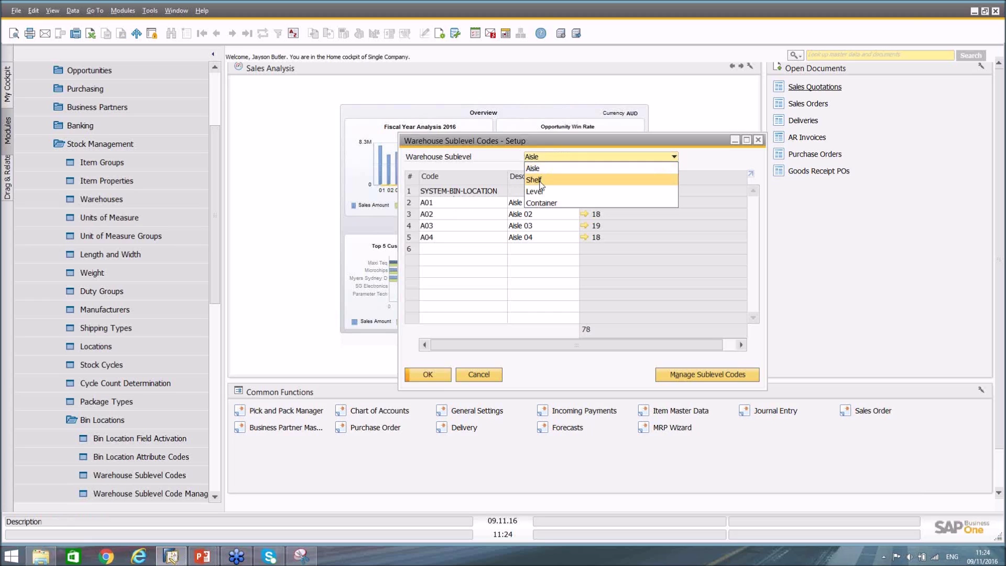
{"action": "left_click", "coordinate": [541, 181]}
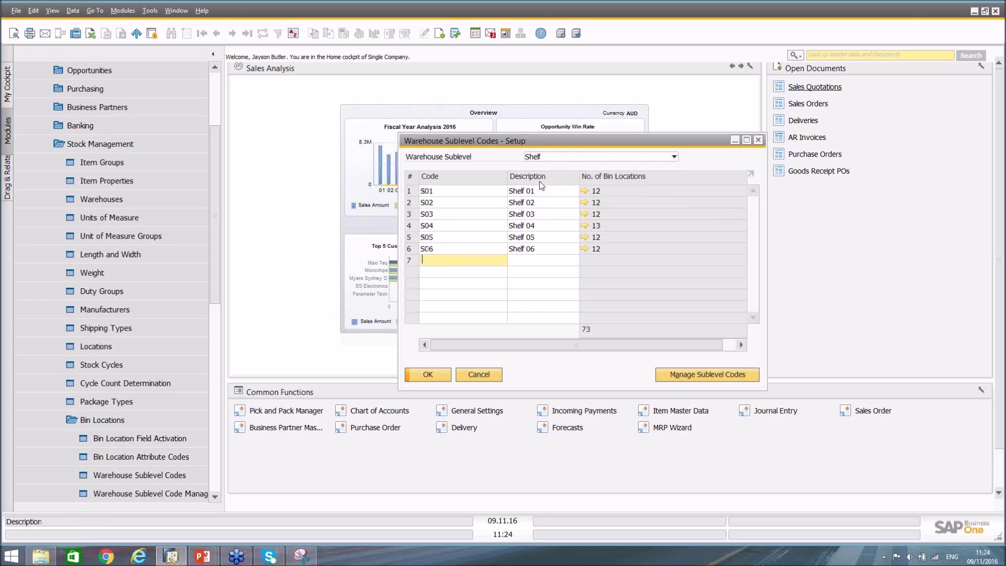
{"action": "left_click", "coordinate": [545, 157]}
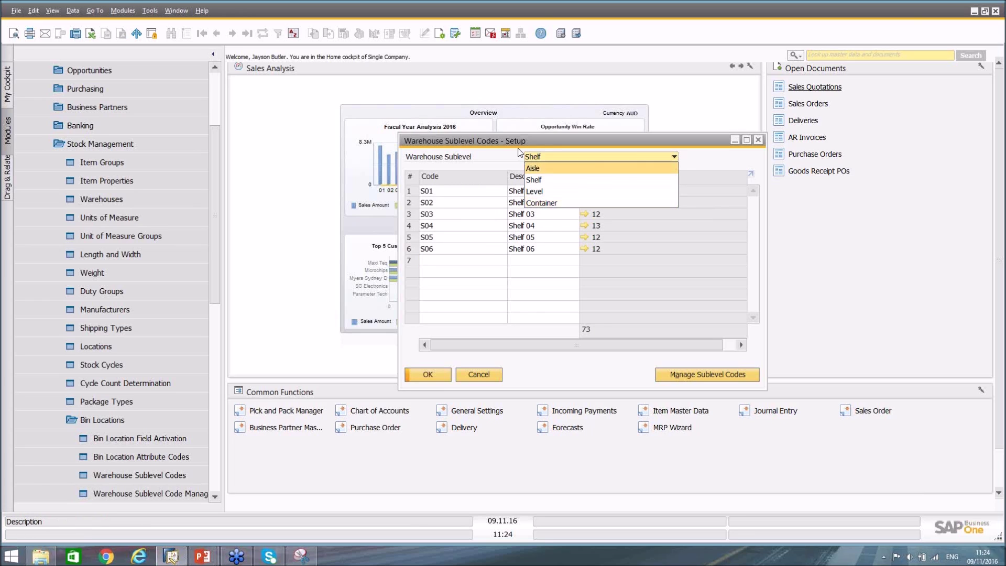
{"action": "left_click", "coordinate": [484, 139]}
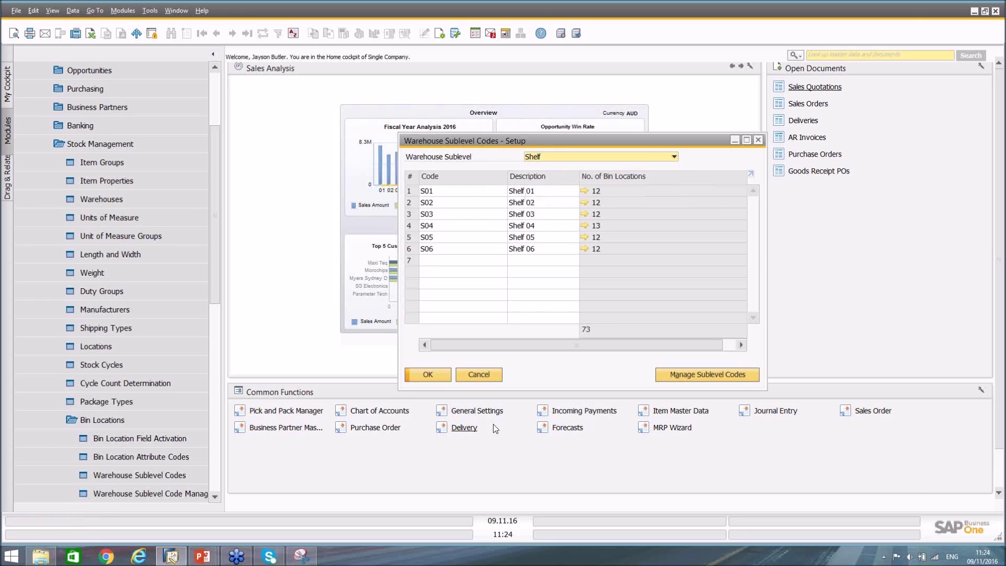
{"action": "left_click", "coordinate": [478, 374]}
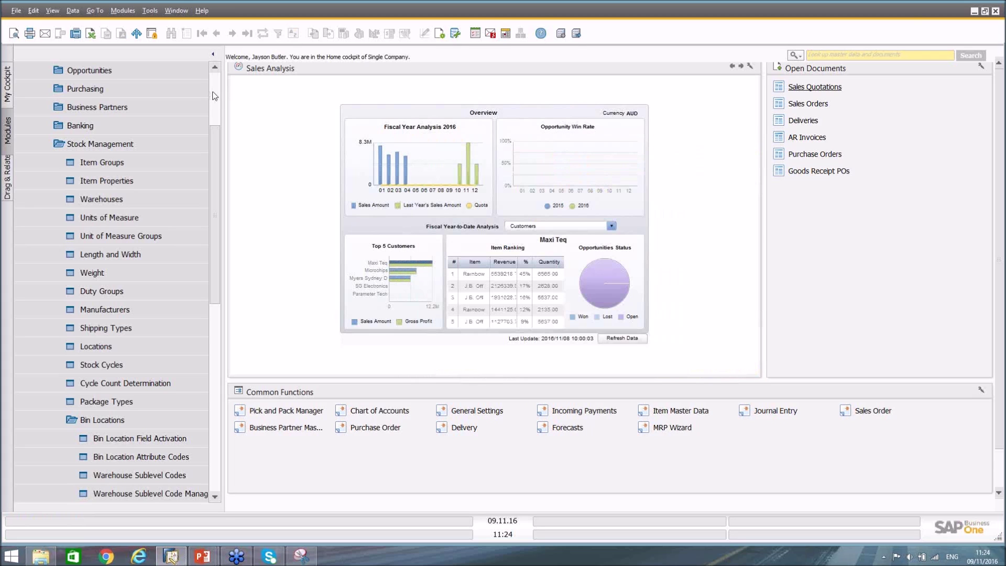
Open the Warehouses setup for the last record, warehouse 05 (Bin Warehouse), and show its bin location settings
{"action": "scroll", "coordinate": [213, 93], "scroll_direction": "up", "scroll_amount": 3}
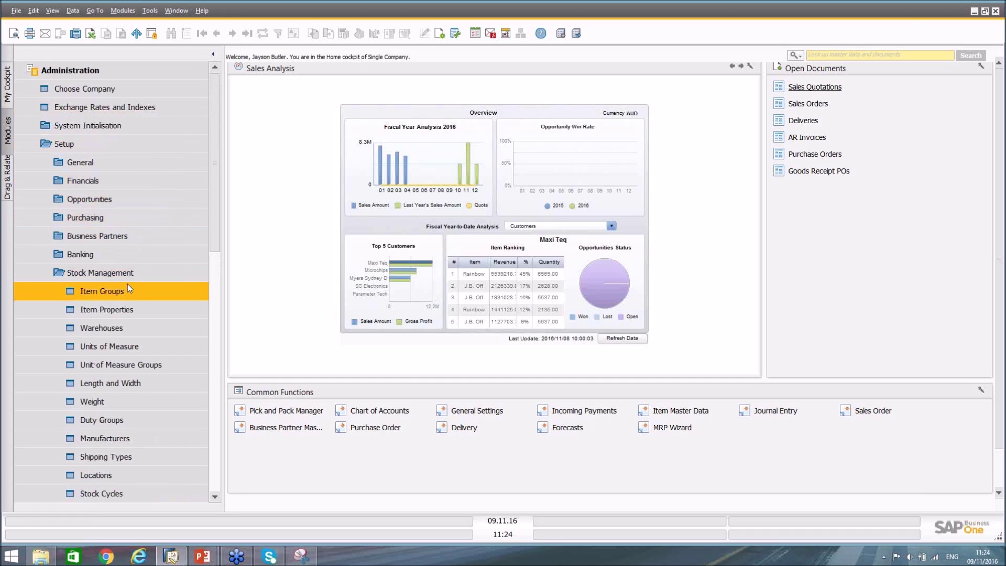
{"action": "left_click", "coordinate": [117, 328]}
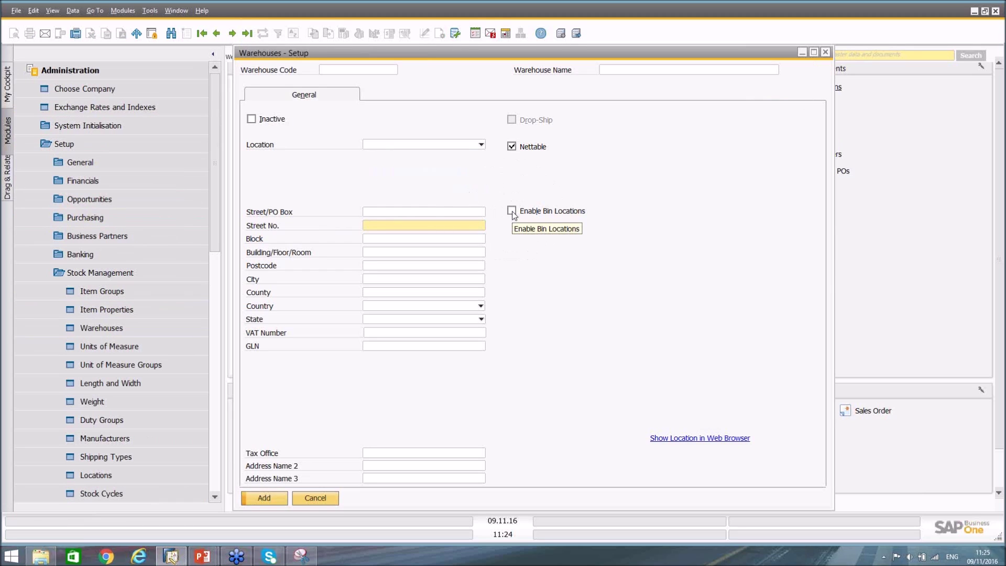
{"action": "left_click", "coordinate": [247, 34]}
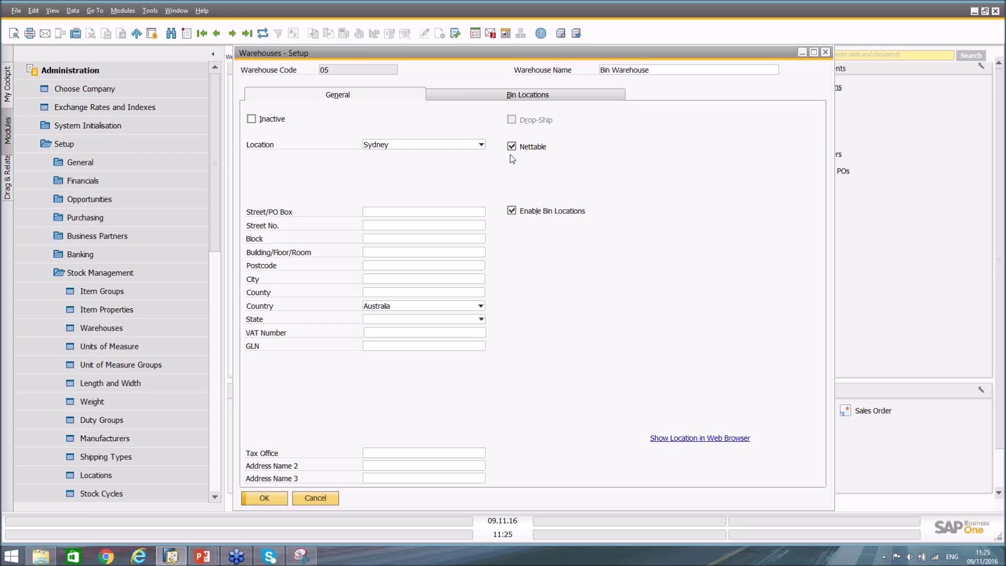
{"action": "left_click", "coordinate": [519, 96]}
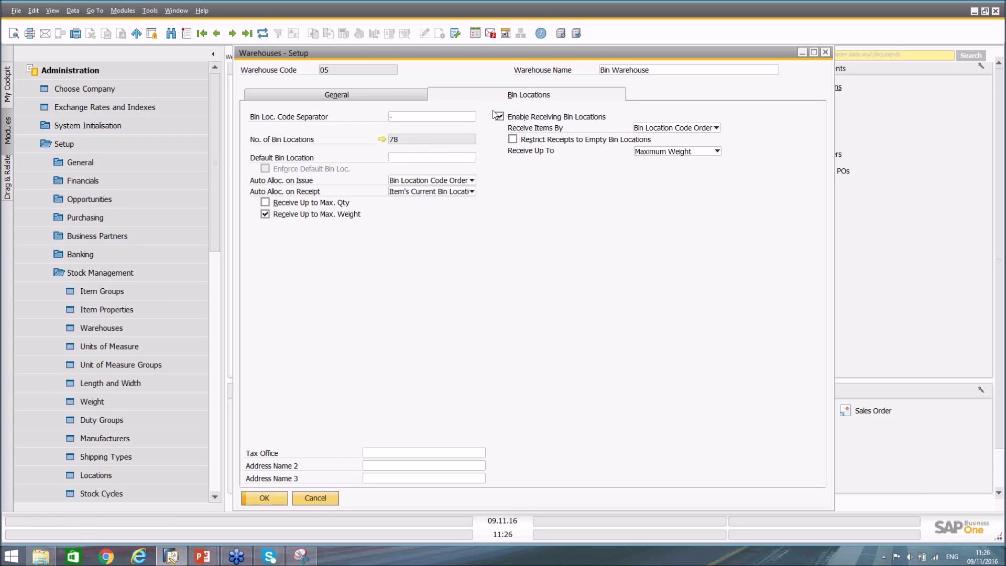
Examine the warehouse's bin location list and the contents of bin 05-A01-C01, and return to the warehouse setup
{"action": "left_click", "coordinate": [382, 139]}
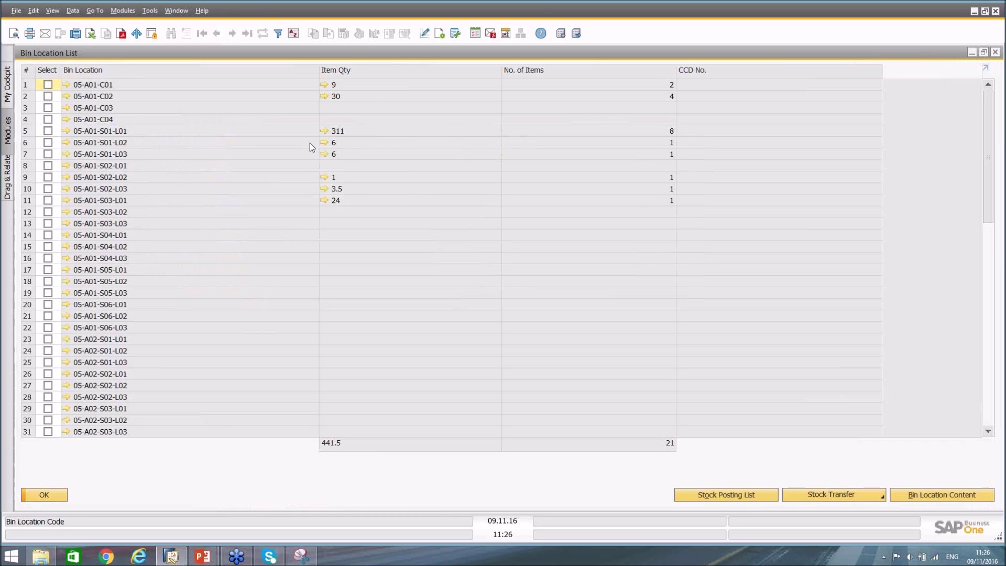
{"action": "left_click", "coordinate": [323, 85]}
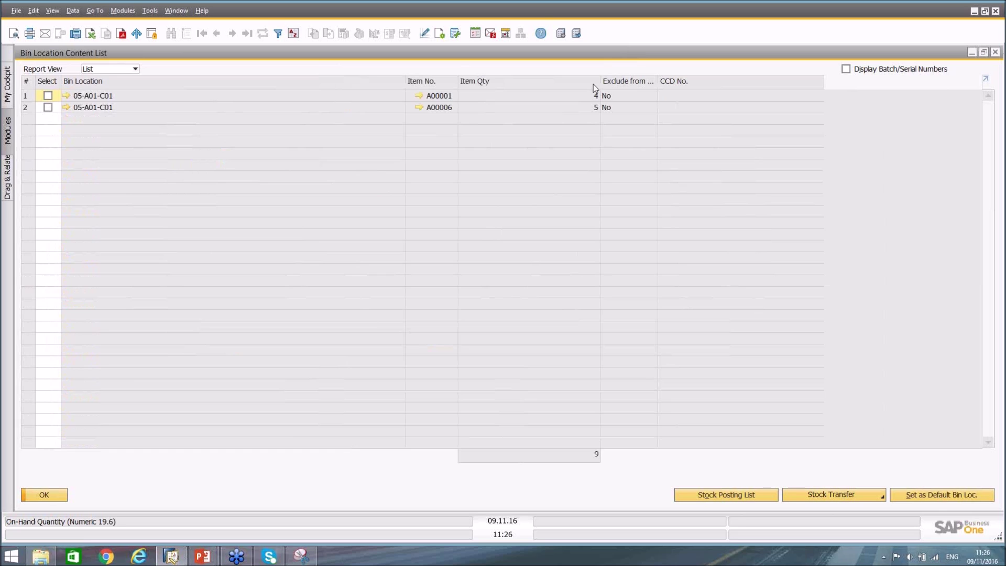
{"action": "key", "text": "Escape"}
{"action": "key", "text": "Escape"}
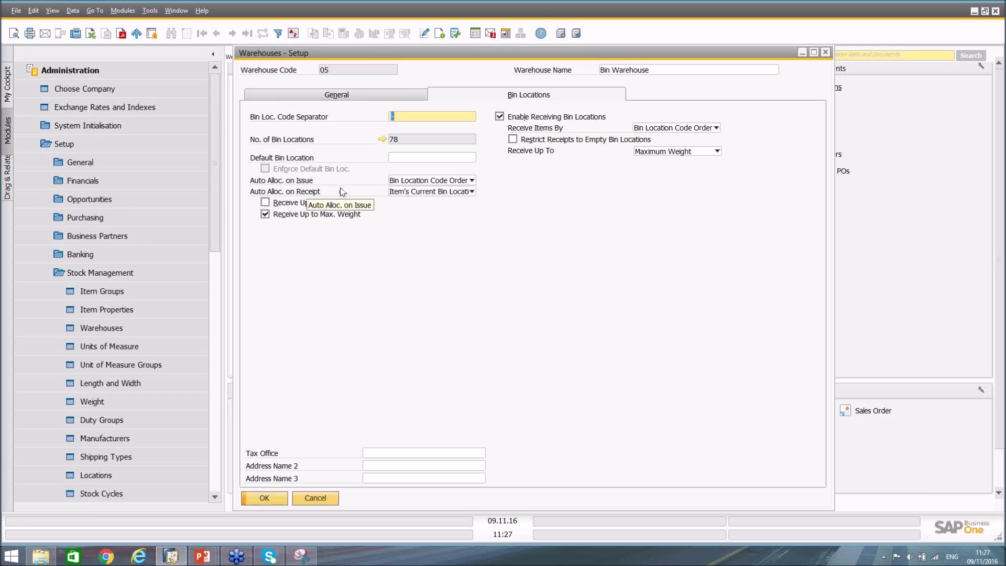
Examine the options offered for Auto Alloc. on Issue, Receive Items By and Receive Up To in the bin warehouse
{"action": "left_click", "coordinate": [410, 180]}
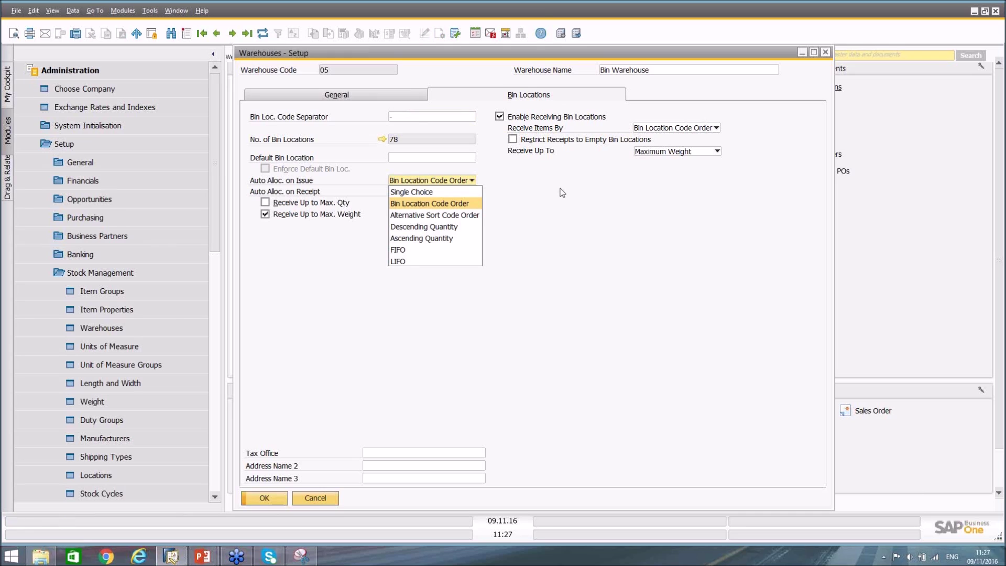
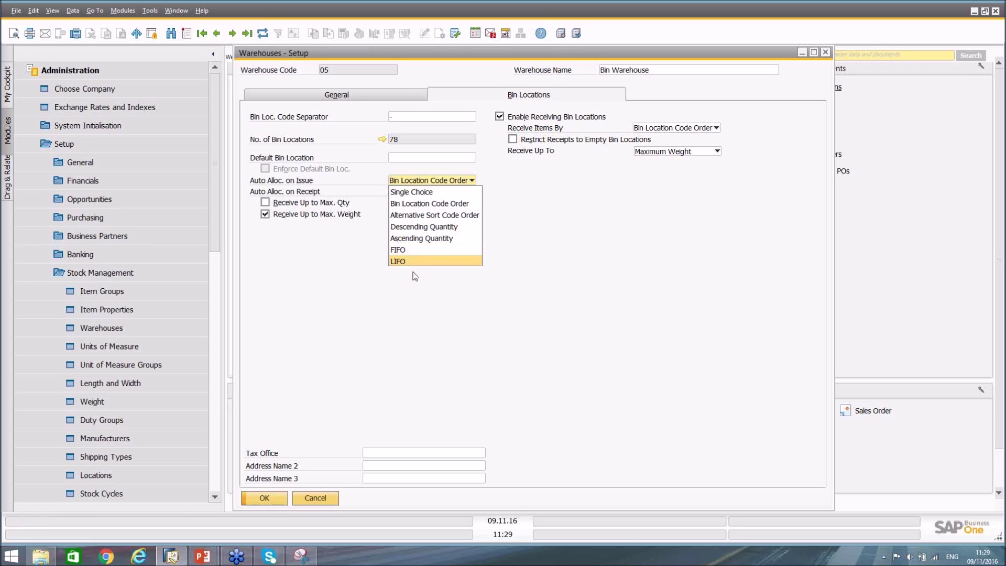
{"action": "left_click", "coordinate": [414, 276]}
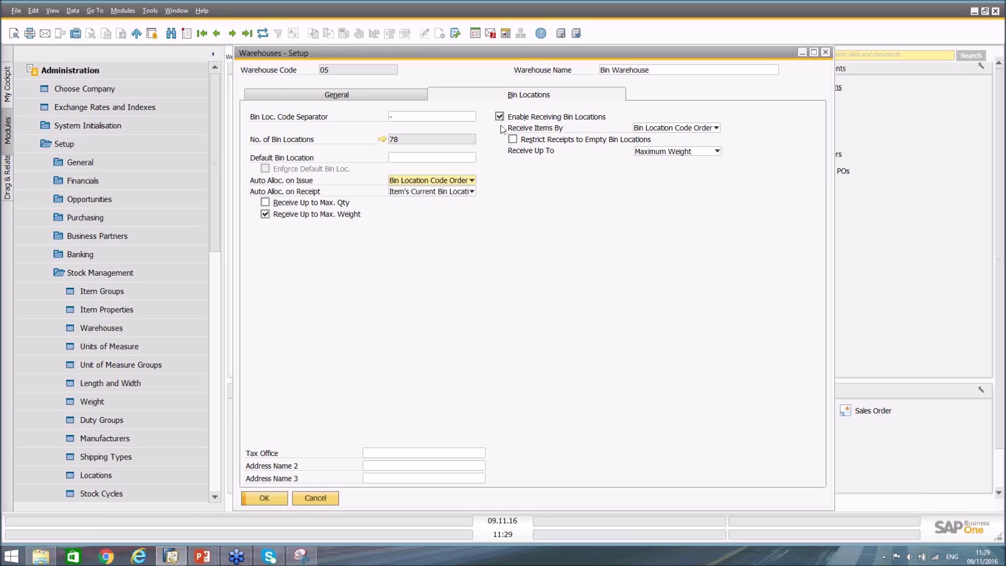
{"action": "left_click", "coordinate": [664, 130]}
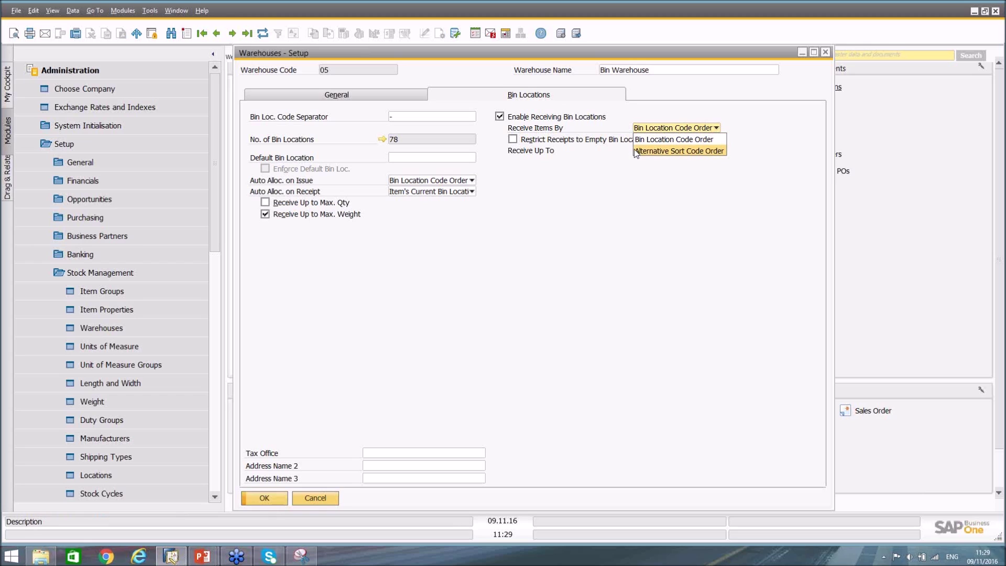
{"action": "left_click", "coordinate": [564, 195]}
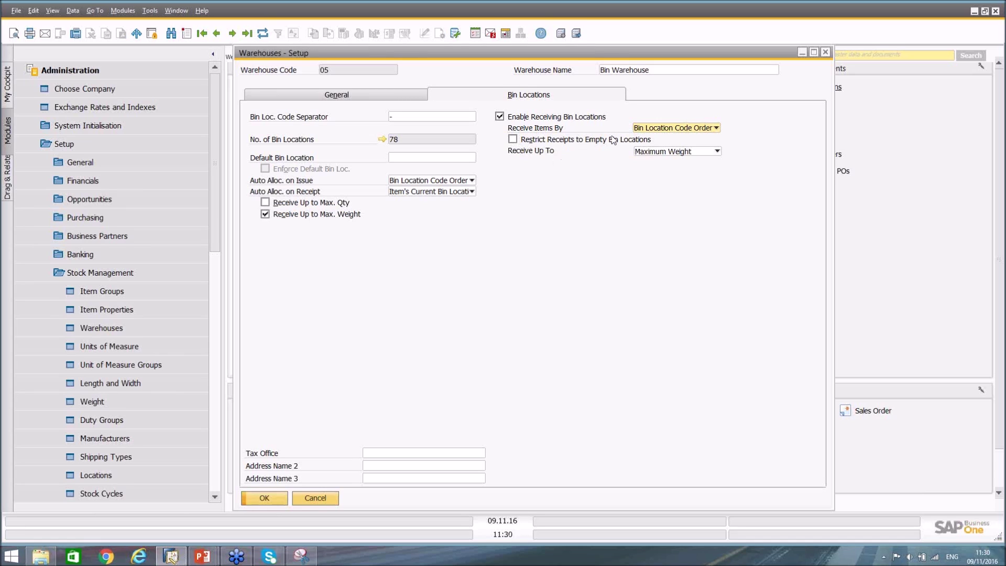
{"action": "left_click", "coordinate": [674, 152]}
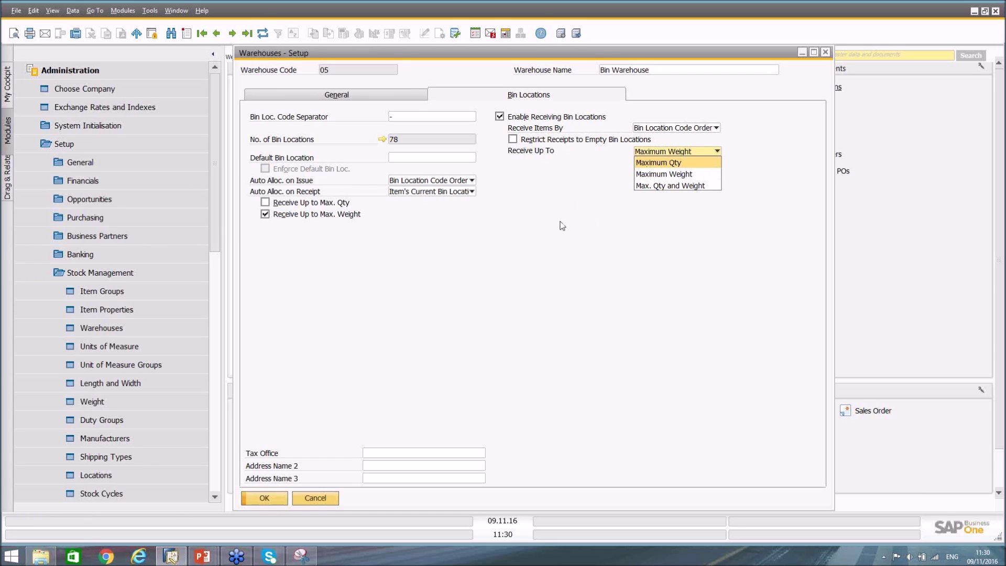
{"action": "left_click", "coordinate": [633, 222]}
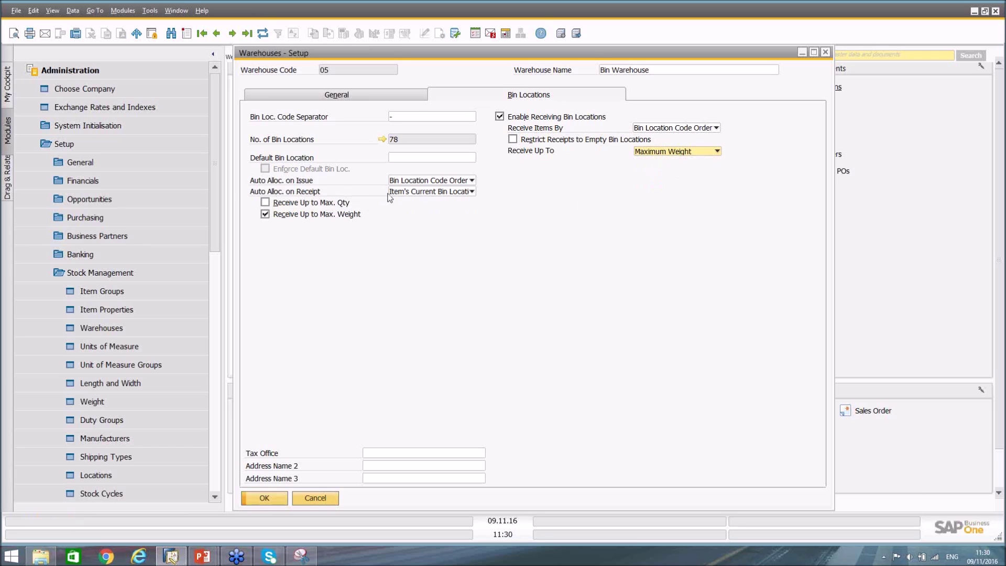
Examine the Auto Alloc. on Receipt options and close the warehouse setup without changes
{"action": "left_click", "coordinate": [416, 192]}
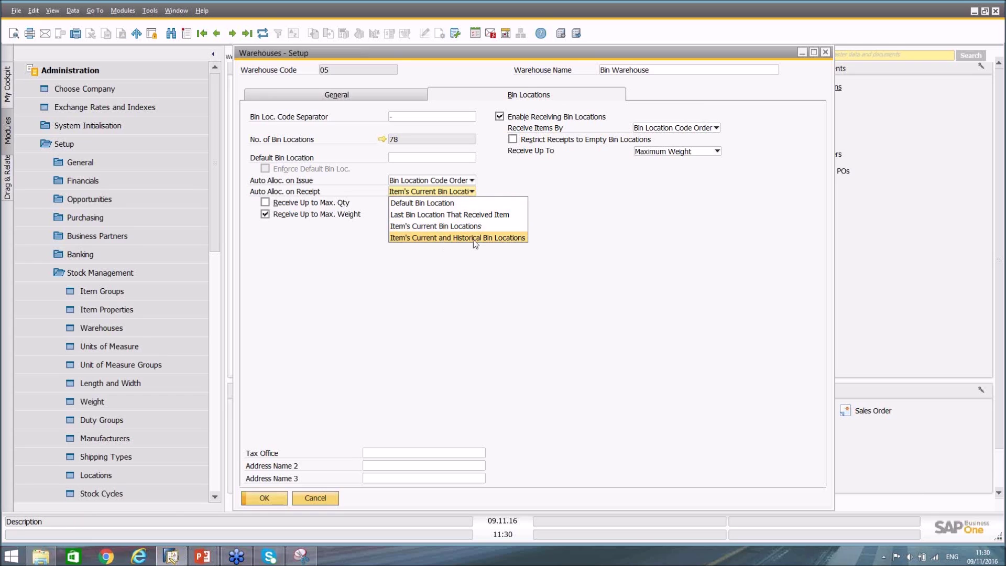
{"action": "left_click", "coordinate": [483, 275]}
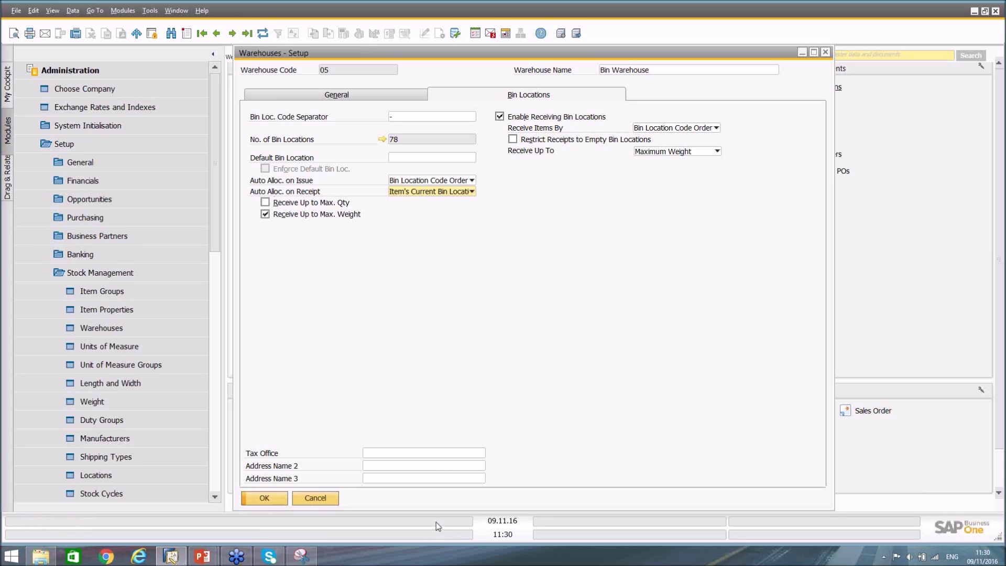
{"action": "left_click", "coordinate": [314, 499]}
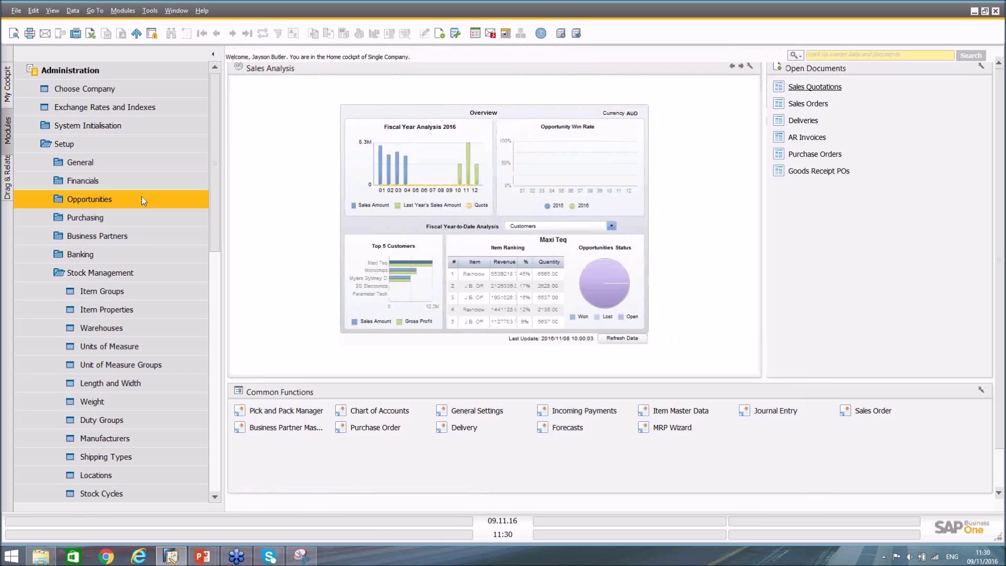
Start a new purchase order from the purchasing module with Acme Associates as the supplier
{"action": "left_click", "coordinate": [88, 84]}
{"action": "left_click", "coordinate": [312, 354]}
{"action": "left_click", "coordinate": [55, 71]}
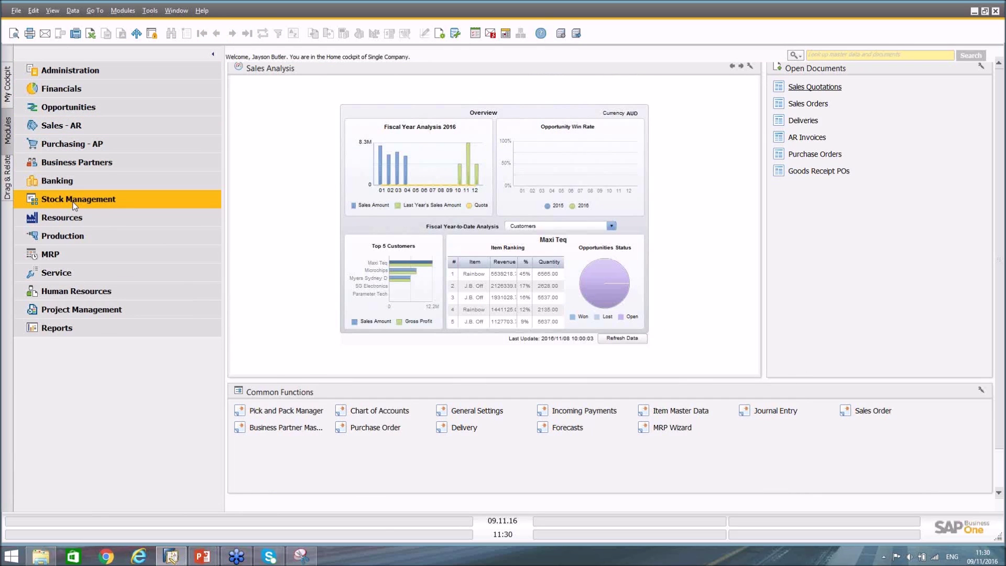
{"action": "left_click", "coordinate": [74, 144]}
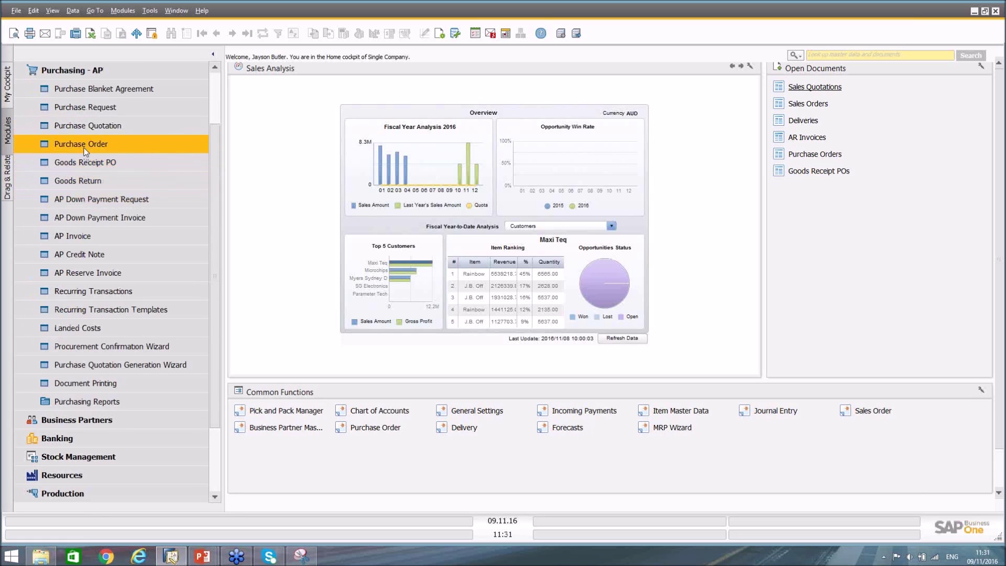
{"action": "left_click", "coordinate": [84, 144]}
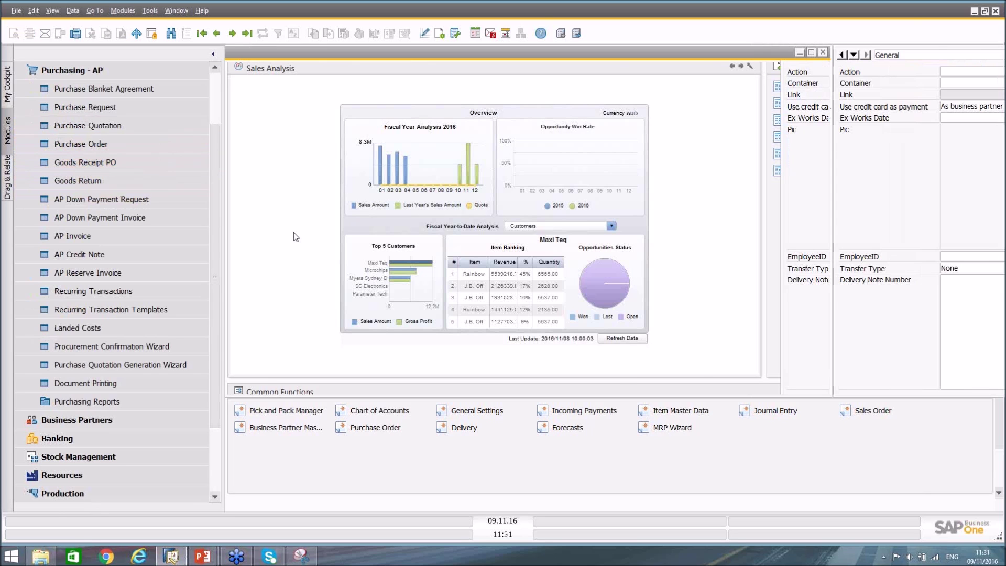
{"action": "key", "text": "Tab"}
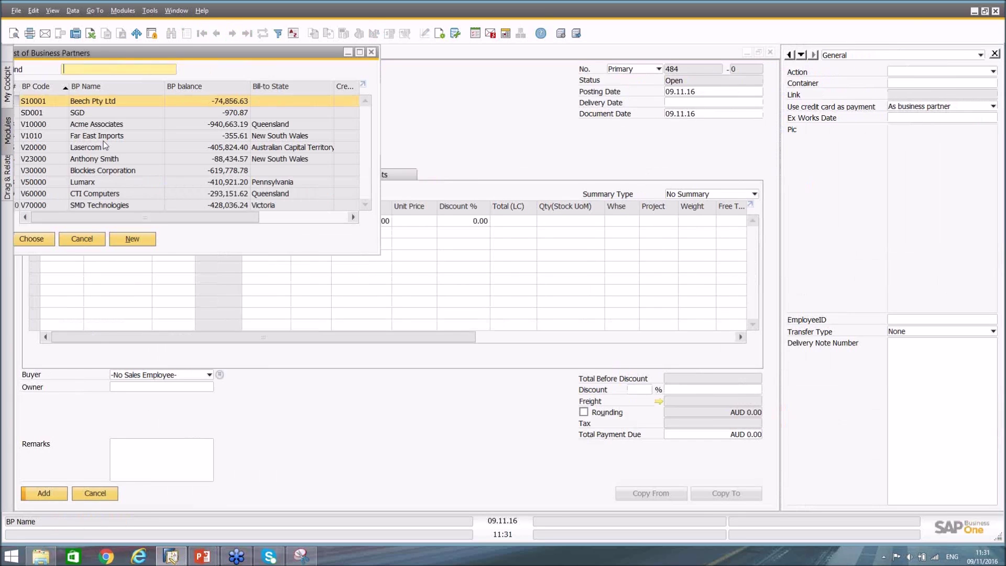
{"action": "key", "text": "Return"}
Enter item A00001 (J.B. Officeprint 1421) on the order's first line with warehouse 05
{"action": "left_click", "coordinate": [61, 220]}
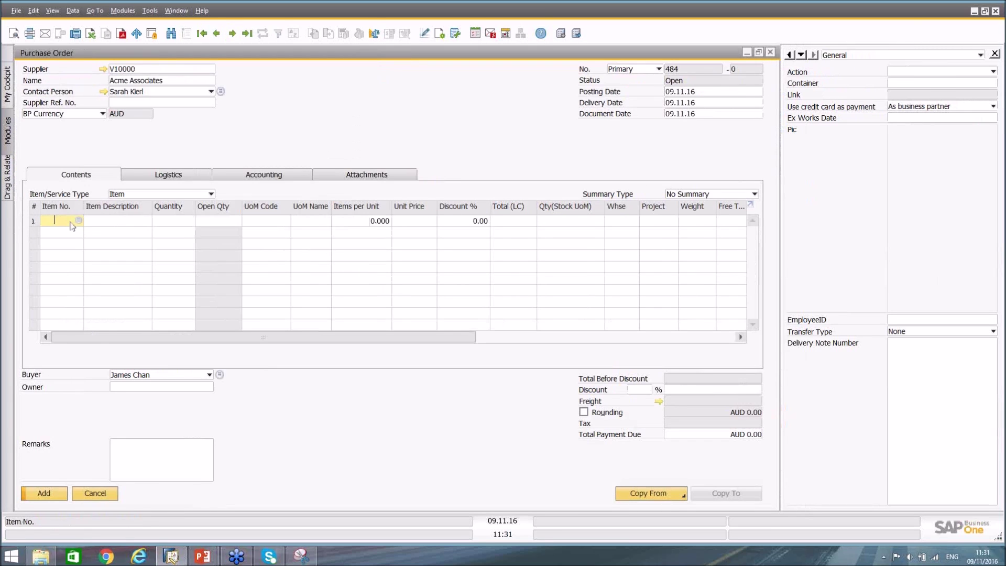
{"action": "key", "text": "Tab"}
{"action": "key", "text": "Return"}
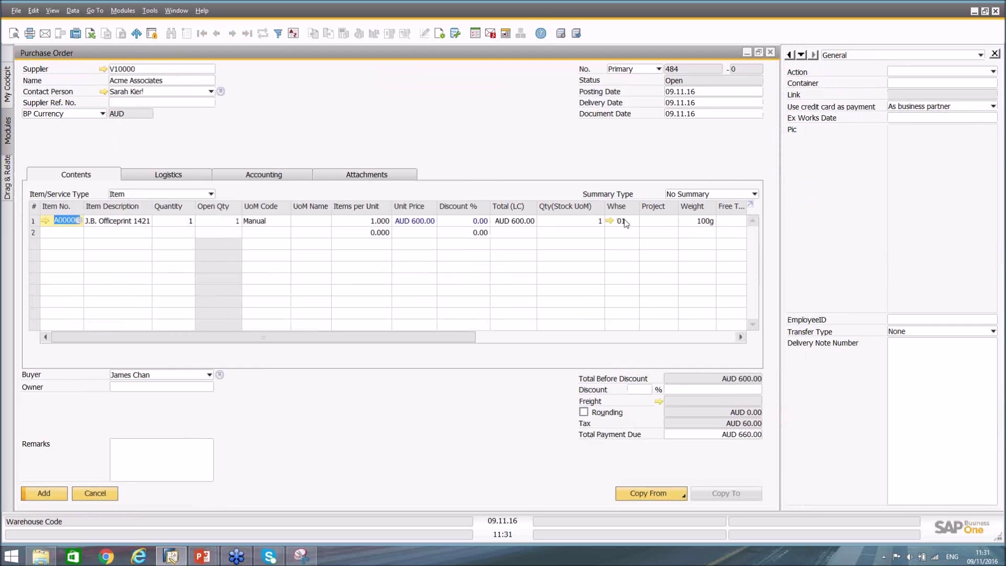
{"action": "left_click", "coordinate": [625, 222]}
{"action": "type", "text": "05"}
{"action": "key", "text": "Tab"}
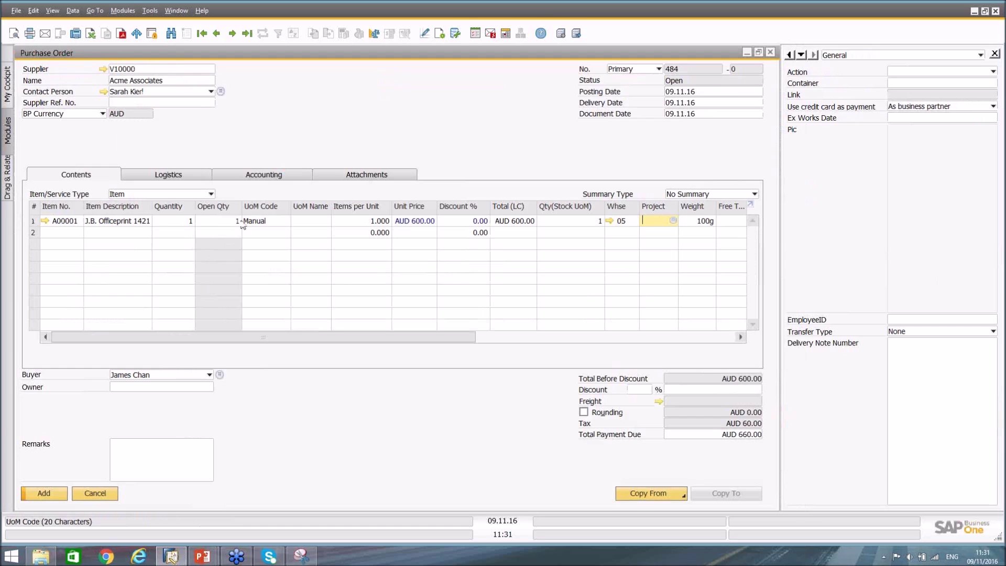
Set the item's quantity to 4 and add the purchase order
{"action": "left_click", "coordinate": [183, 221]}
{"action": "type", "text": "4"}
{"action": "key", "text": "Tab"}
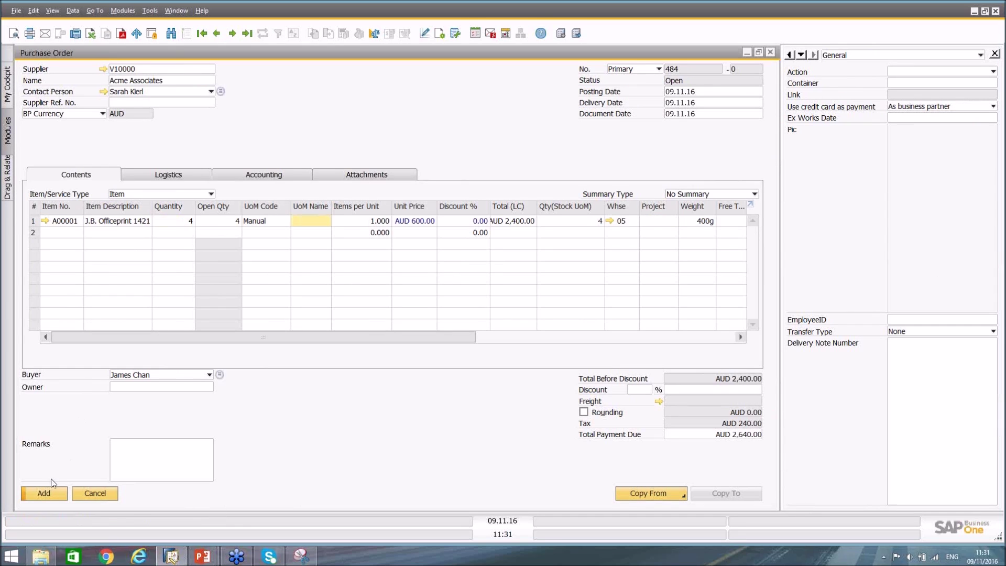
{"action": "left_click", "coordinate": [47, 491]}
Reopen the purchase order just added and copy it to a goods receipt PO
{"action": "left_click", "coordinate": [247, 33]}
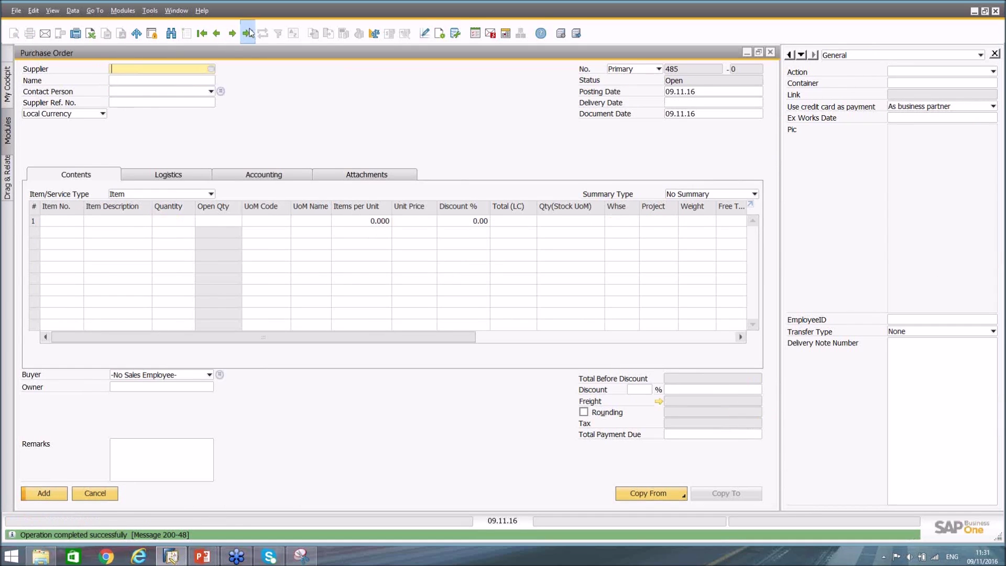
{"action": "left_click", "coordinate": [702, 493]}
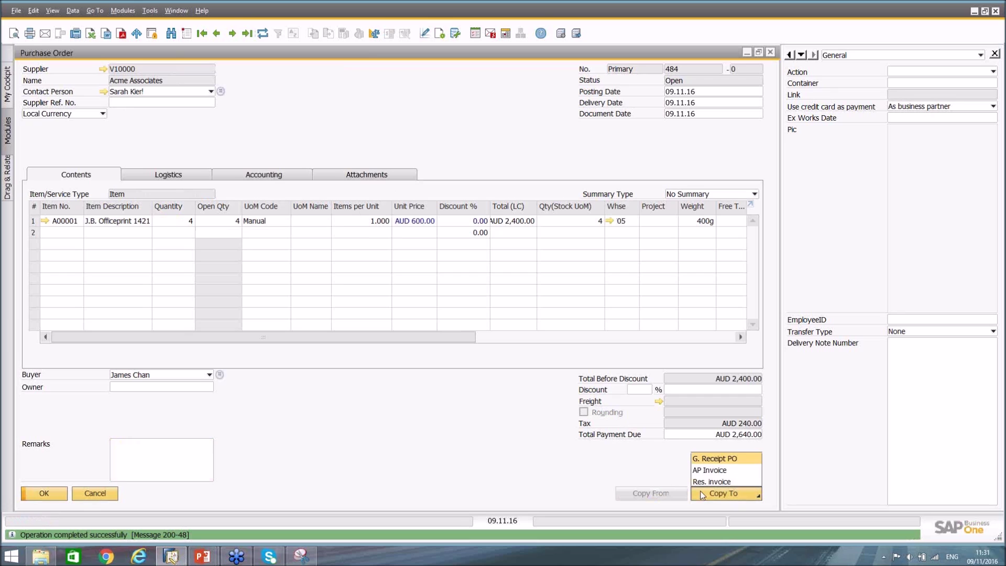
{"action": "left_click", "coordinate": [707, 463]}
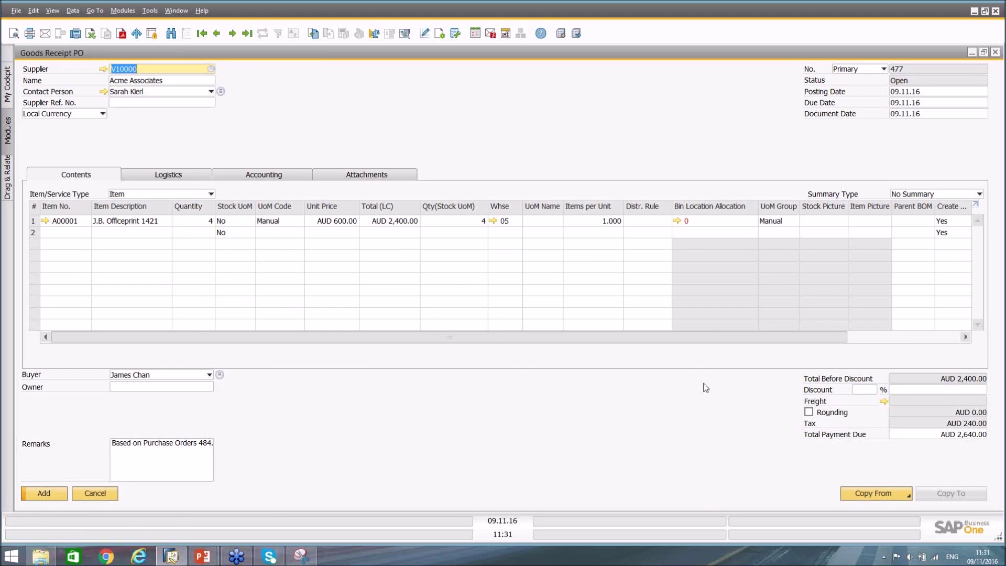
{"action": "left_click", "coordinate": [44, 493]}
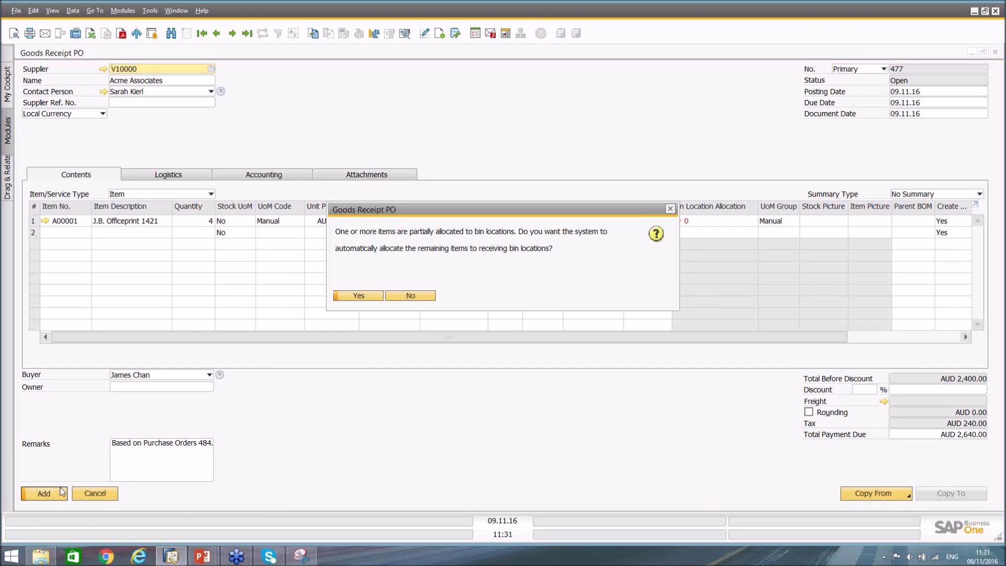
{"action": "left_click", "coordinate": [356, 295]}
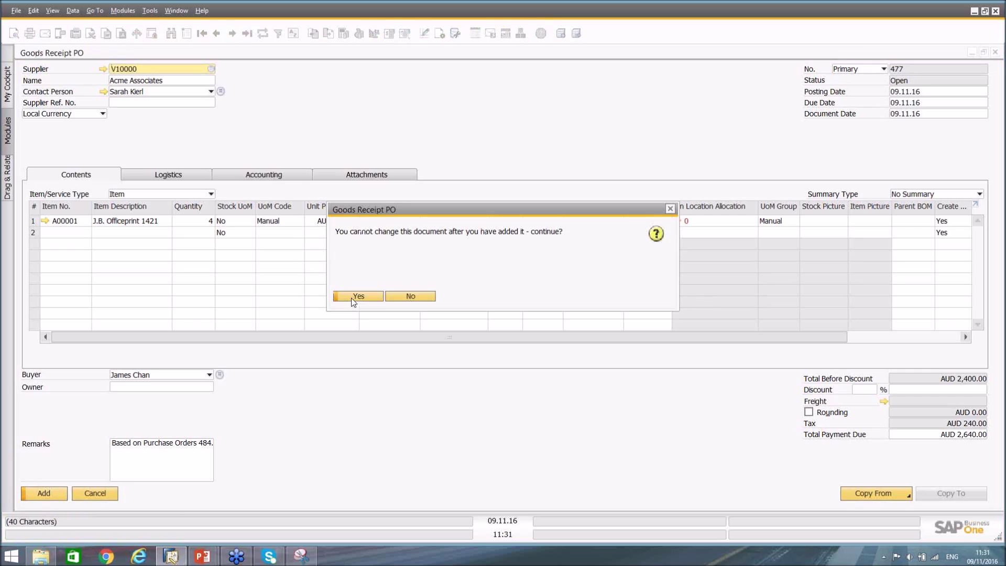
{"action": "left_click", "coordinate": [412, 296]}
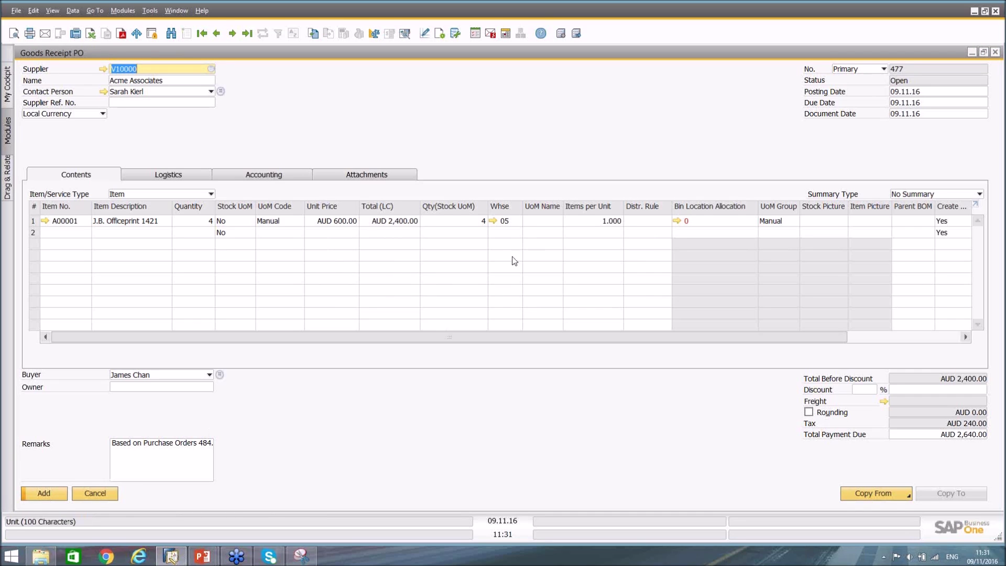
Allocate the receipt line's full quantity of 4 to bin 05-A01-C01, the last bin location that received the item
{"action": "left_click", "coordinate": [677, 221]}
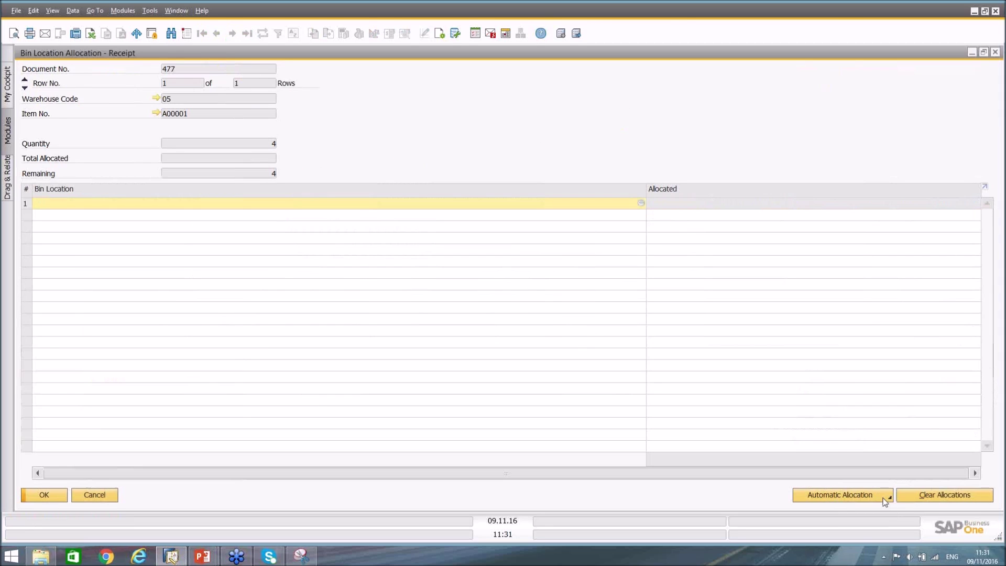
{"action": "left_click", "coordinate": [887, 499]}
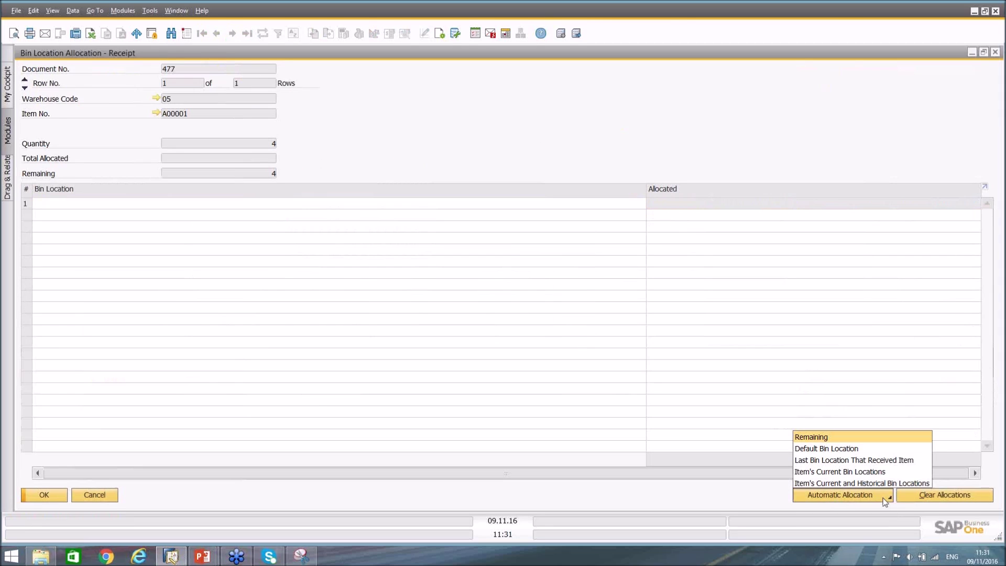
{"action": "left_click", "coordinate": [831, 460]}
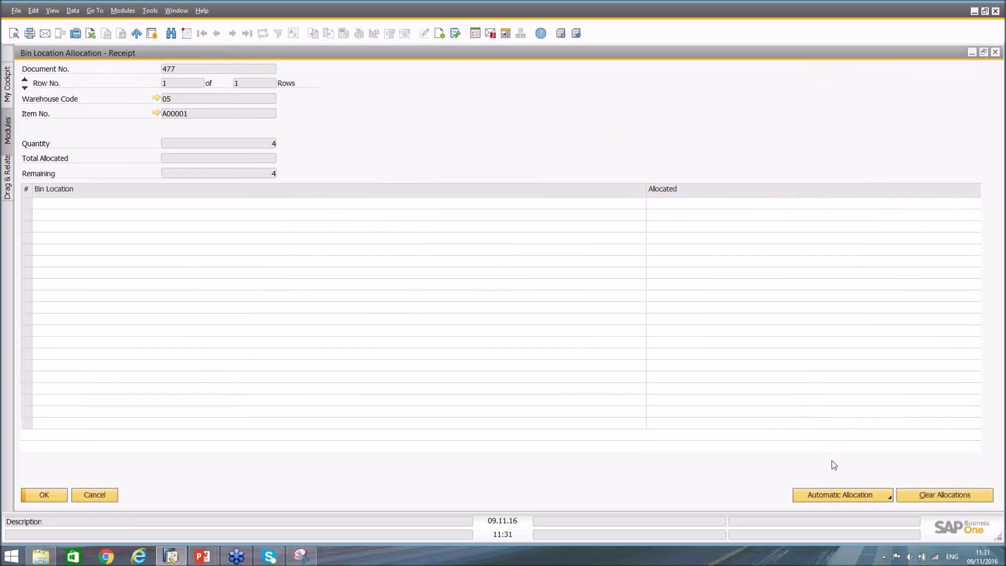
{"action": "right_click", "coordinate": [688, 203]}
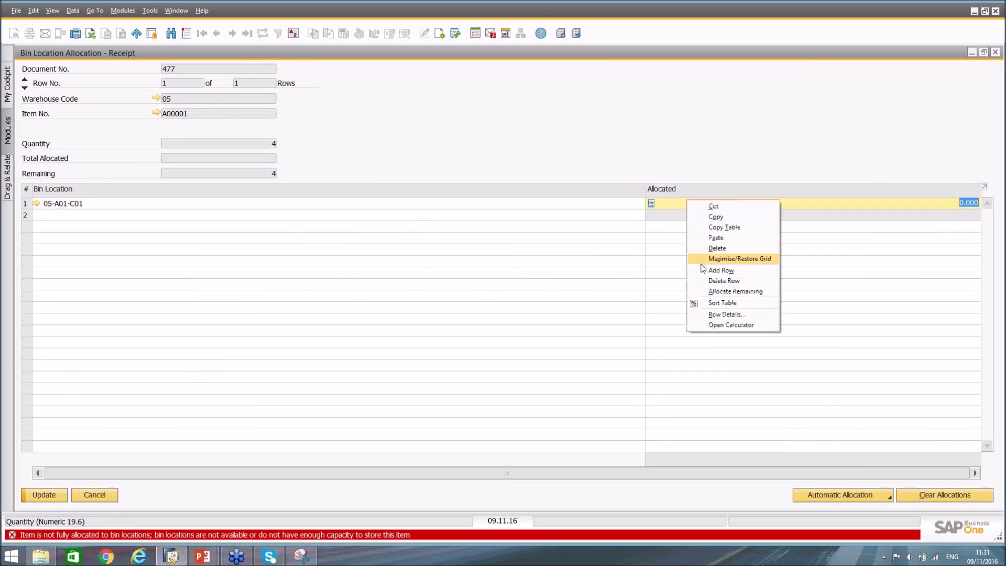
{"action": "left_click", "coordinate": [671, 206]}
{"action": "right_click", "coordinate": [670, 209]}
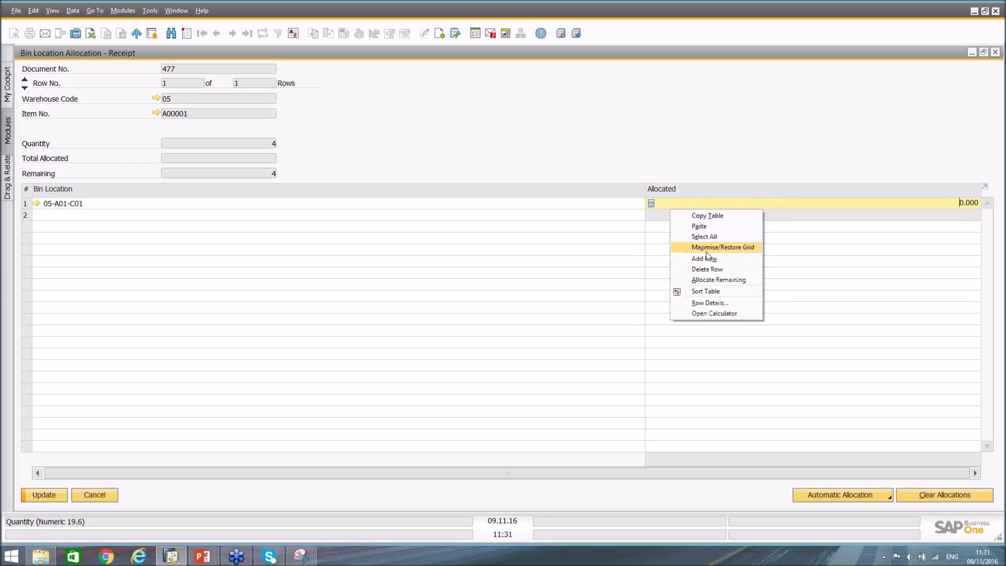
{"action": "left_click", "coordinate": [716, 281]}
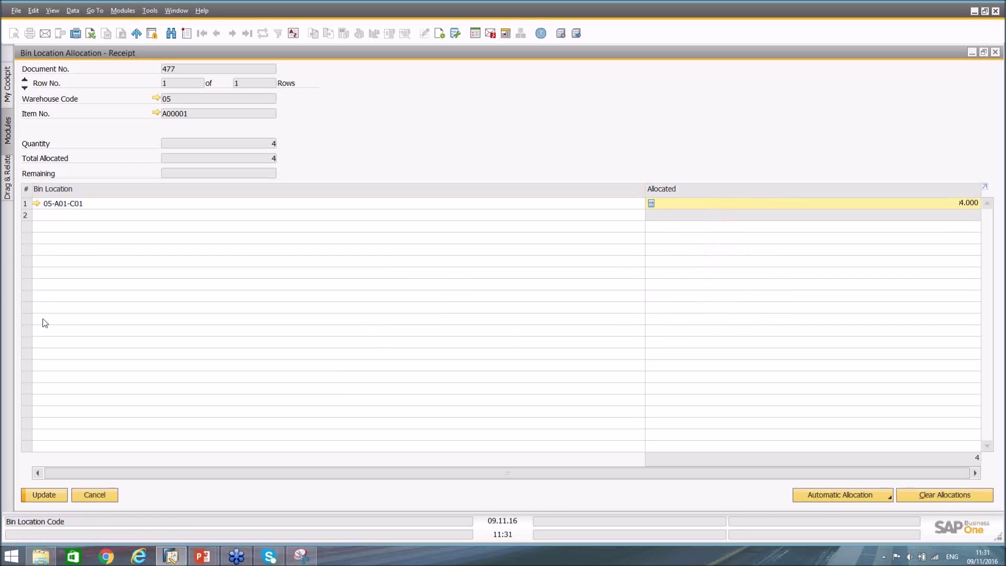
{"action": "left_click", "coordinate": [46, 494]}
Add the goods receipt PO and close the open goods receipt and purchase order documents
{"action": "left_click", "coordinate": [58, 496]}
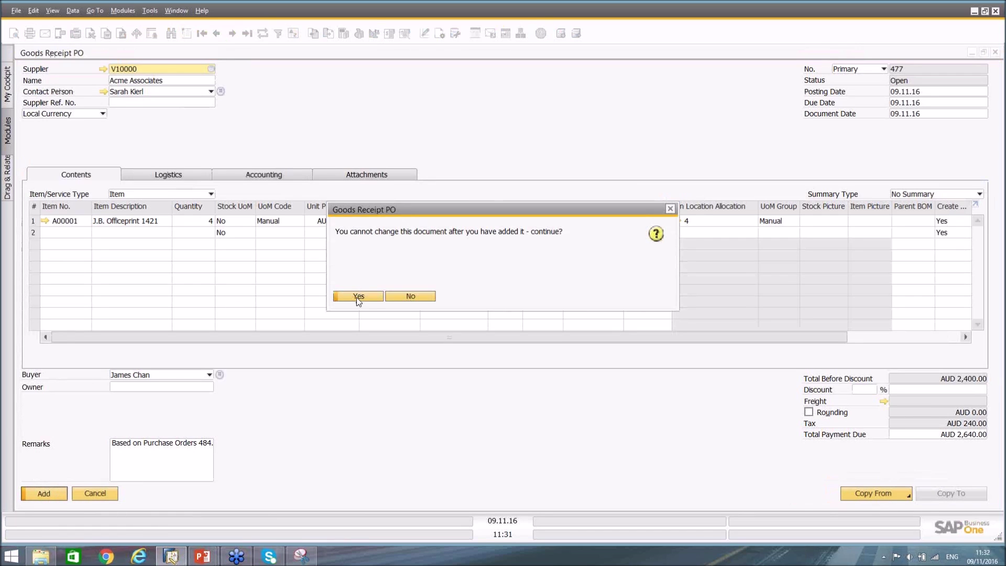
{"action": "left_click", "coordinate": [358, 297]}
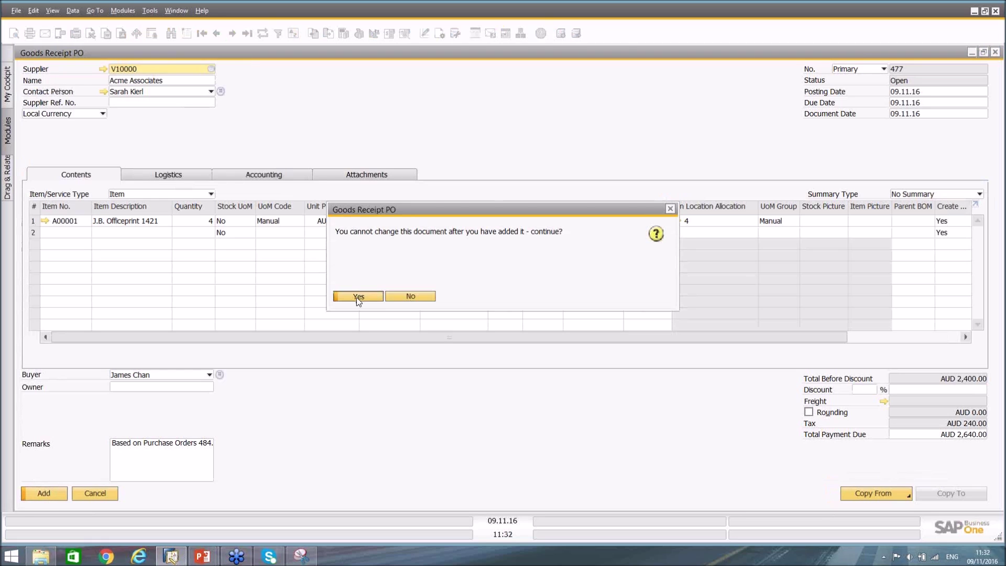
{"action": "left_click", "coordinate": [95, 494]}
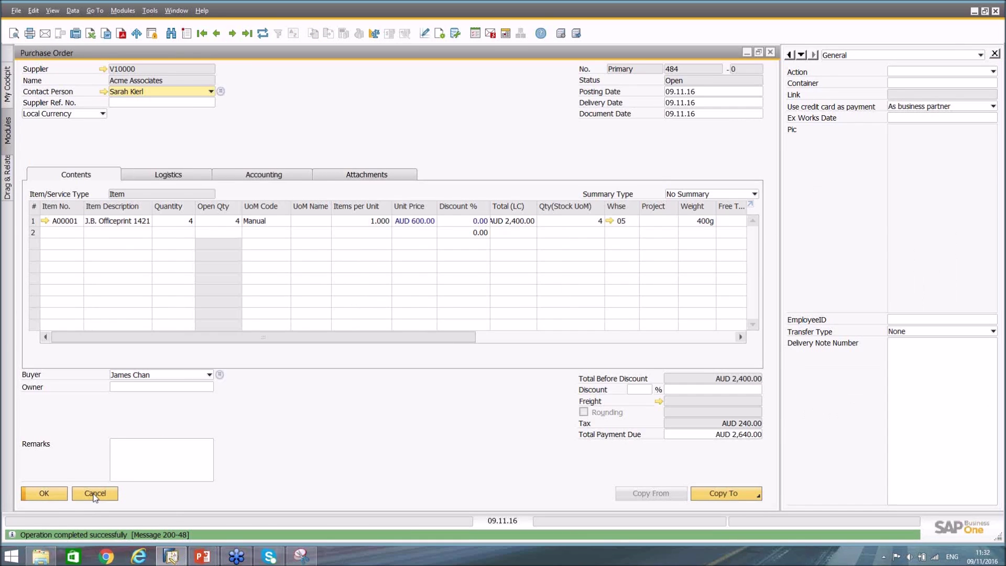
{"action": "left_click", "coordinate": [94, 494]}
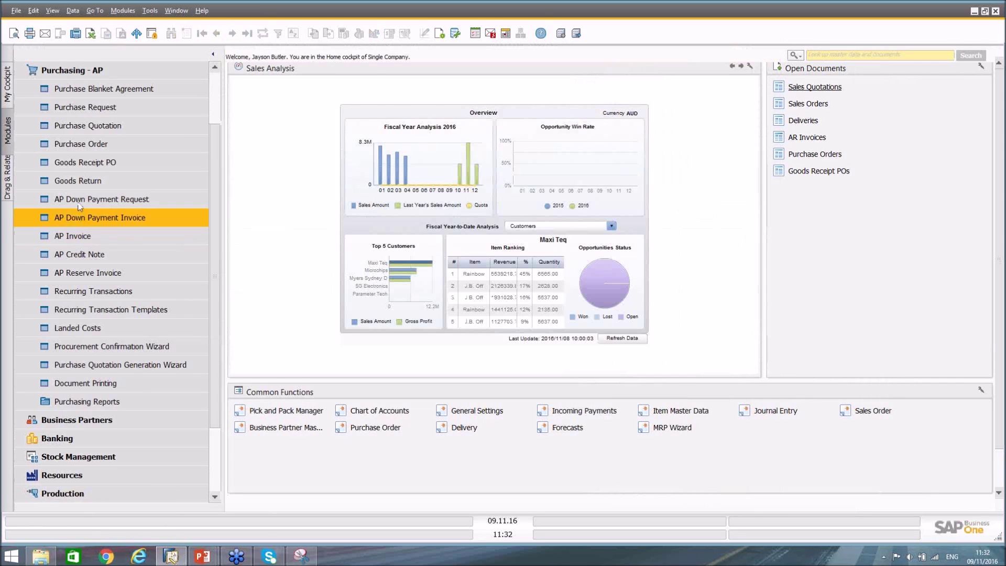
Start a new delivery from the sales module with Maxi Teq as the customer
{"action": "left_click", "coordinate": [73, 70]}
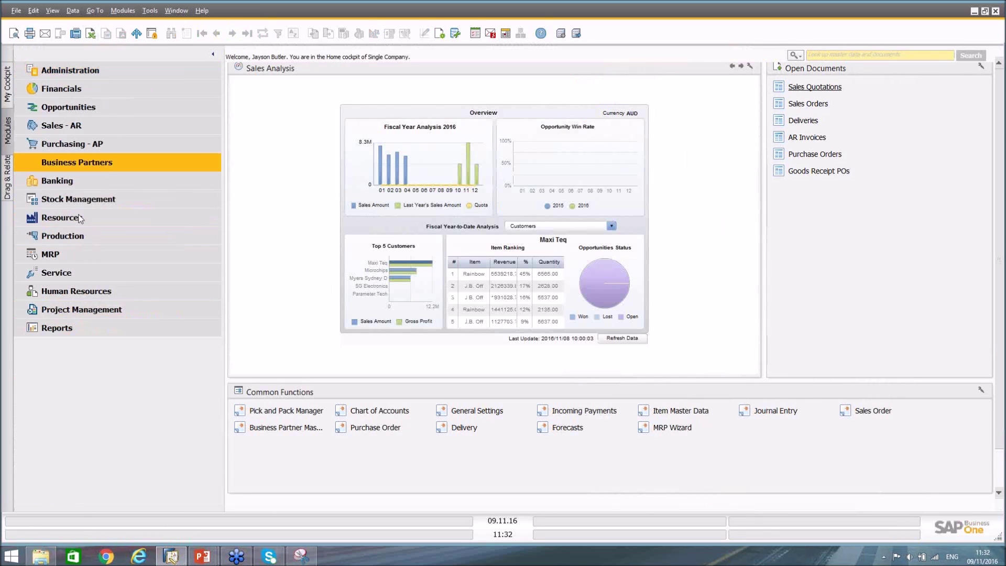
{"action": "left_click", "coordinate": [84, 126]}
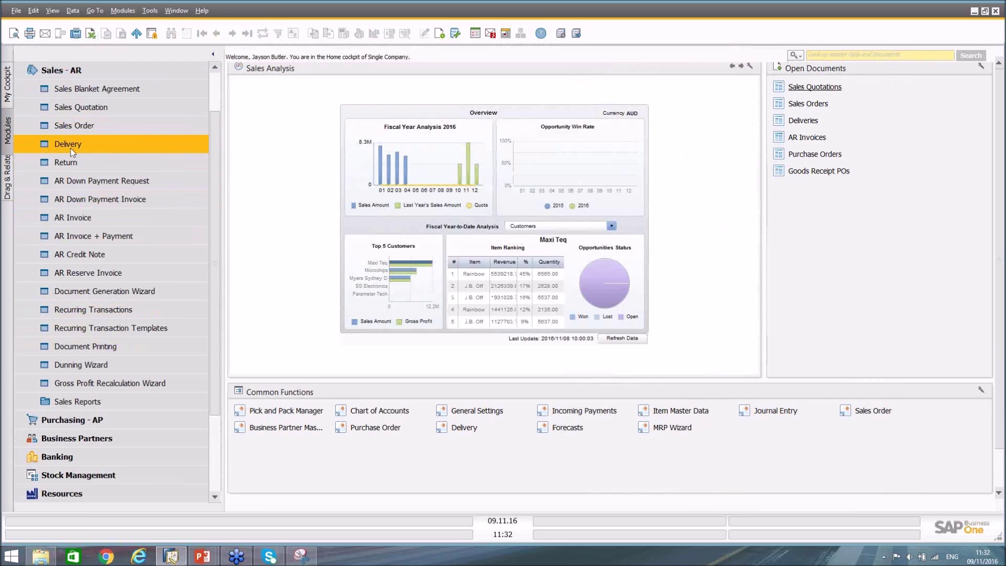
{"action": "left_click", "coordinate": [72, 150]}
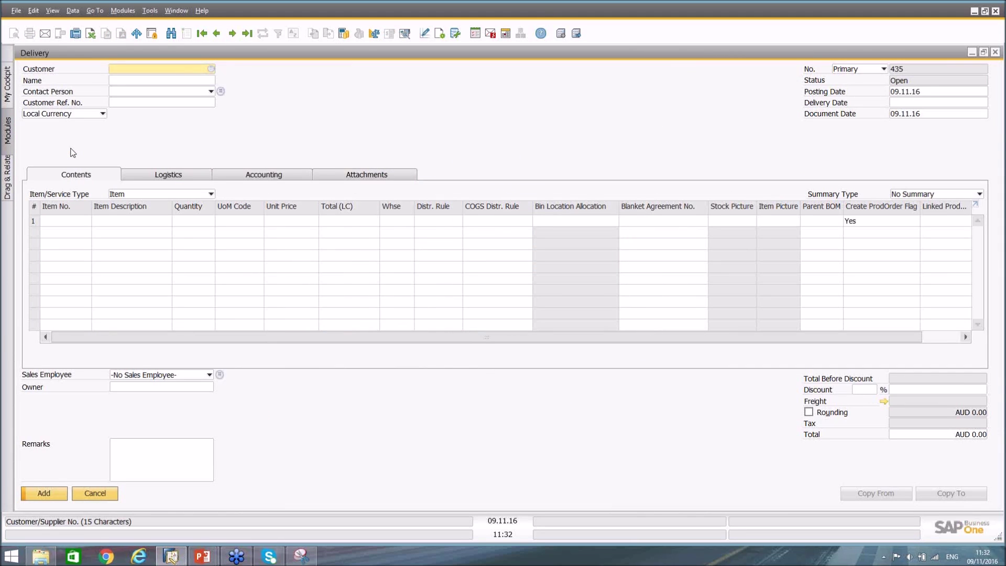
{"action": "key", "text": "Tab"}
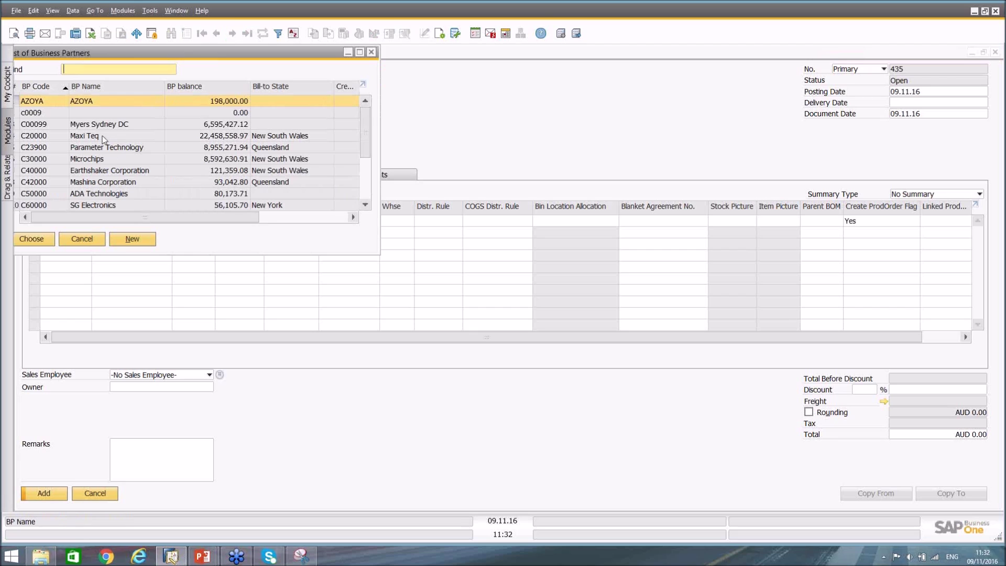
{"action": "double_click", "coordinate": [100, 136]}
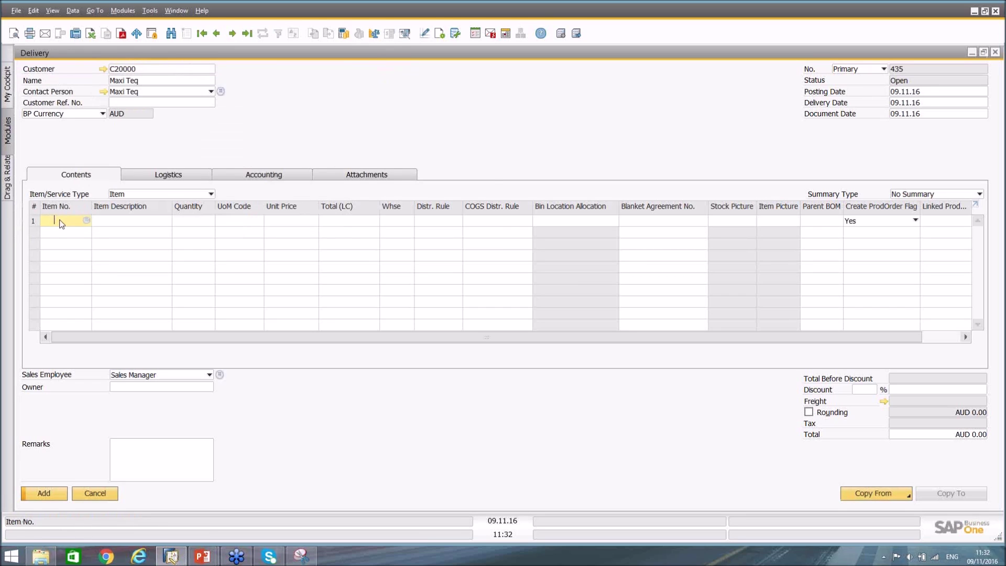
Enter item A00001 (J.B. Officeprint 1421) on the delivery's first line with warehouse 05 and a quantity of 10
{"action": "key", "text": "Tab"}
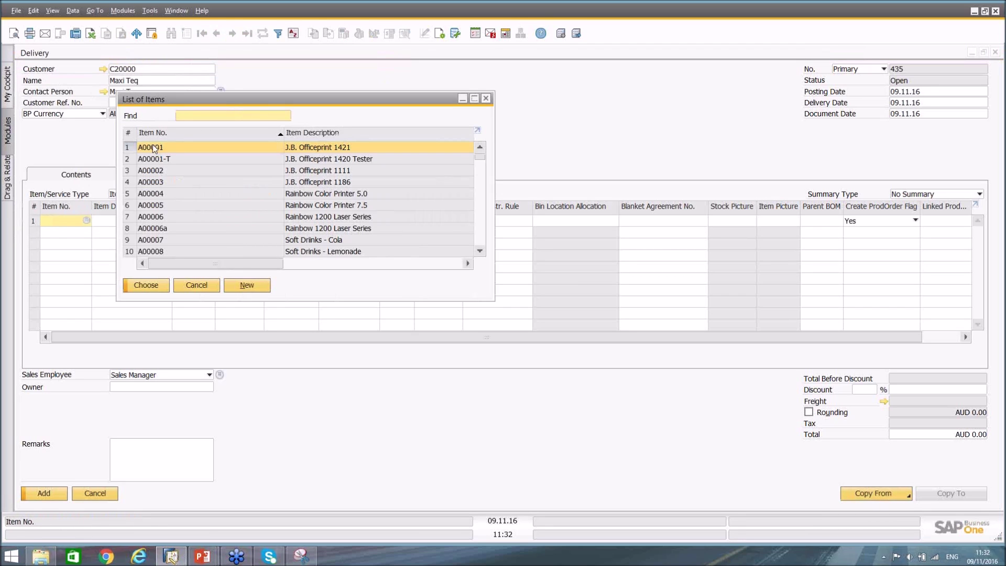
{"action": "key", "text": "Return"}
{"action": "type", "text": "05"}
{"action": "key", "text": "Tab"}
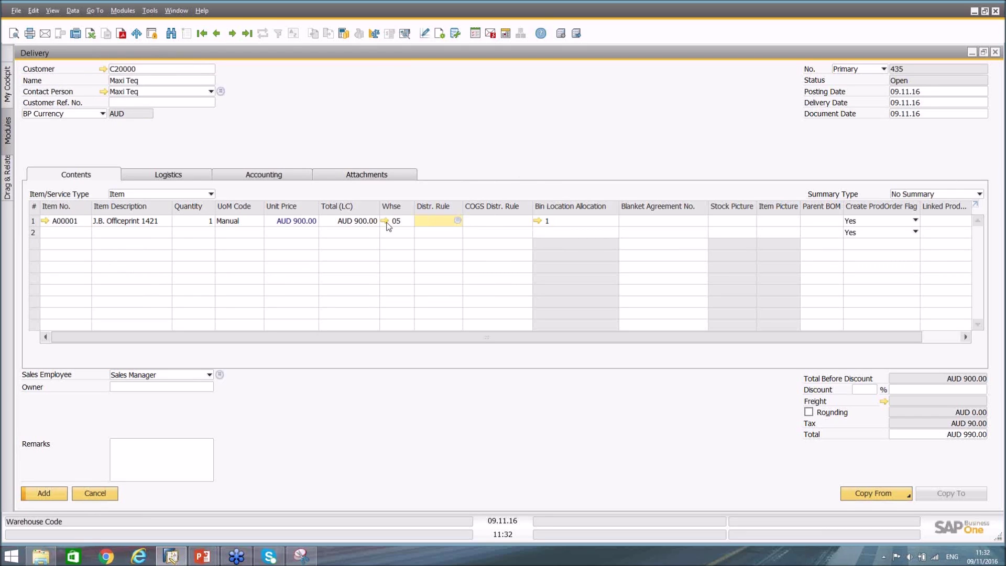
{"action": "left_click", "coordinate": [201, 221]}
{"action": "type", "text": "10"}
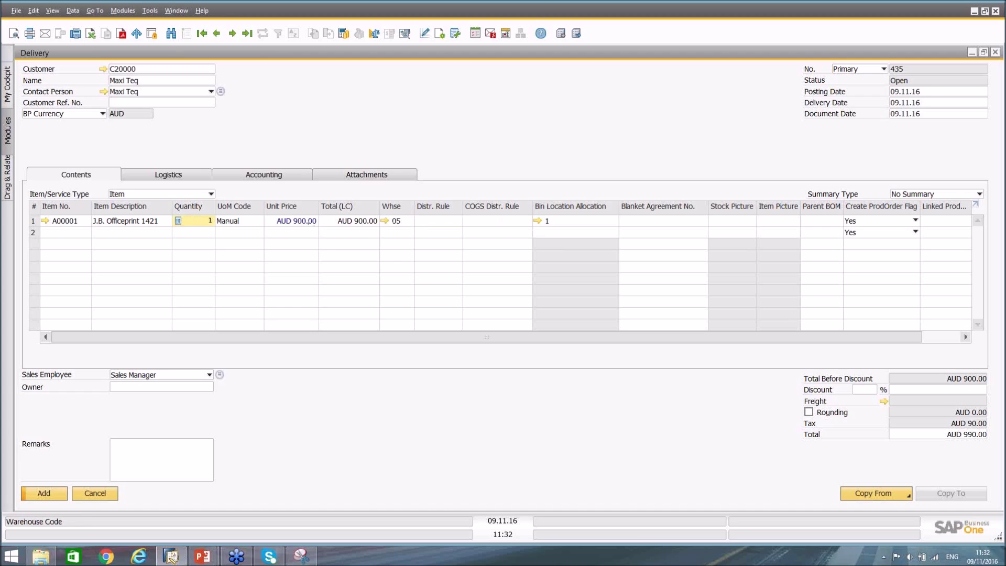
{"action": "key", "text": "Tab"}
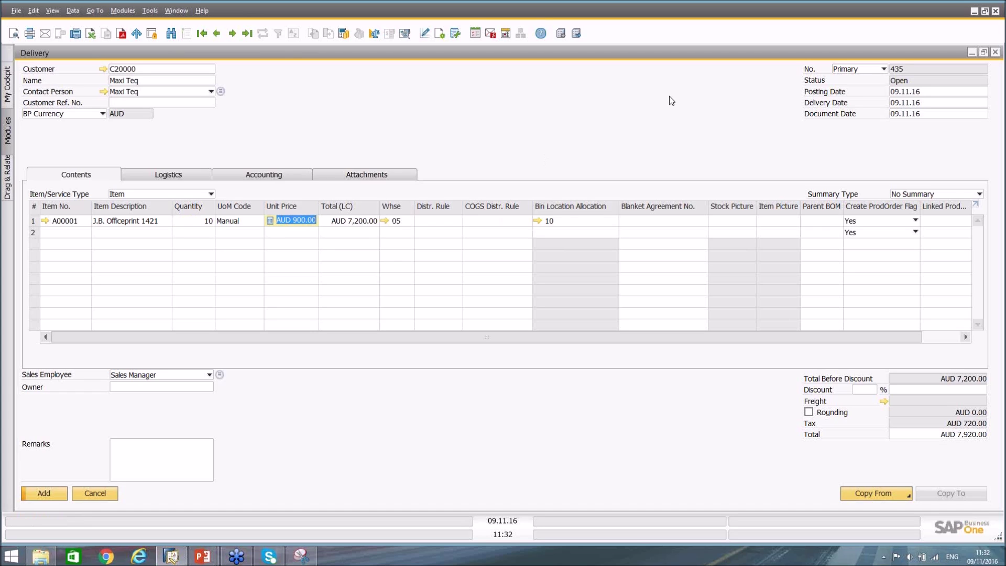
Review the delivery line's bin allocation for issue and warehouse 05's bin location settings, discarding the delivery without adding it
{"action": "left_click", "coordinate": [539, 221]}
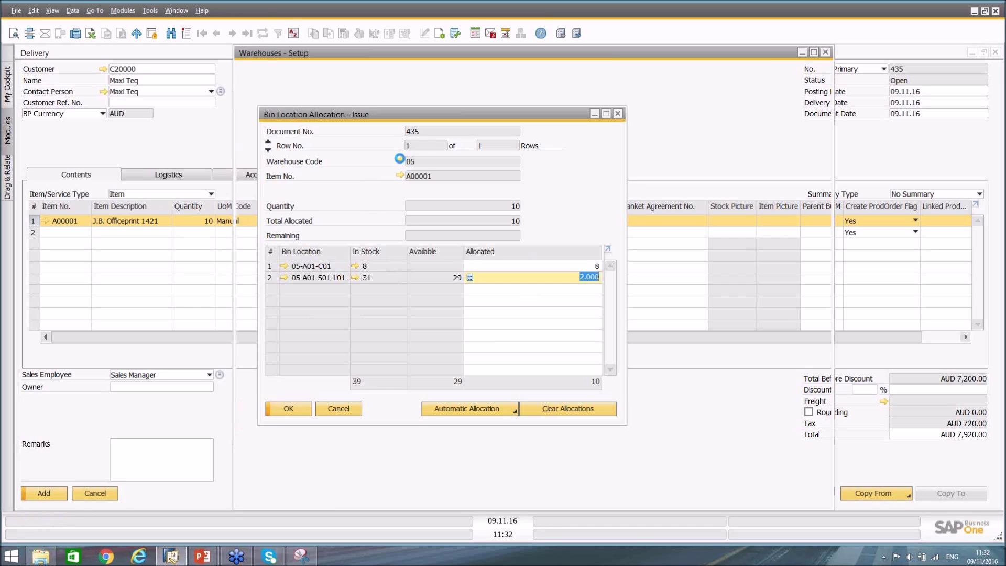
{"action": "left_click", "coordinate": [473, 98]}
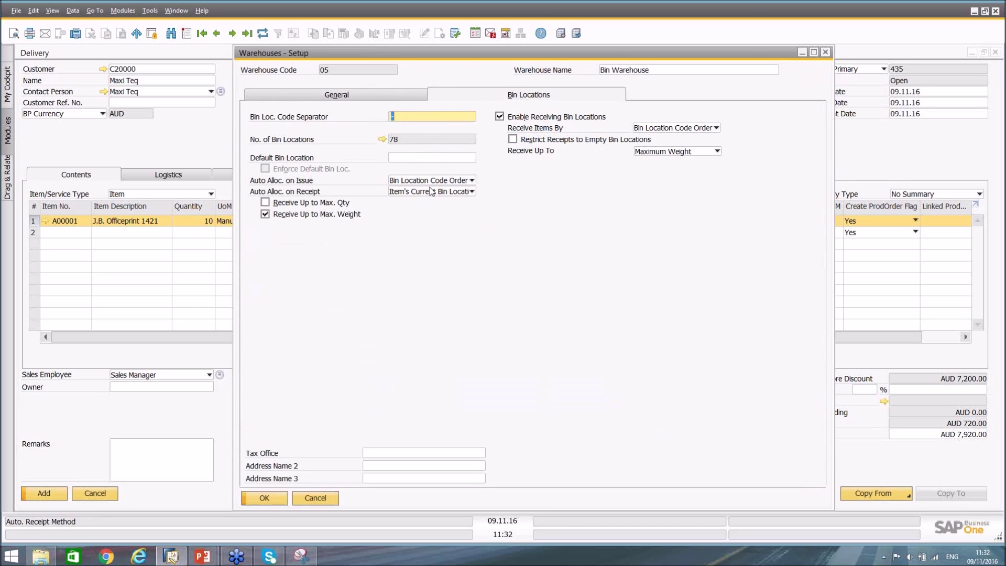
{"action": "left_click", "coordinate": [320, 500]}
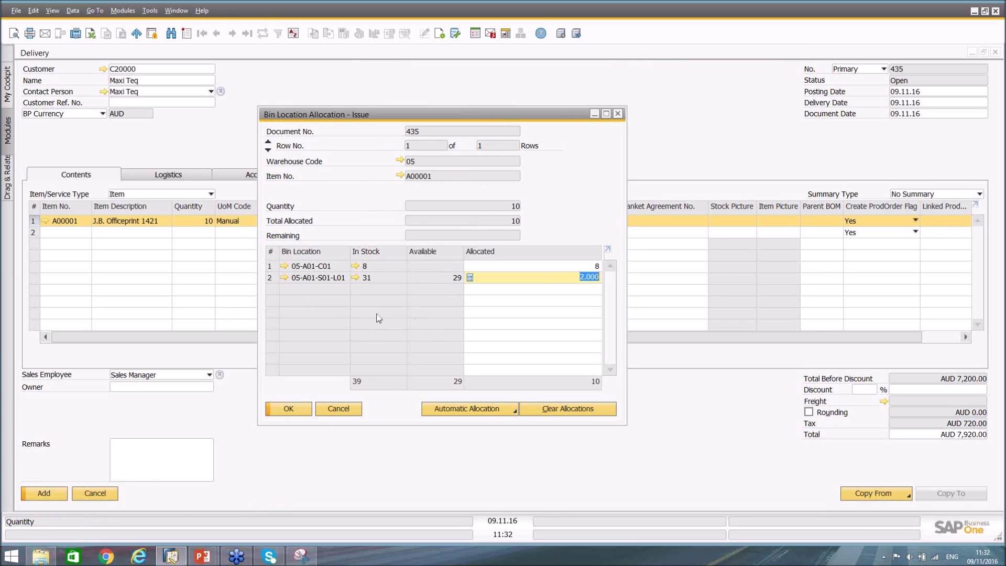
{"action": "left_click", "coordinate": [349, 414]}
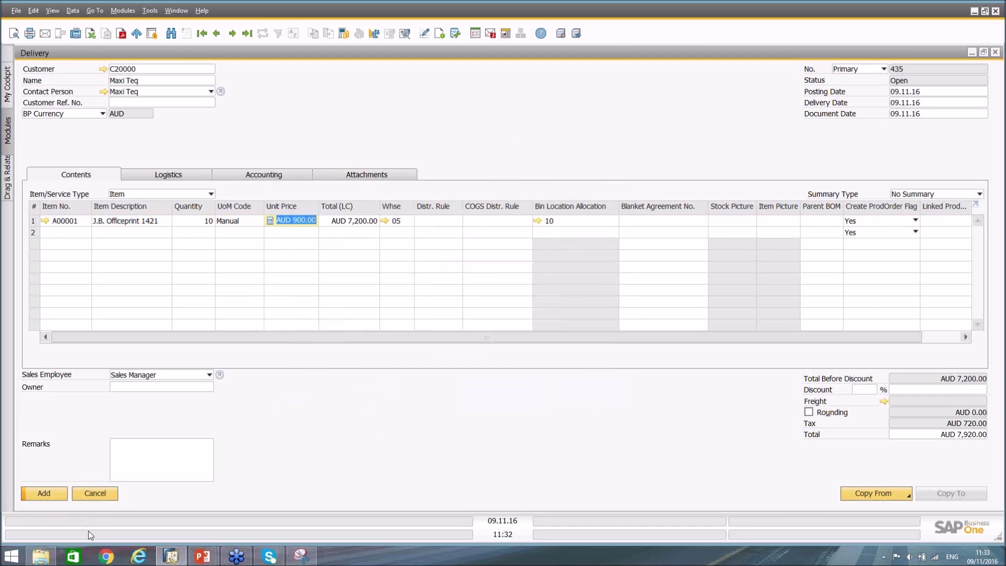
{"action": "left_click", "coordinate": [101, 493]}
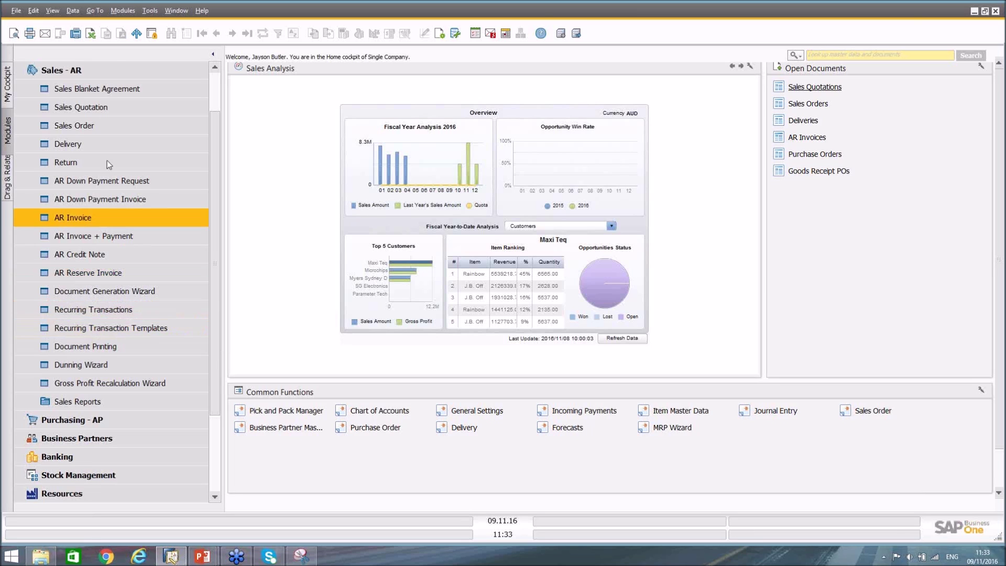
Find item A00006 (Rainbow 1200 Laser Series) in the stock management item master data
{"action": "left_click", "coordinate": [106, 71]}
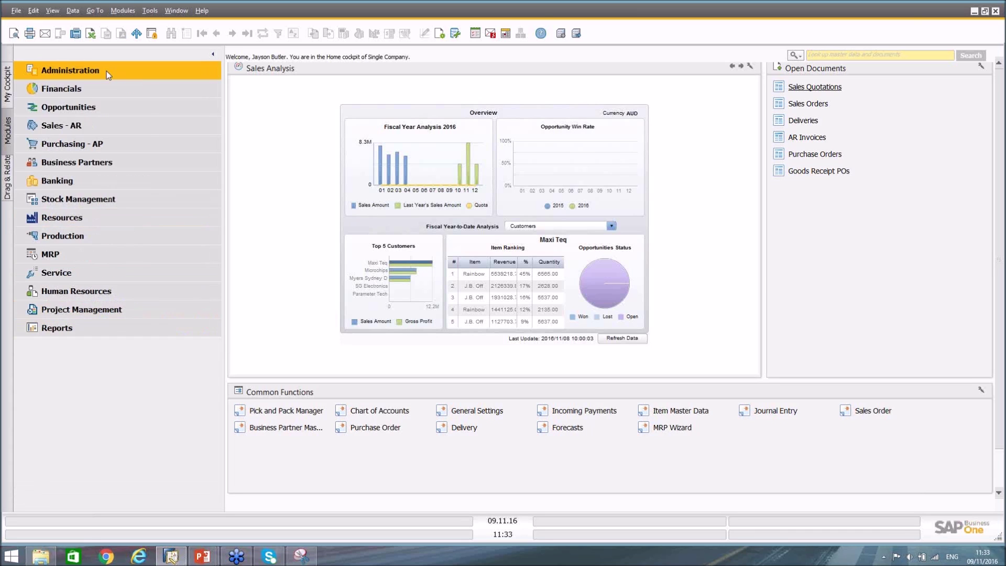
{"action": "left_click", "coordinate": [97, 205]}
{"action": "left_click", "coordinate": [77, 219]}
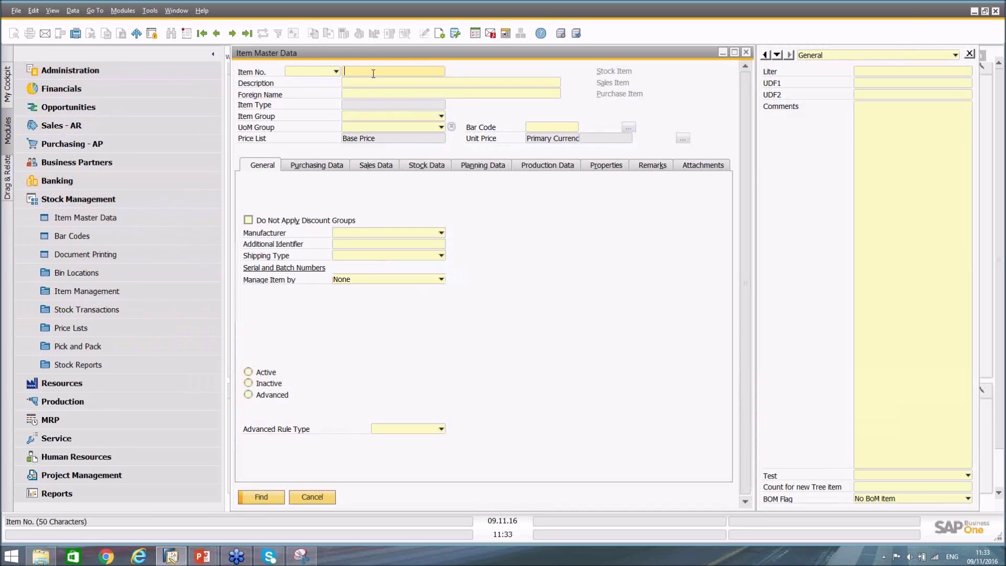
{"action": "type", "text": "a"}
{"action": "key", "text": "Return"}
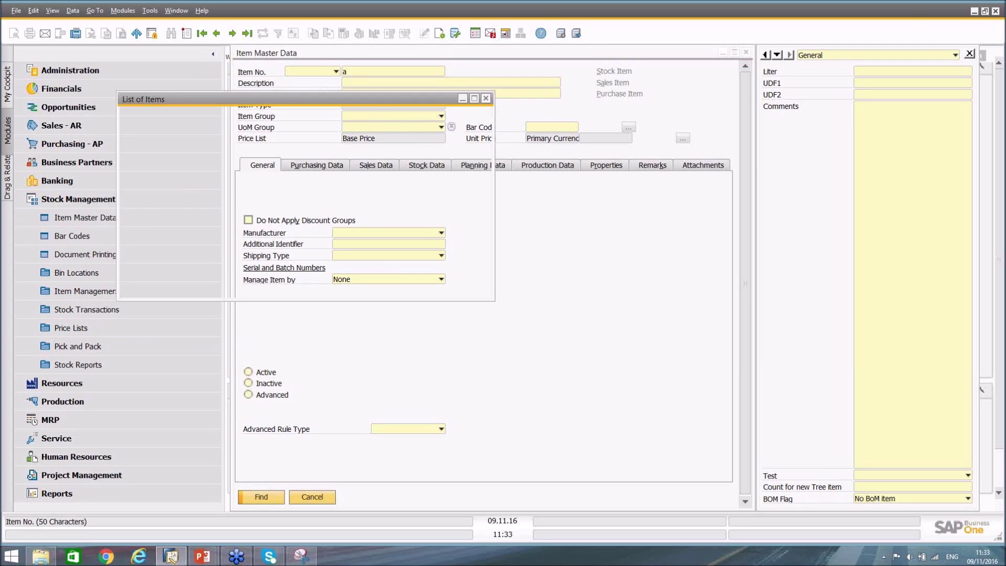
{"action": "double_click", "coordinate": [160, 214]}
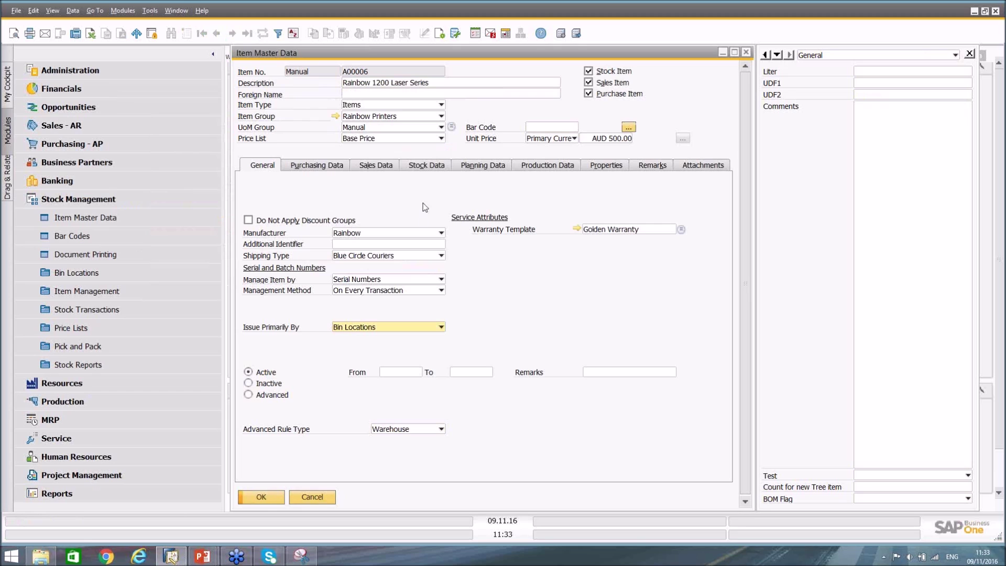
Open the item's Serial Number Transactions Report, sort it by status, and view the transactions for serial number A6-000305
{"action": "right_click", "coordinate": [431, 189]}
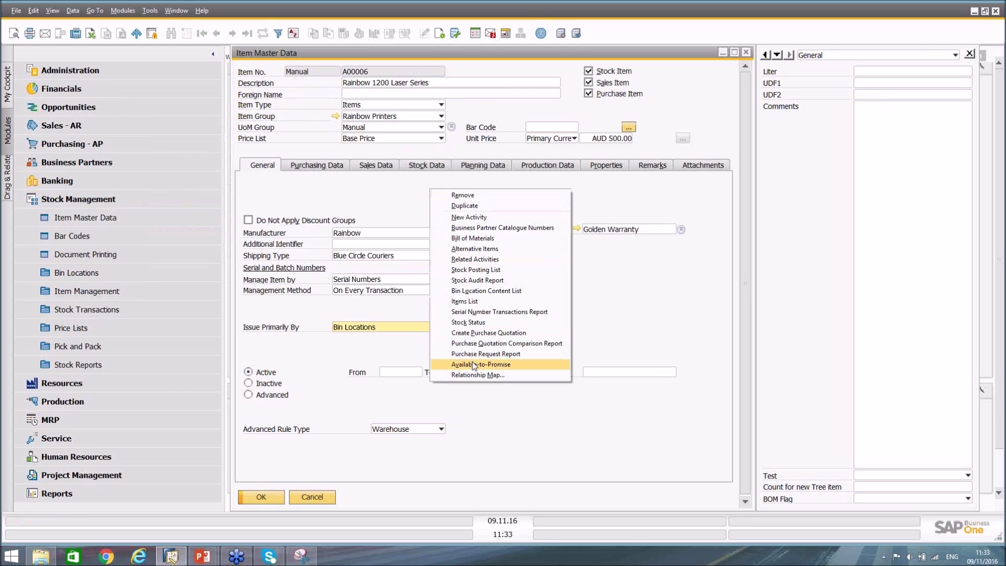
{"action": "left_click", "coordinate": [482, 312]}
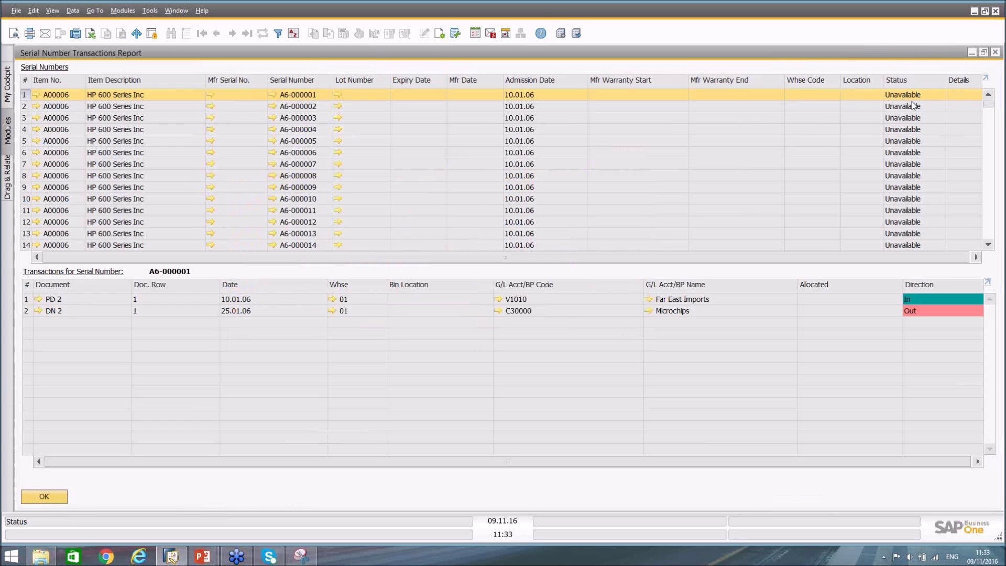
{"action": "left_click", "coordinate": [905, 82]}
{"action": "double_click", "coordinate": [905, 83]}
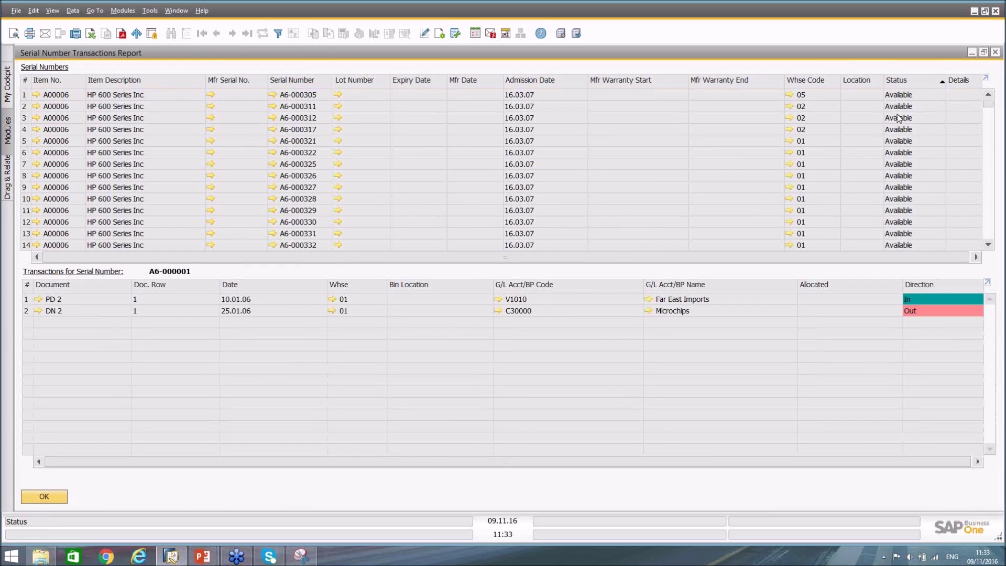
{"action": "left_click", "coordinate": [898, 97]}
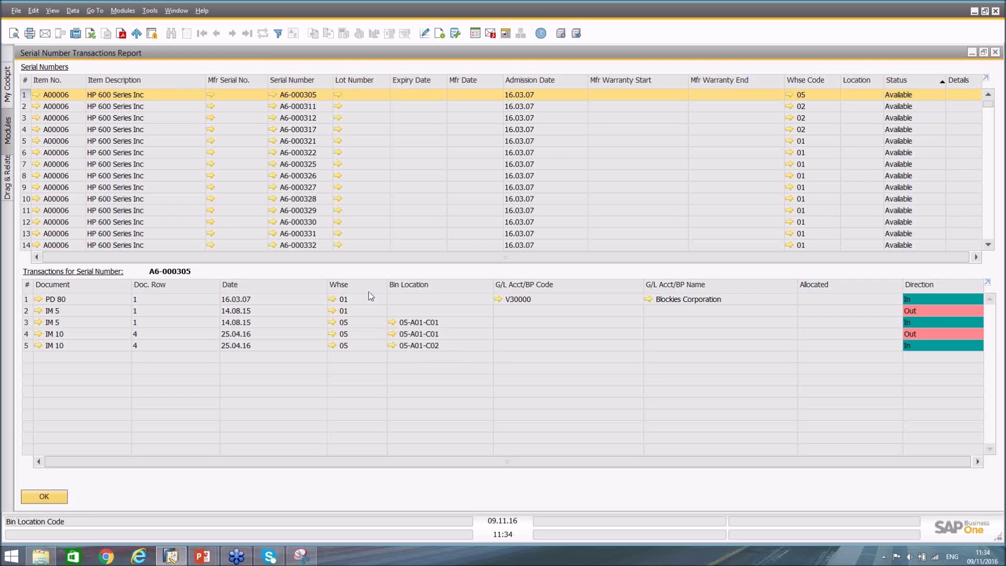
Review the details of serial number A6-000305 without changing them, and close the Serial Number Transactions Report
{"action": "left_click", "coordinate": [272, 95]}
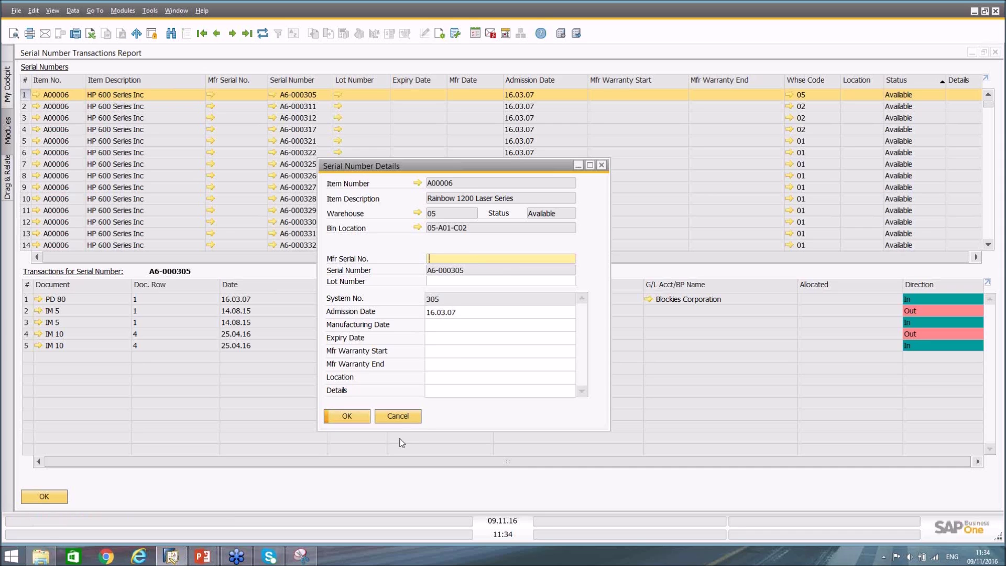
{"action": "left_click", "coordinate": [406, 417]}
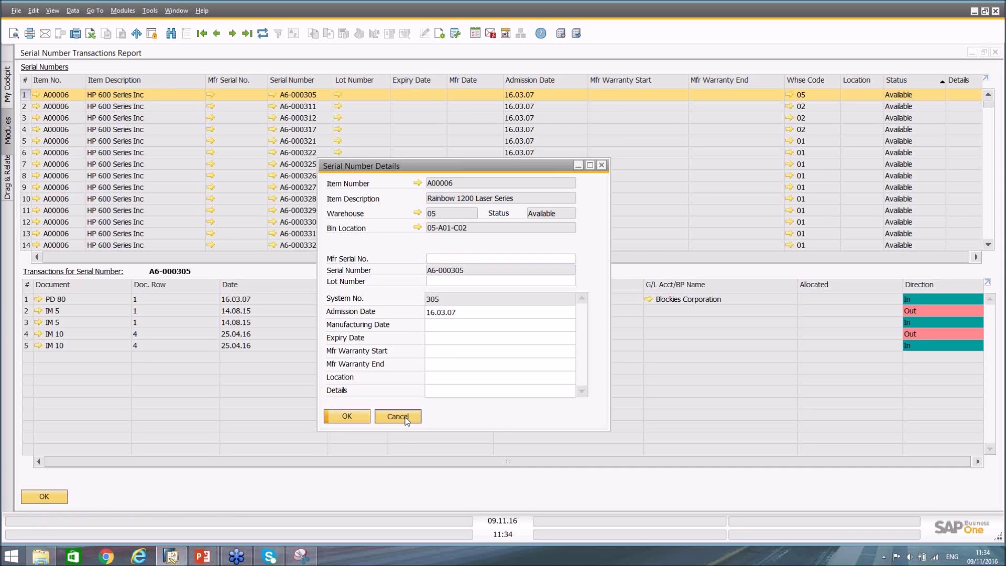
{"action": "left_click", "coordinate": [47, 498]}
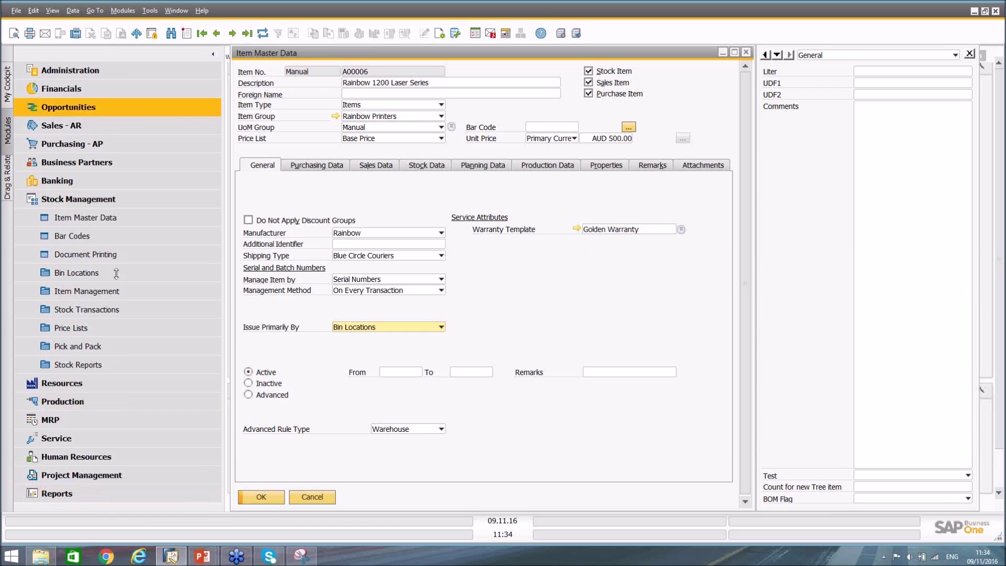
Find item B10000 (Printer Label) in the item master data using the item number search term b1
{"action": "left_click", "coordinate": [171, 33]}
{"action": "type", "text": "b"}
{"action": "key", "text": "Return"}
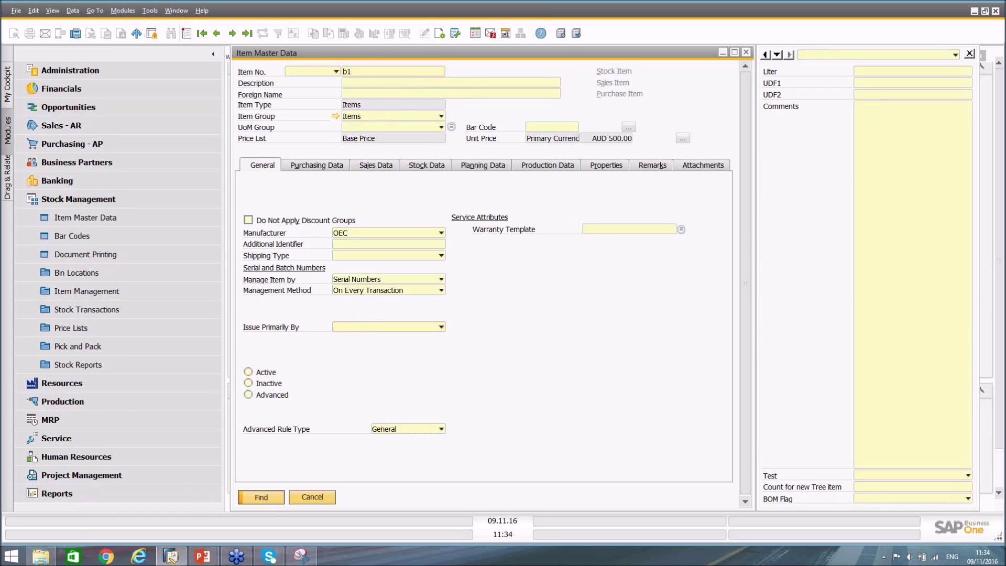
Open the Printer Label item's Batch Number Transactions Report and exclude batches with zero quantity
{"action": "right_click", "coordinate": [530, 232]}
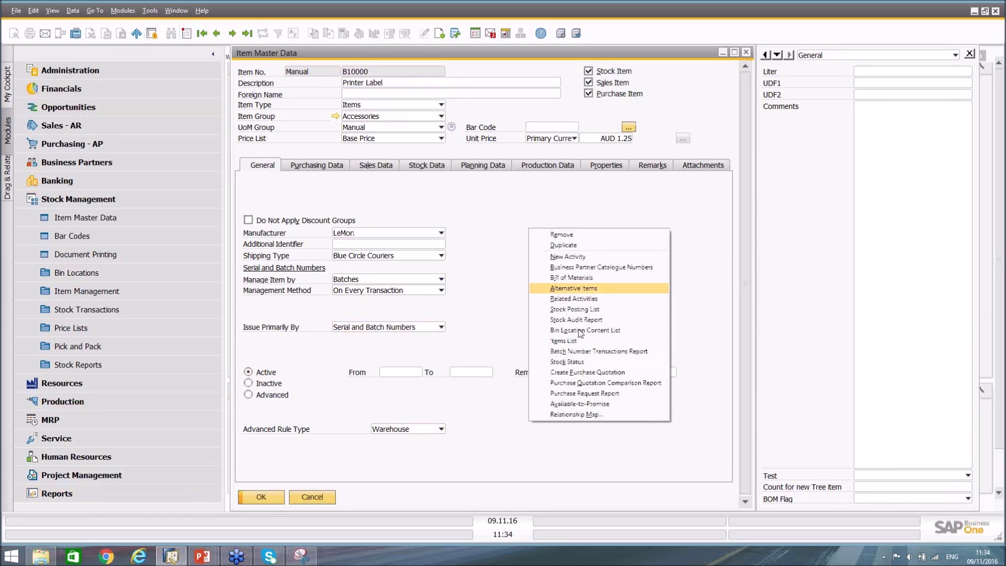
{"action": "left_click", "coordinate": [593, 354]}
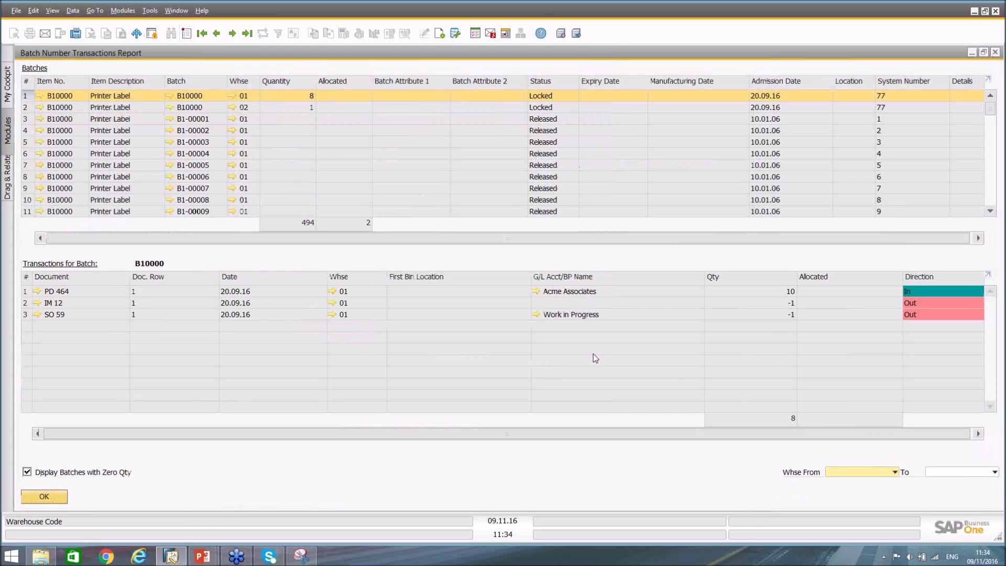
{"action": "left_click", "coordinate": [27, 473]}
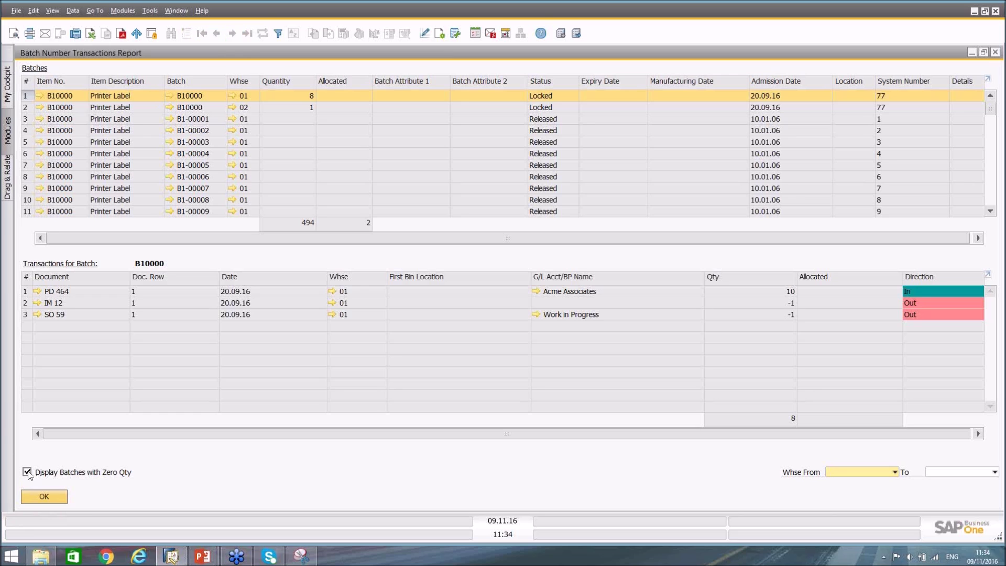
{"action": "left_click", "coordinate": [27, 472]}
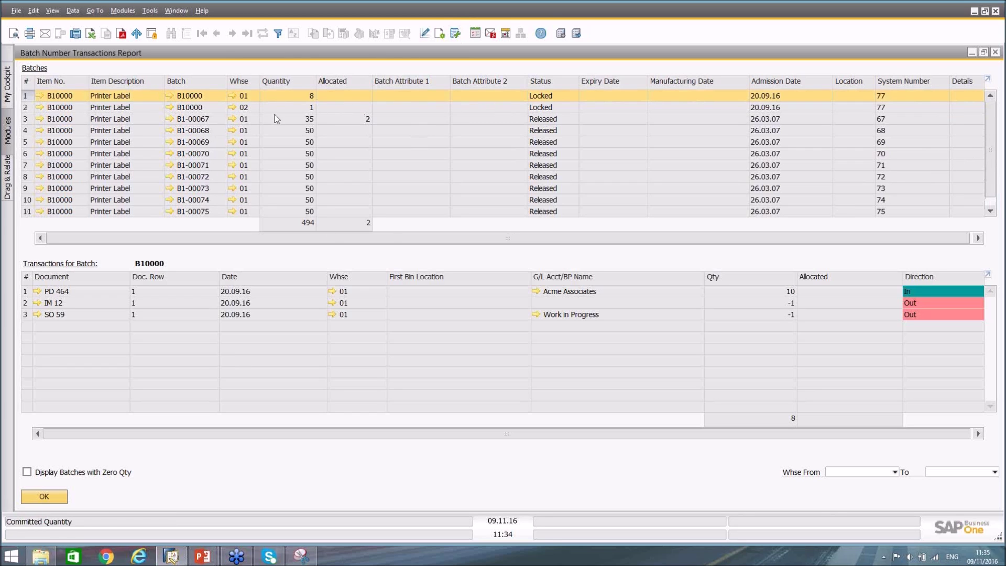
Review batch B10000's status options and warehouse quantities, keeping its status Locked, and close the batch report and item master data
{"action": "left_click", "coordinate": [168, 95]}
{"action": "left_click", "coordinate": [356, 178]}
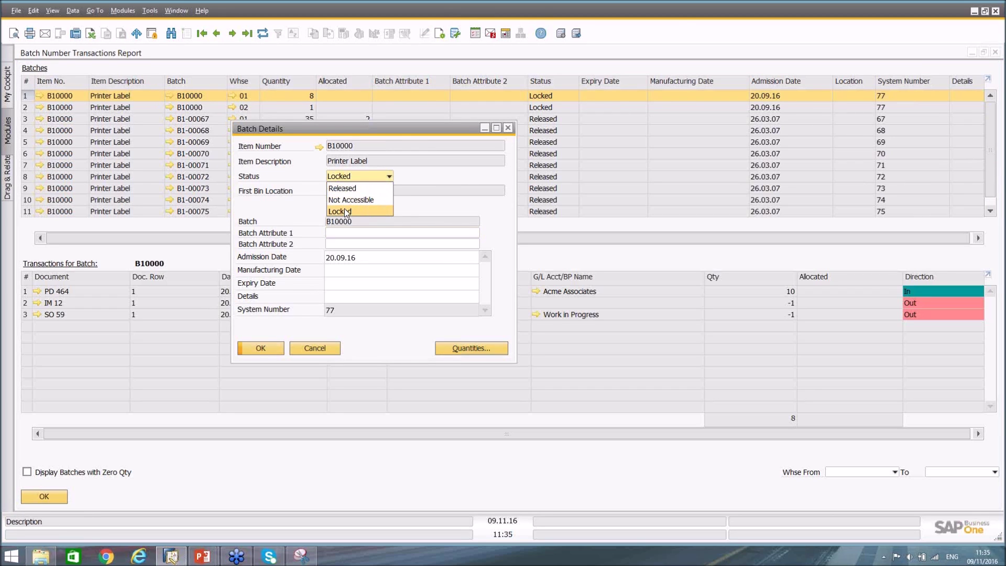
{"action": "left_click", "coordinate": [346, 211]}
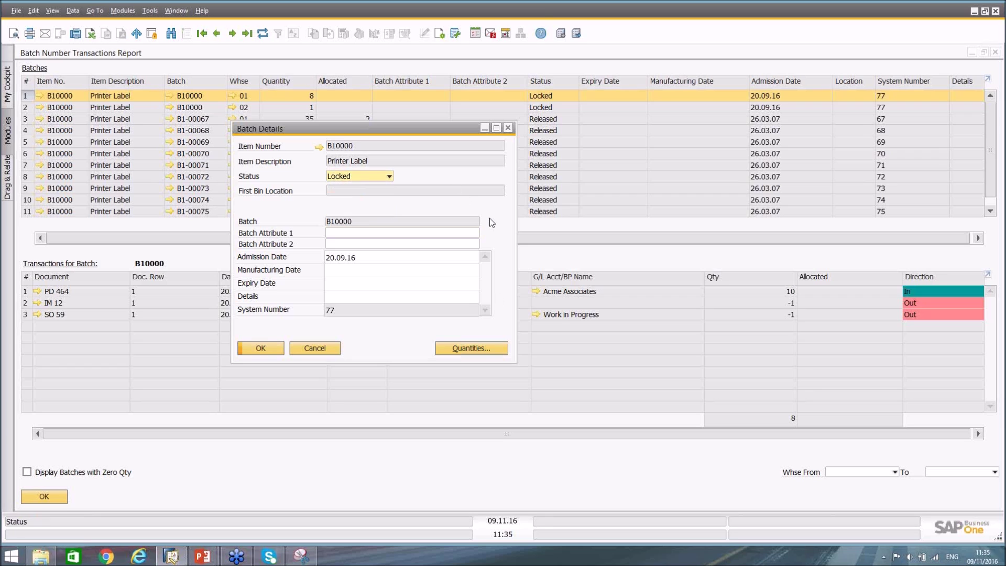
{"action": "left_click", "coordinate": [483, 349]}
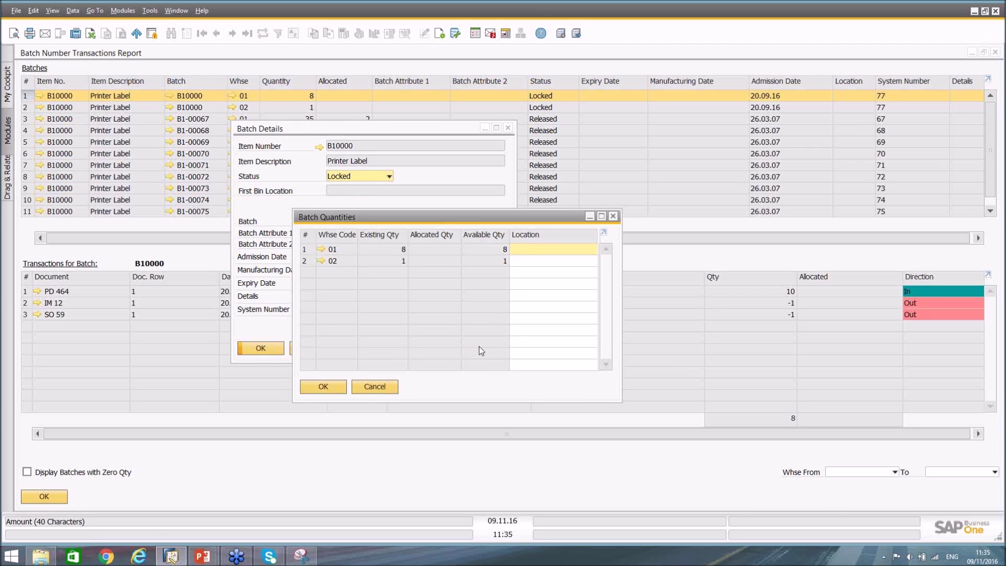
{"action": "left_click", "coordinate": [386, 388]}
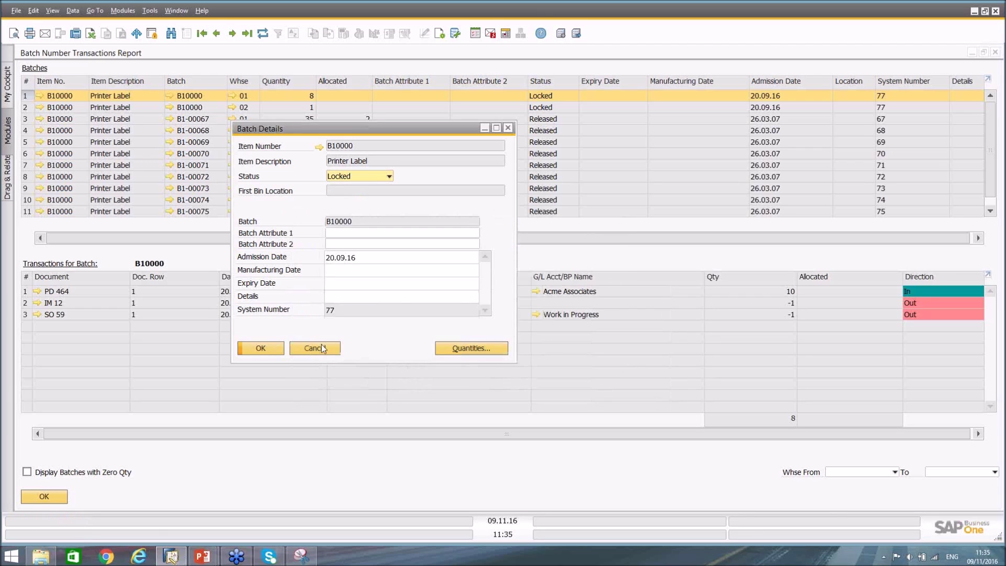
{"action": "left_click", "coordinate": [325, 349]}
{"action": "left_click", "coordinate": [44, 497]}
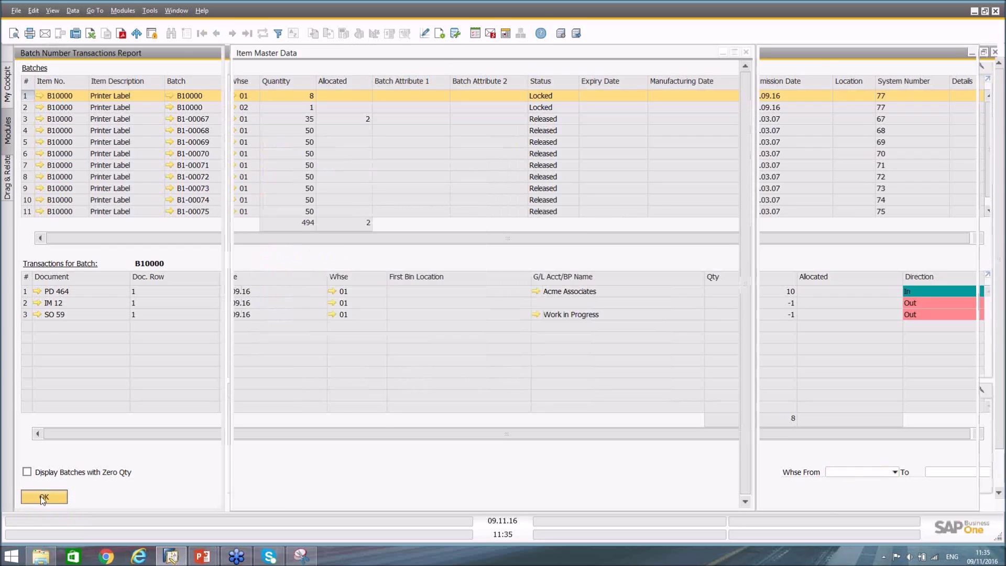
{"action": "left_click", "coordinate": [311, 497]}
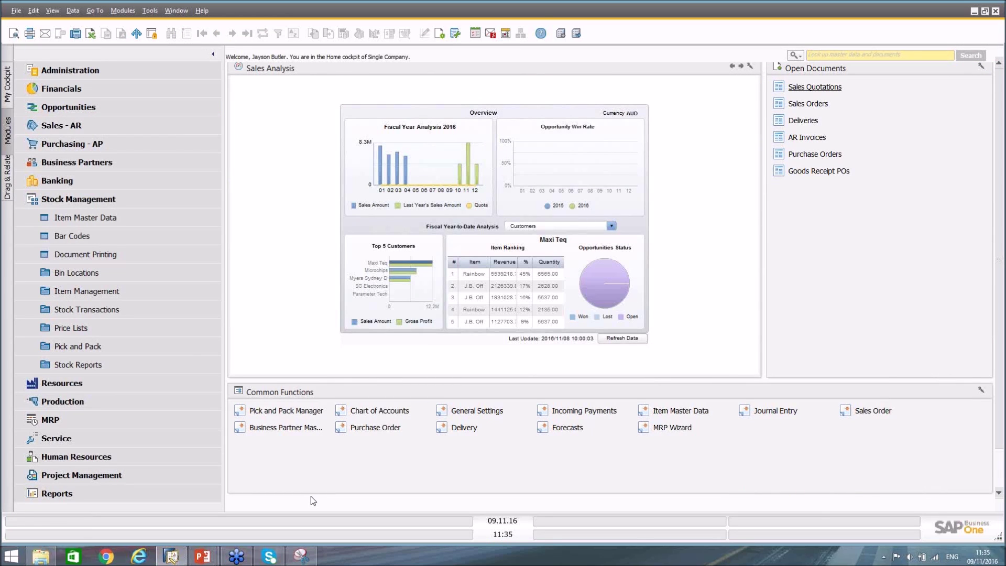
Start a new purchasing Goods Receipt PO and choose Acme Associates as the supplier
{"action": "left_click", "coordinate": [111, 199]}
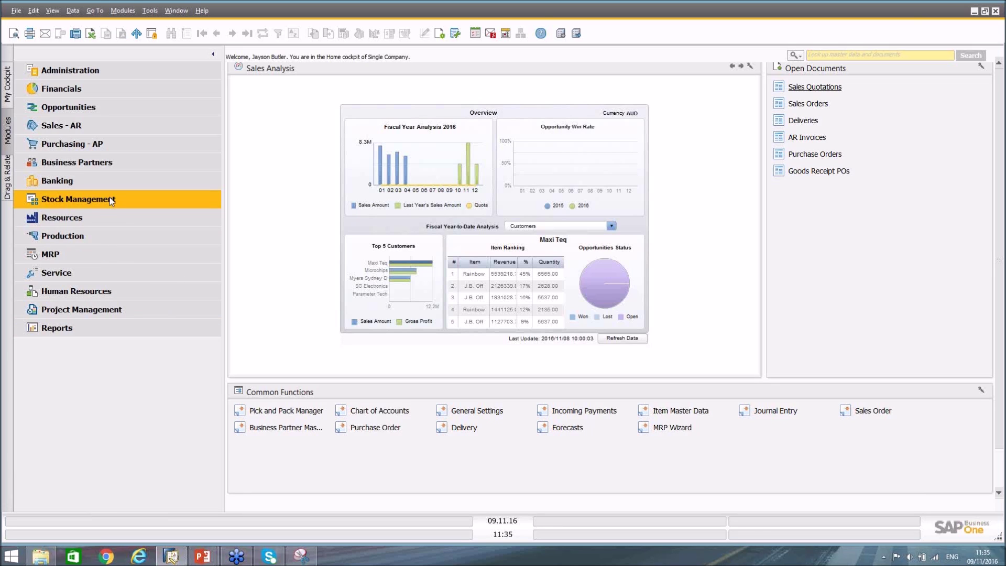
{"action": "left_click", "coordinate": [82, 146]}
{"action": "left_click", "coordinate": [83, 161]}
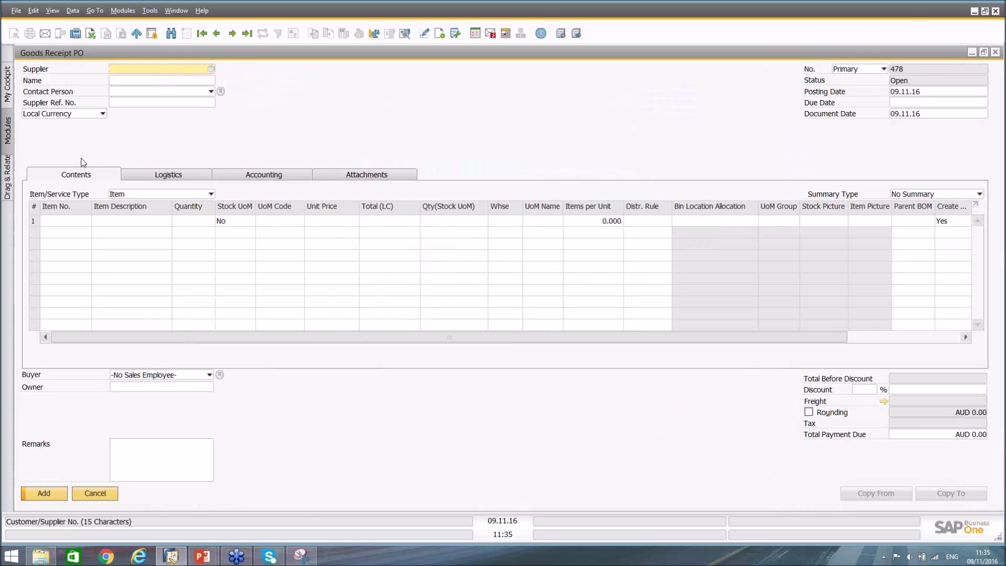
{"action": "key", "text": "Tab"}
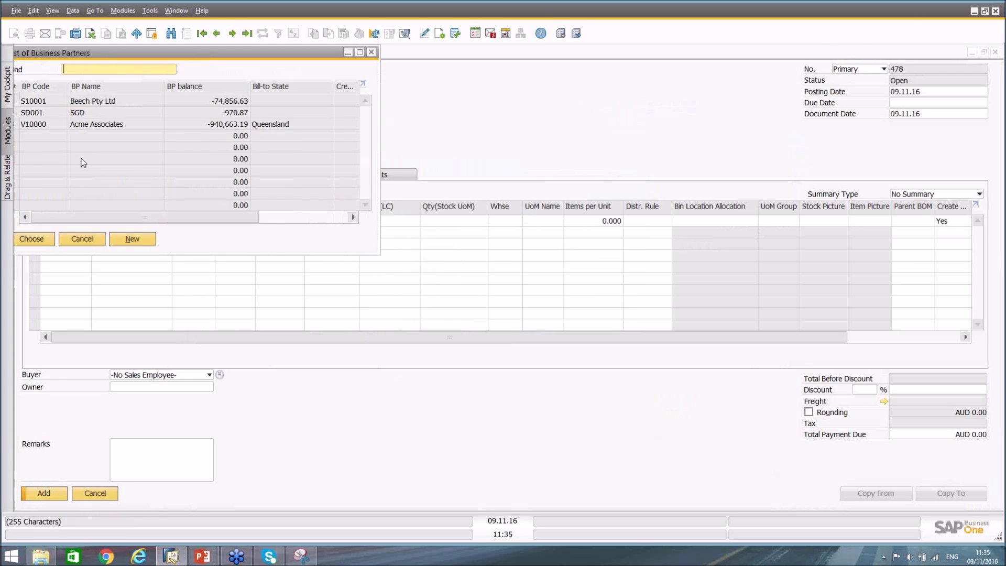
{"action": "left_click", "coordinate": [87, 135]}
{"action": "double_click", "coordinate": [90, 125]}
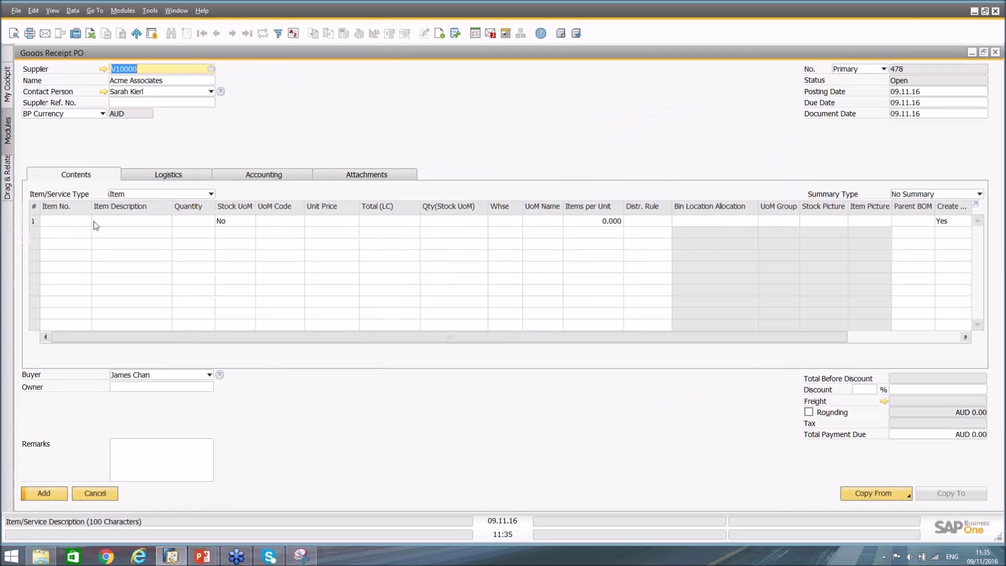
Enter item A00006 (Rainbow 1200 Laser Series) on the goods receipt's first line and select its quantity
{"action": "left_click", "coordinate": [78, 221]}
{"action": "key", "text": "Tab"}
{"action": "left_click", "coordinate": [160, 206]}
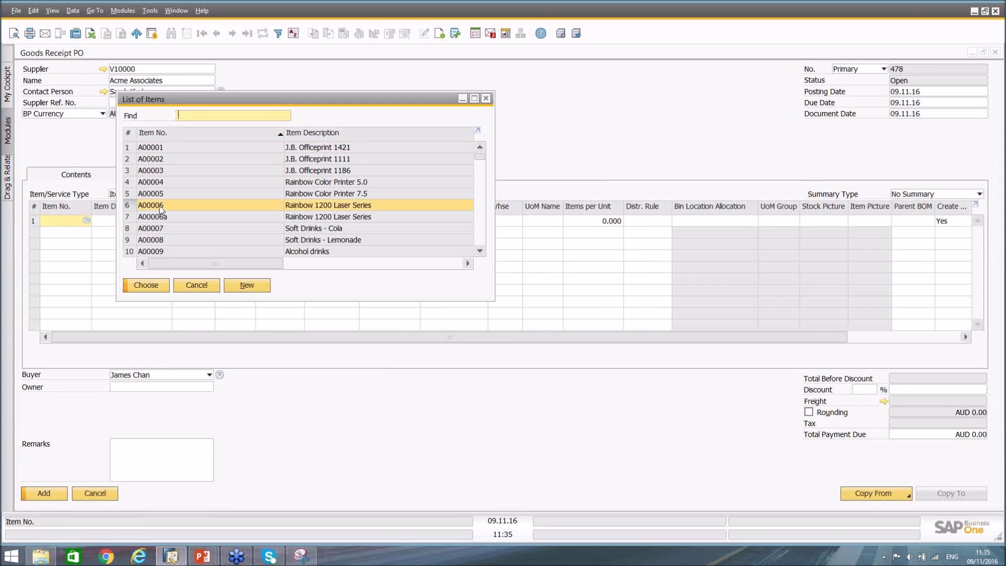
{"action": "double_click", "coordinate": [160, 206]}
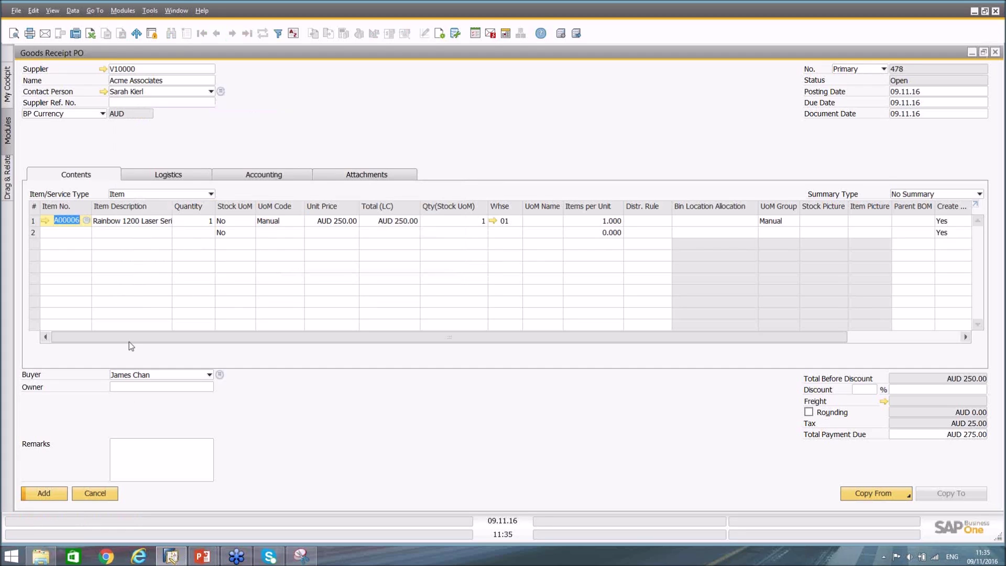
{"action": "left_click", "coordinate": [200, 225]}
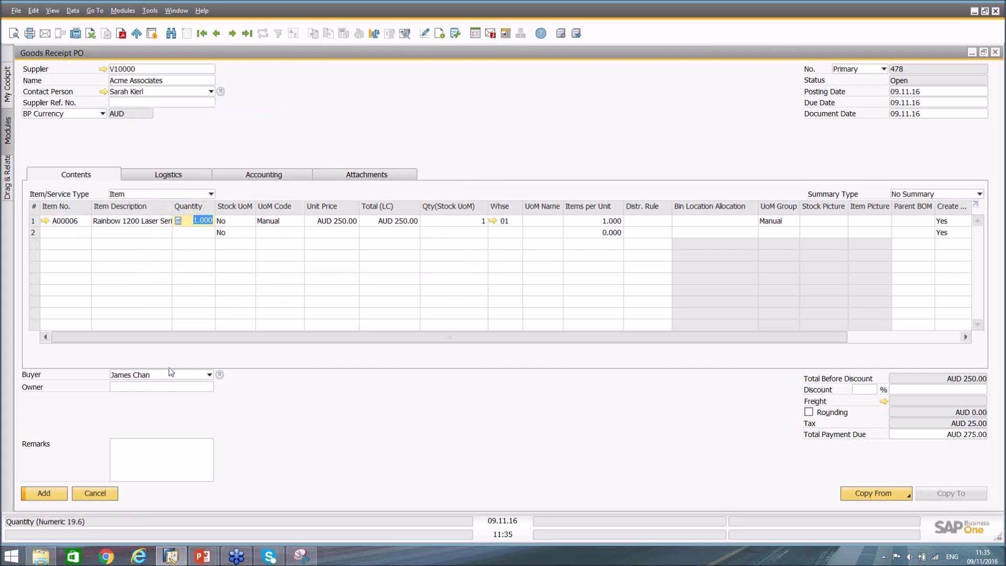
Submit the goods receipt for adding and begin the serial number entry for item A00006 in the serial numbers setup
{"action": "left_click", "coordinate": [43, 495]}
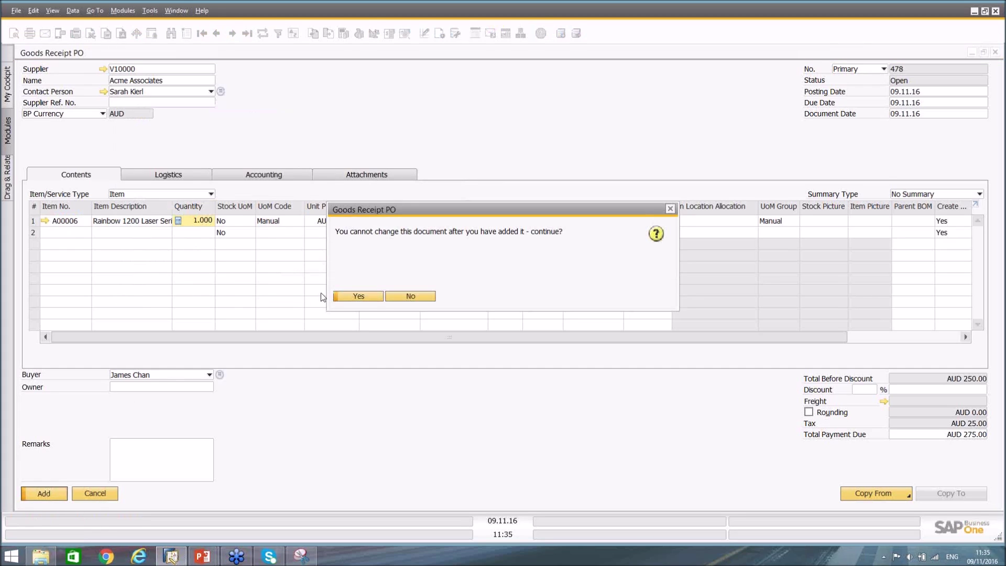
{"action": "left_click", "coordinate": [375, 296]}
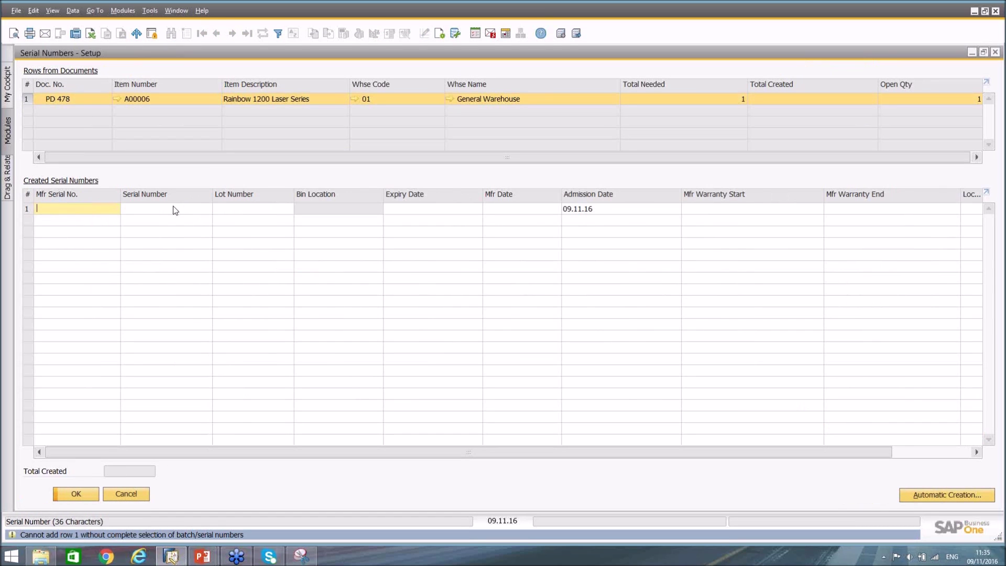
{"action": "left_click", "coordinate": [169, 208]}
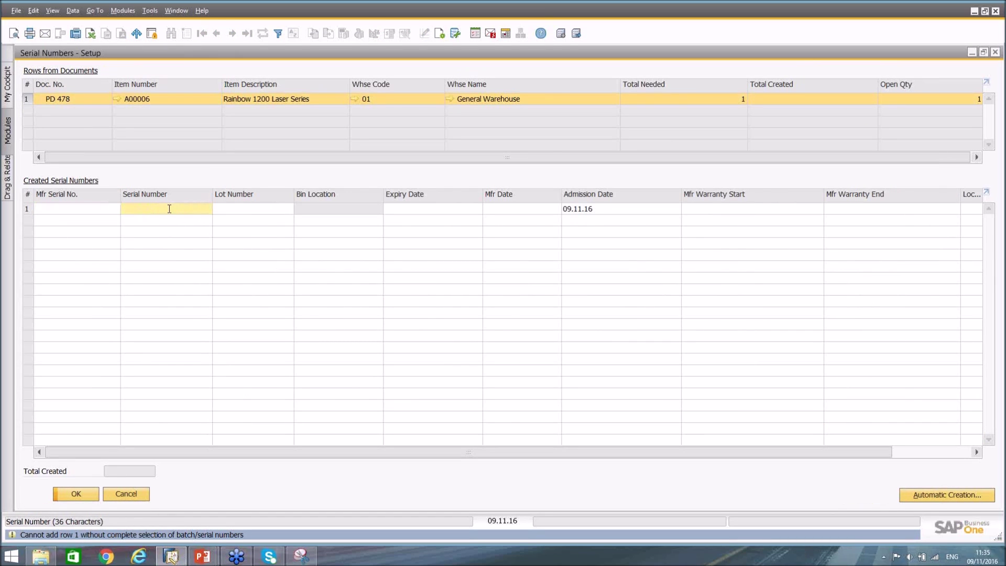
Assign serial number S121234 to item A00006 and add the goods receipt PO
{"action": "type", "text": "S121234"}
{"action": "key", "text": "Tab"}
{"action": "left_click", "coordinate": [87, 495]}
{"action": "left_click", "coordinate": [88, 497]}
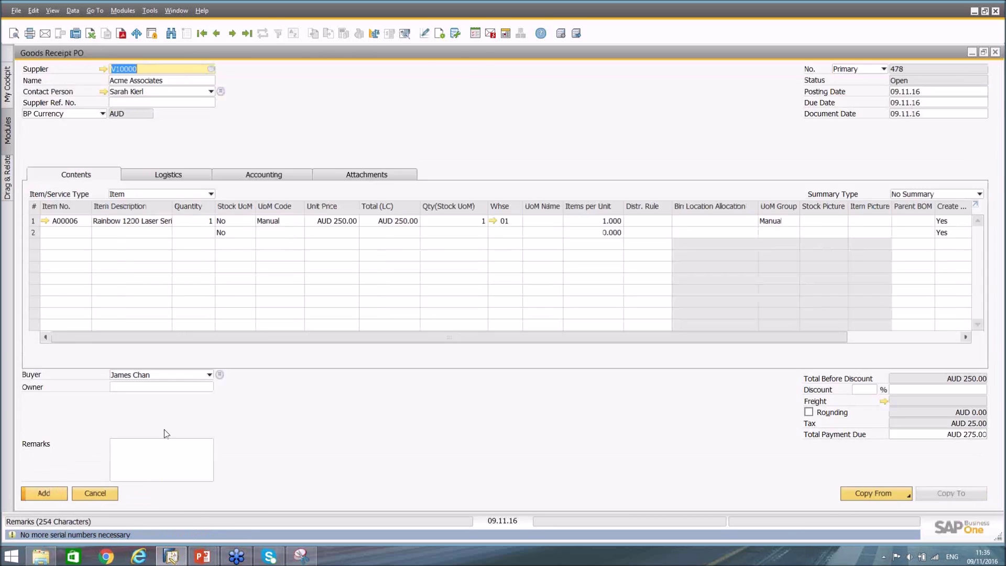
{"action": "left_click", "coordinate": [52, 493]}
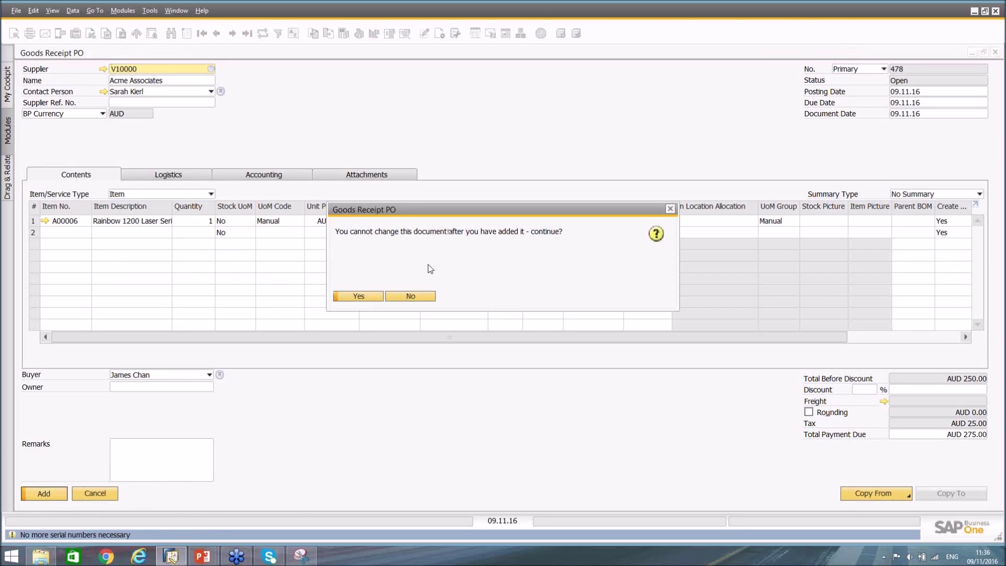
{"action": "left_click", "coordinate": [367, 296]}
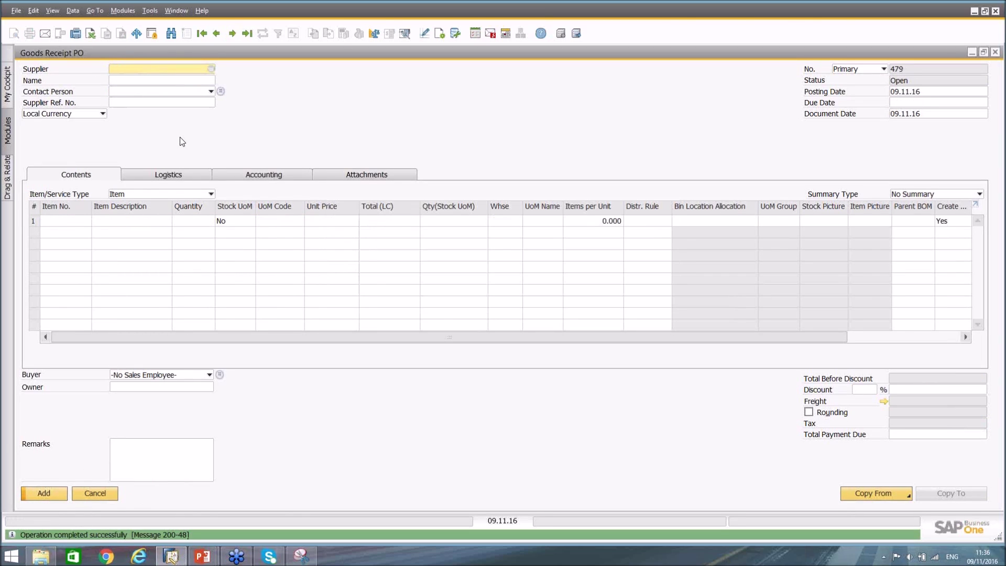
Fill a new goods receipt PO for Acme Associates with item A00006a, and check the serial management method in its master data
{"action": "key", "text": "Tab"}
{"action": "left_click", "coordinate": [104, 127]}
{"action": "double_click", "coordinate": [104, 127]}
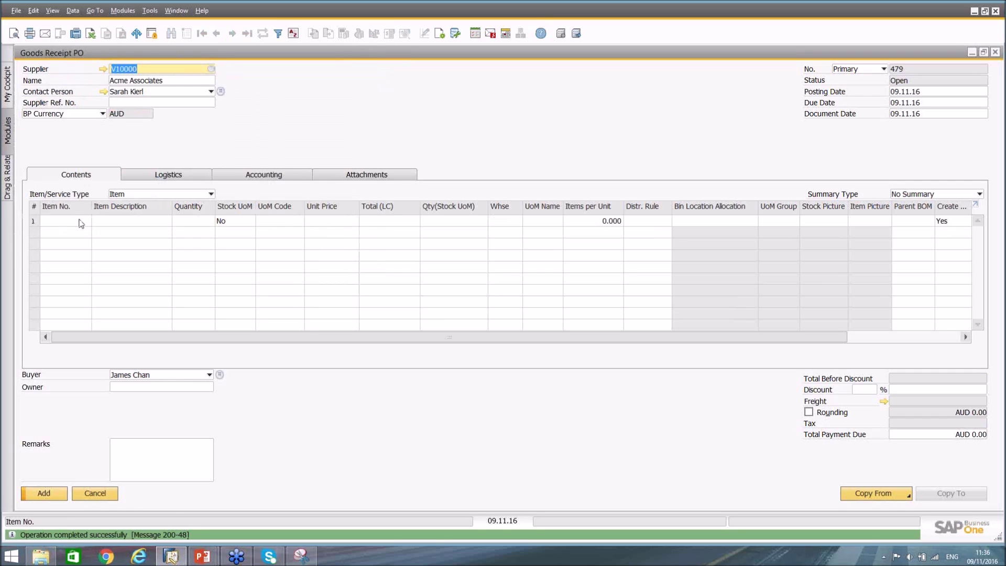
{"action": "left_click", "coordinate": [78, 221]}
{"action": "key", "text": "Tab"}
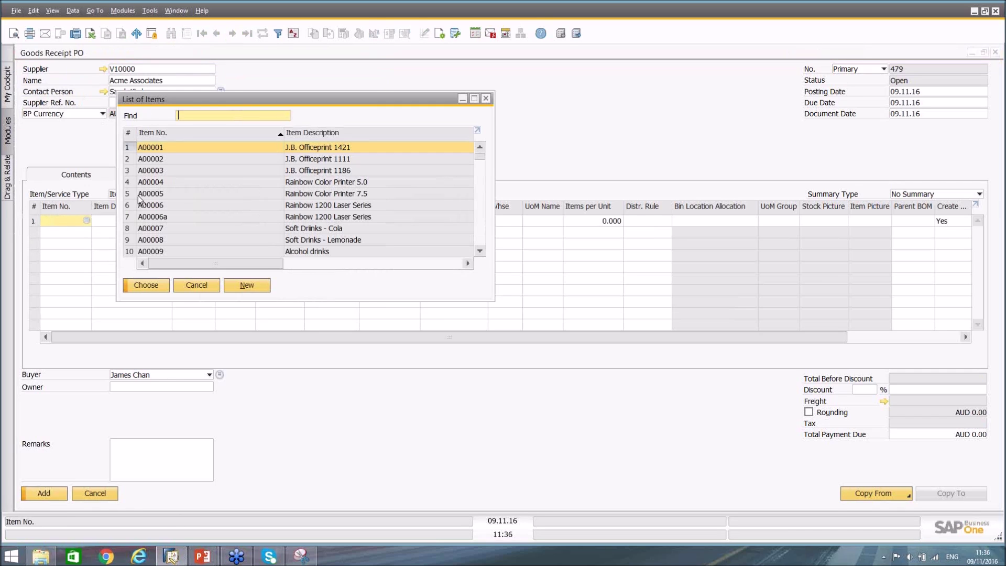
{"action": "double_click", "coordinate": [159, 217]}
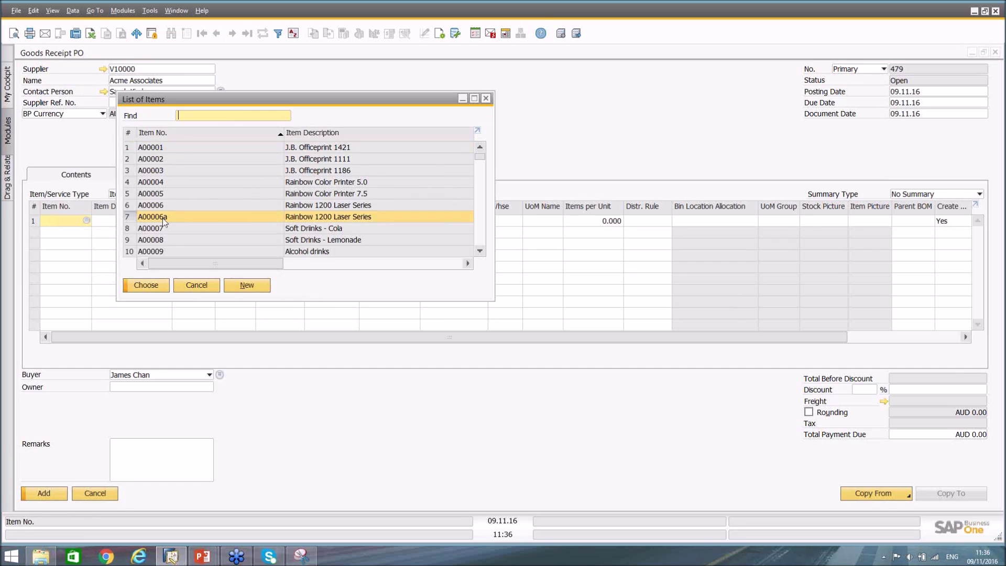
{"action": "left_click", "coordinate": [46, 221]}
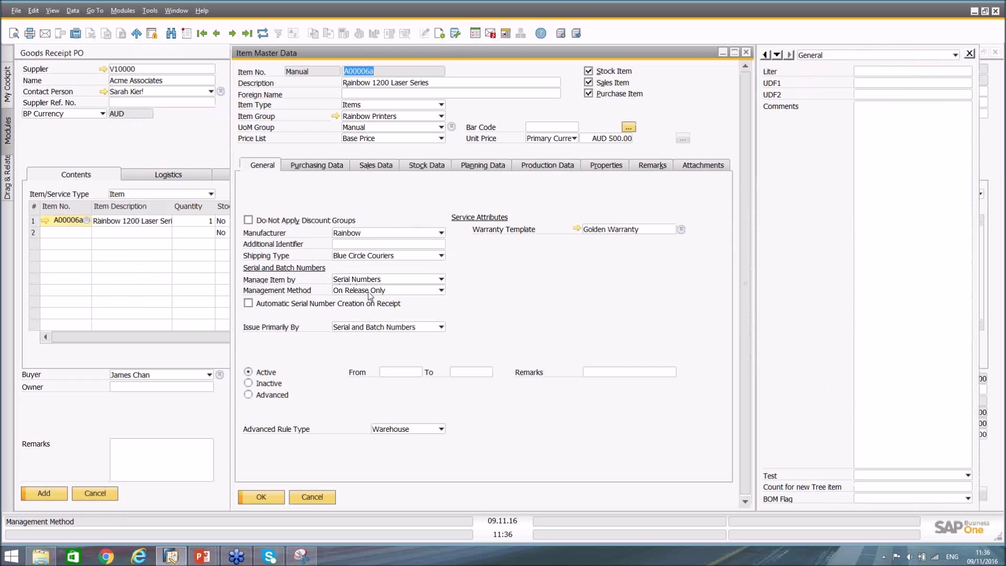
{"action": "left_click", "coordinate": [327, 502]}
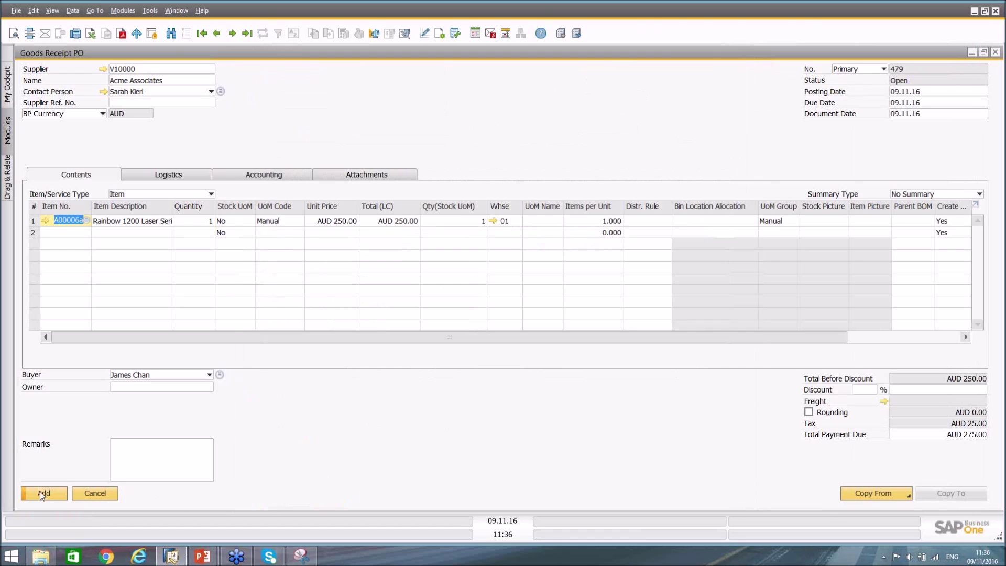
Add the goods receipt PO for item A00006a and close the form
{"action": "left_click", "coordinate": [40, 492]}
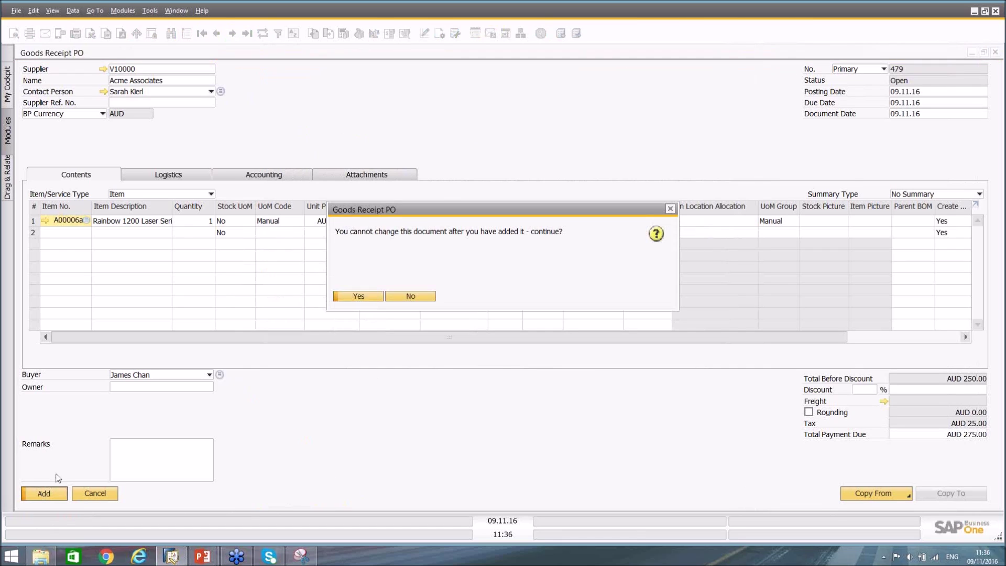
{"action": "left_click", "coordinate": [357, 297]}
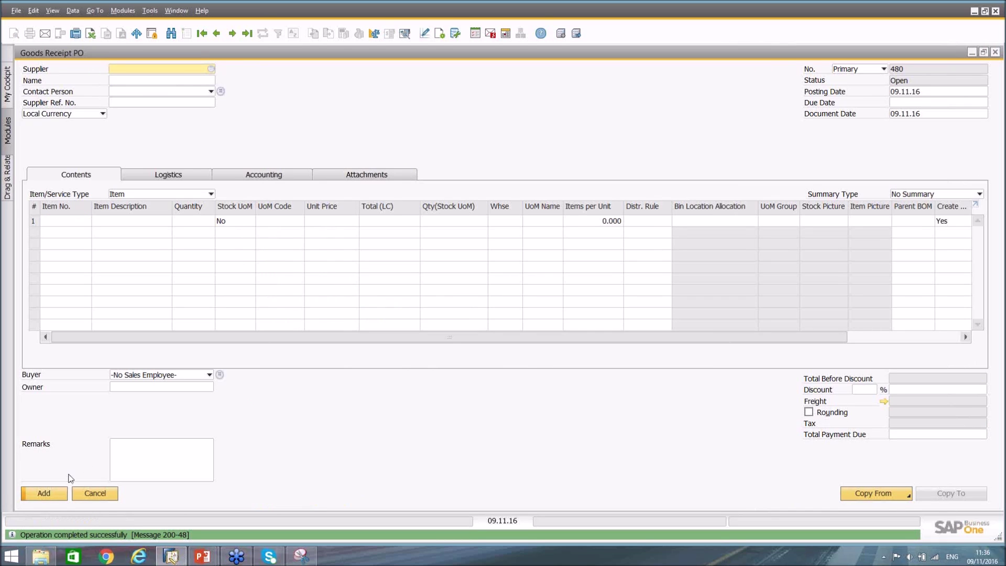
{"action": "left_click", "coordinate": [95, 493]}
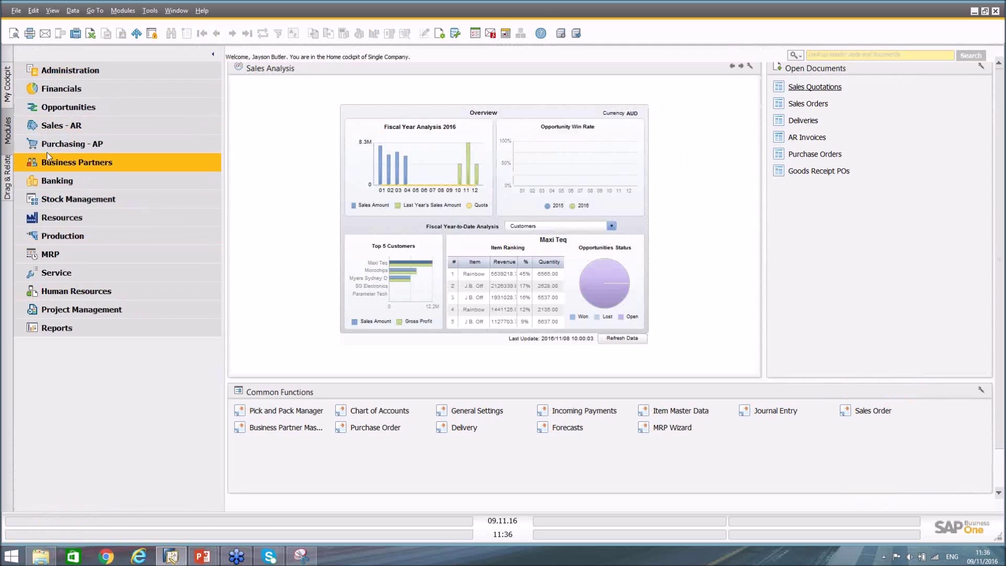
Open a new sales delivery for customer Maxi Teq
{"action": "left_click", "coordinate": [59, 125]}
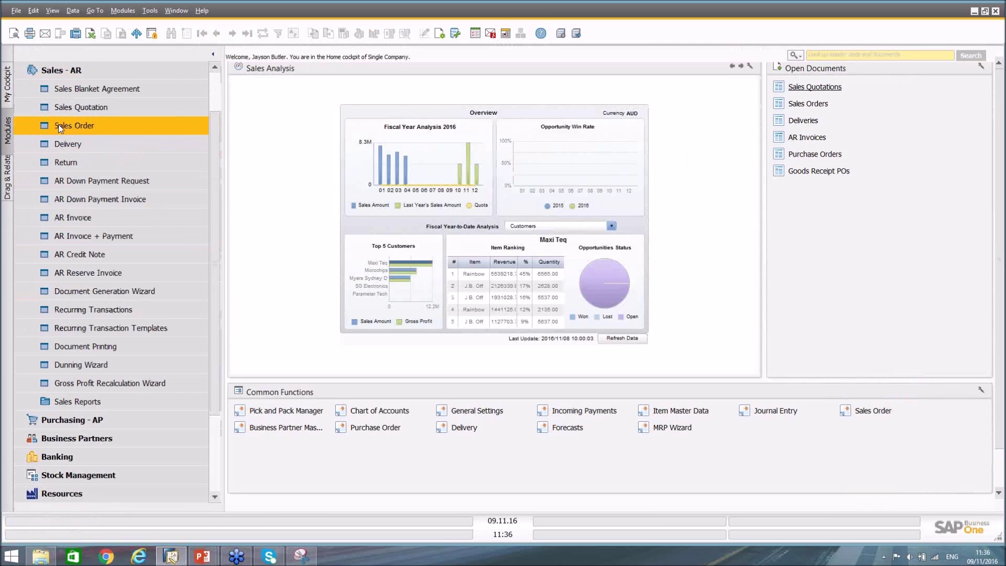
{"action": "left_click", "coordinate": [95, 144]}
{"action": "left_click", "coordinate": [680, 68]}
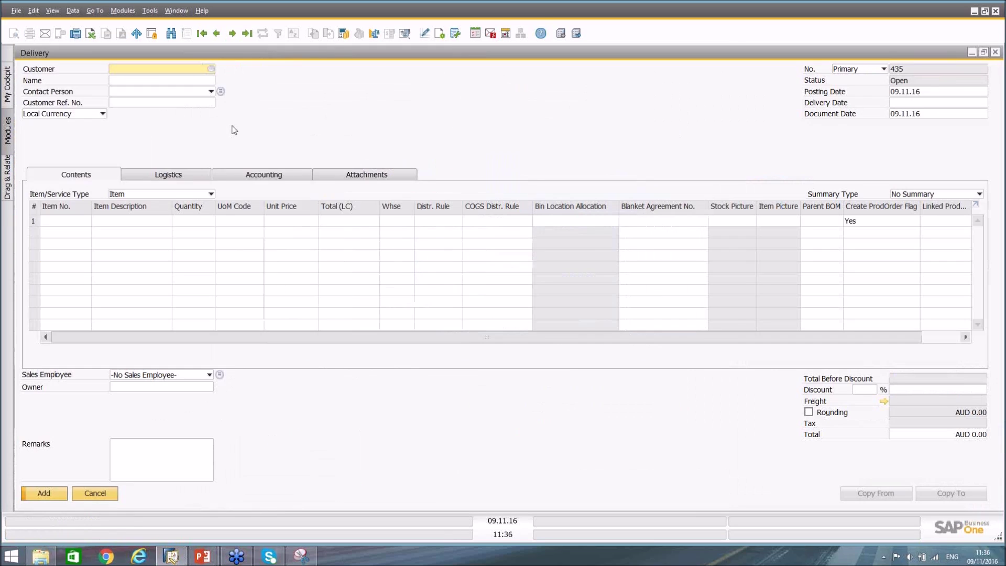
{"action": "key", "text": "Tab"}
{"action": "left_click", "coordinate": [130, 149]}
{"action": "double_click", "coordinate": [112, 136]}
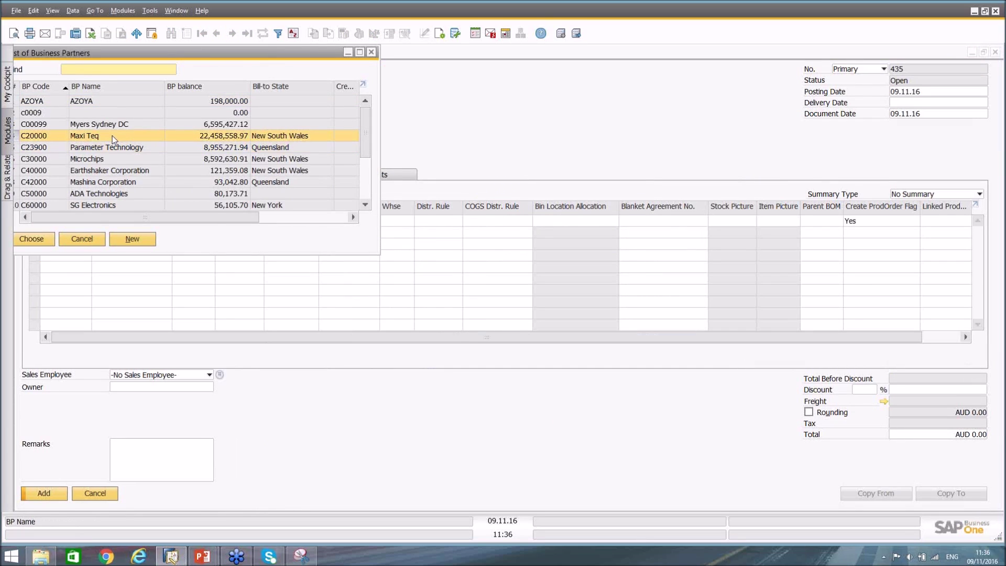
Enter item A00006 with quantity 2 on the delivery and submit it to reach the serial number selection
{"action": "left_click", "coordinate": [68, 220]}
{"action": "key", "text": "Tab"}
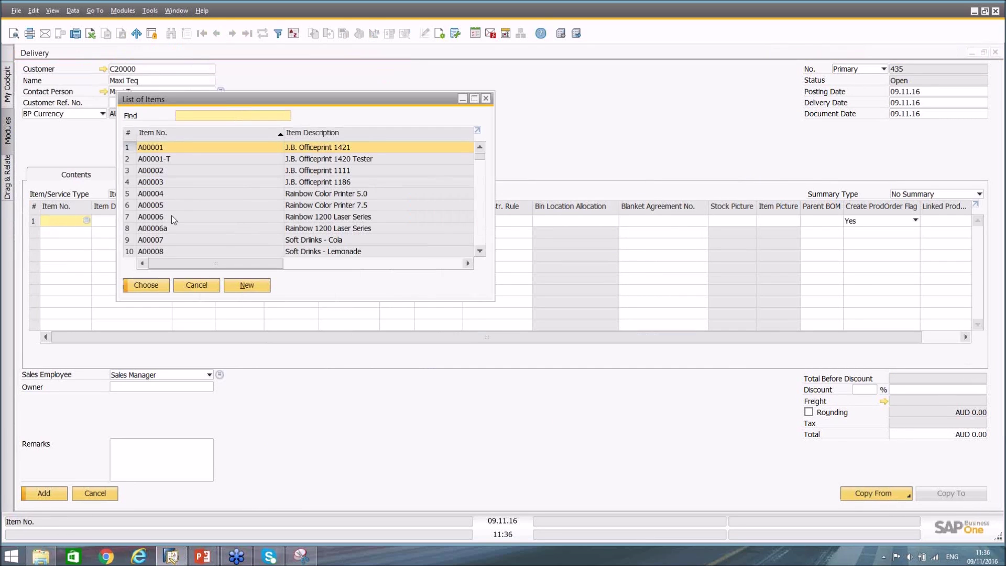
{"action": "double_click", "coordinate": [172, 216]}
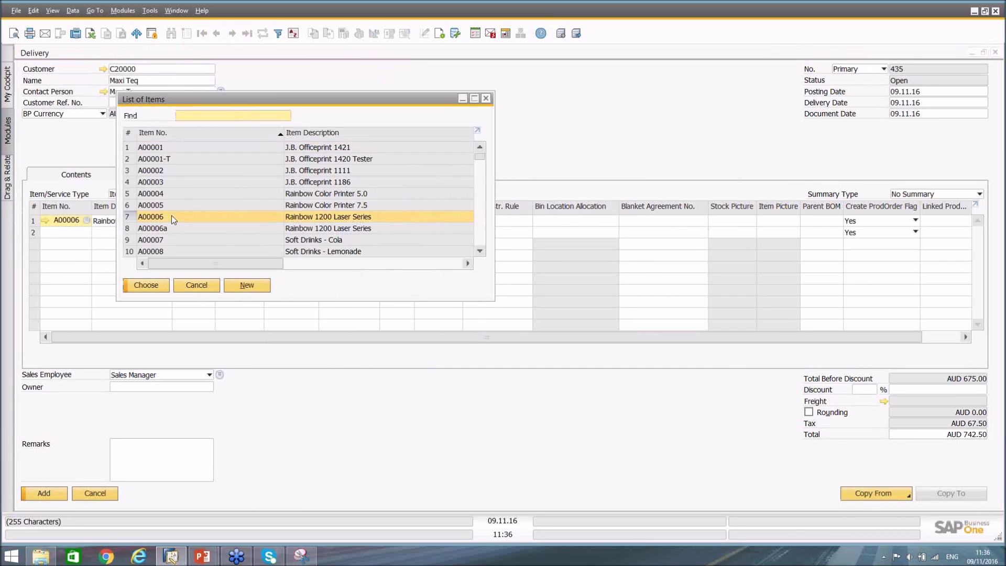
{"action": "type", "text": "2"}
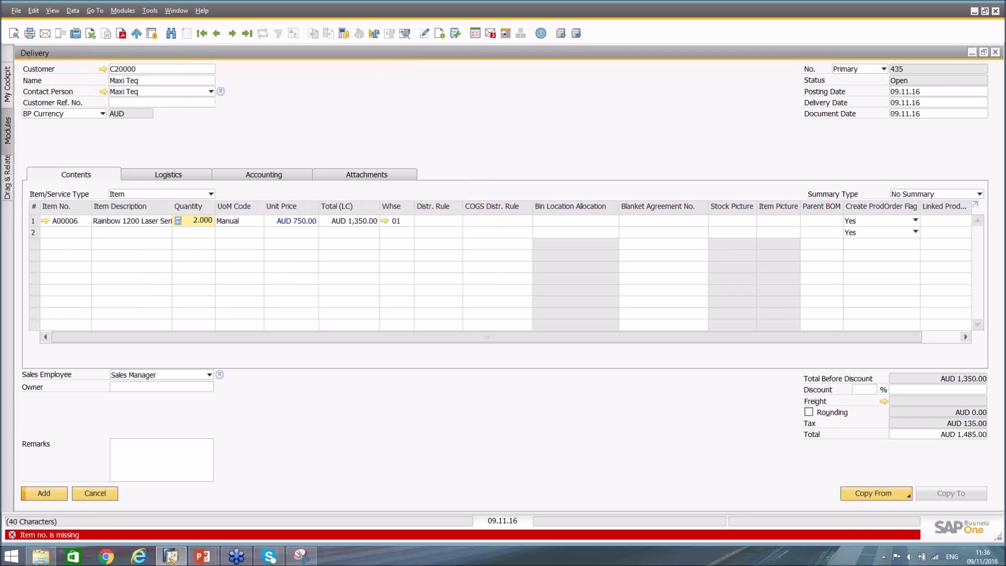
{"action": "key", "text": "Tab"}
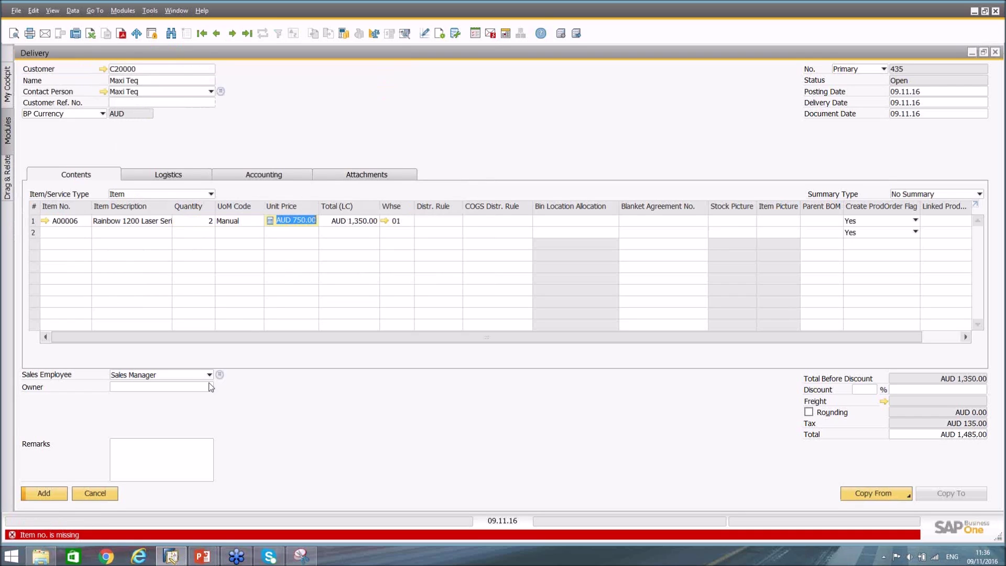
{"action": "left_click", "coordinate": [45, 494]}
{"action": "left_click", "coordinate": [358, 297]}
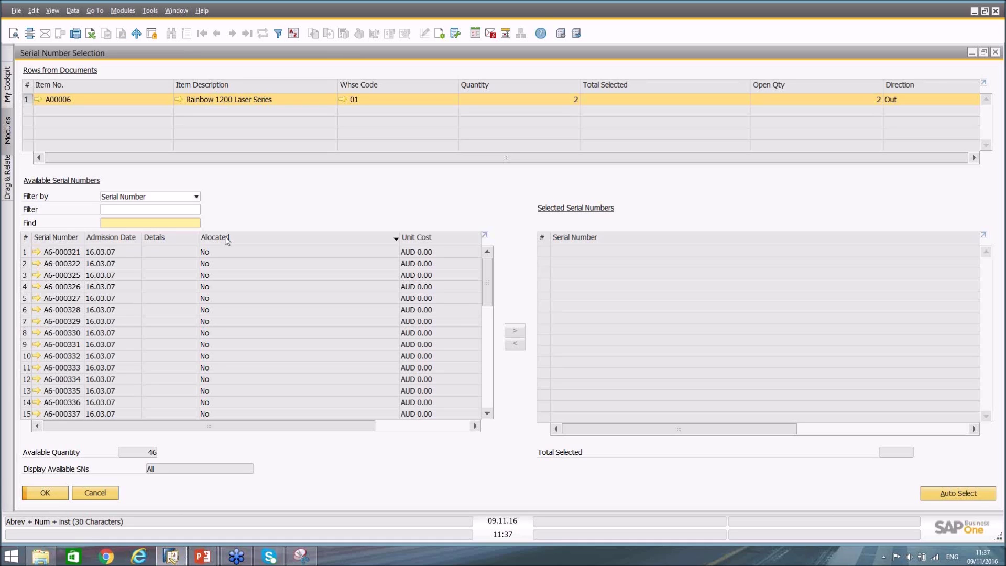
Try to find serial number A6-00322 among the available serial numbers
{"action": "left_click", "coordinate": [124, 226]}
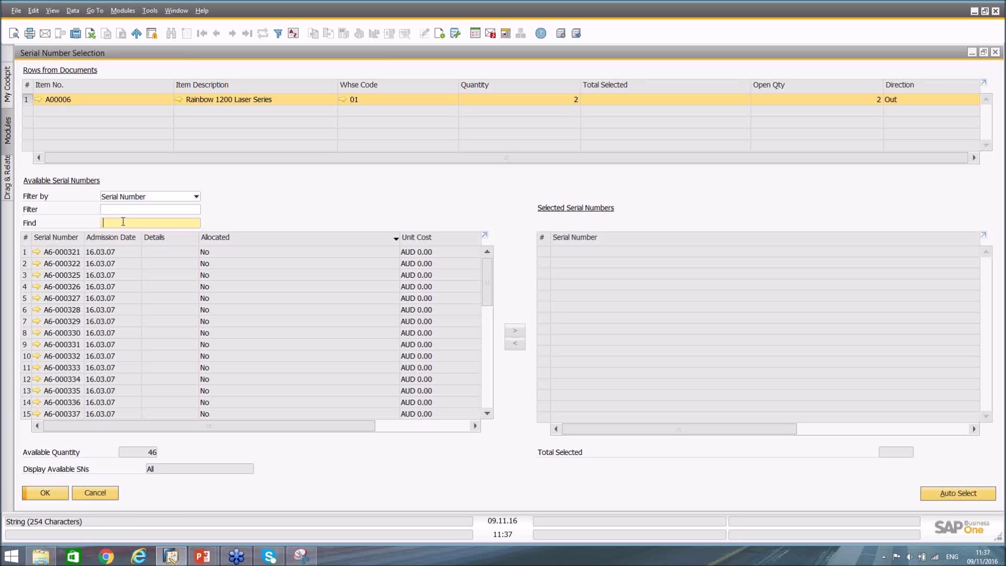
{"action": "left_click", "coordinate": [131, 224]}
{"action": "type", "text": "A6-00322"}
{"action": "key", "text": "Return"}
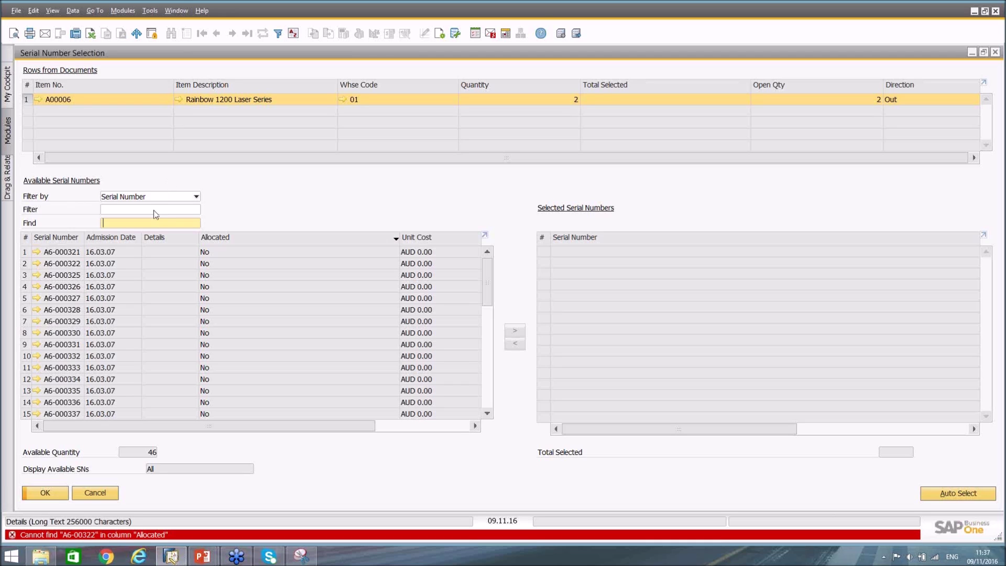
Sort the available list by serial number, and find and highlight A6-000332 and A6-000330
{"action": "left_click", "coordinate": [68, 239]}
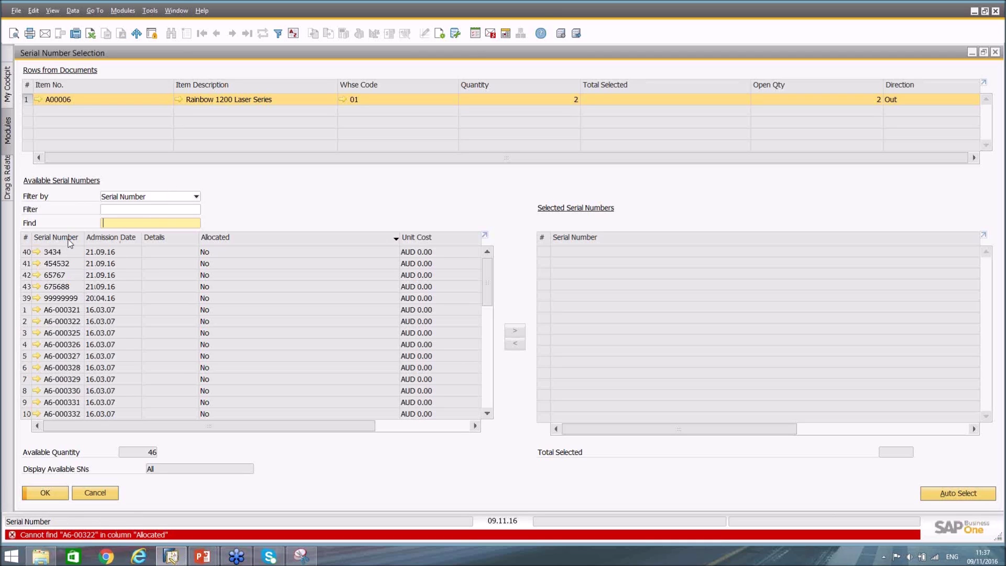
{"action": "type", "text": "A6-000332"}
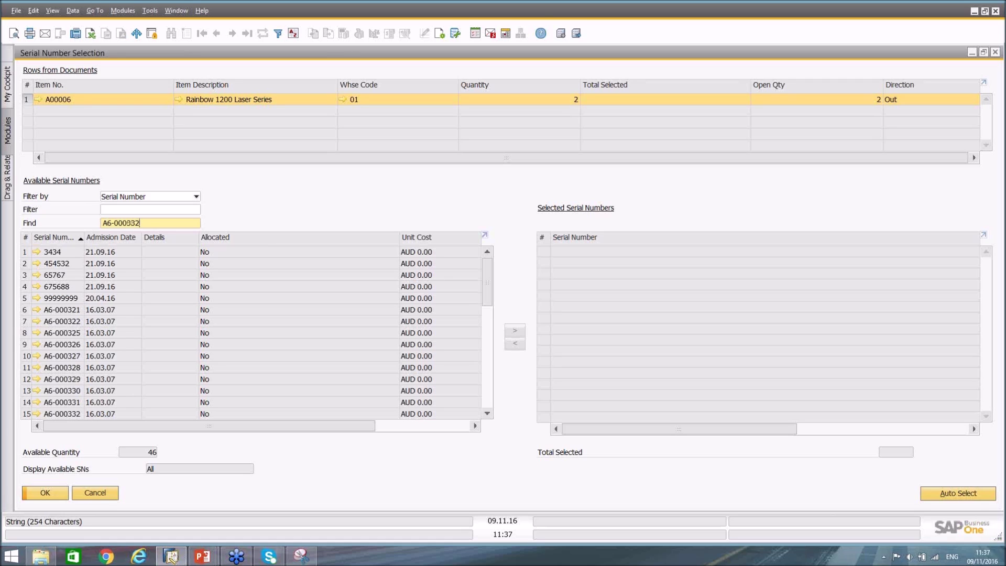
{"action": "key", "text": "Return"}
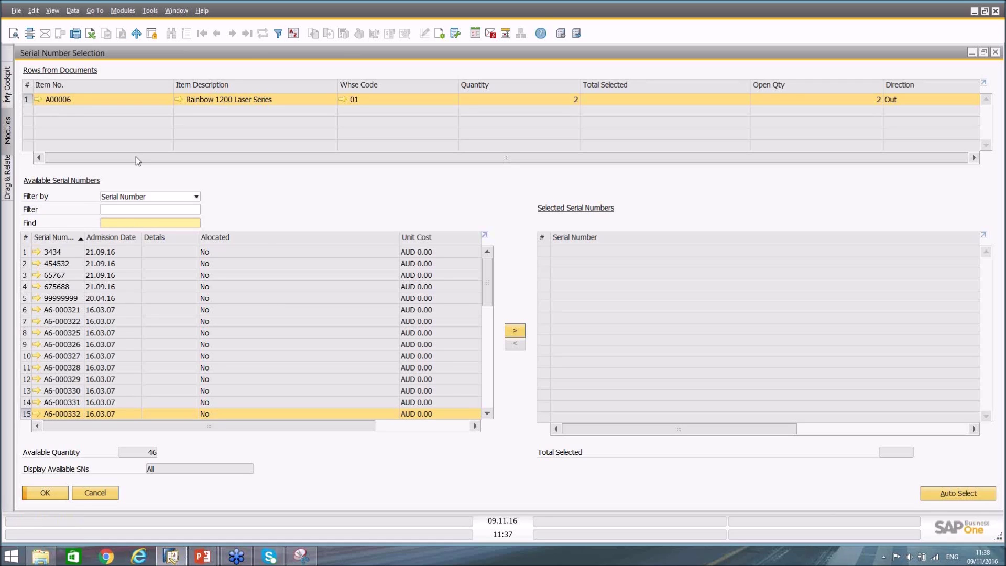
{"action": "type", "text": "A6-000330"}
{"action": "key", "text": "Return"}
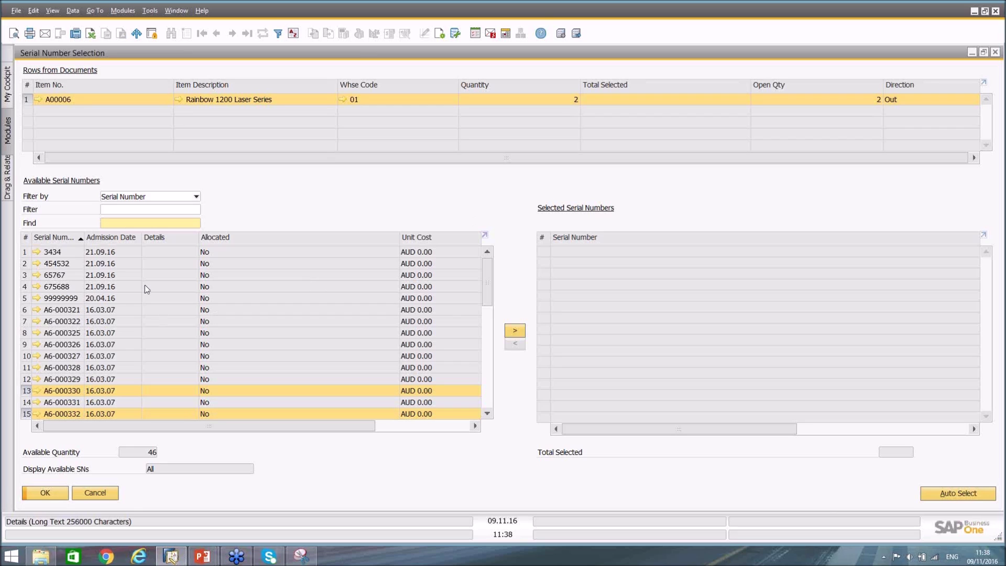
Allocate the two highlighted serial numbers to item A00006 and add the Maxi Teq delivery
{"action": "left_click", "coordinate": [516, 331]}
{"action": "left_click", "coordinate": [46, 495]}
{"action": "left_click", "coordinate": [46, 494]}
{"action": "left_click", "coordinate": [57, 496]}
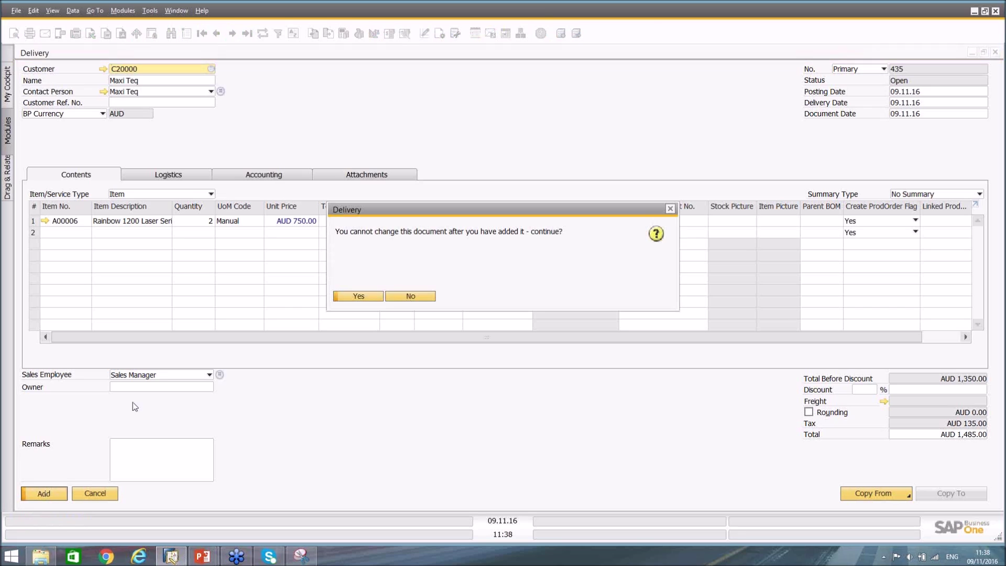
{"action": "left_click", "coordinate": [352, 295]}
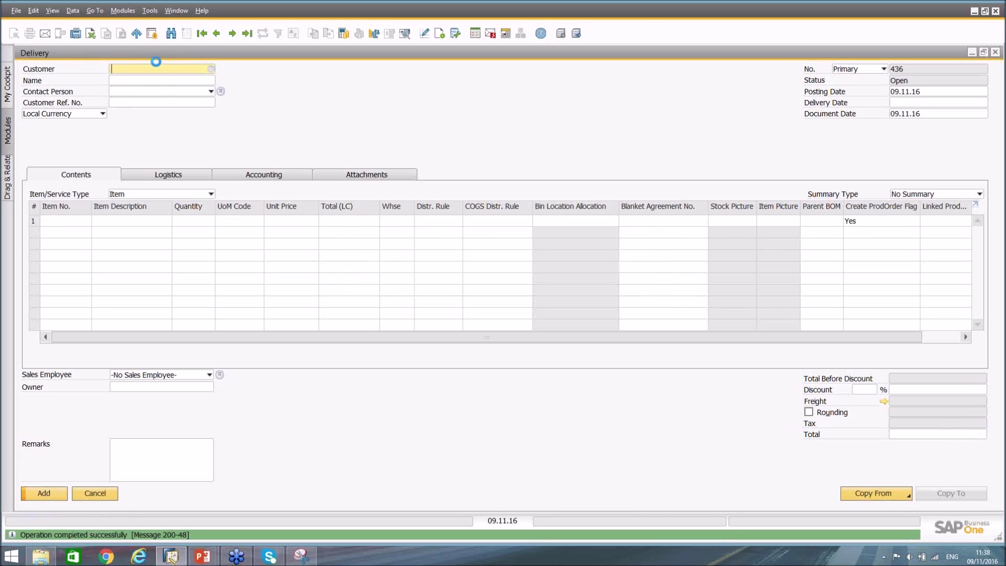
Fill a new delivery for Myers Sydney DC with item A00006a, keeping the quantity at 1
{"action": "key", "text": "Tab"}
{"action": "double_click", "coordinate": [79, 127]}
{"action": "left_click", "coordinate": [63, 223]}
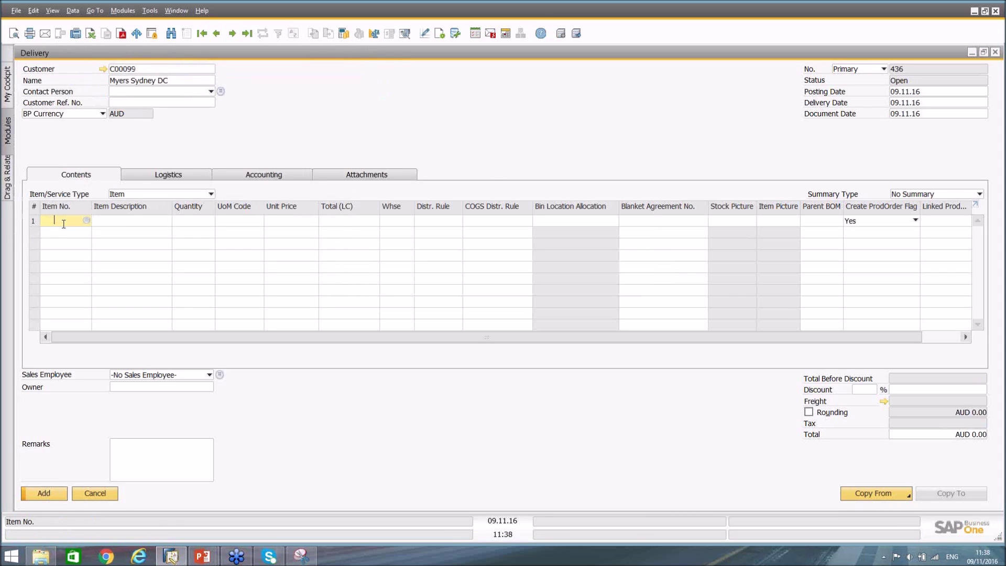
{"action": "key", "text": "Tab"}
{"action": "left_click", "coordinate": [162, 229]}
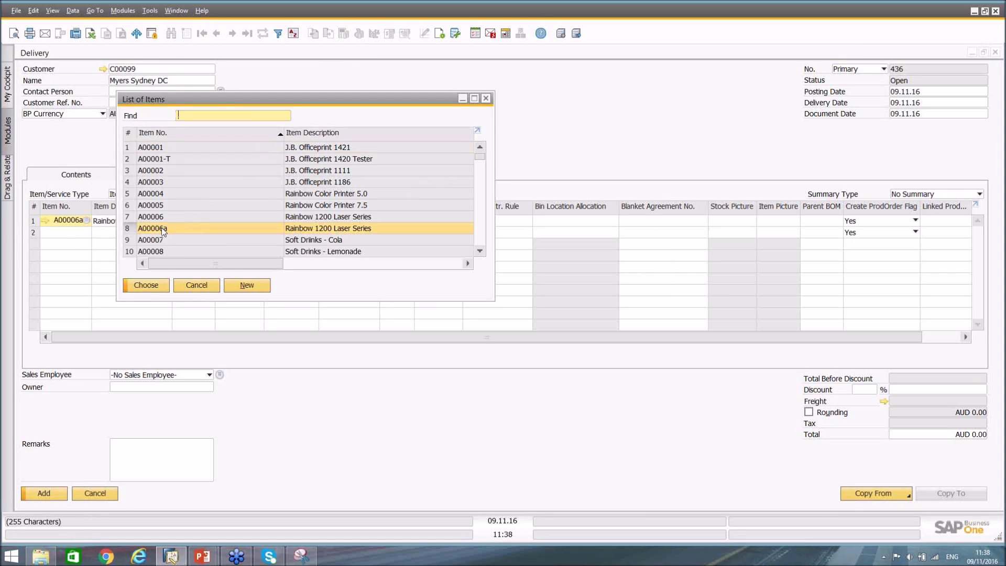
{"action": "double_click", "coordinate": [162, 229]}
{"action": "left_click", "coordinate": [195, 223]}
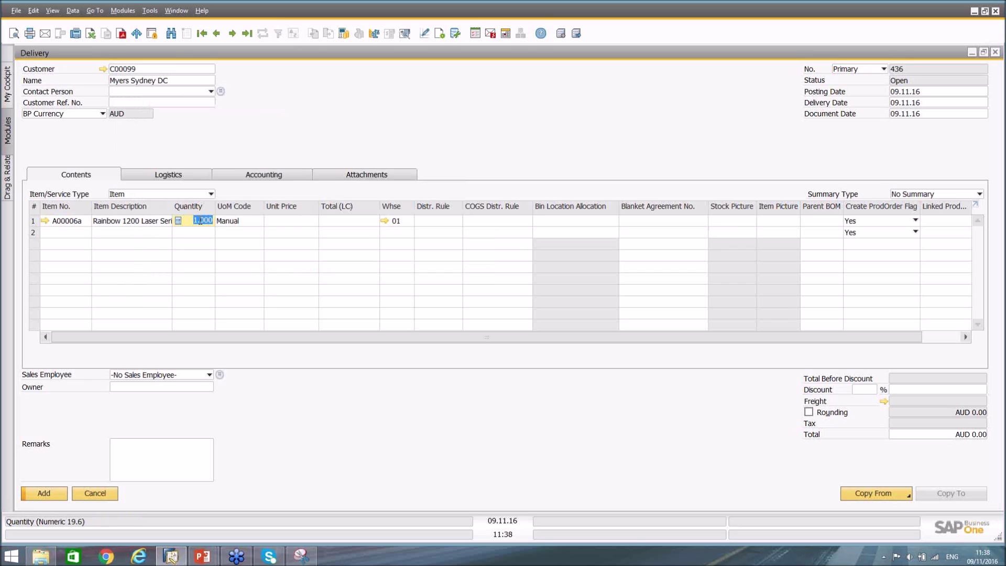
Submit the Myers Sydney DC delivery with a zero total to reach the serial number selection
{"action": "left_click", "coordinate": [56, 496]}
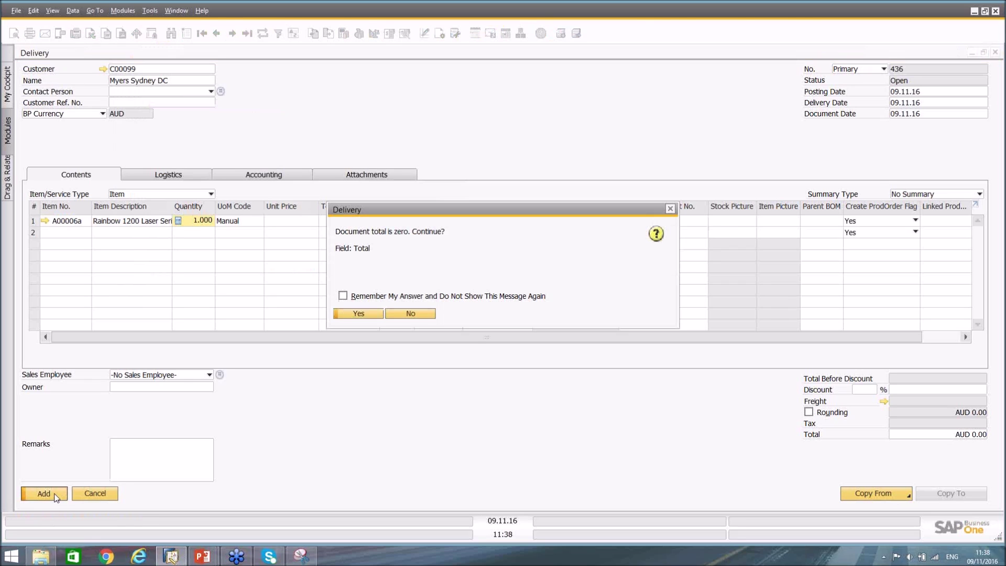
{"action": "left_click", "coordinate": [366, 312]}
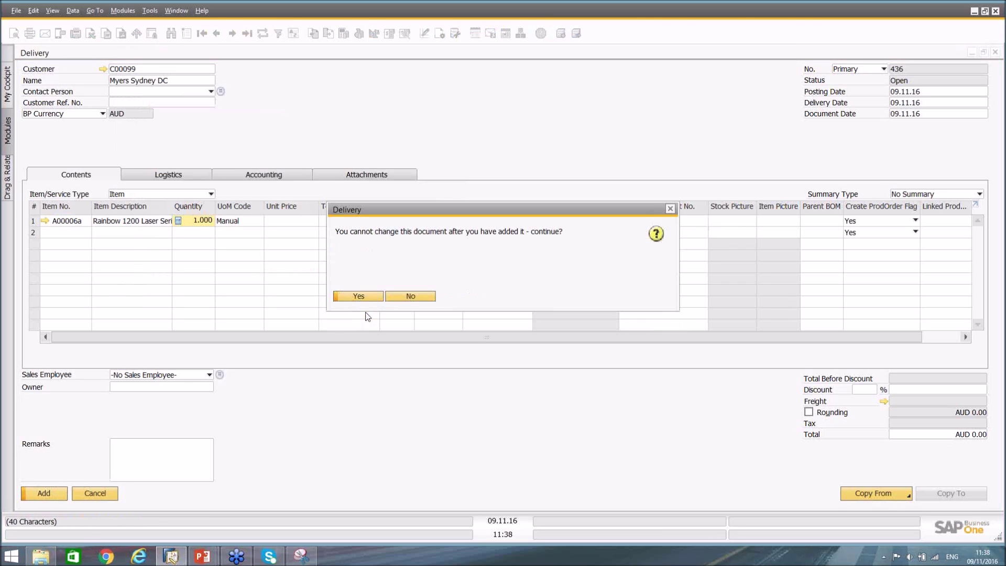
{"action": "left_click", "coordinate": [355, 295]}
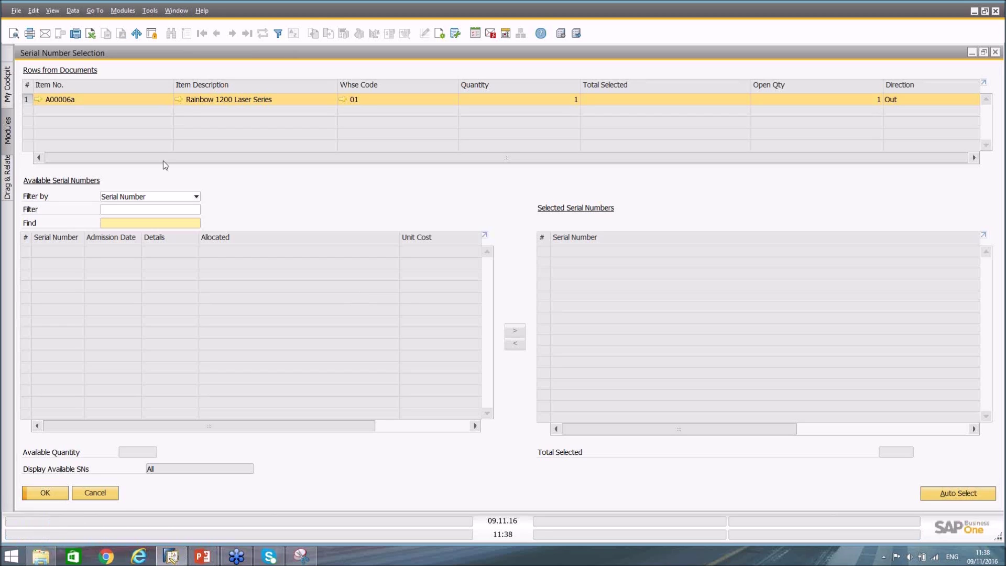
{"action": "right_click", "coordinate": [240, 212]}
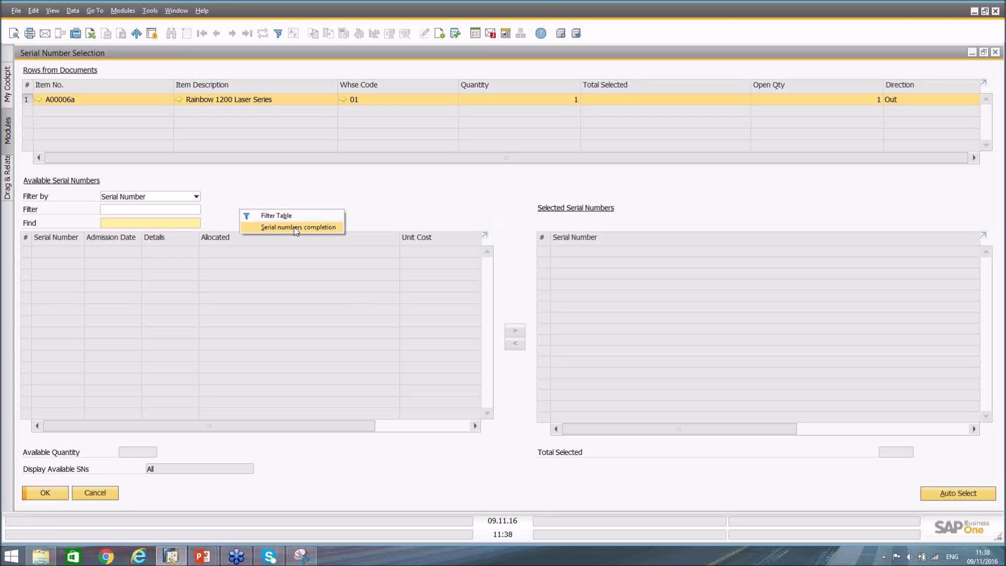
{"action": "left_click", "coordinate": [124, 11]}
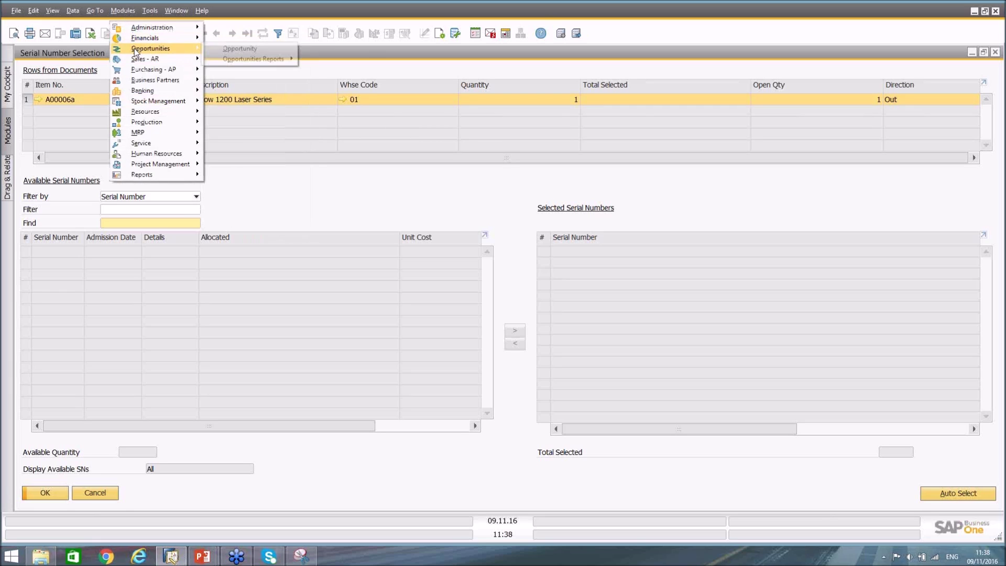
{"action": "mouse_move", "coordinate": [138, 63]}
{"action": "mouse_move", "coordinate": [157, 101]}
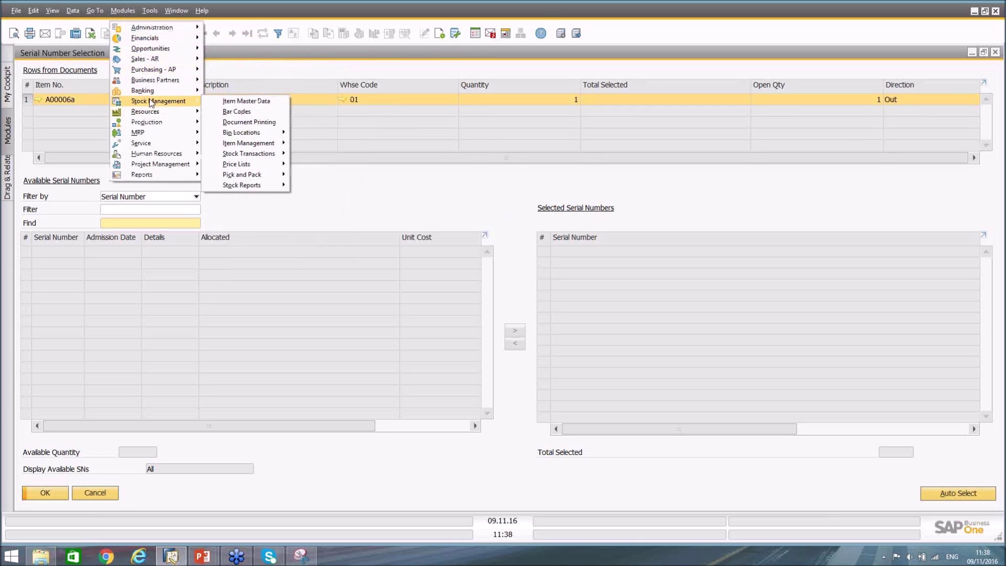
{"action": "mouse_move", "coordinate": [252, 145]}
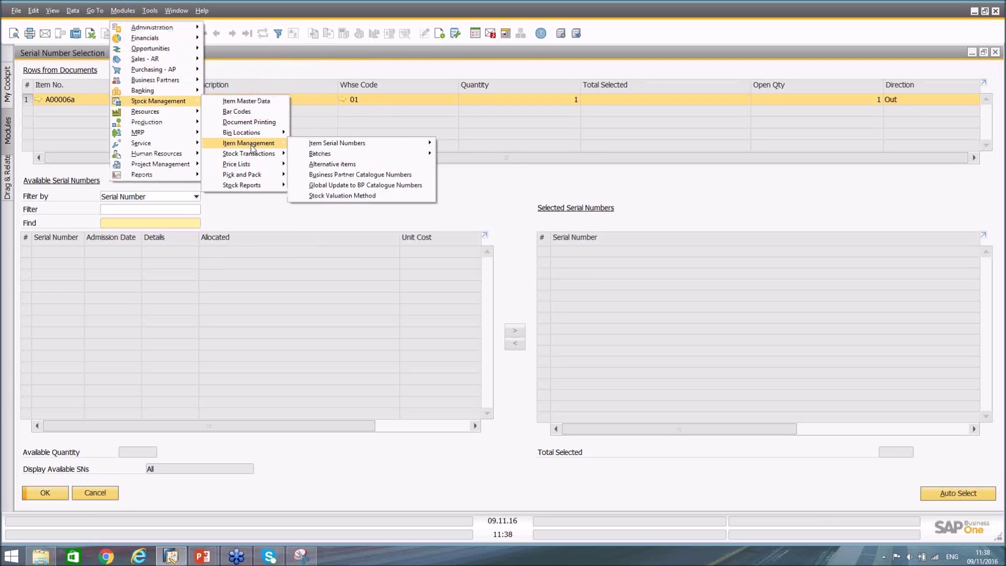
{"action": "mouse_move", "coordinate": [334, 146]}
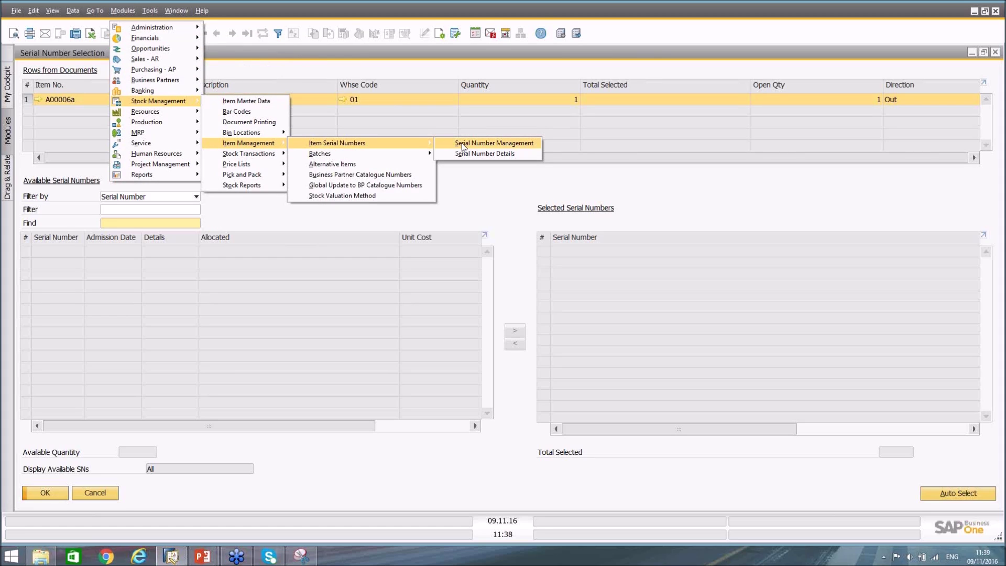
{"action": "left_click", "coordinate": [258, 209]}
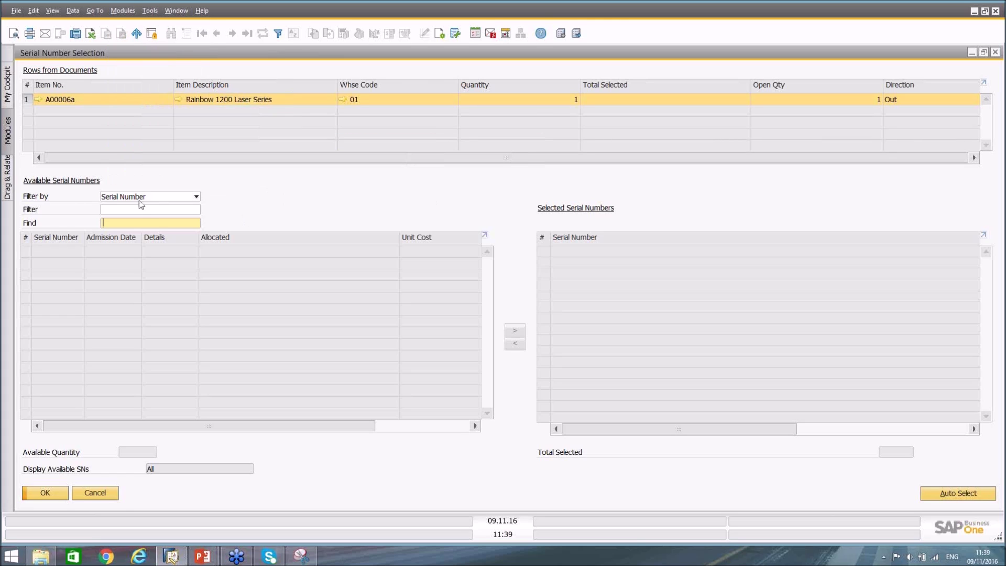
Start serial numbers completion for item A00006a with the Complete operation and the default selection criteria
{"action": "right_click", "coordinate": [251, 203]}
{"action": "left_click", "coordinate": [295, 215]}
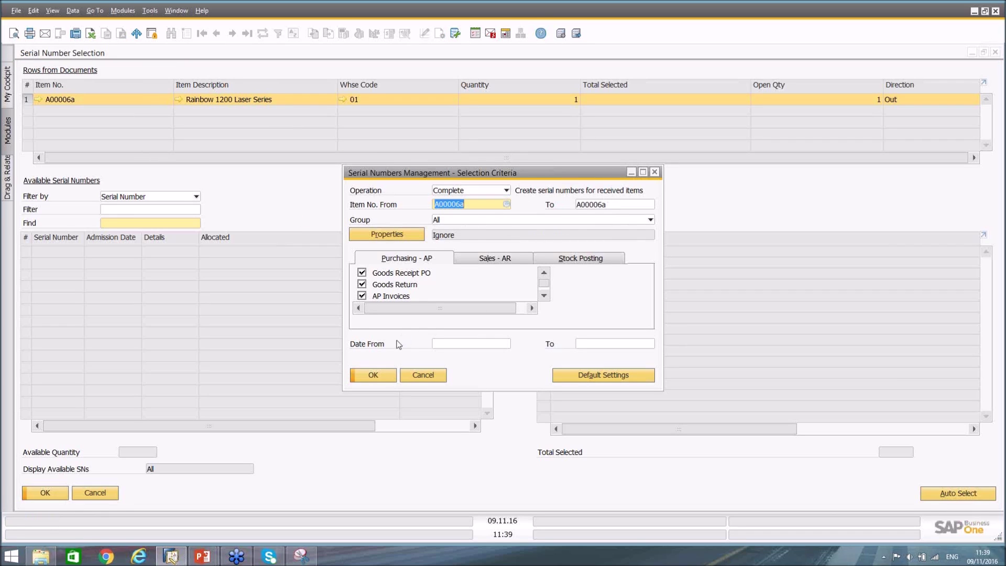
{"action": "left_click", "coordinate": [373, 375]}
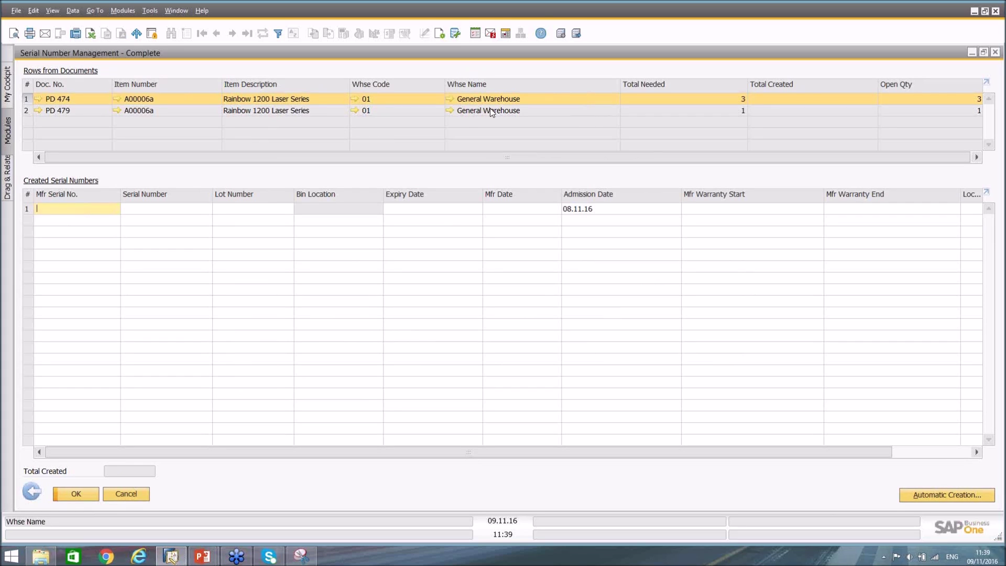
Create serial number S12156 for the A00006a row of document PD 479 and save it
{"action": "left_click", "coordinate": [492, 111]}
{"action": "left_click", "coordinate": [156, 210]}
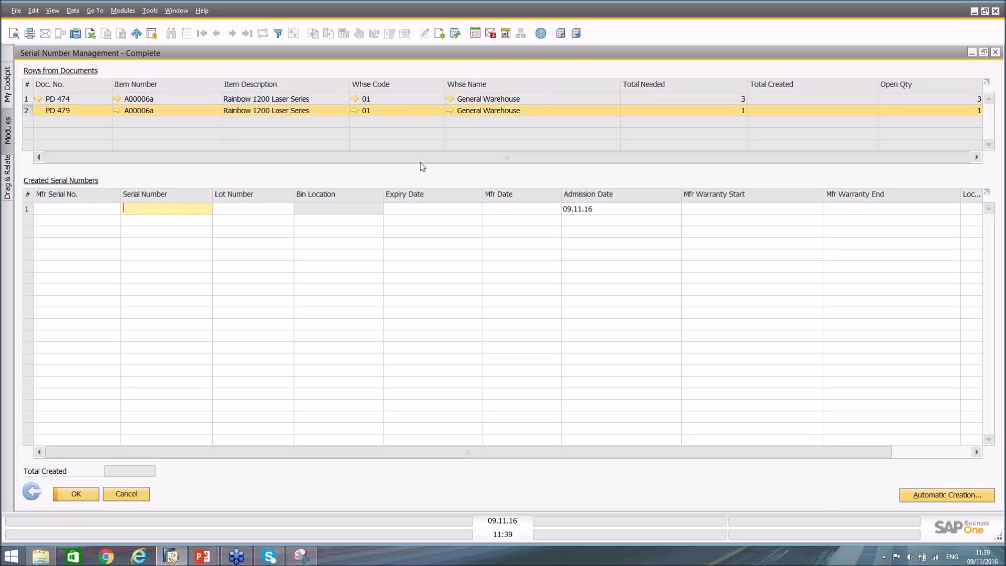
{"action": "type", "text": "S12156"}
{"action": "left_click", "coordinate": [84, 496]}
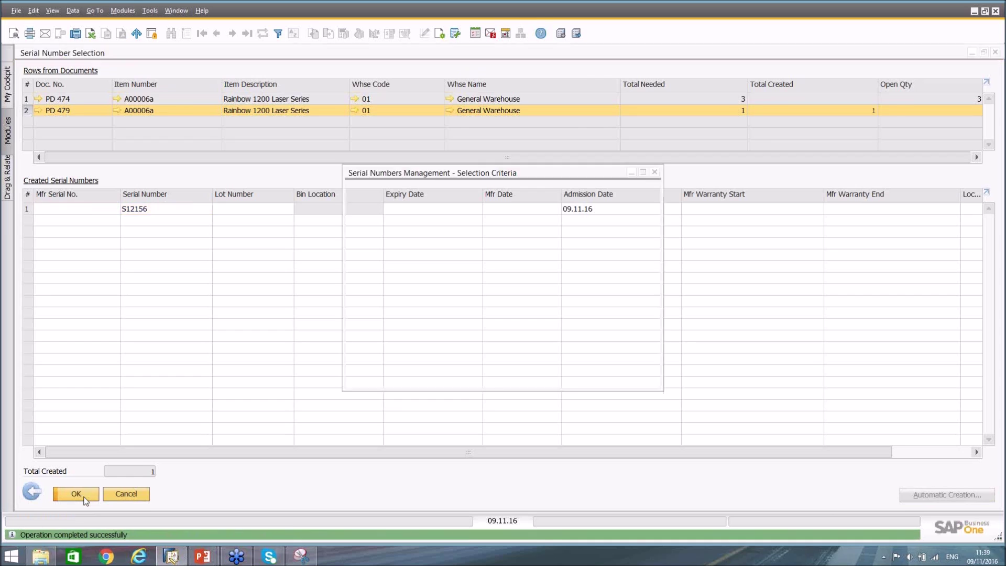
Allocate serial number S12156 to item A00006a and confirm the serial number selection
{"action": "left_click", "coordinate": [30, 251]}
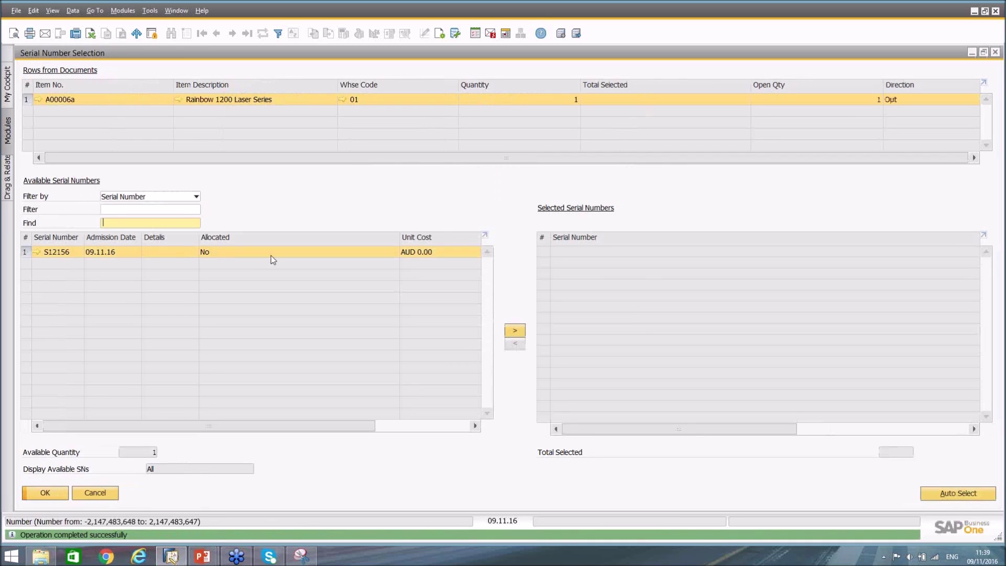
{"action": "left_click", "coordinate": [515, 330]}
{"action": "left_click", "coordinate": [45, 494]}
{"action": "left_click", "coordinate": [45, 495]}
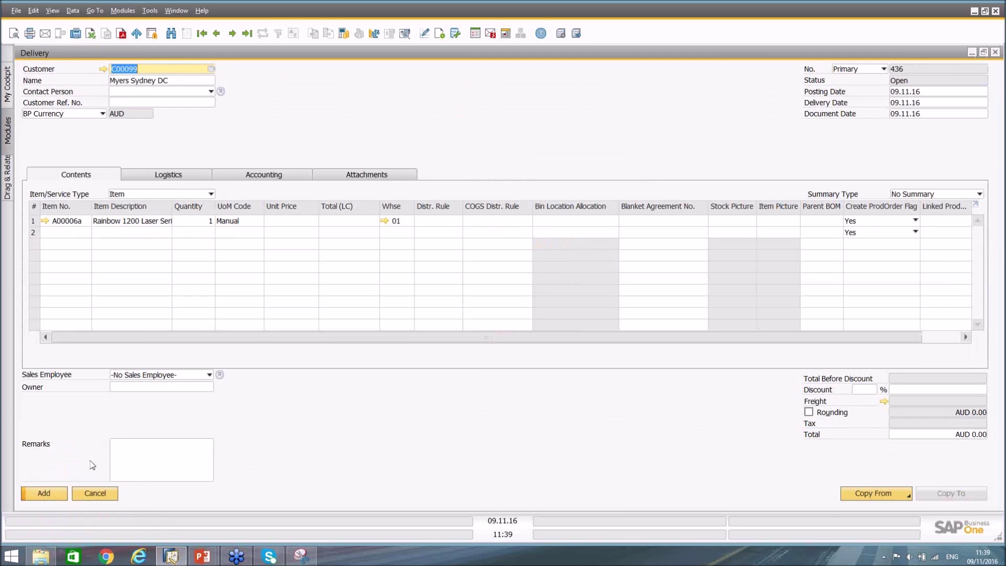
Add the Myers Sydney DC delivery with a zero total and close the delivery form
{"action": "left_click", "coordinate": [51, 493]}
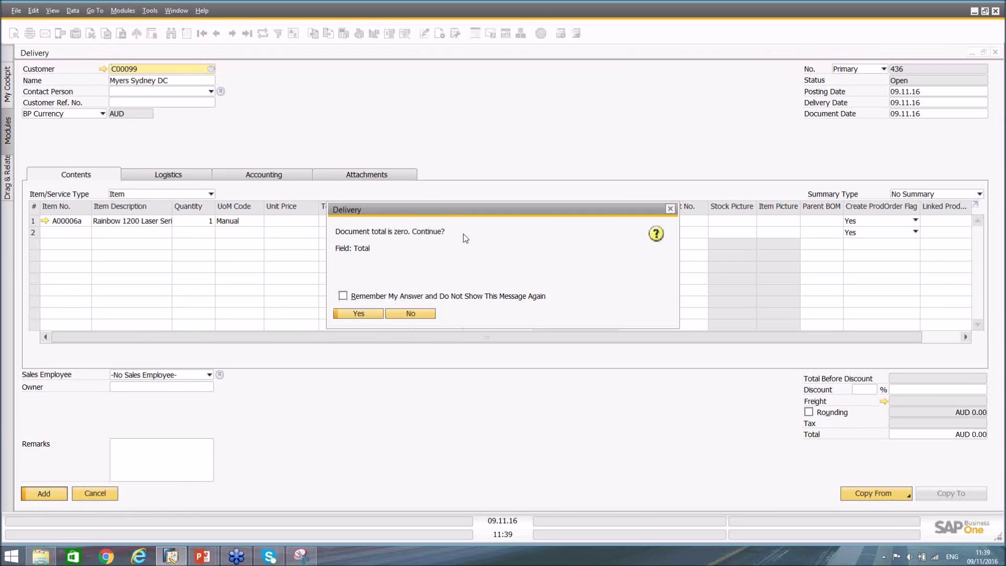
{"action": "left_click", "coordinate": [374, 316]}
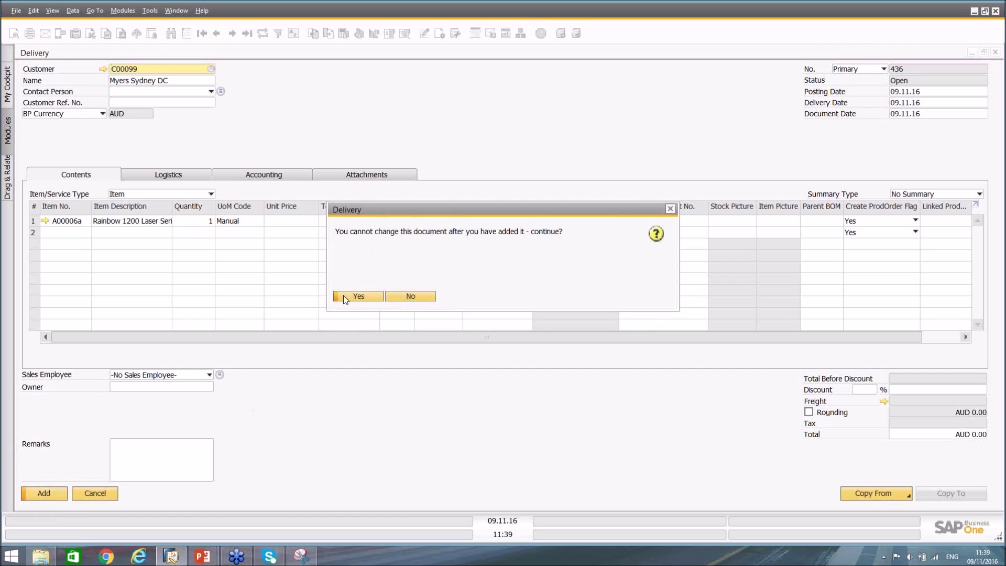
{"action": "left_click", "coordinate": [358, 296]}
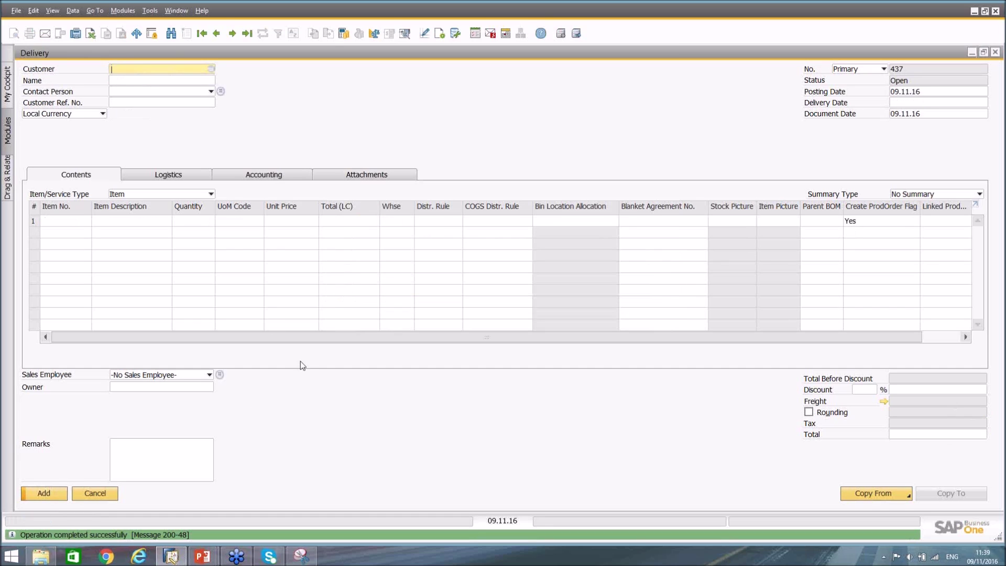
{"action": "left_click", "coordinate": [105, 495]}
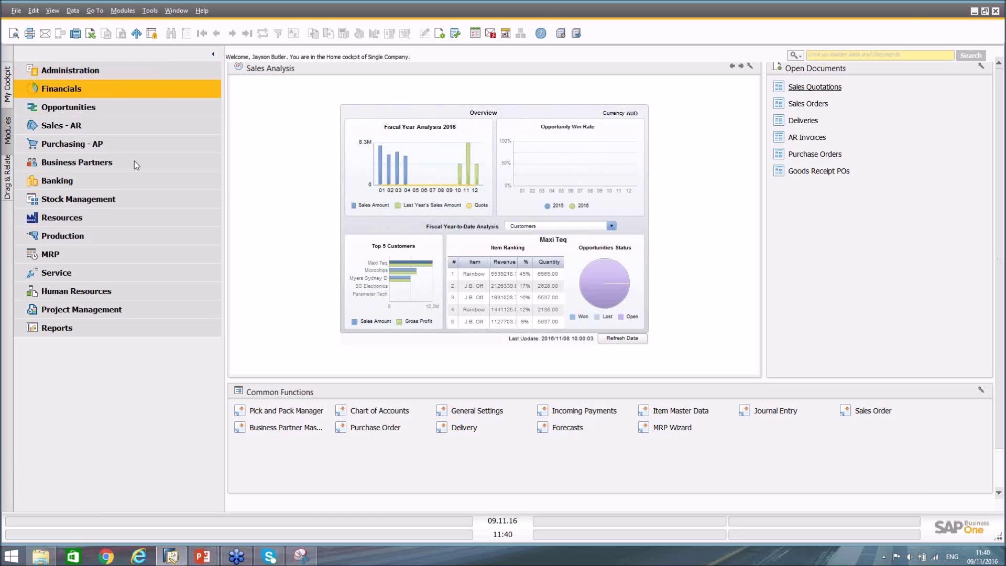
Open the Pick and Pack Manager and list the open sales orders for General Warehouse 01 with grouping set to None
{"action": "left_click", "coordinate": [94, 198]}
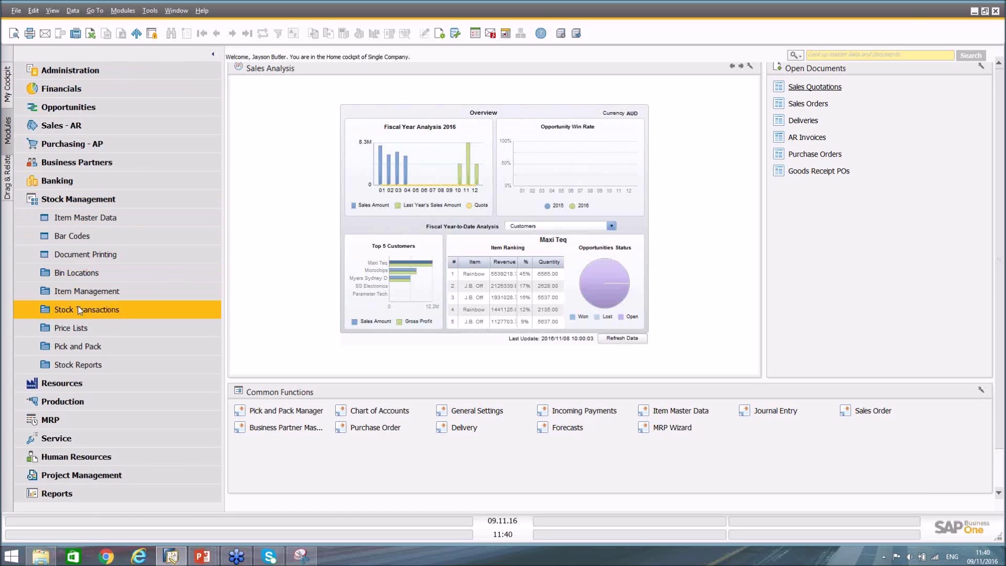
{"action": "left_click", "coordinate": [87, 347]}
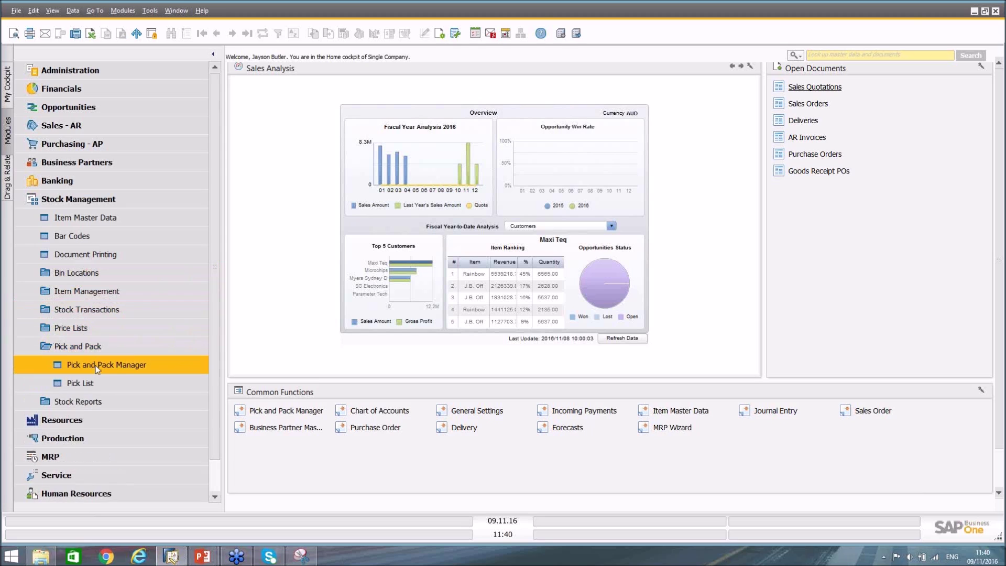
{"action": "left_click", "coordinate": [118, 366]}
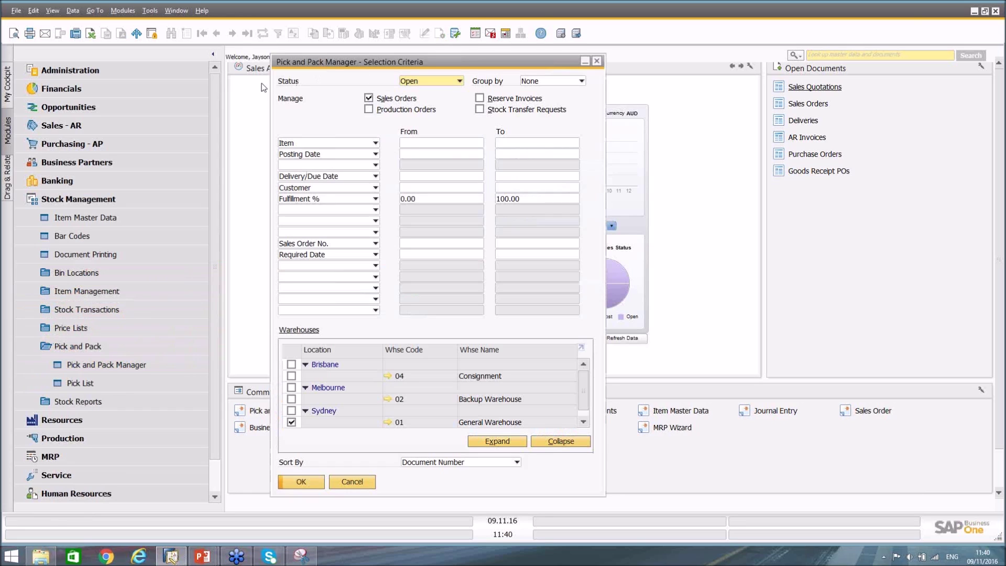
{"action": "left_click", "coordinate": [548, 83]}
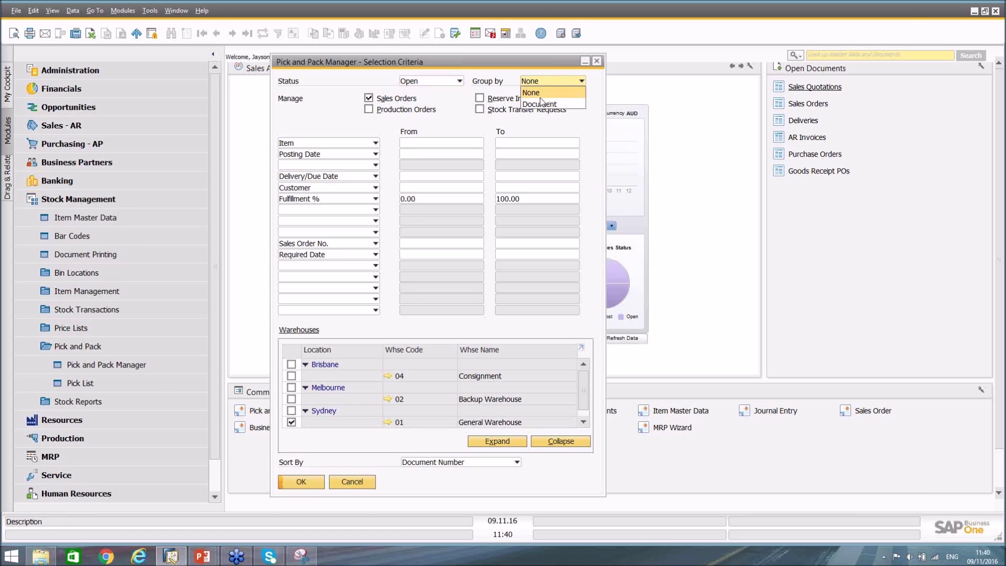
{"action": "left_click", "coordinate": [536, 69]}
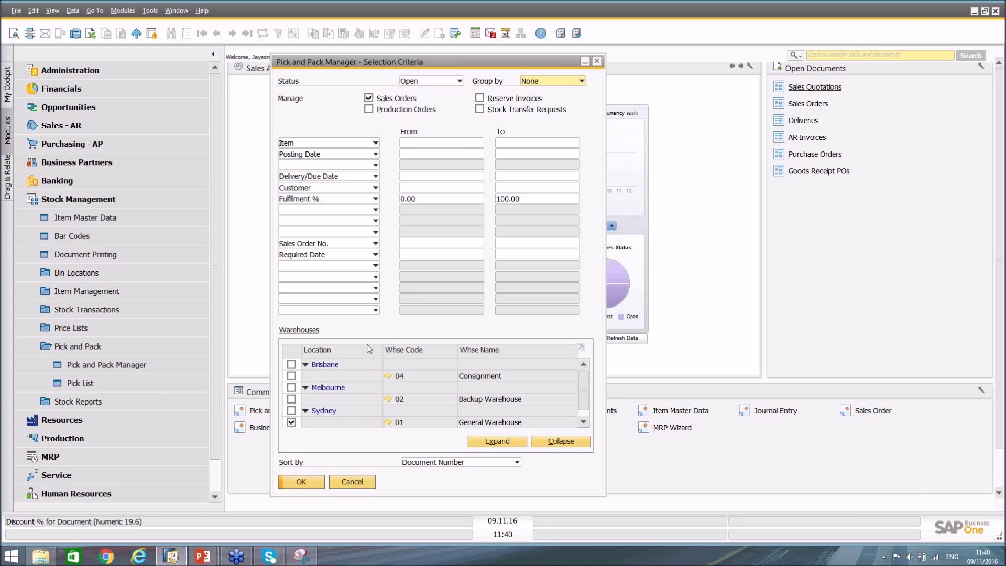
{"action": "left_click", "coordinate": [301, 482]}
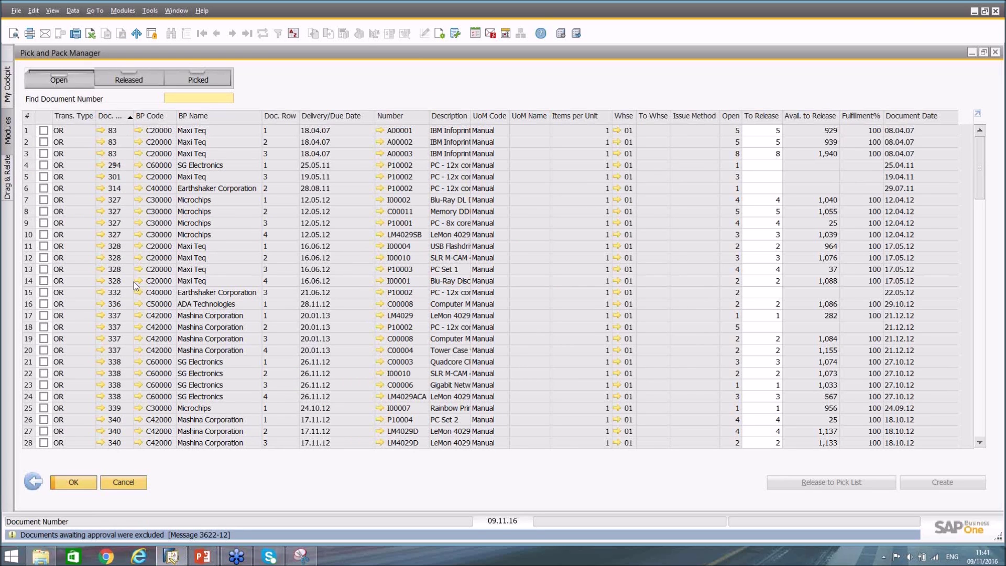
List the open sales orders grouped by Document, expand and collapse the rows, and return to the selection criteria
{"action": "left_click", "coordinate": [34, 482]}
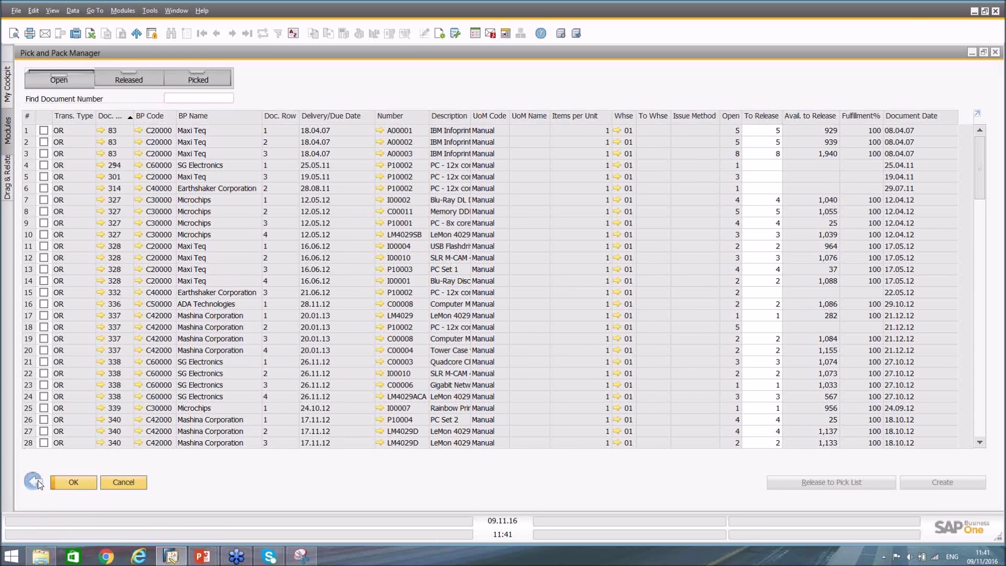
{"action": "left_click", "coordinate": [581, 81]}
{"action": "left_click", "coordinate": [542, 102]}
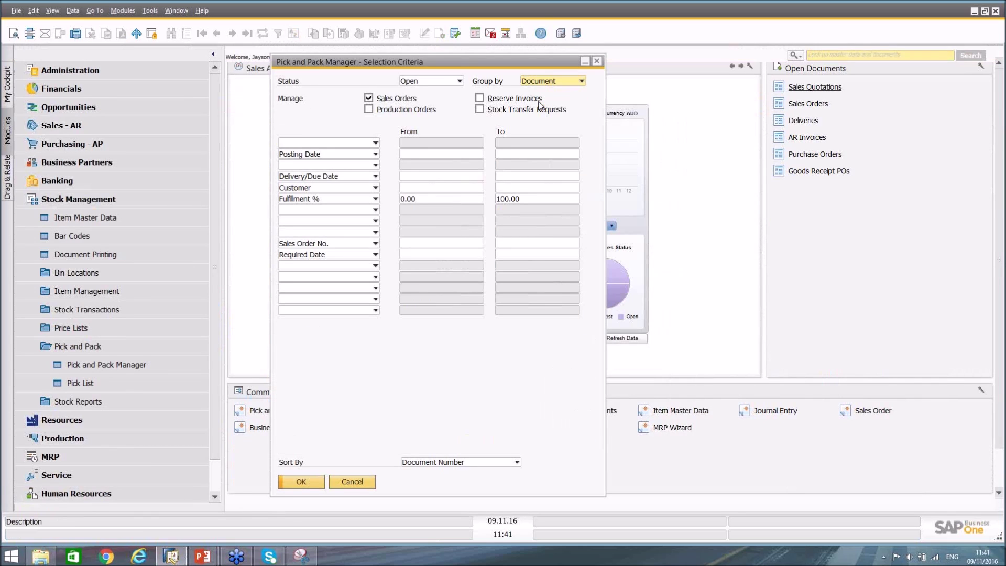
{"action": "left_click", "coordinate": [296, 482]}
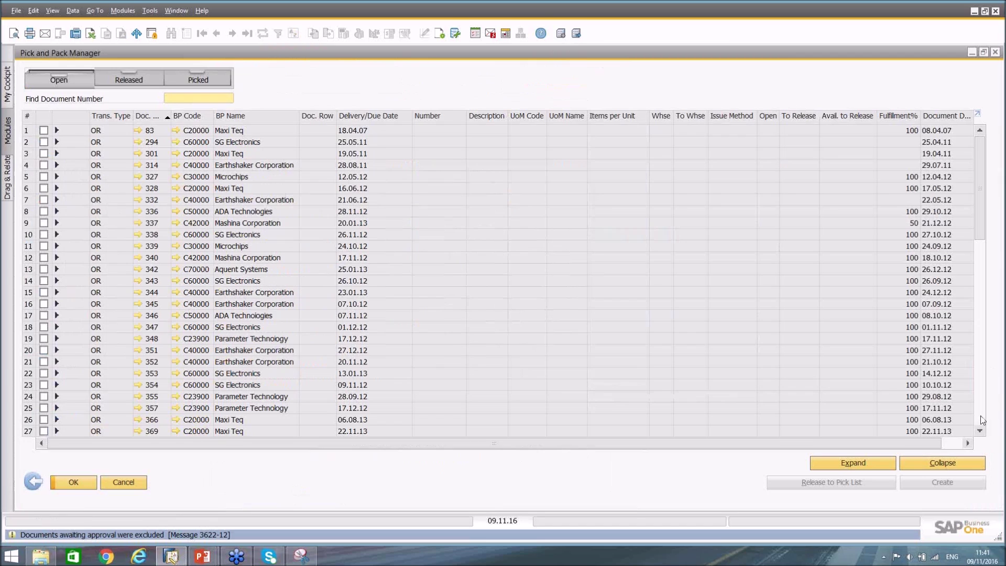
{"action": "left_click", "coordinate": [864, 463]}
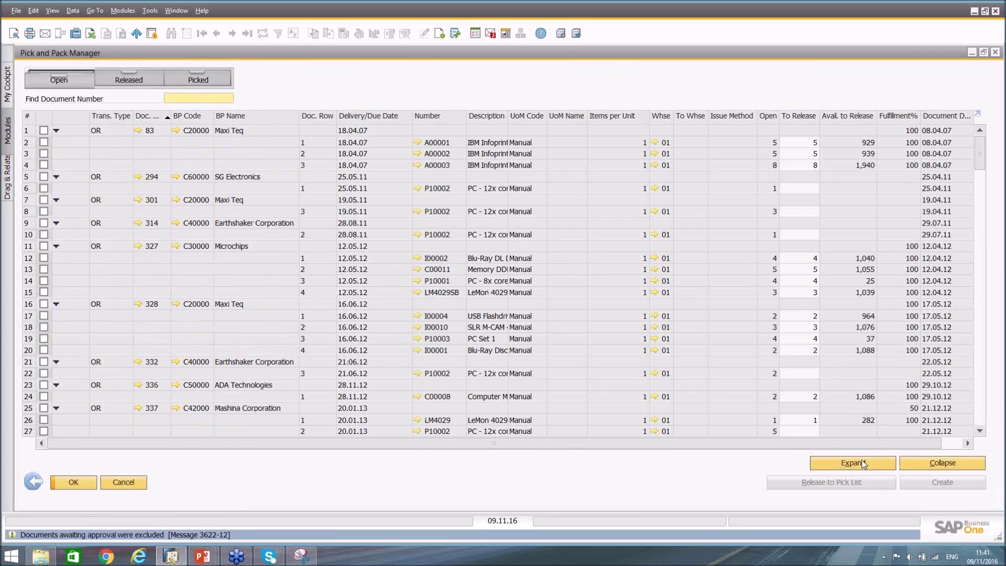
{"action": "left_click", "coordinate": [932, 465]}
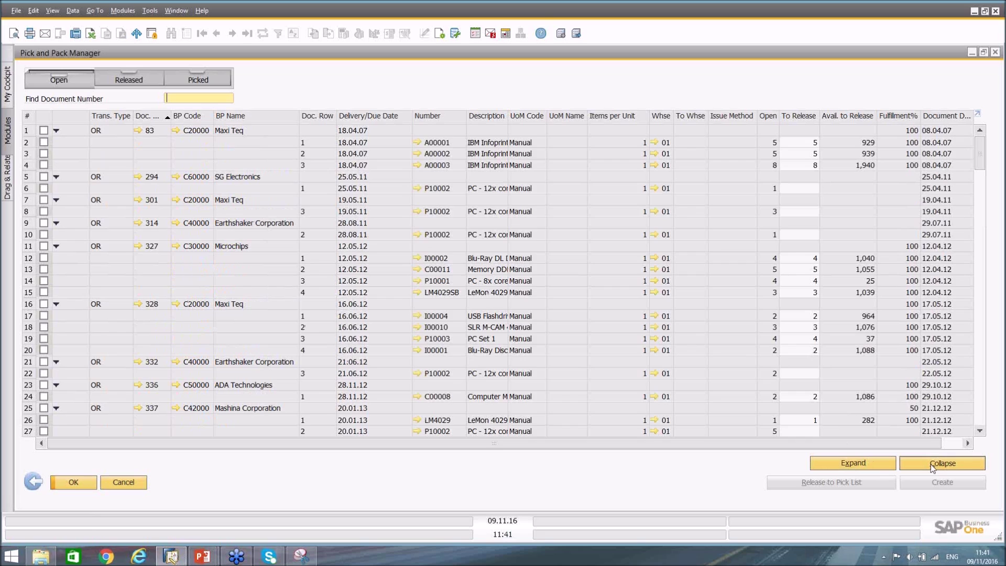
{"action": "left_click", "coordinate": [33, 482]}
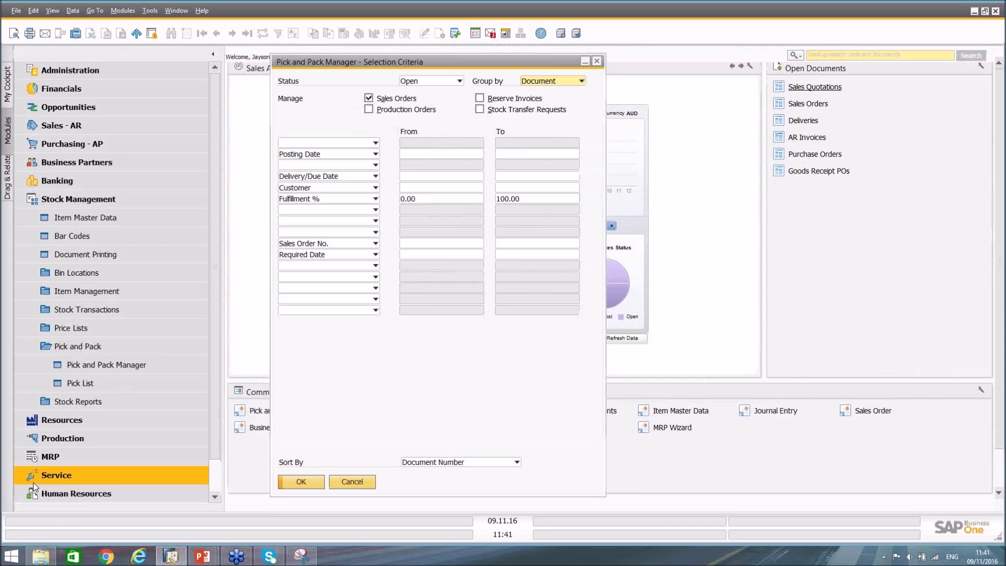
Set the grouping to None, review the item, fulfillment and warehouse criteria, and list the open sales orders for General Warehouse 01
{"action": "left_click", "coordinate": [548, 84]}
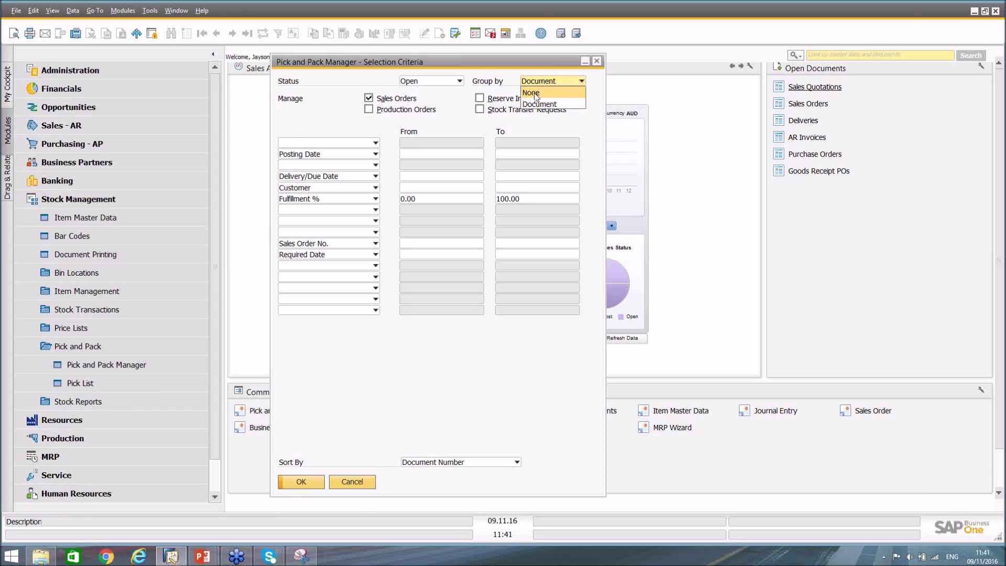
{"action": "left_click", "coordinate": [531, 92]}
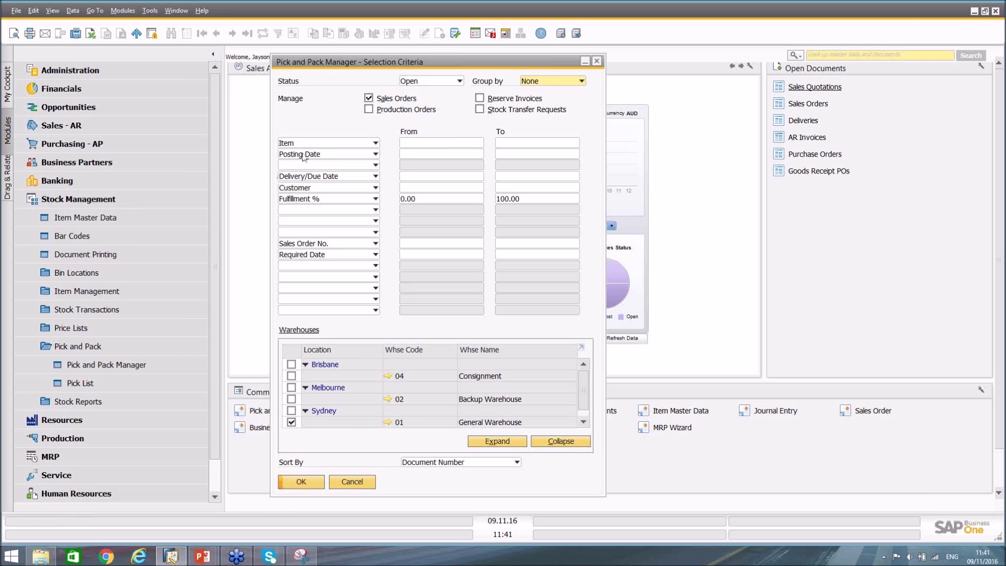
{"action": "left_click", "coordinate": [317, 143]}
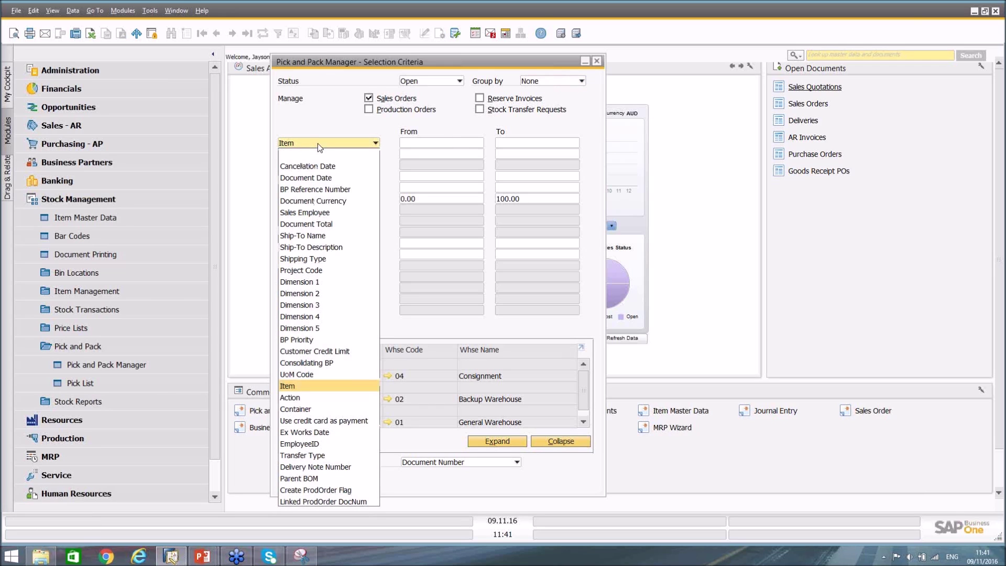
{"action": "left_click", "coordinate": [318, 143]}
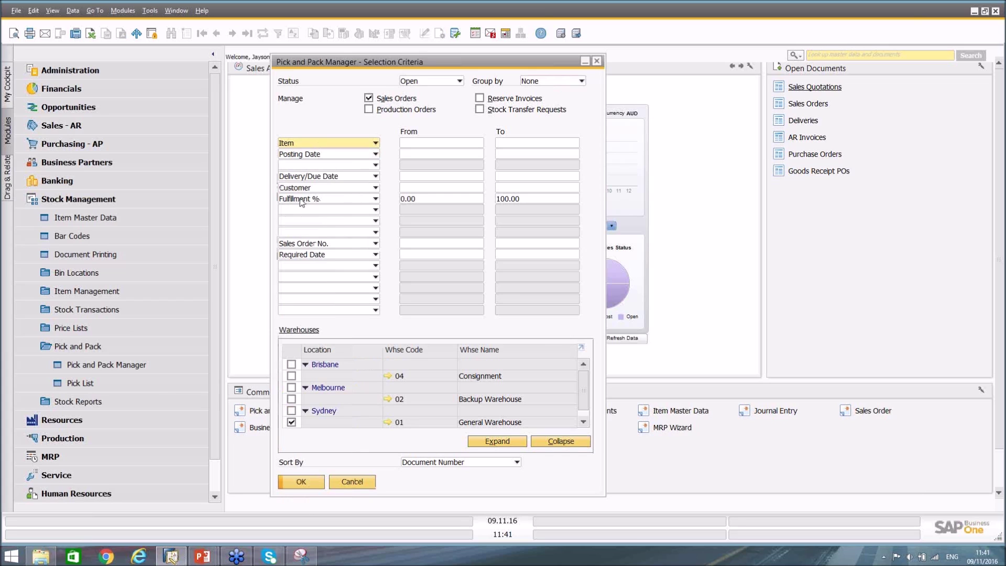
{"action": "left_click", "coordinate": [429, 200]}
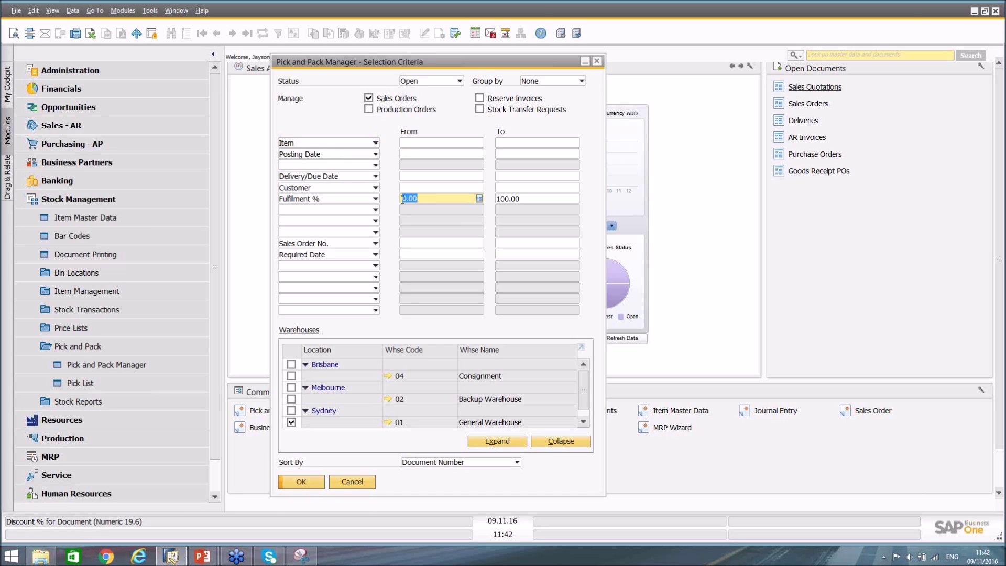
{"action": "left_click", "coordinate": [584, 423]}
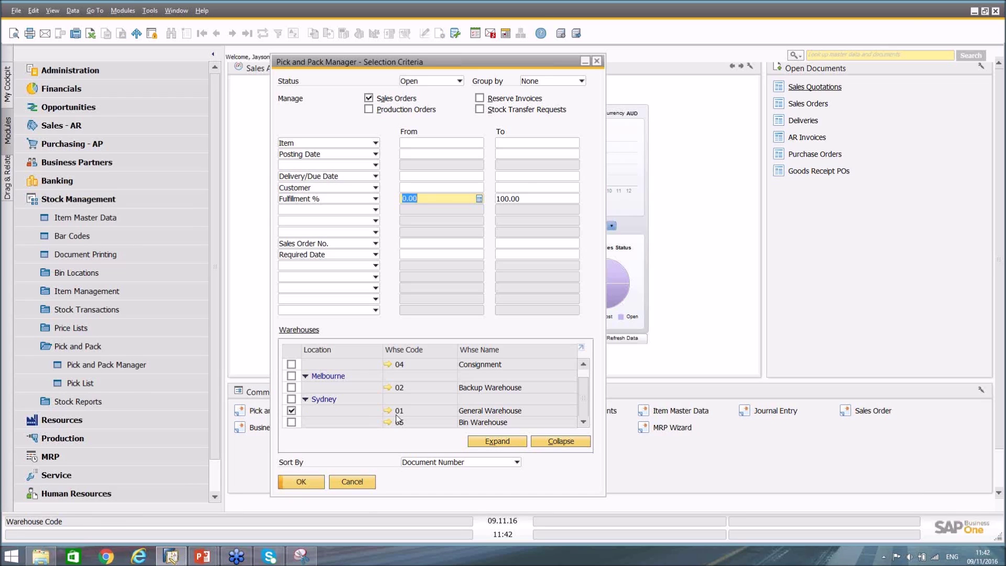
{"action": "left_click", "coordinate": [311, 480]}
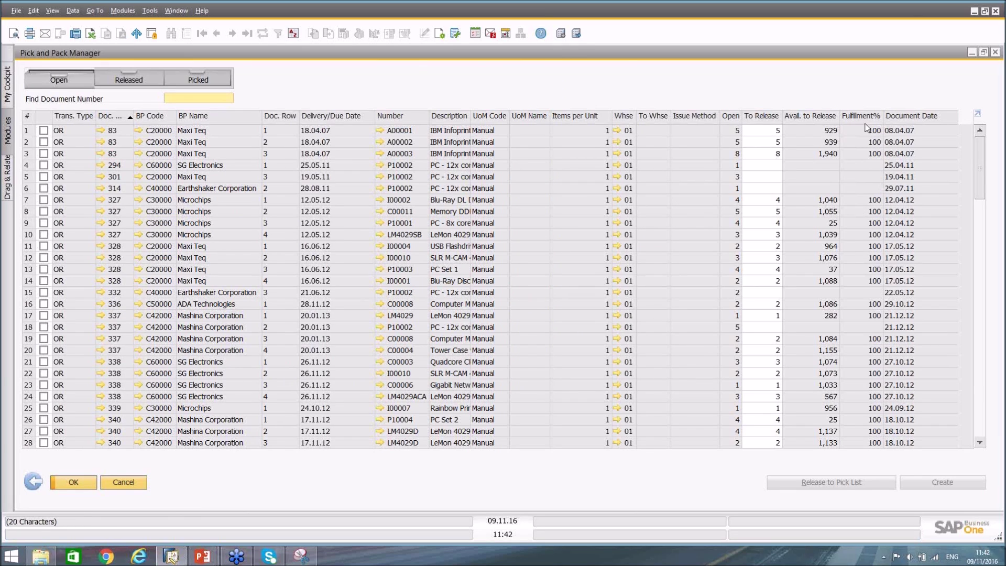
Review the table columns offered in the Pick and Pack Manager's form settings and close the settings without changes
{"action": "left_click", "coordinate": [876, 213]}
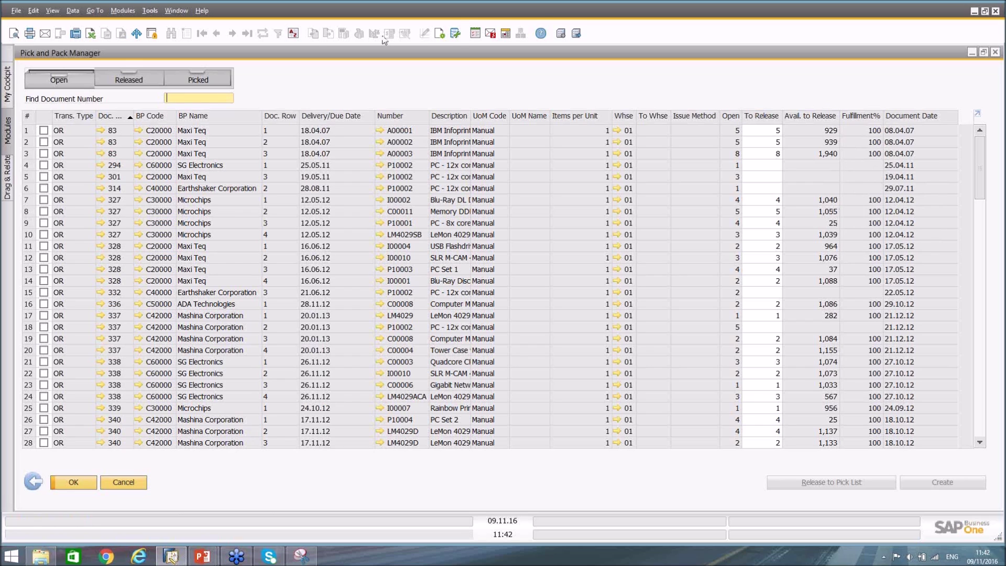
{"action": "left_click", "coordinate": [440, 36]}
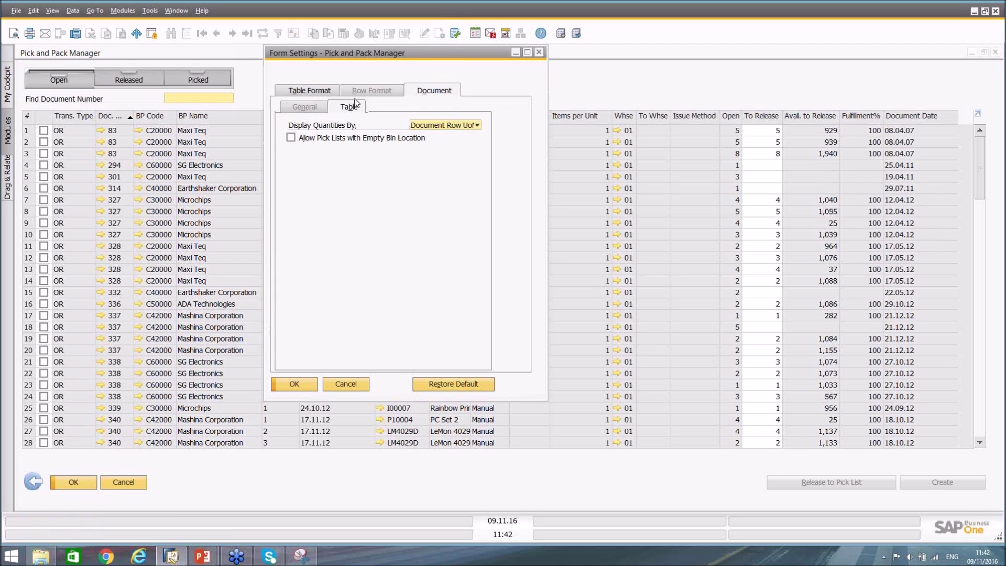
{"action": "left_click", "coordinate": [322, 95]}
{"action": "left_click_drag", "start_coordinate": [489, 151], "coordinate": [496, 239]}
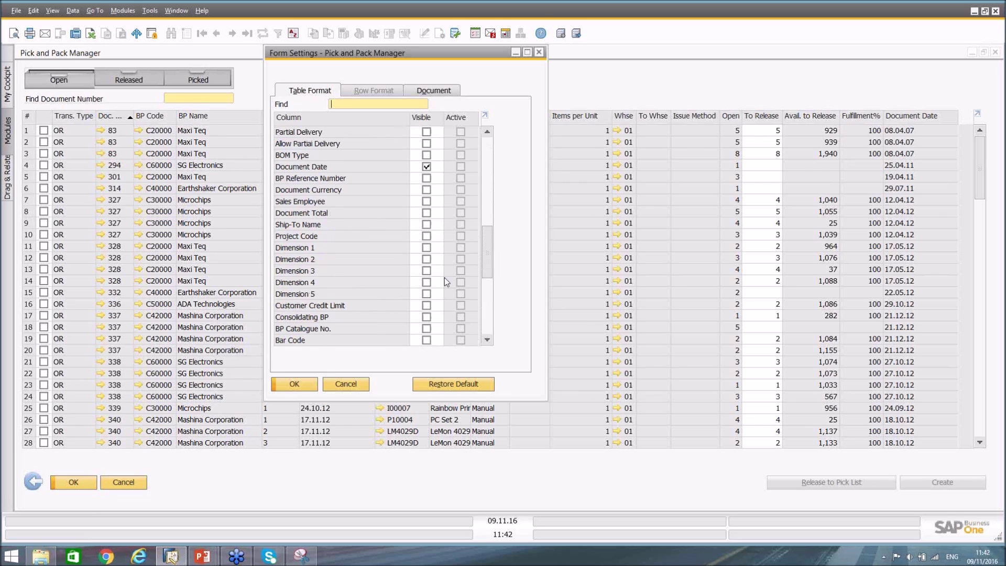
{"action": "left_click", "coordinate": [346, 383]}
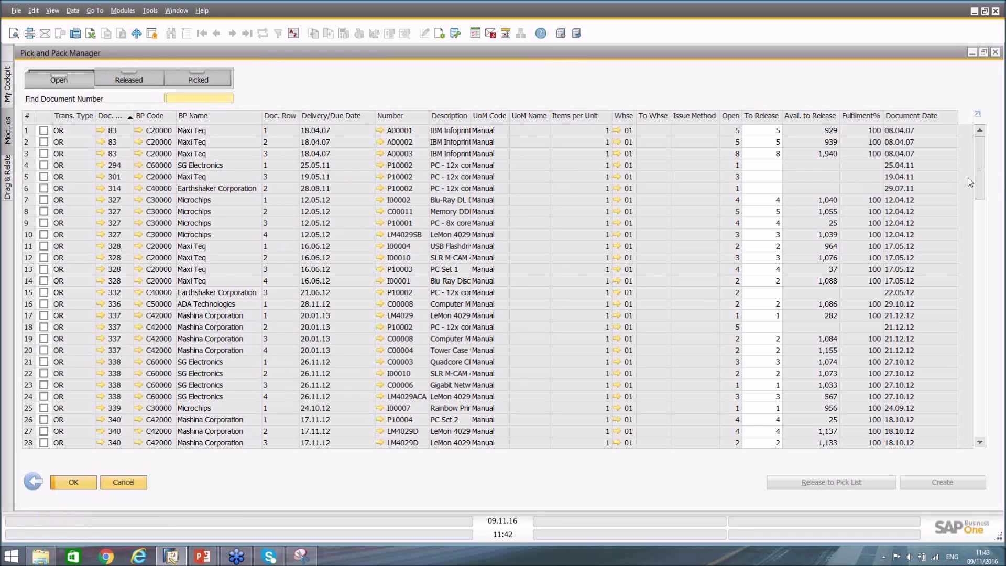
Select open order rows 125 to 131, check which documents can be created from them, and release the rows to a pick list
{"action": "left_click_drag", "start_coordinate": [982, 179], "coordinate": [984, 419]}
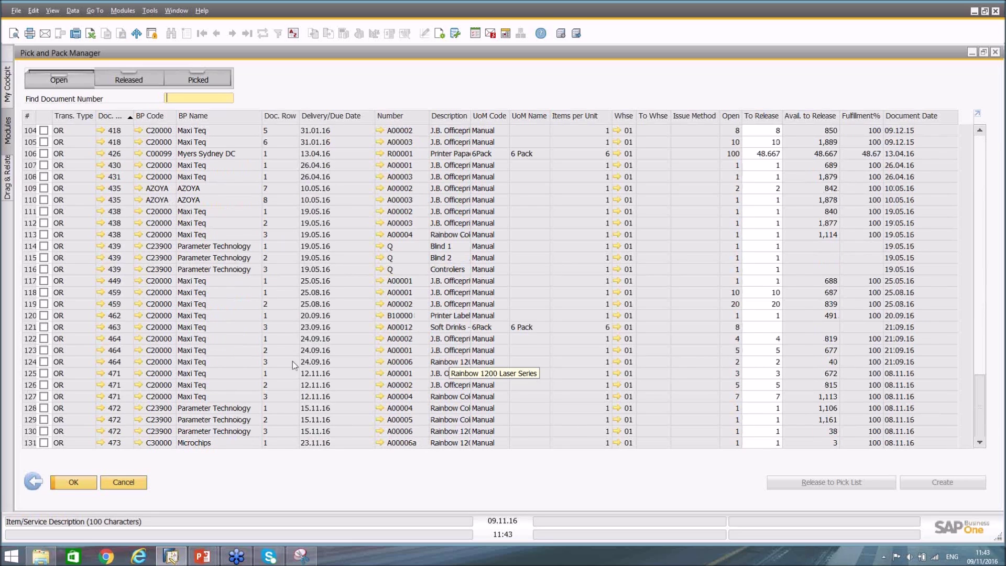
{"action": "left_click", "coordinate": [44, 374]}
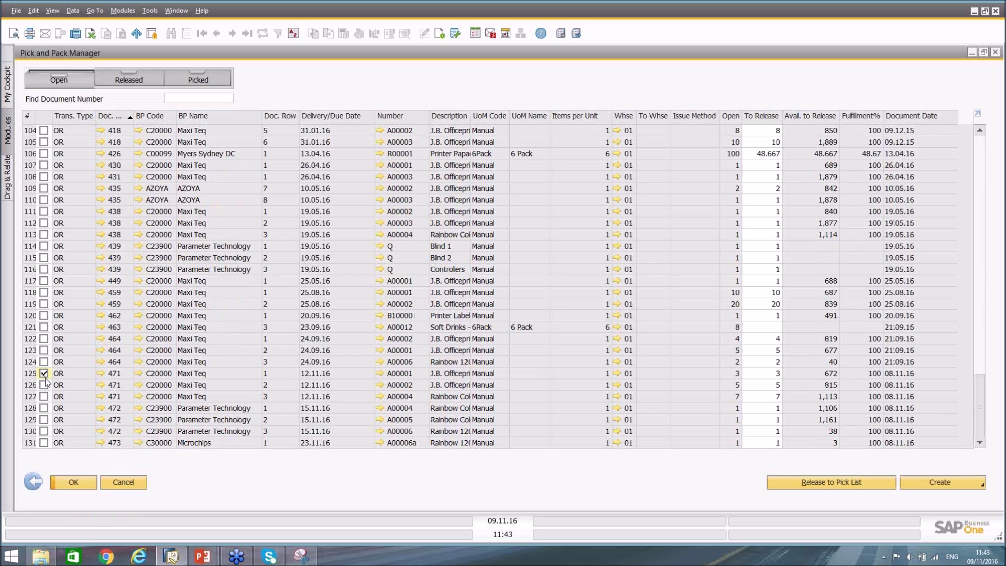
{"action": "left_click", "coordinate": [45, 443], "text": "shift"}
{"action": "left_click", "coordinate": [826, 481]}
{"action": "left_click", "coordinate": [983, 485]}
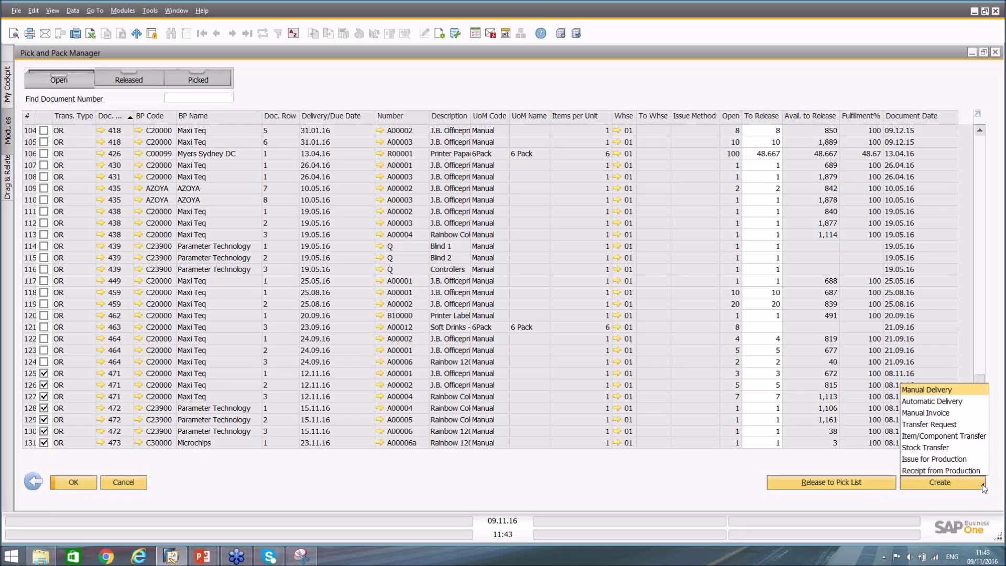
{"action": "left_click", "coordinate": [939, 389]}
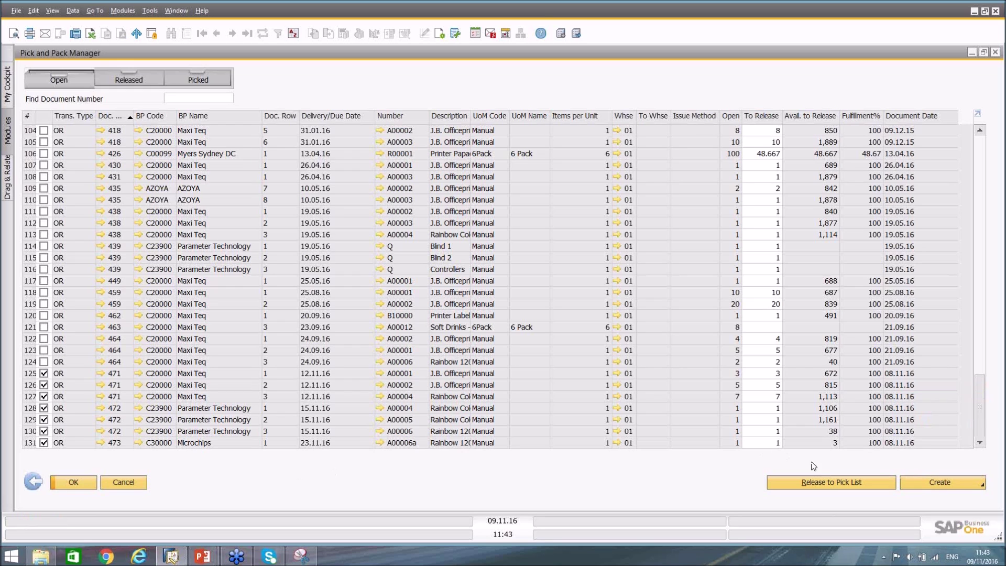
{"action": "left_click", "coordinate": [830, 483]}
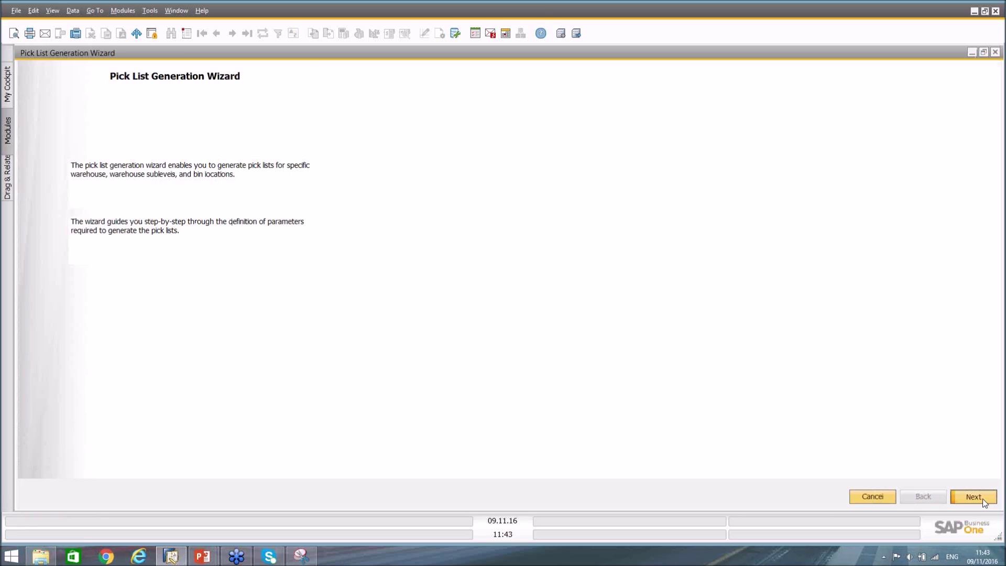
Split the pick lists by Document in the generation wizard and generate them
{"action": "left_click", "coordinate": [982, 499]}
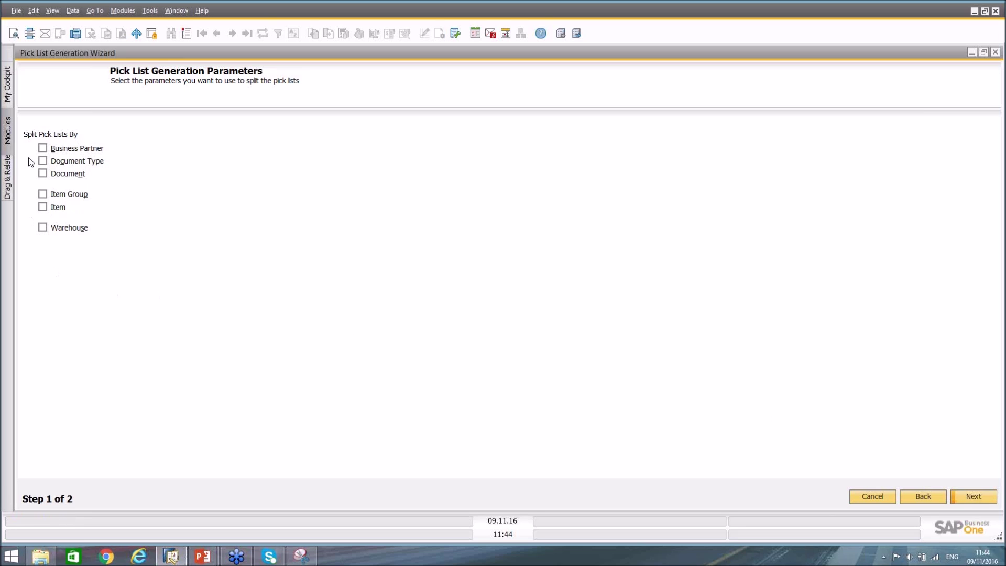
{"action": "left_click", "coordinate": [43, 174]}
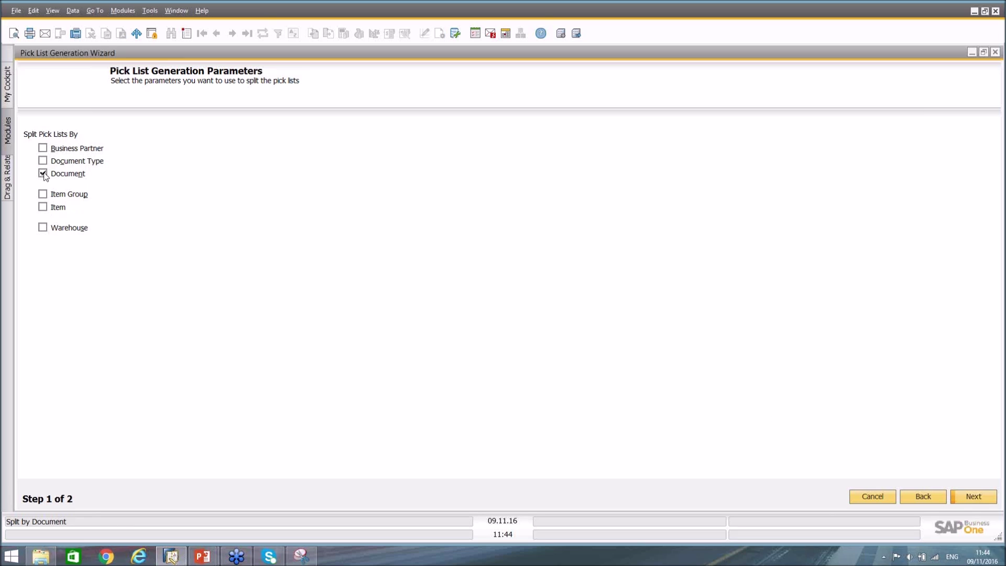
{"action": "left_click", "coordinate": [975, 495]}
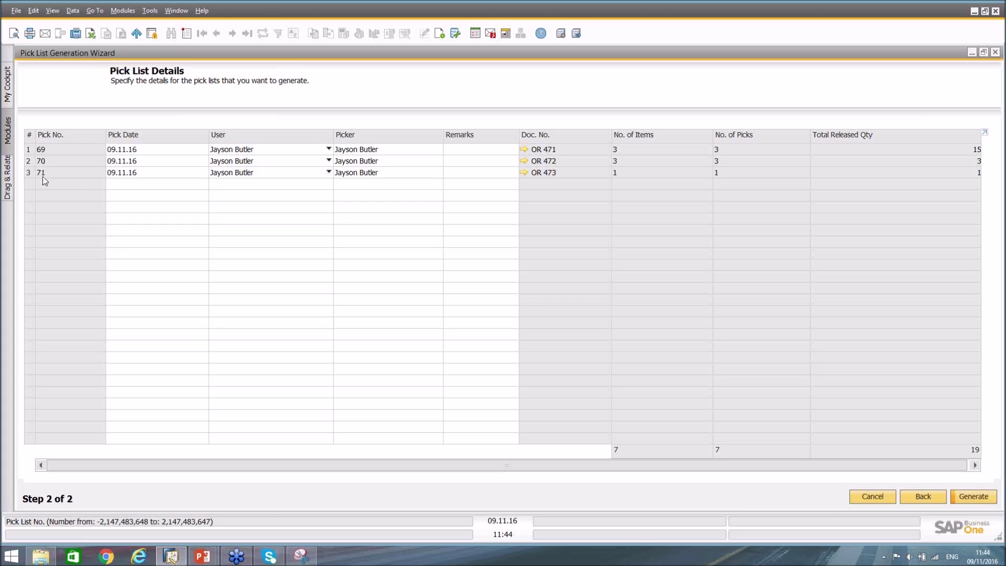
{"action": "left_click", "coordinate": [981, 497]}
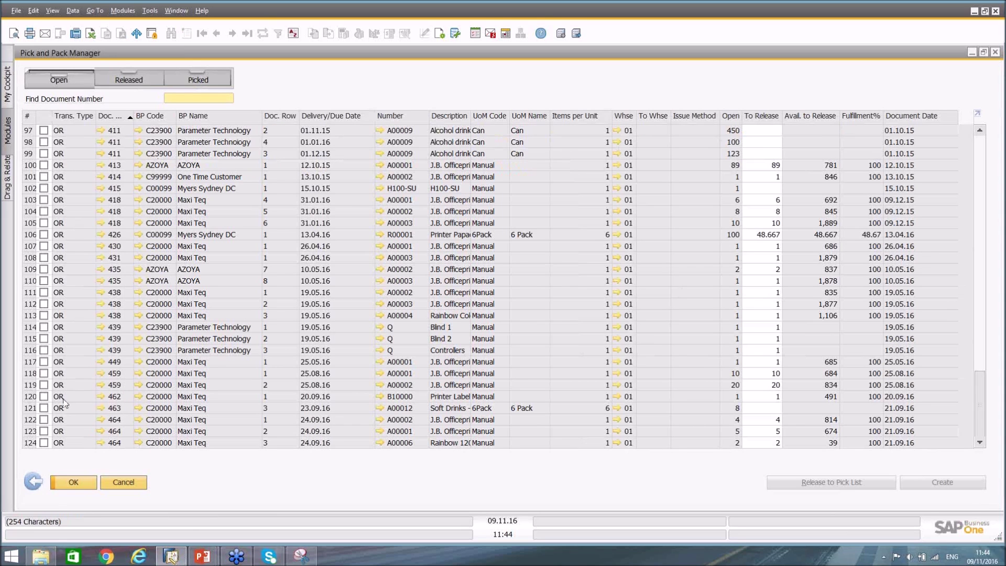
Open pick list 69 from the released orders, examine its print preview at full size and close the preview
{"action": "left_click", "coordinate": [129, 80]}
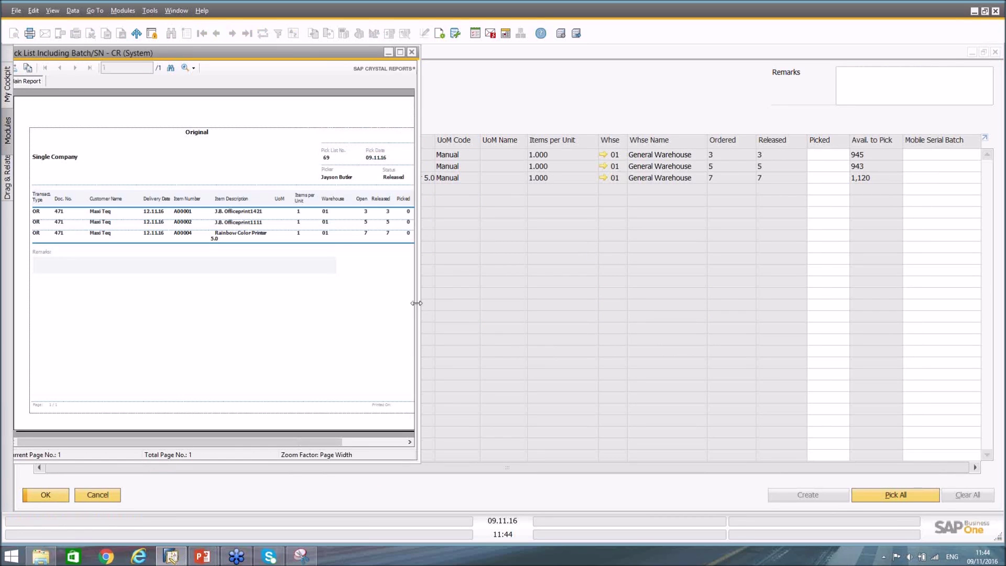
{"action": "left_click", "coordinate": [400, 52]}
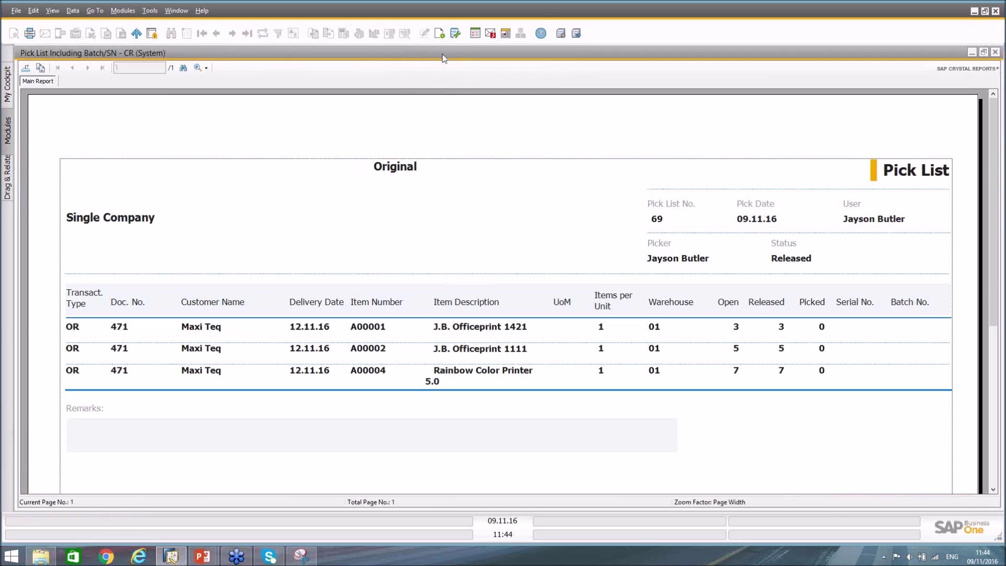
{"action": "double_click", "coordinate": [443, 55]}
{"action": "left_click", "coordinate": [412, 52]}
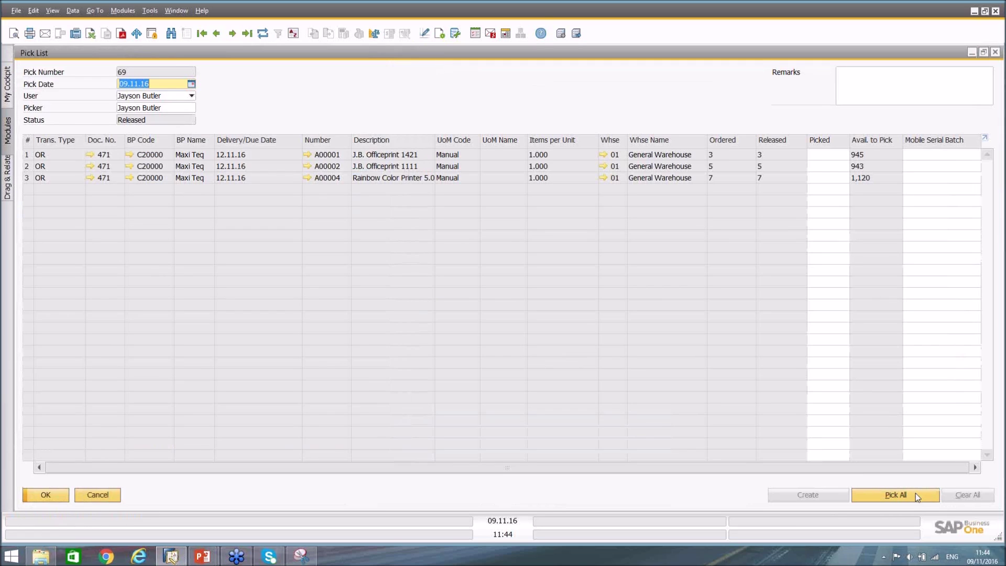
Pick all released quantities on pick list 69 for Maxi Teq and save the pick list
{"action": "left_click", "coordinate": [916, 493]}
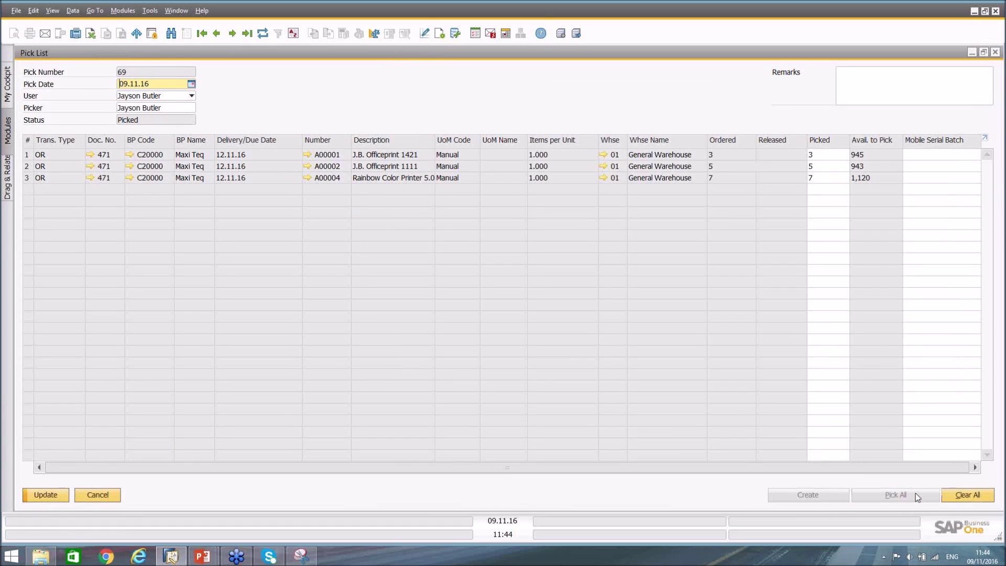
{"action": "left_click", "coordinate": [53, 492]}
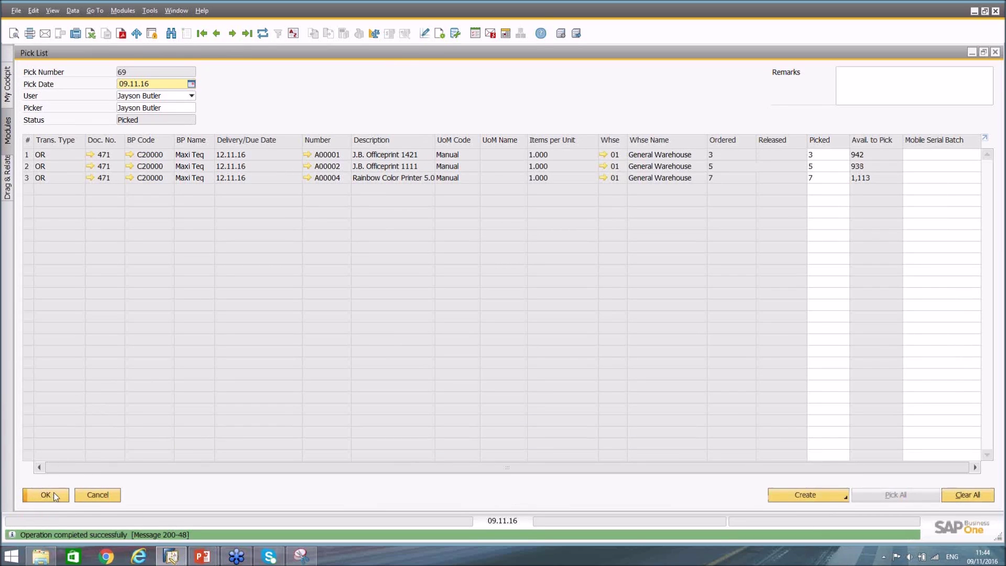
Open a delivery from pick list 69 for Maxi Teq, cancel it without adding and close the pick list
{"action": "left_click", "coordinate": [845, 498]}
{"action": "left_click", "coordinate": [794, 425]}
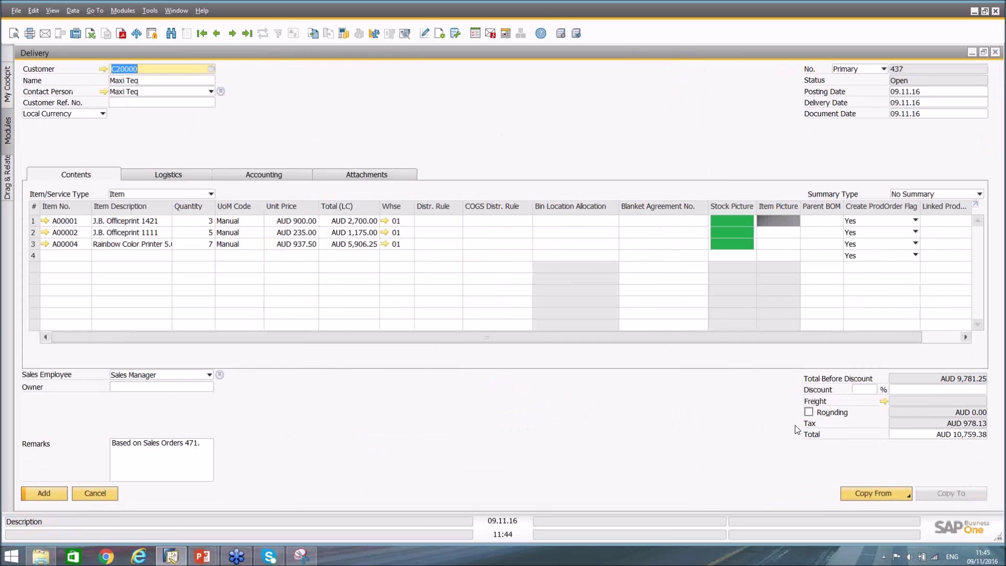
{"action": "left_click", "coordinate": [105, 495]}
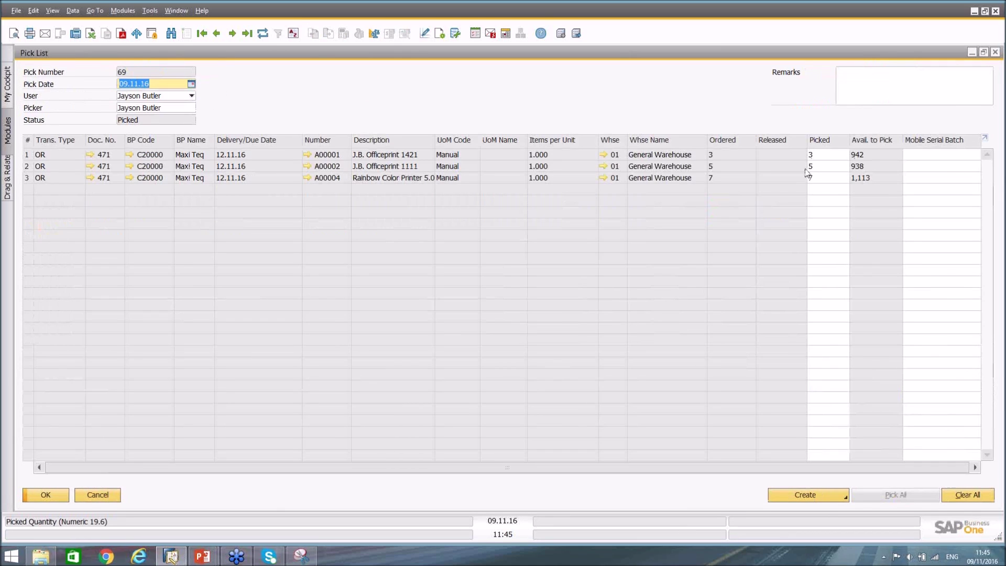
{"action": "left_click", "coordinate": [51, 494]}
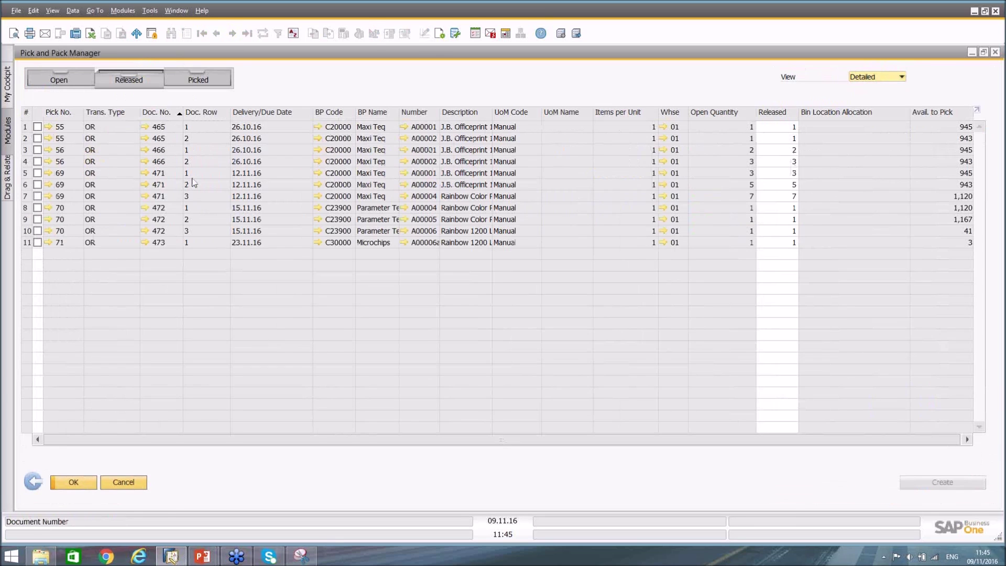
Review the picked rows, return to the released rows and check the creation options for item A00006 on pick list 70
{"action": "left_click", "coordinate": [205, 83]}
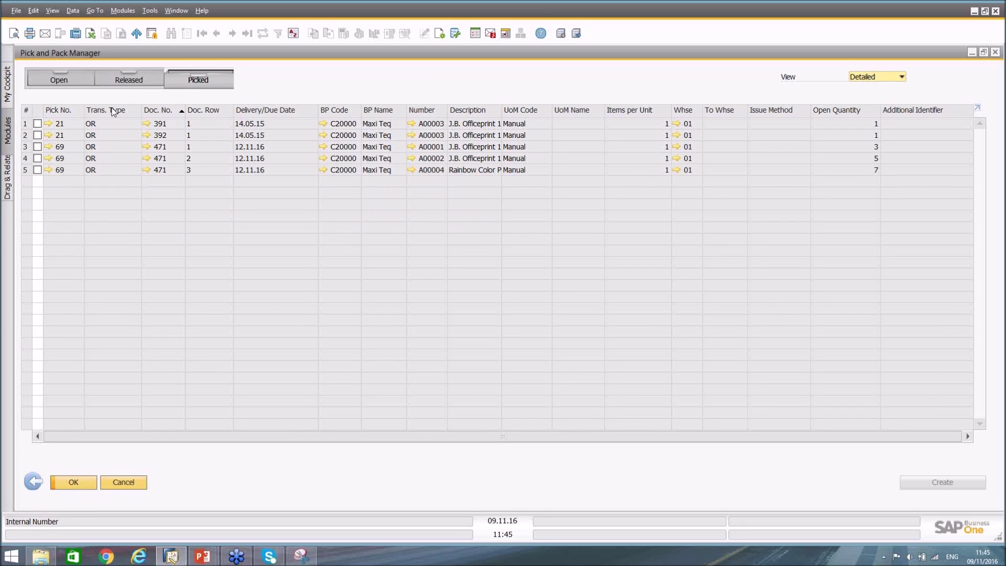
{"action": "left_click", "coordinate": [123, 80]}
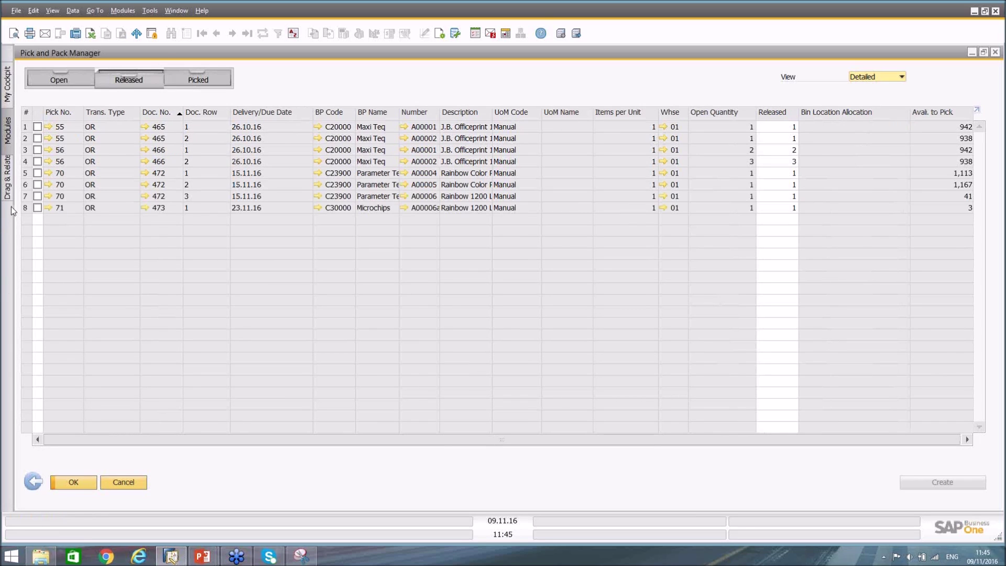
{"action": "left_click", "coordinate": [37, 197]}
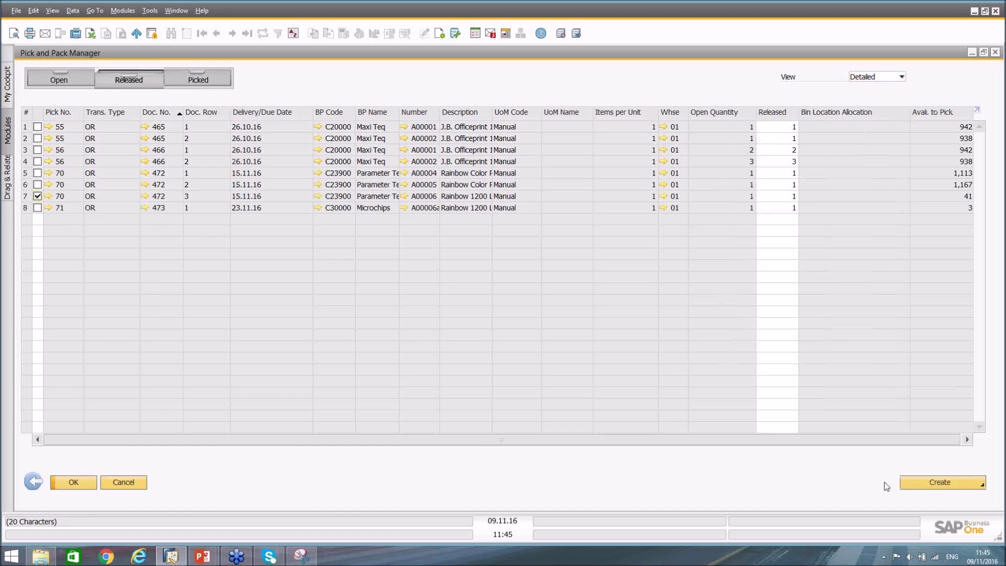
{"action": "left_click", "coordinate": [968, 481]}
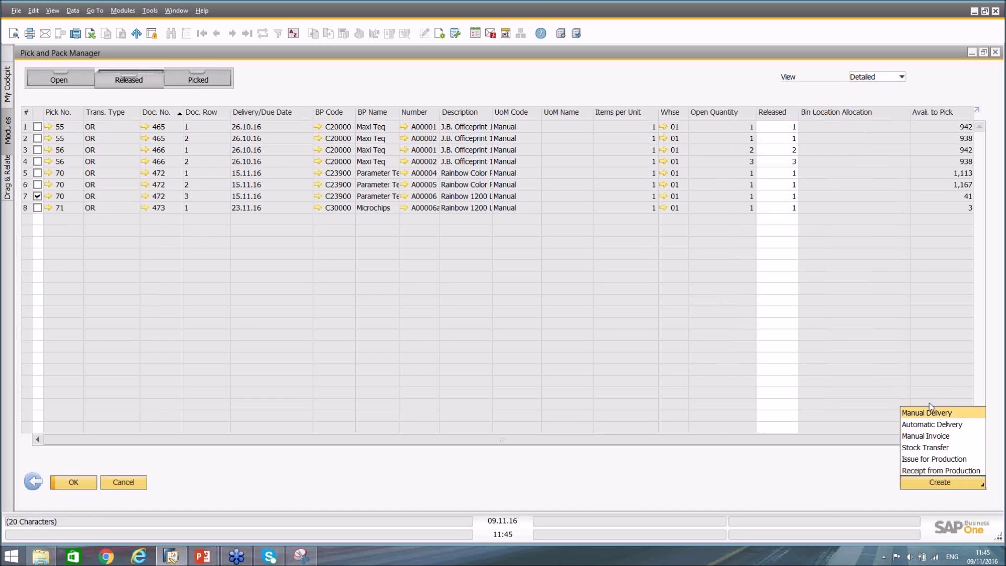
{"action": "left_click", "coordinate": [105, 214]}
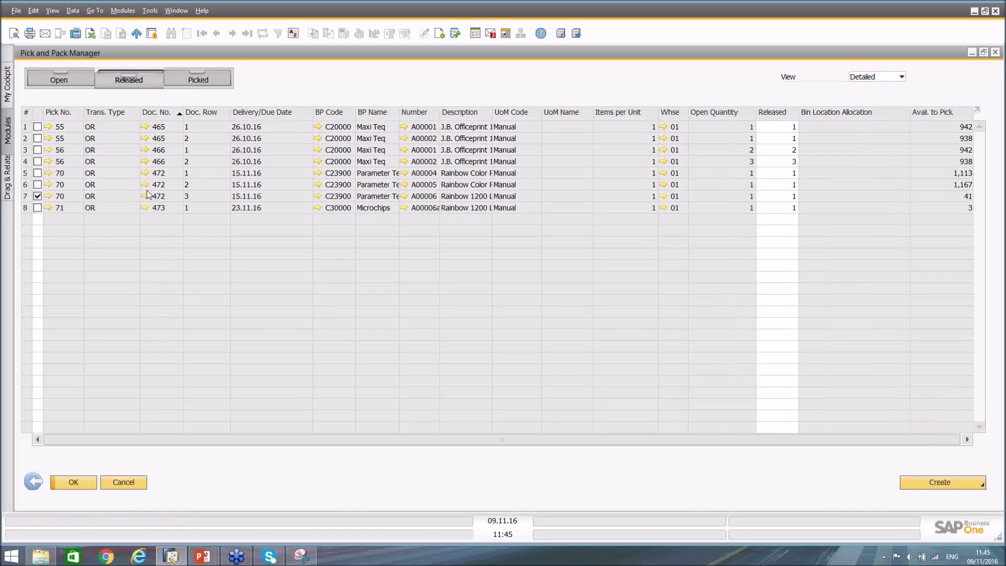
Open pick list 70 for Parameter Technology, pick all released quantities and save the pick list
{"action": "left_click", "coordinate": [48, 196]}
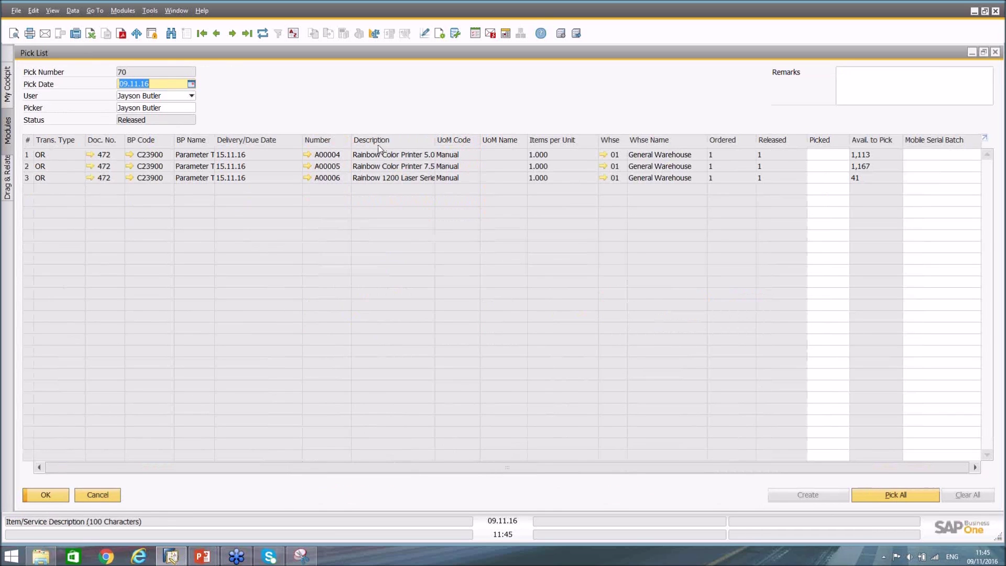
{"action": "left_click", "coordinate": [913, 495]}
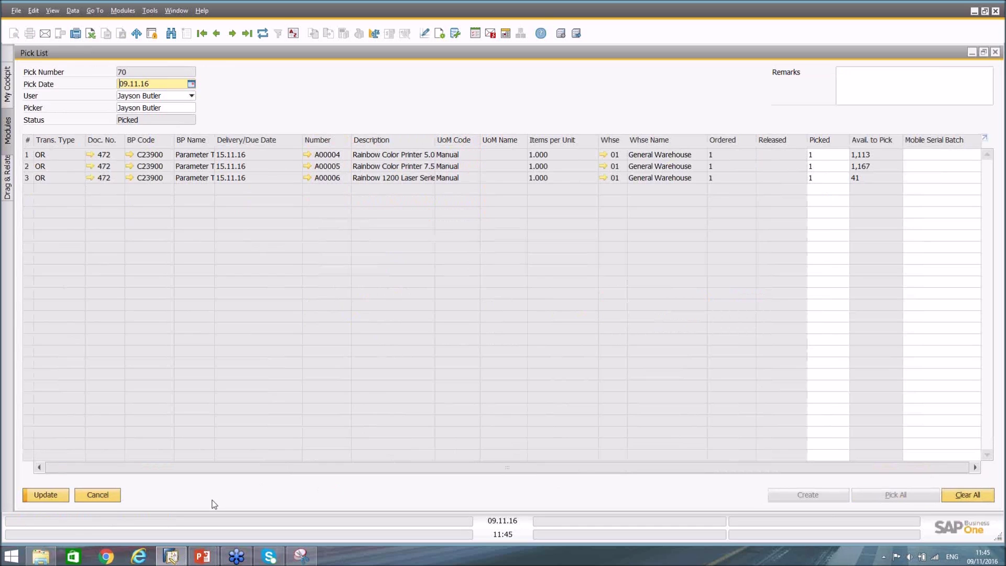
{"action": "left_click", "coordinate": [39, 495]}
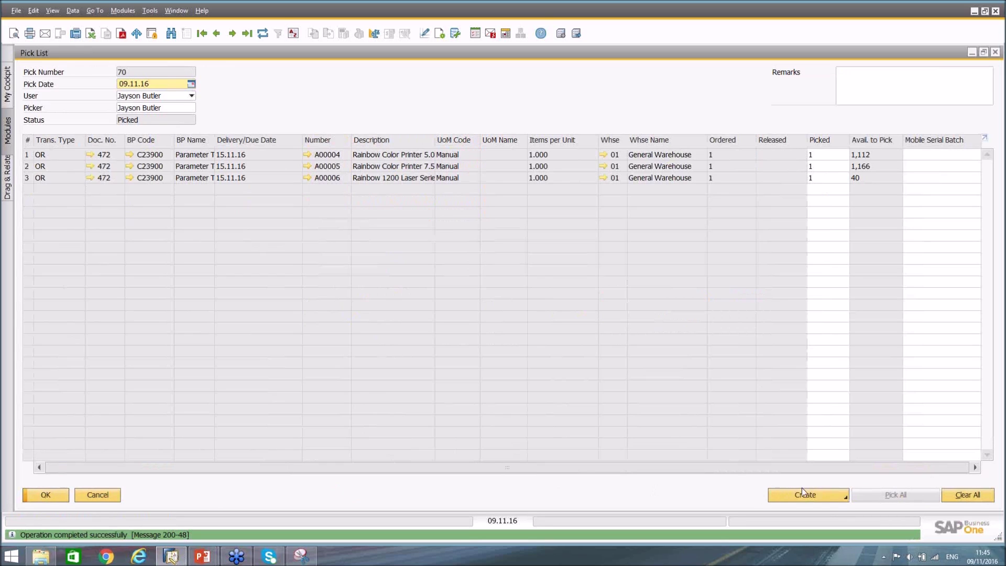
Try to add a delivery from pick list 70, cancel the serial number selection for item A00006 and close the delivery and pick list
{"action": "left_click", "coordinate": [833, 494]}
{"action": "left_click", "coordinate": [807, 425]}
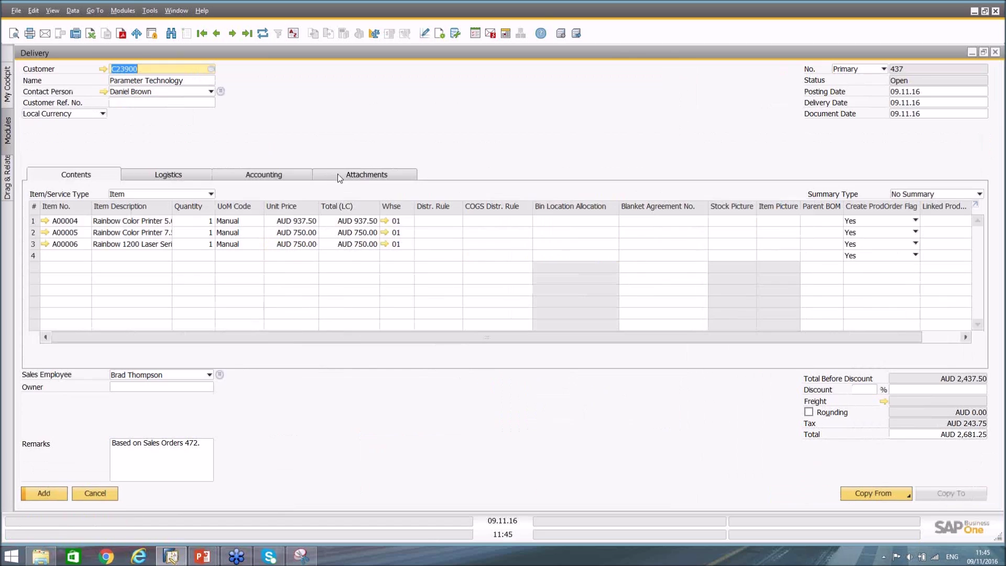
{"action": "left_click", "coordinate": [53, 494]}
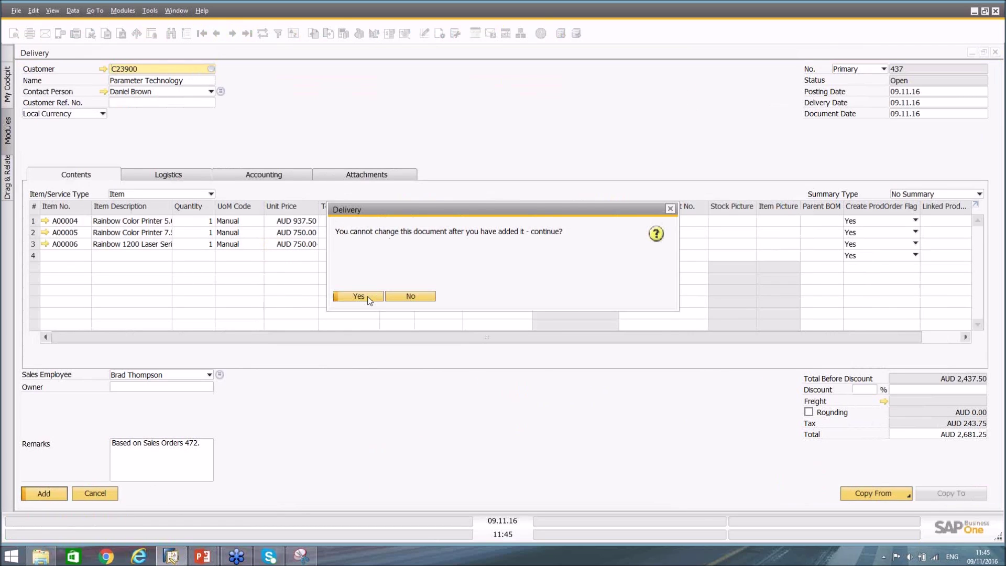
{"action": "left_click", "coordinate": [359, 297]}
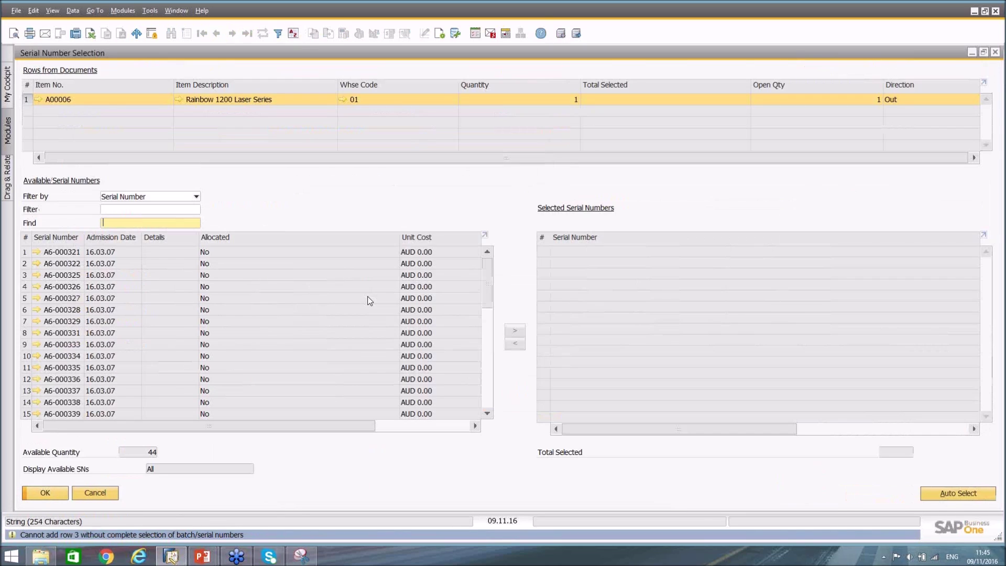
{"action": "left_click", "coordinate": [105, 493]}
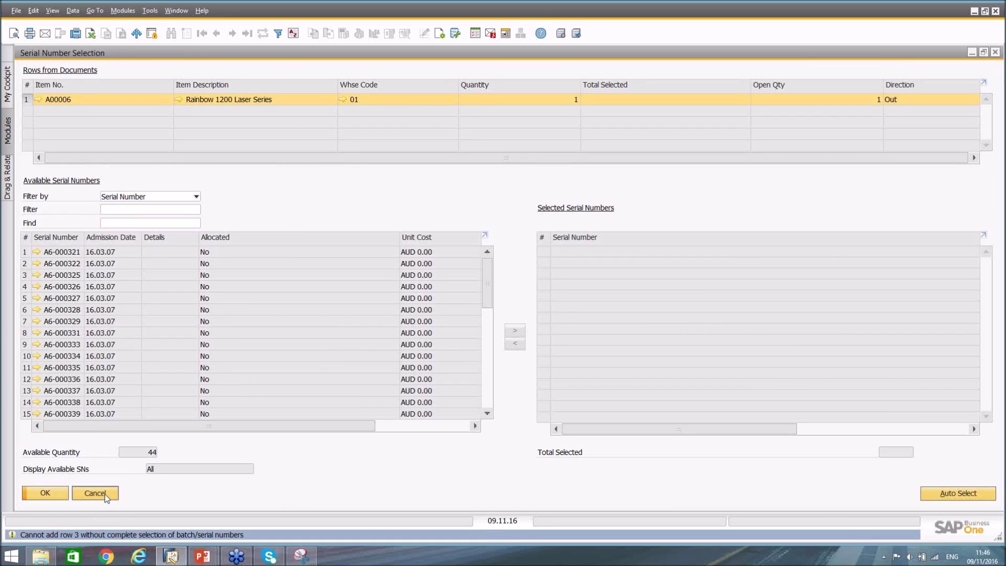
{"action": "left_click", "coordinate": [93, 493]}
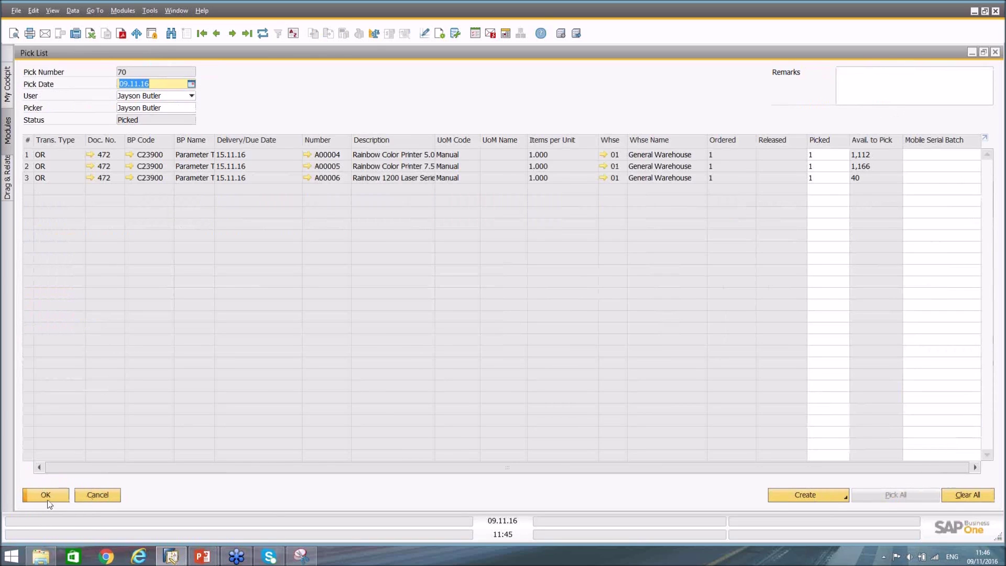
{"action": "left_click", "coordinate": [105, 495]}
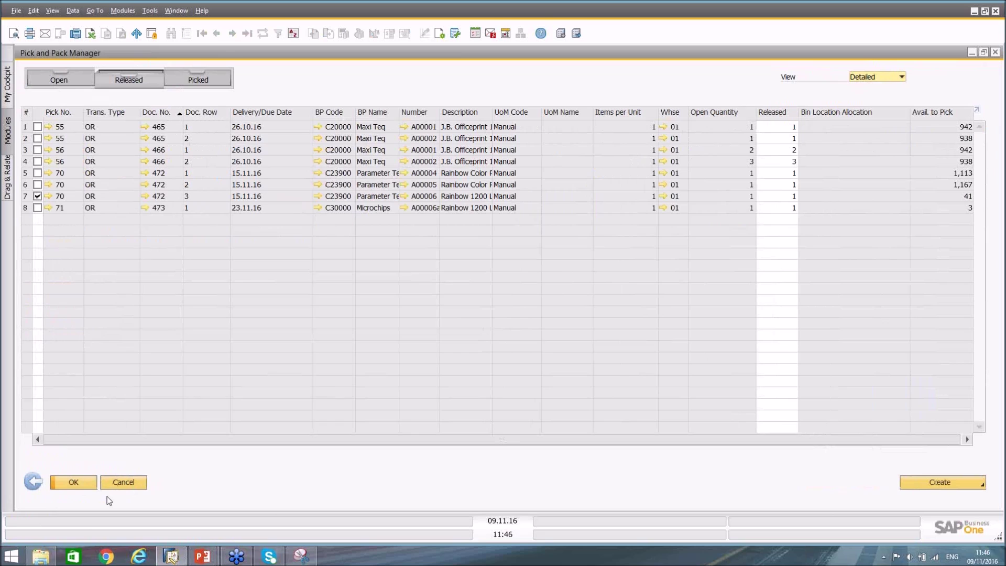
Discard the current row selection and list the open sales orders again with warehouse 01 General Warehouse excluded from the selection criteria
{"action": "left_click", "coordinate": [73, 79]}
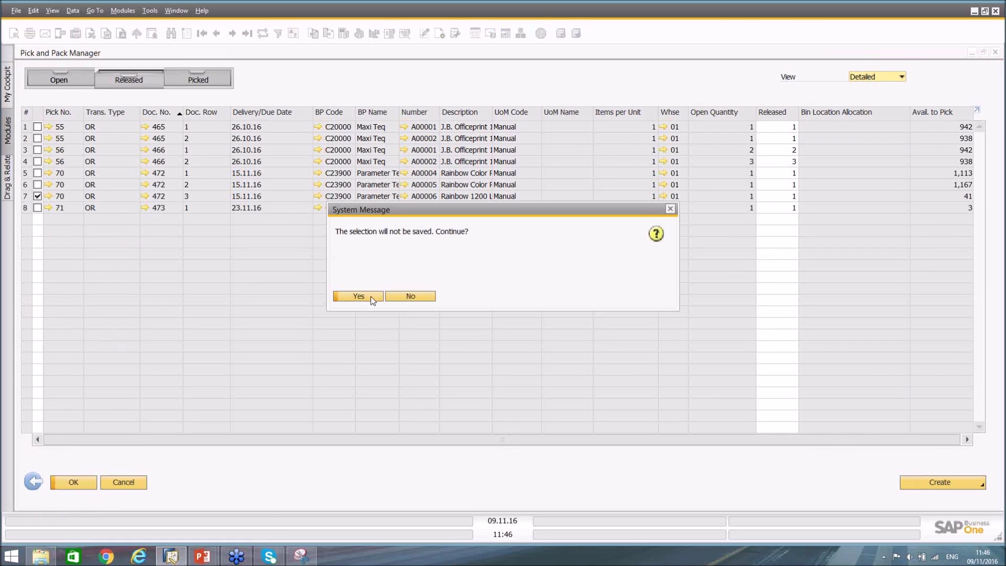
{"action": "left_click", "coordinate": [362, 294]}
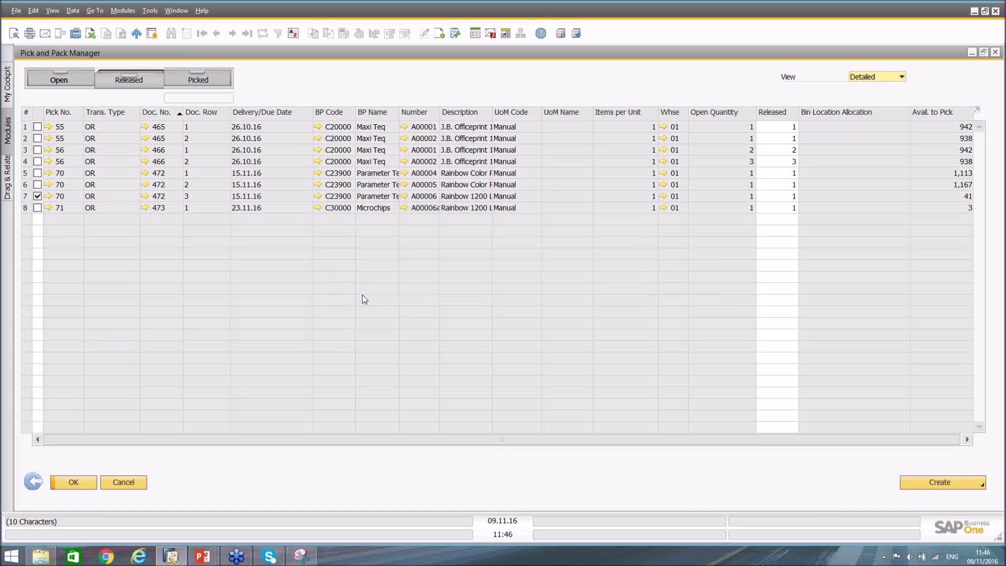
{"action": "left_click", "coordinate": [33, 481]}
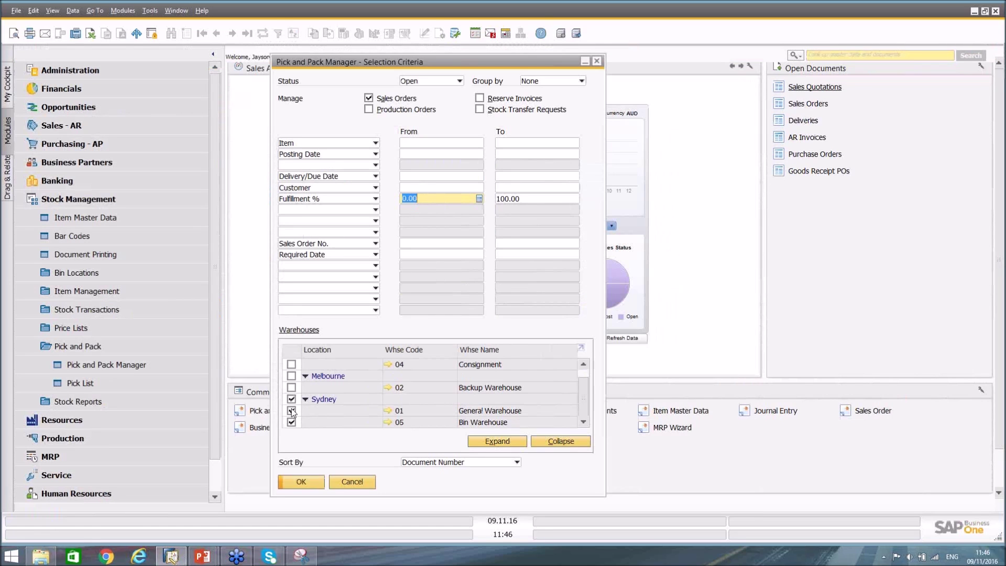
{"action": "left_click", "coordinate": [291, 410]}
{"action": "left_click", "coordinate": [297, 482]}
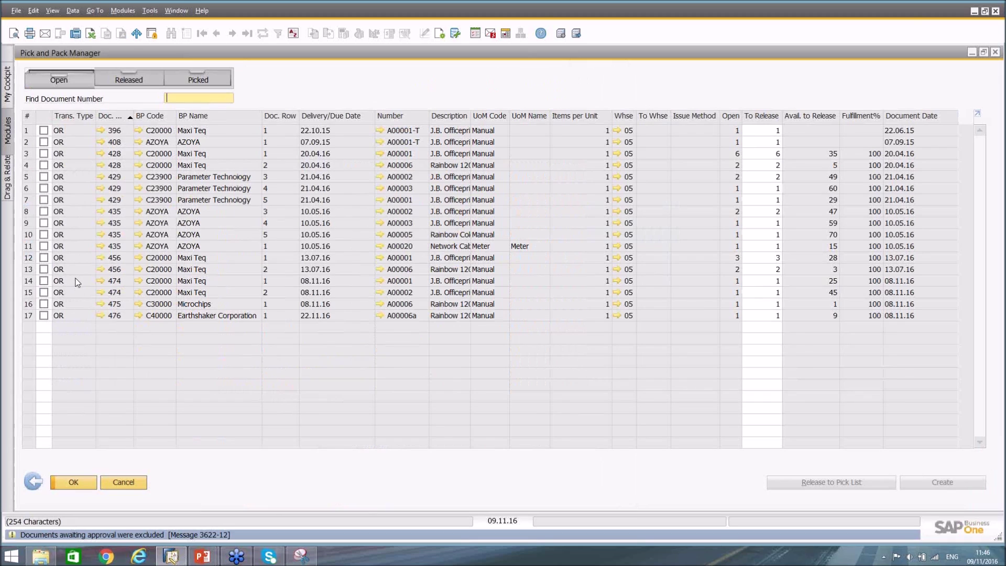
Select the open rows of orders 474, 475 and 476 for release to a pick list, and check item A00006a's master data
{"action": "left_click", "coordinate": [43, 281]}
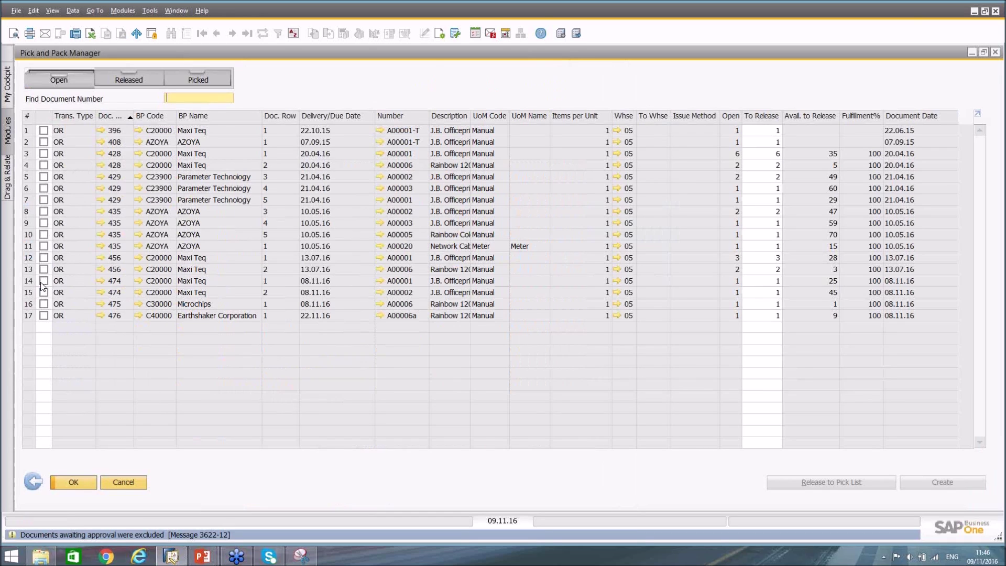
{"action": "left_click", "coordinate": [43, 315], "text": "shift"}
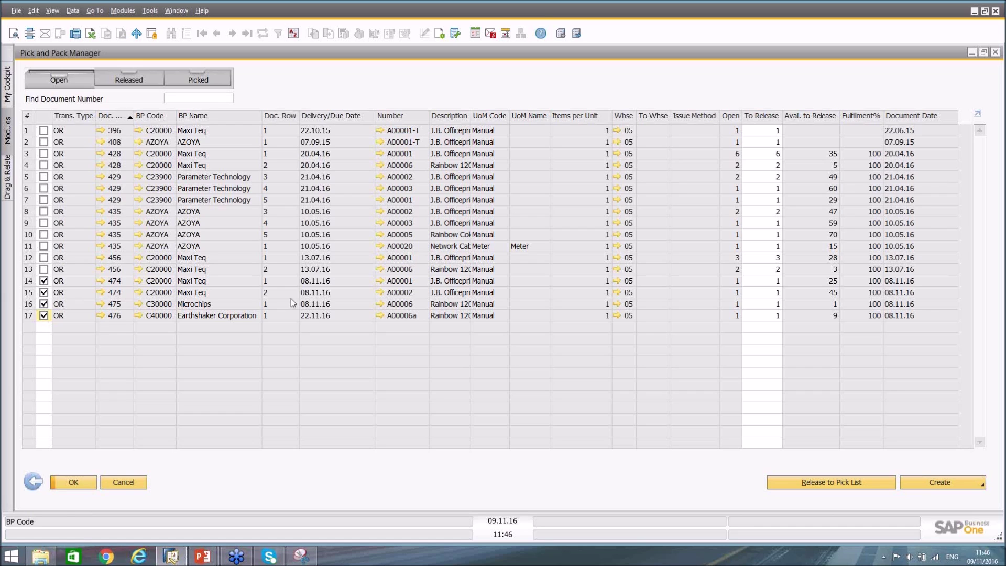
{"action": "left_click", "coordinate": [831, 482]}
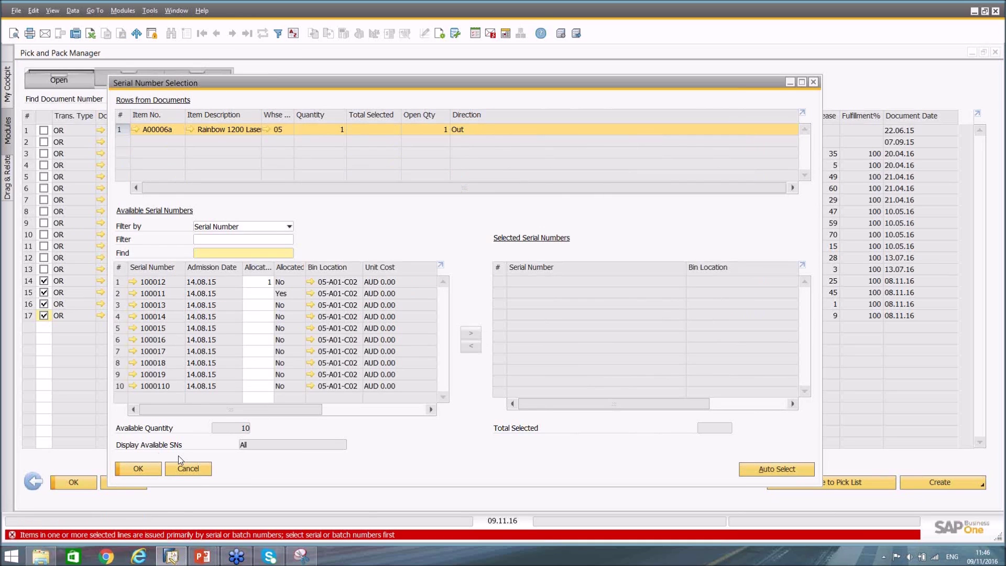
{"action": "left_click", "coordinate": [136, 130]}
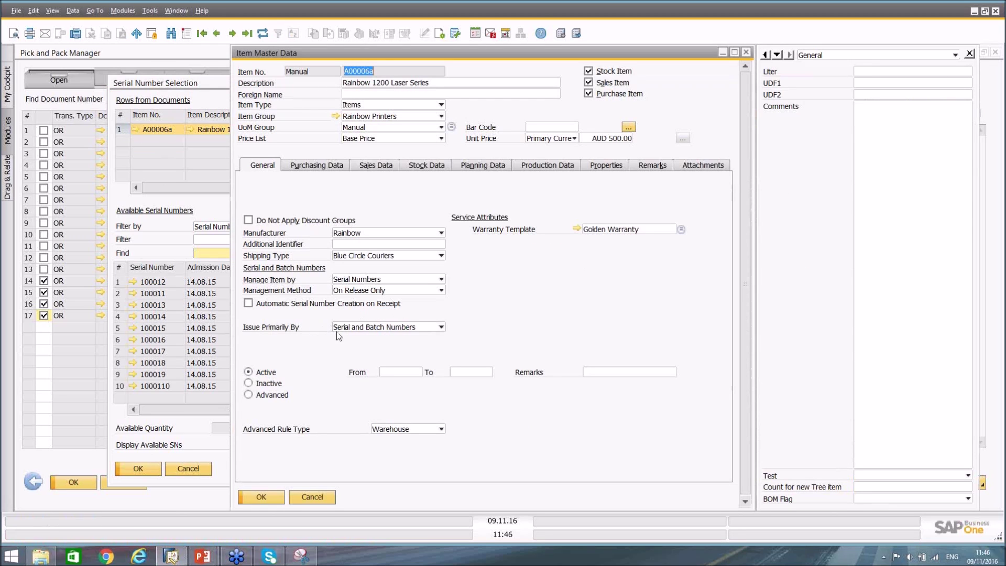
{"action": "left_click", "coordinate": [313, 497]}
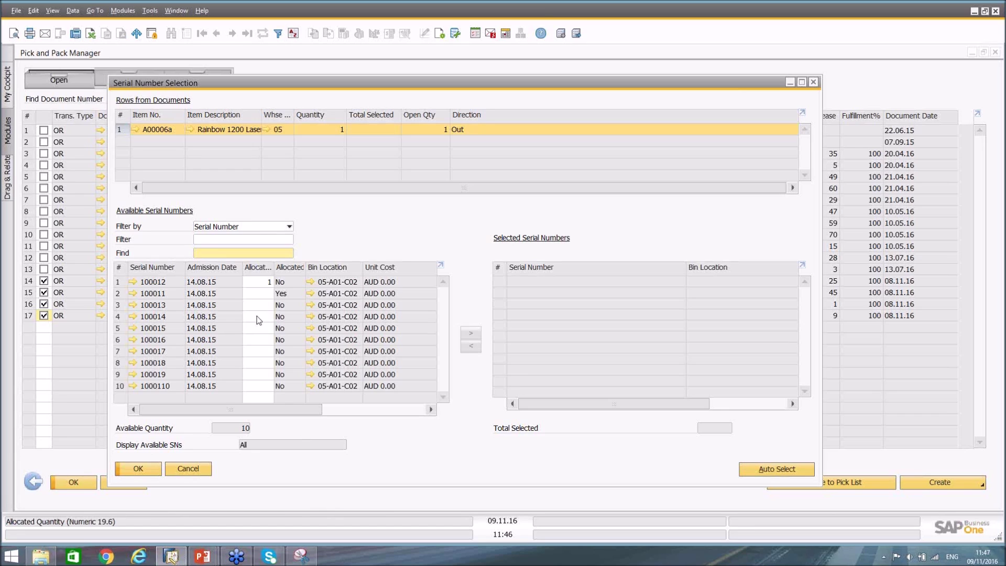
Try to assign serial number 100013 to item A00006a and move it back to the available serial numbers
{"action": "left_click", "coordinate": [119, 306]}
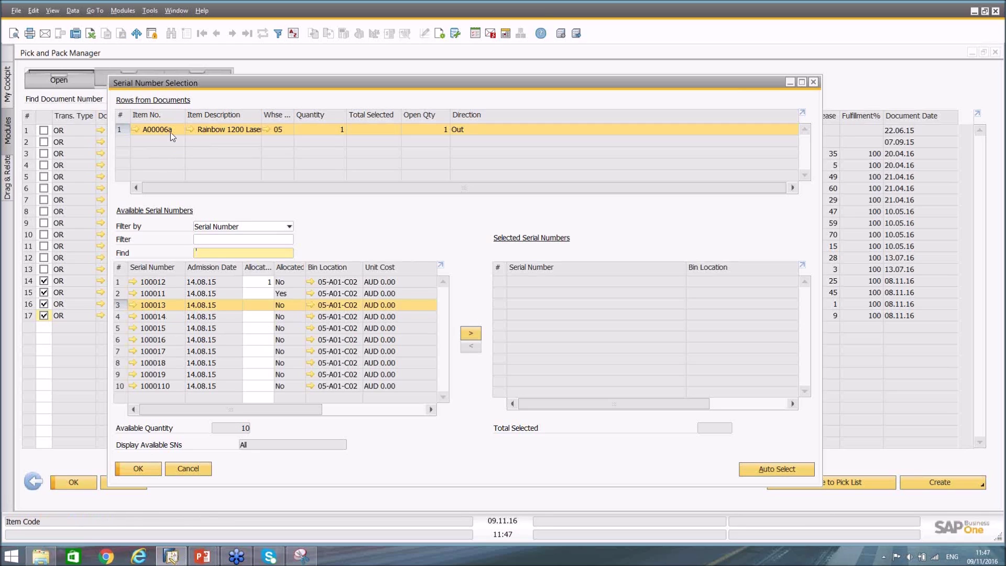
{"action": "left_click", "coordinate": [472, 333]}
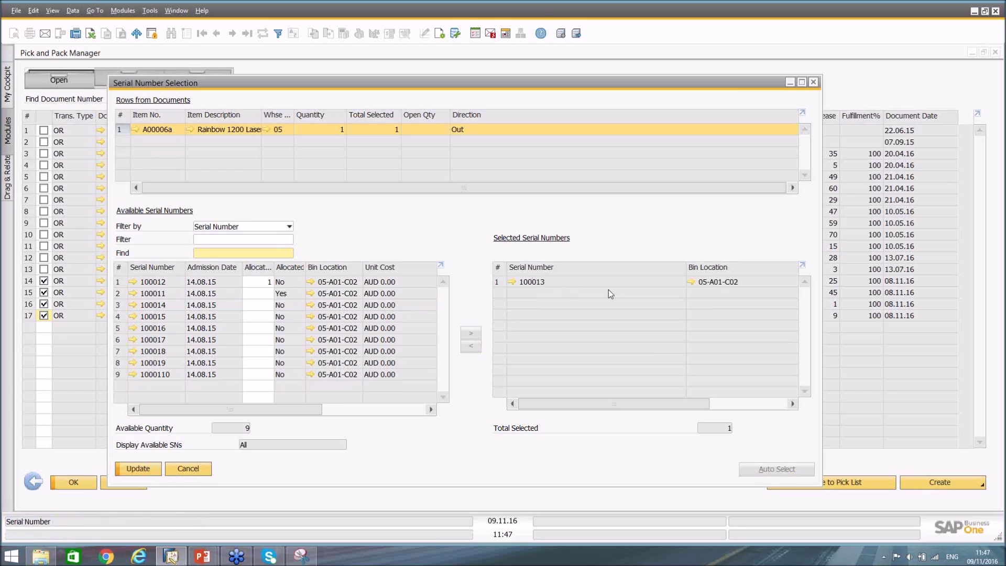
{"action": "left_click", "coordinate": [148, 469]}
{"action": "left_click", "coordinate": [505, 282]}
{"action": "left_click", "coordinate": [472, 346]}
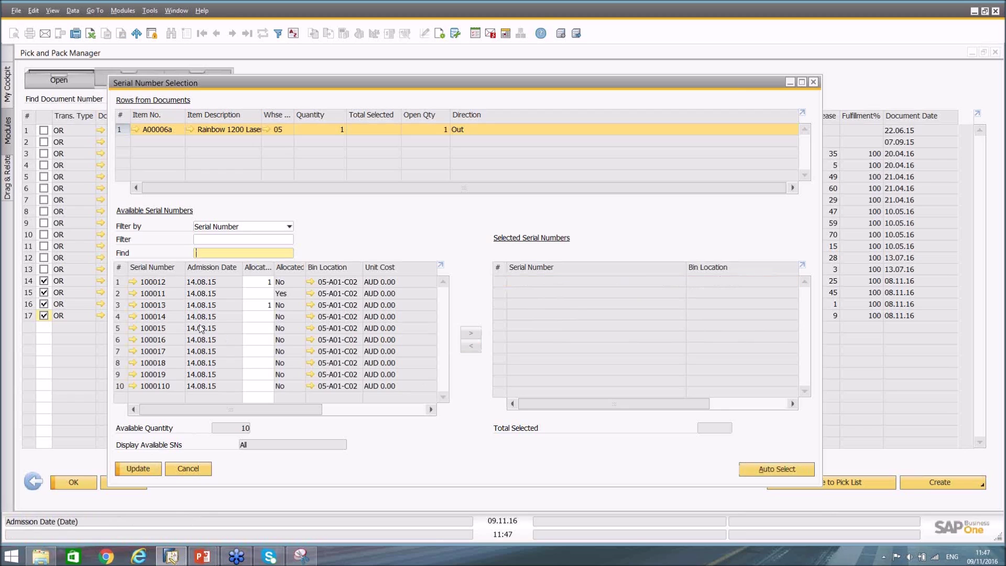
Try to assign serial number 100015 to item A00006a and cancel the serial number selection
{"action": "left_click", "coordinate": [121, 327]}
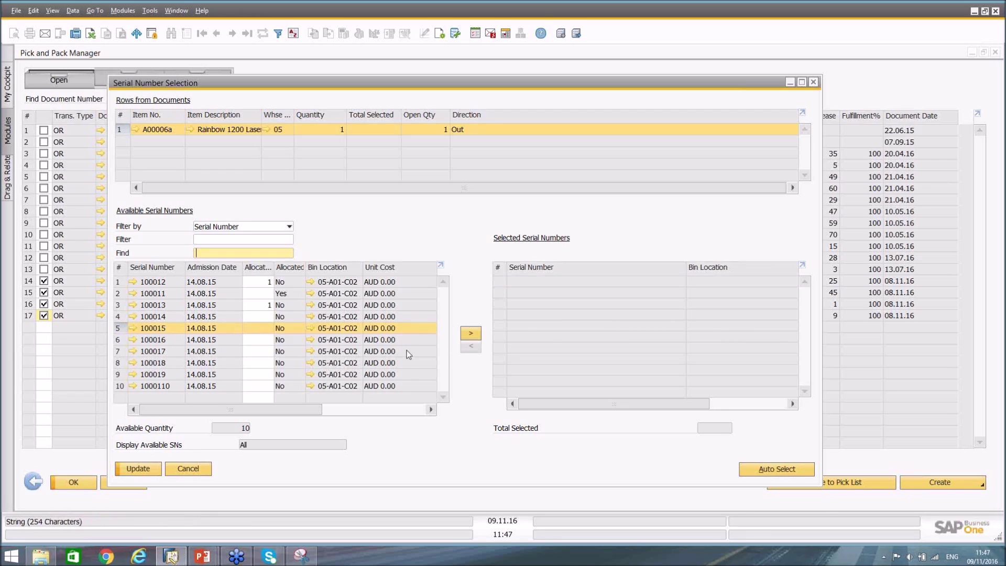
{"action": "left_click", "coordinate": [470, 335]}
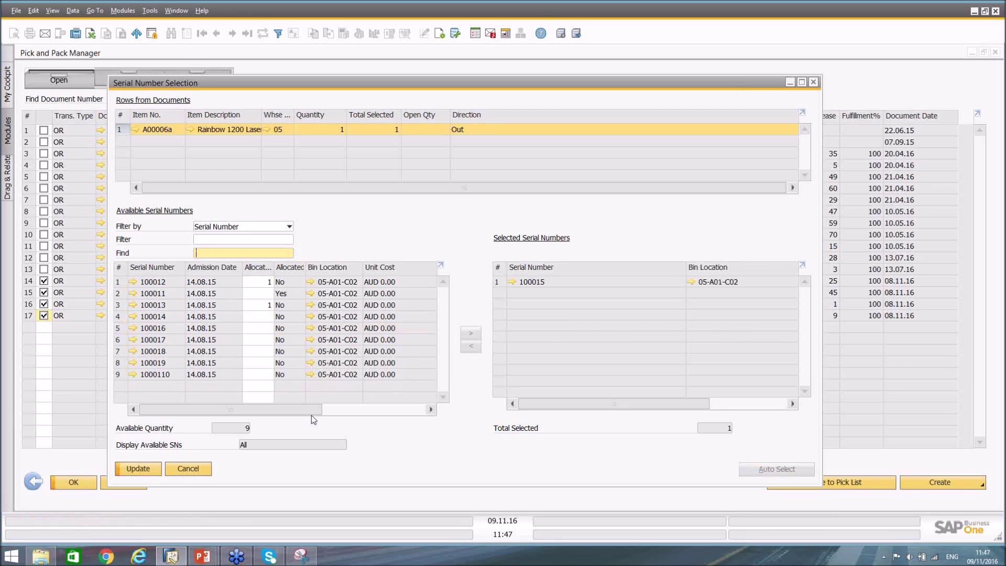
{"action": "left_click", "coordinate": [139, 470]}
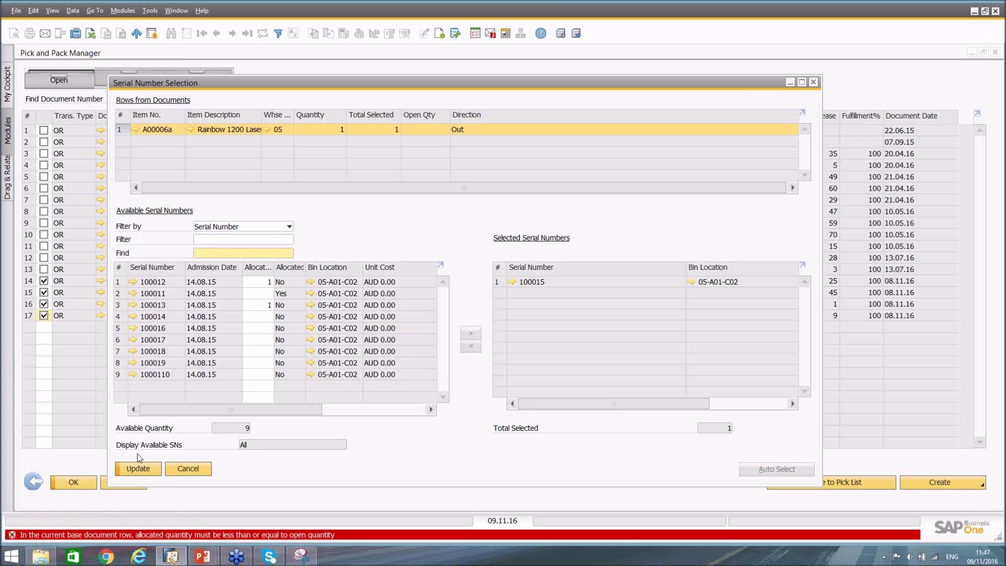
{"action": "left_click", "coordinate": [158, 470]}
{"action": "left_click", "coordinate": [189, 470]}
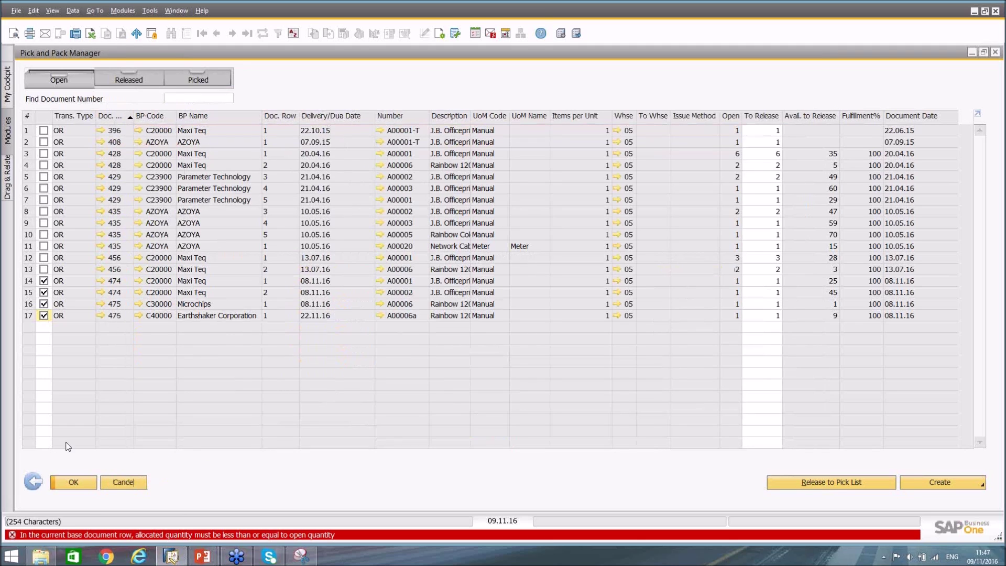
Restart the release to the pick list, try an allocated quantity of 1 for serial number 100011 and reset it to 0
{"action": "left_click", "coordinate": [868, 483]}
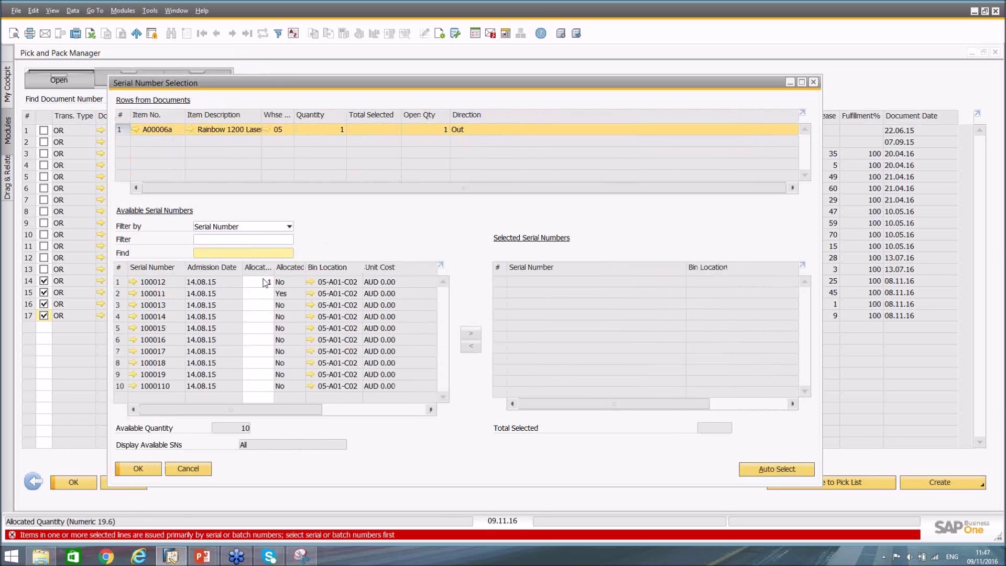
{"action": "left_click", "coordinate": [124, 294]}
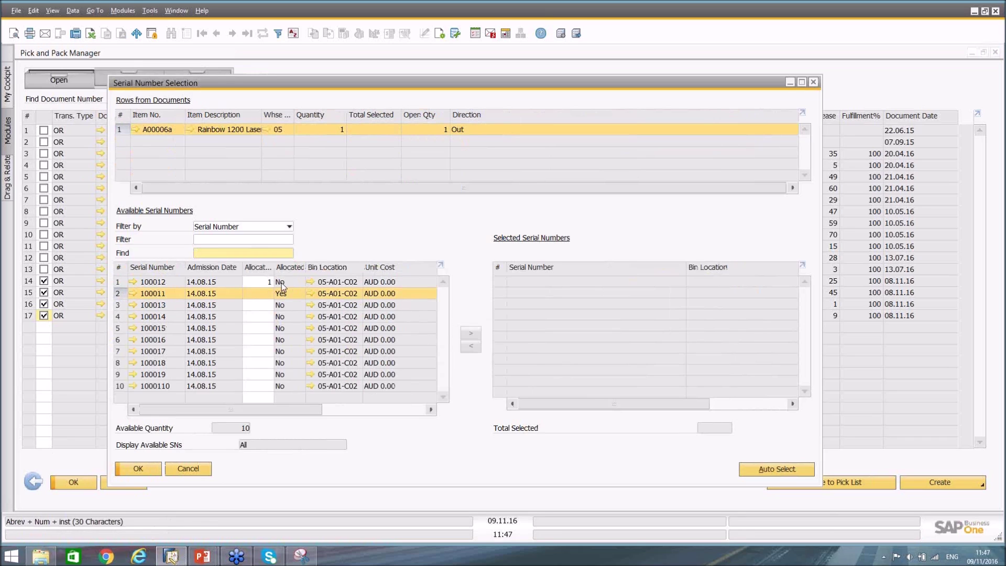
{"action": "left_click", "coordinate": [263, 292]}
{"action": "type", "text": "1"}
{"action": "key", "text": "Tab"}
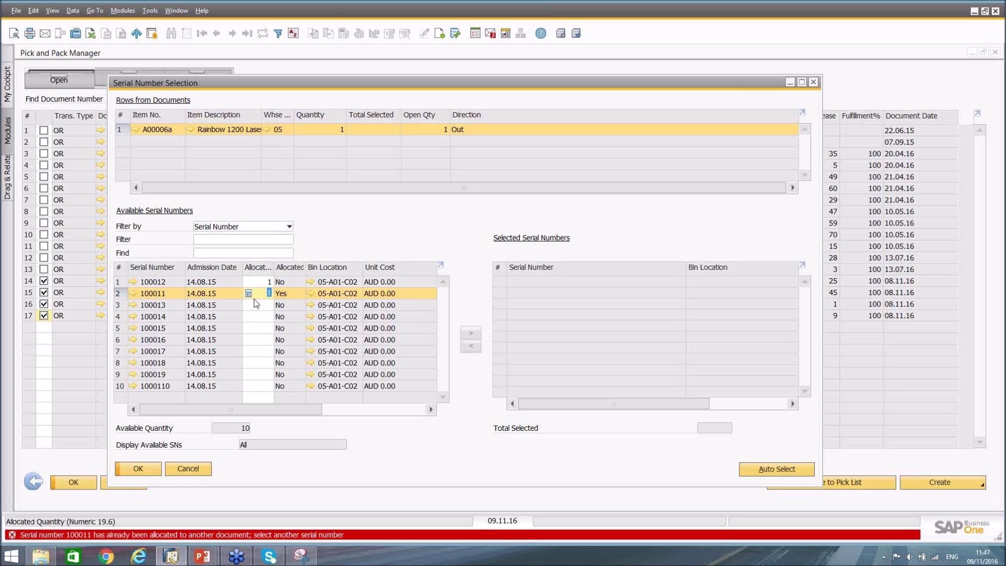
{"action": "type", "text": "0"}
{"action": "key", "text": "Down"}
Try to assign serial number 100013 with an allocated quantity of 1 to item A00006a and cancel the serial number selection
{"action": "type", "text": "1"}
{"action": "key", "text": "Down"}
{"action": "left_click", "coordinate": [118, 305]}
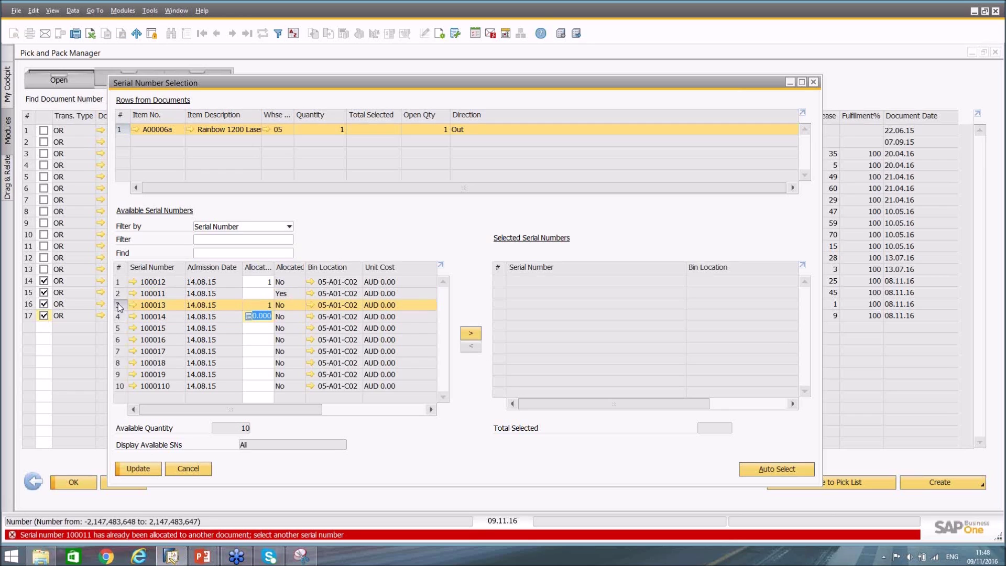
{"action": "left_click", "coordinate": [468, 332]}
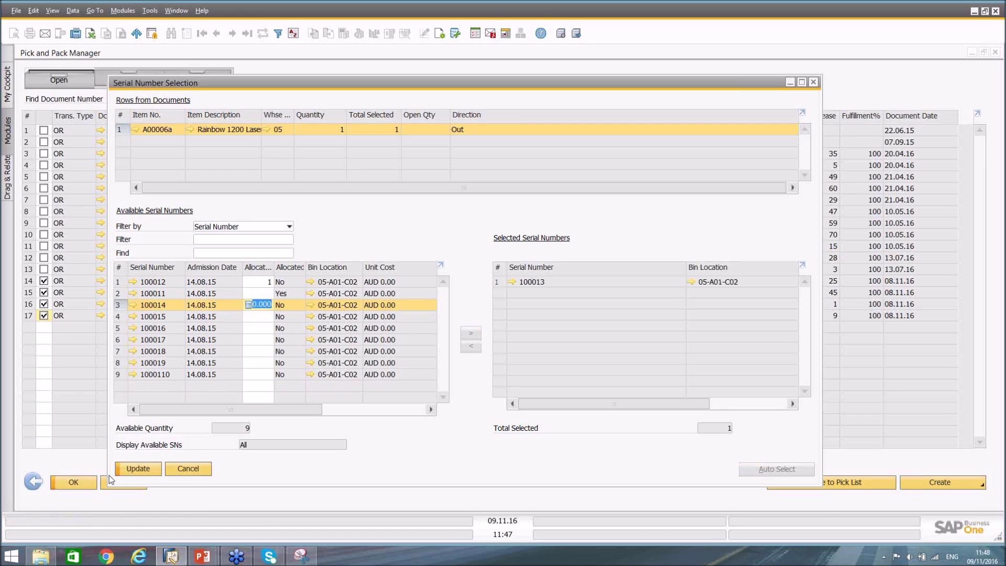
{"action": "left_click", "coordinate": [134, 471]}
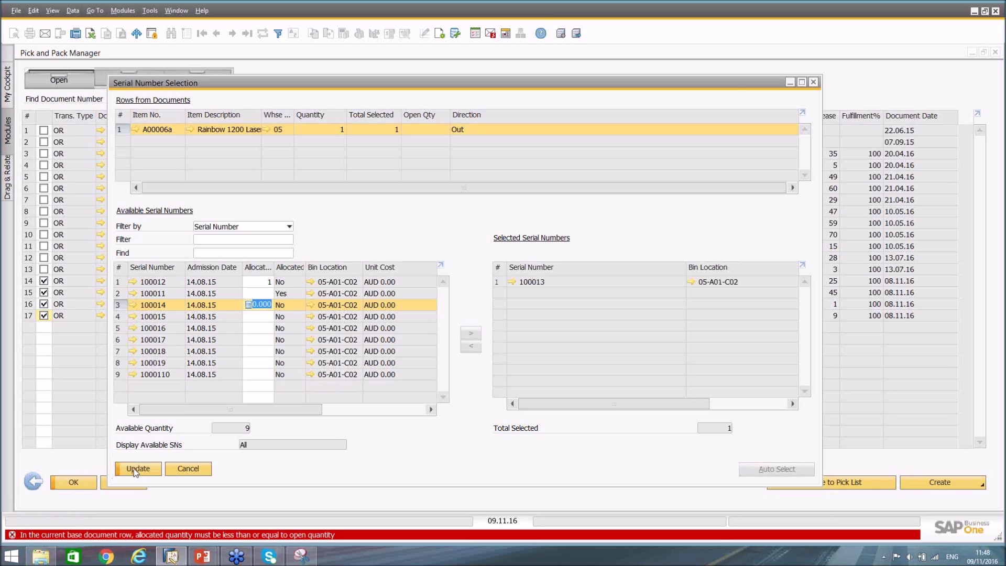
{"action": "left_click", "coordinate": [201, 470]}
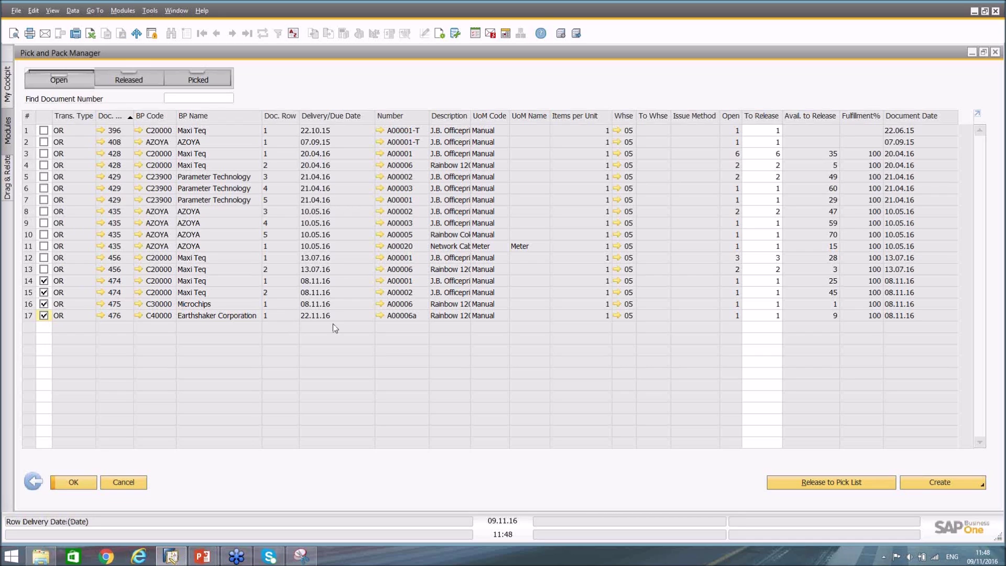
Exclude the Earthshaker Corporation row of order 476 and start generating pick lists for the remaining selected rows
{"action": "left_click", "coordinate": [44, 316]}
{"action": "left_click", "coordinate": [855, 483]}
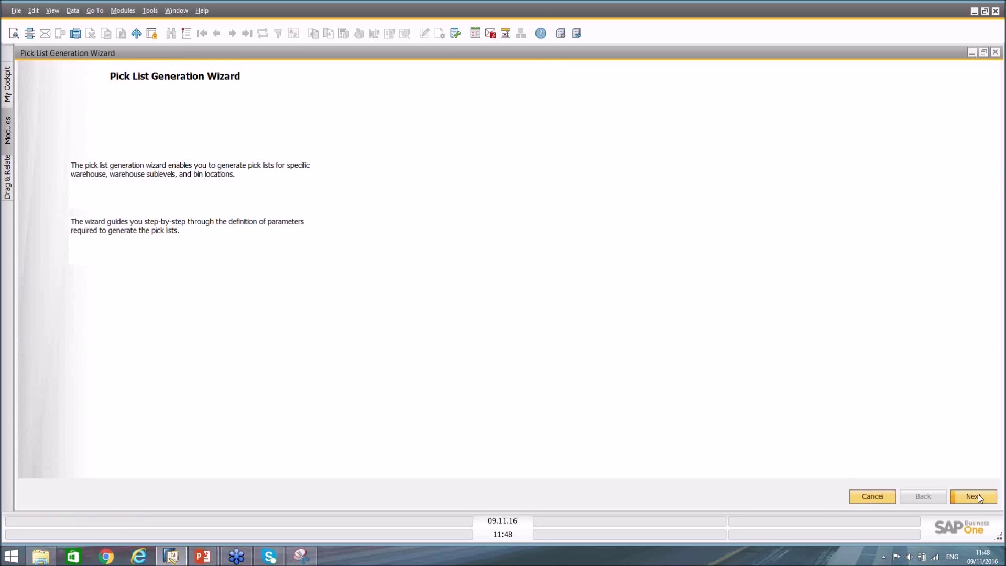
{"action": "left_click", "coordinate": [974, 497]}
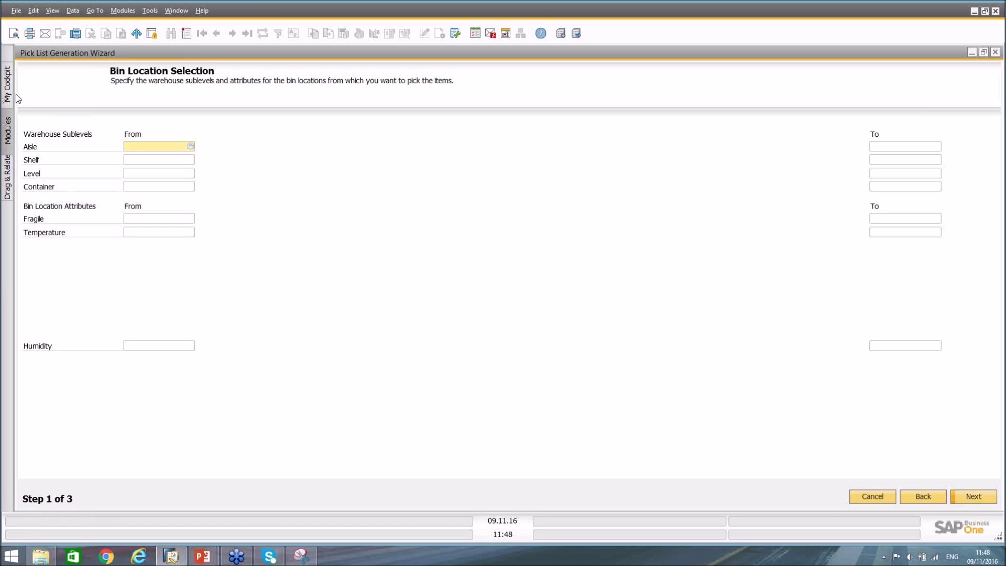
Check the attribute codes offered for the bin location temperature filter and leave the bin location criteria empty
{"action": "left_click", "coordinate": [143, 160]}
{"action": "left_click", "coordinate": [138, 173]}
{"action": "left_click", "coordinate": [162, 229]}
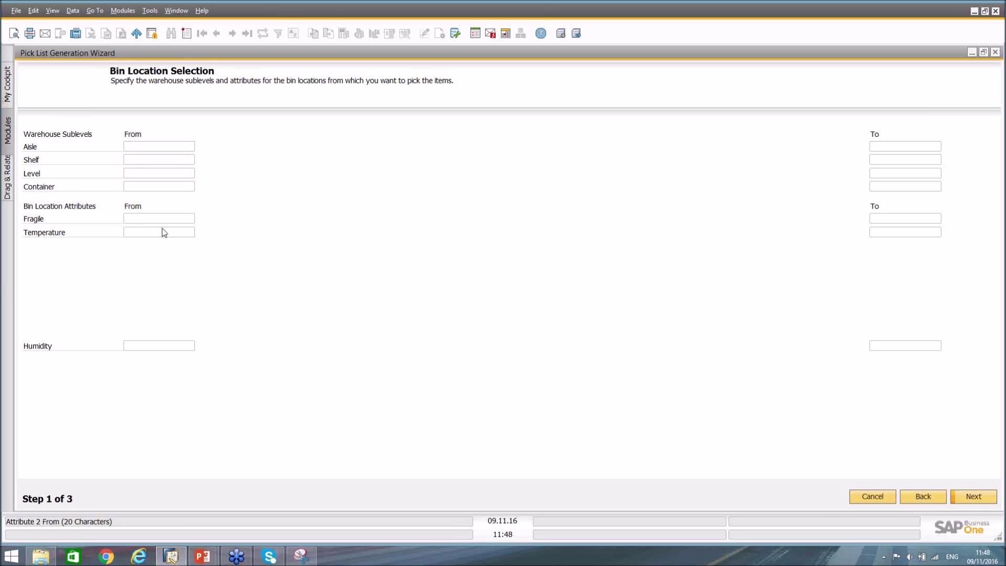
{"action": "left_click", "coordinate": [191, 232]}
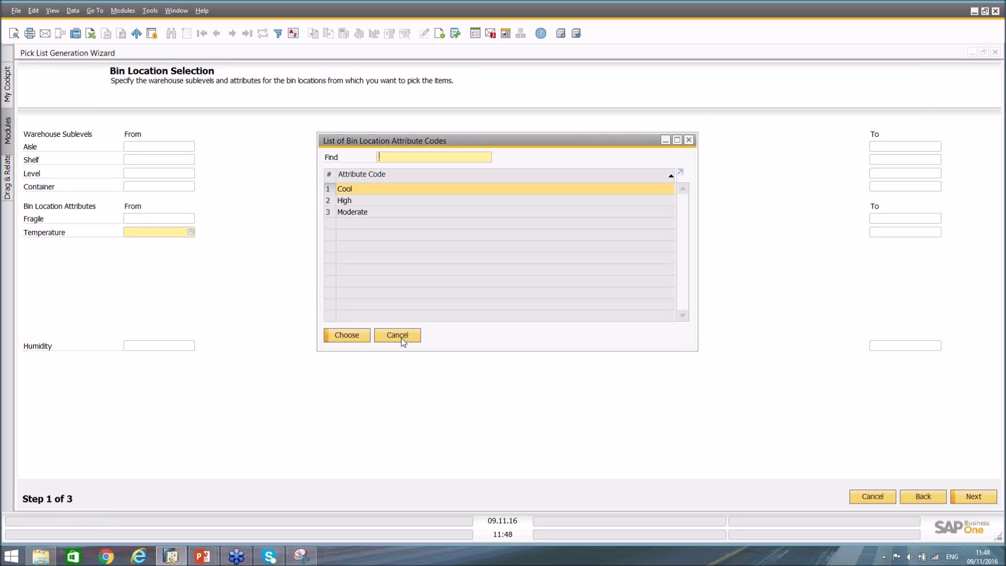
{"action": "left_click", "coordinate": [401, 340]}
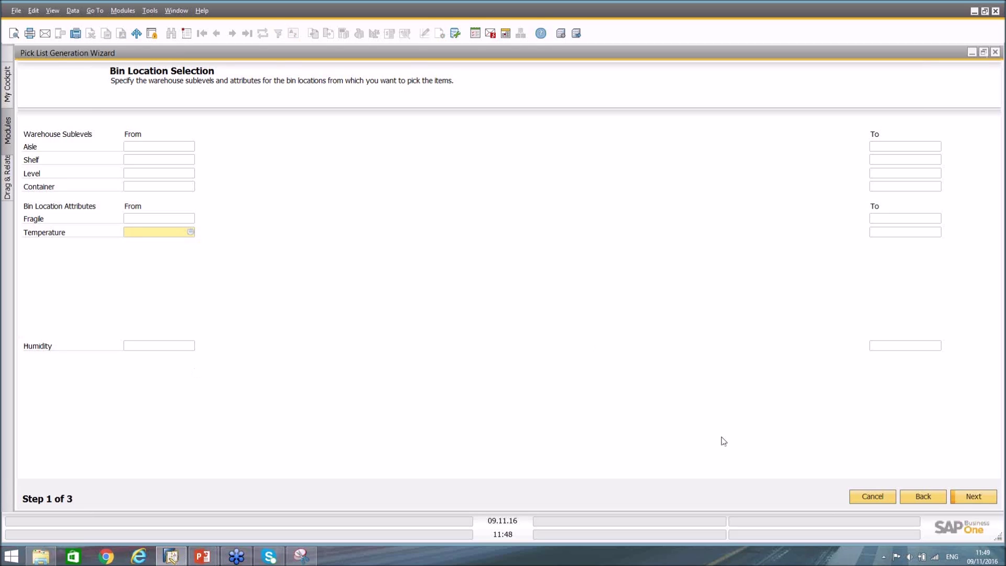
Split the pick lists by document with automatic allocation by warehouse settings and generate pick lists 72 and 73
{"action": "left_click", "coordinate": [976, 495]}
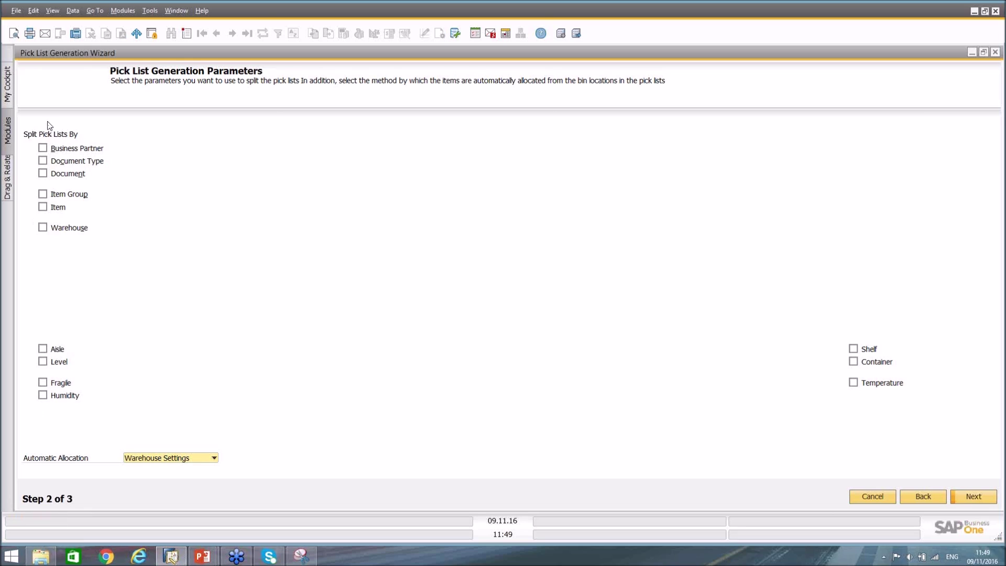
{"action": "left_click", "coordinate": [43, 173]}
{"action": "left_click", "coordinate": [974, 496]}
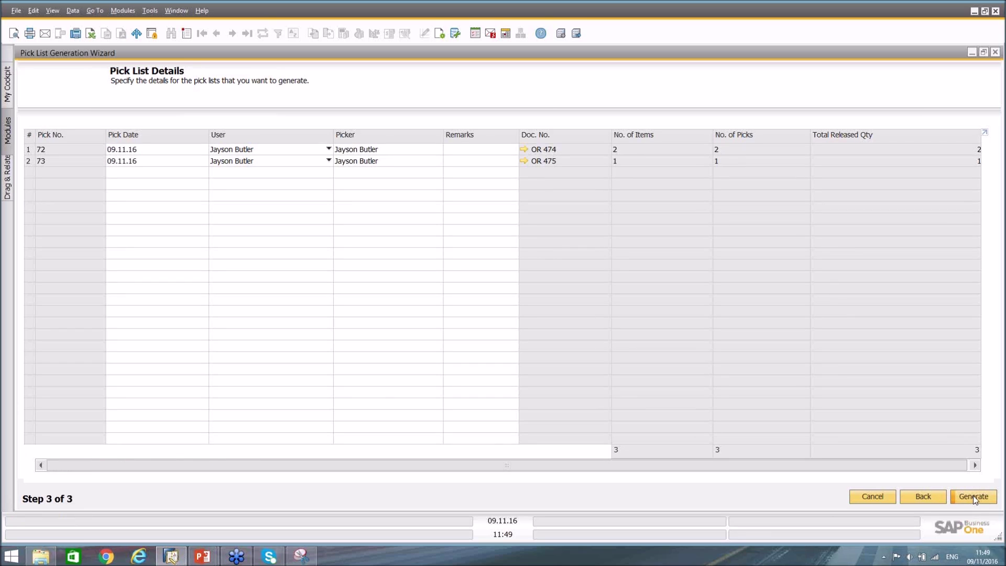
{"action": "left_click", "coordinate": [974, 497]}
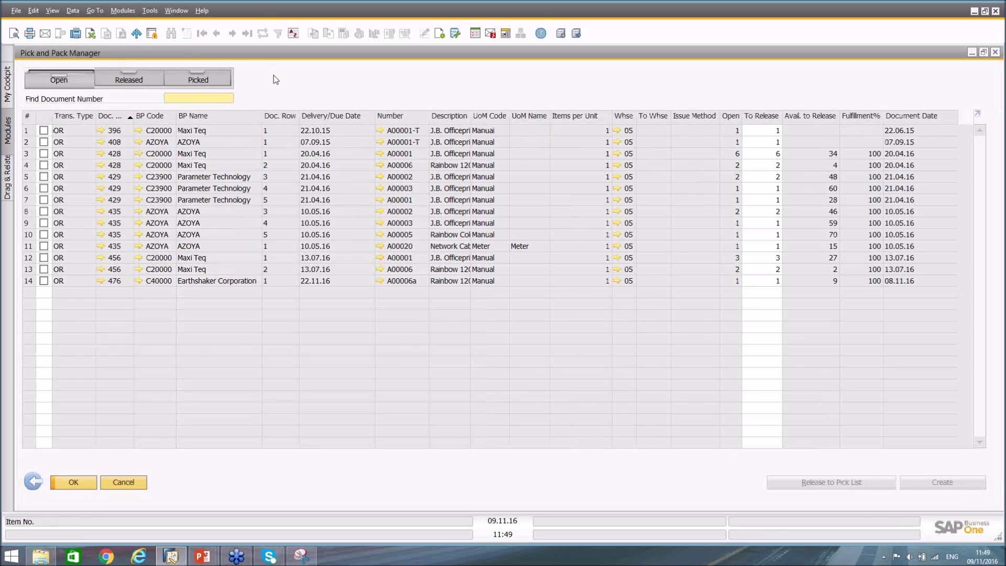
Open released pick list 73 and make the Serial Number column visible in its row table
{"action": "left_click", "coordinate": [129, 80]}
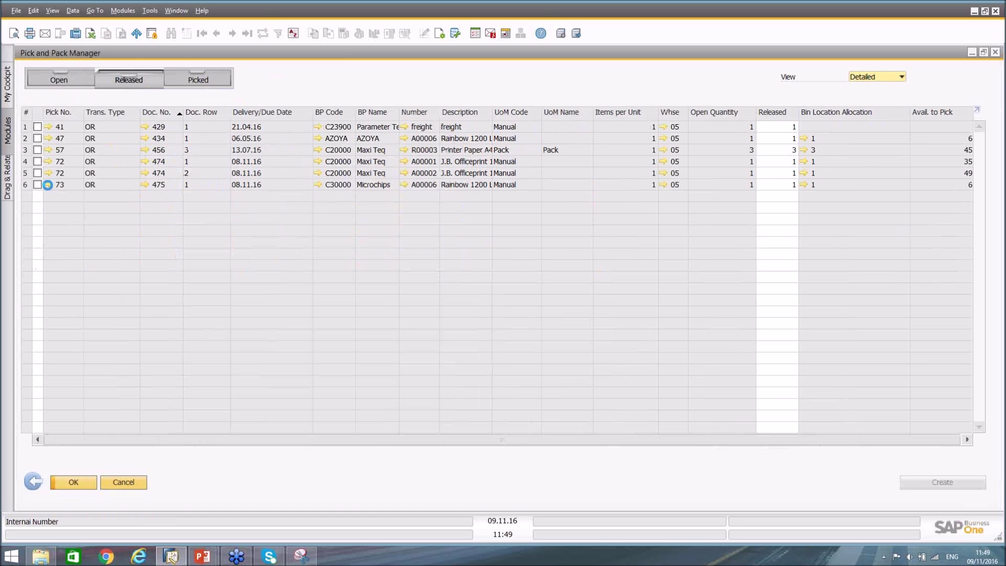
{"action": "left_click", "coordinate": [48, 185]}
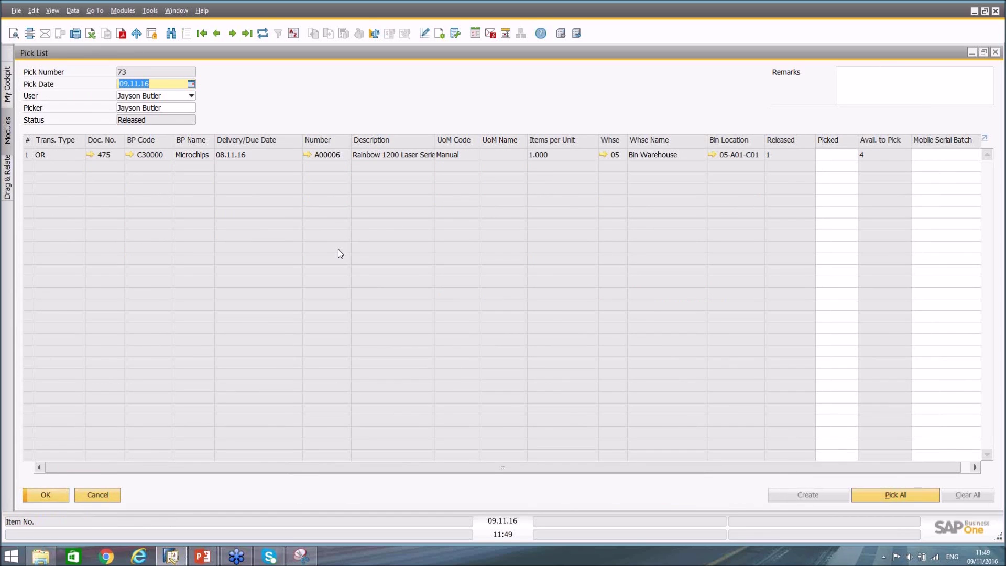
{"action": "left_click", "coordinate": [424, 33]}
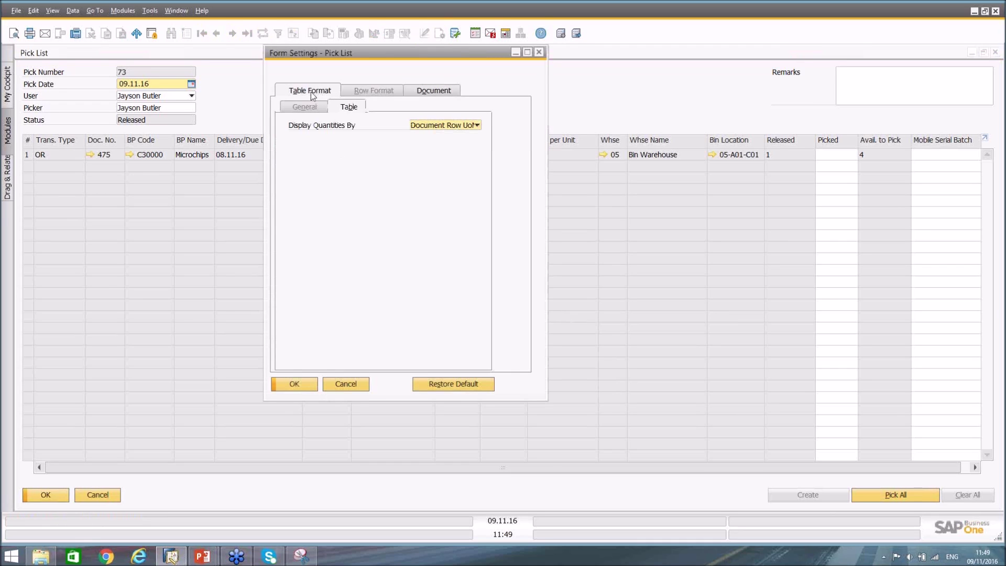
{"action": "left_click", "coordinate": [310, 91]}
{"action": "scroll", "coordinate": [321, 220], "scroll_direction": "down", "scroll_amount": 3}
{"action": "scroll", "coordinate": [321, 219], "scroll_direction": "down", "scroll_amount": 2}
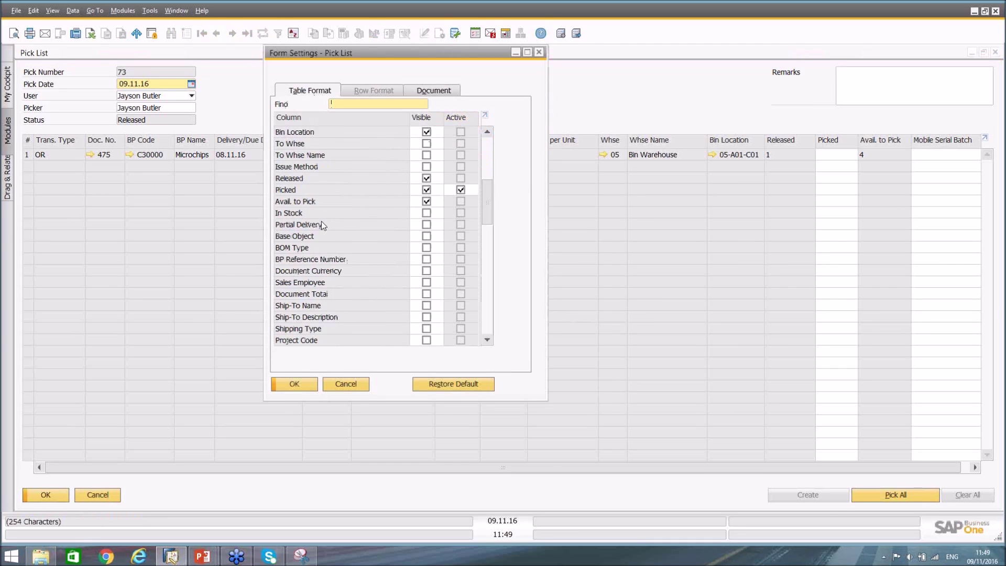
{"action": "scroll", "coordinate": [322, 221], "scroll_direction": "up", "scroll_amount": 5}
{"action": "type", "text": "ser"}
{"action": "left_click", "coordinate": [427, 132]}
{"action": "left_click", "coordinate": [305, 385]}
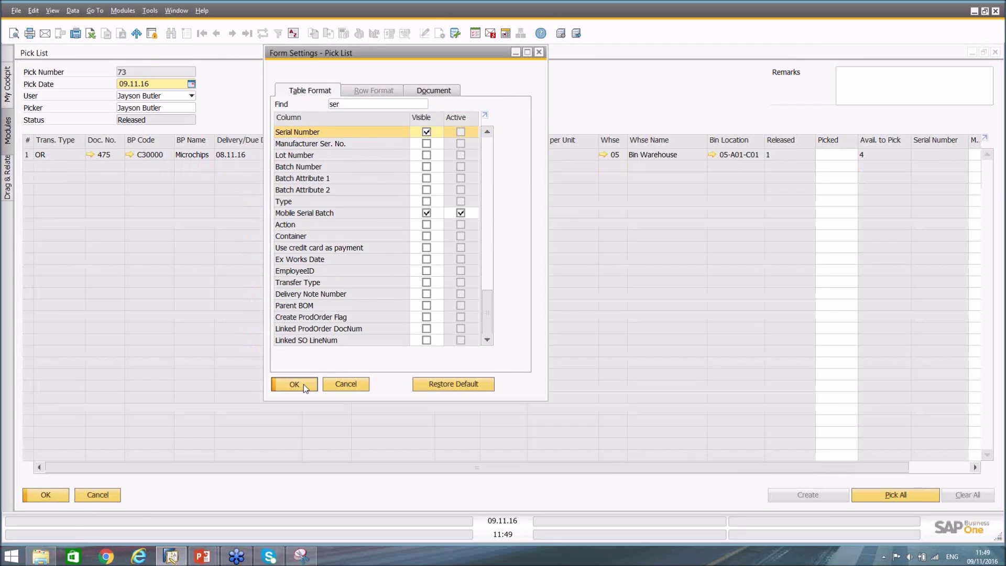
{"action": "left_click_drag", "start_coordinate": [612, 466], "coordinate": [556, 468]}
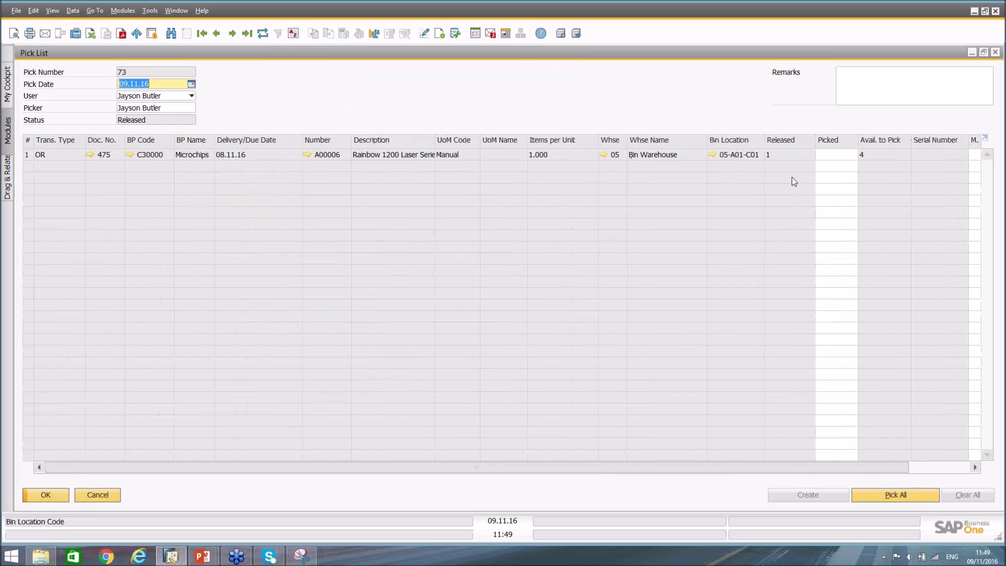
Preview the printed layout of pick list 73, check its bin location and serial number columns, and close the preview
{"action": "left_click", "coordinate": [12, 32]}
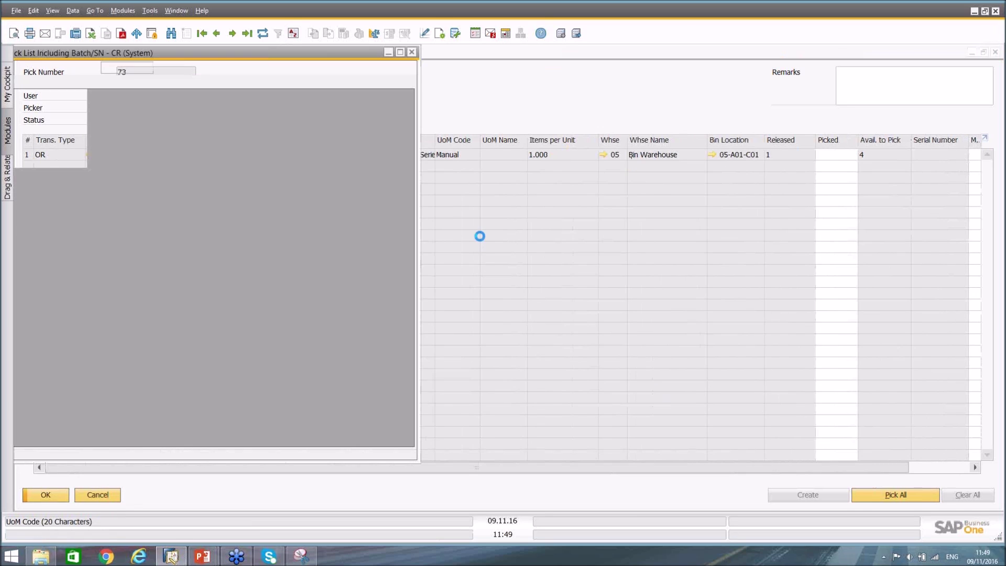
{"action": "left_click", "coordinate": [400, 52]}
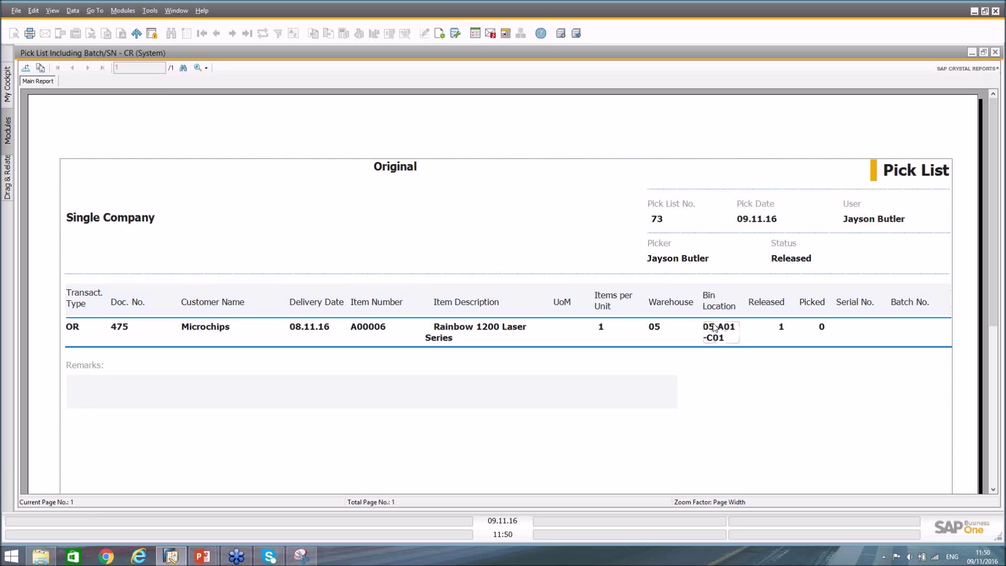
{"action": "double_click", "coordinate": [897, 55]}
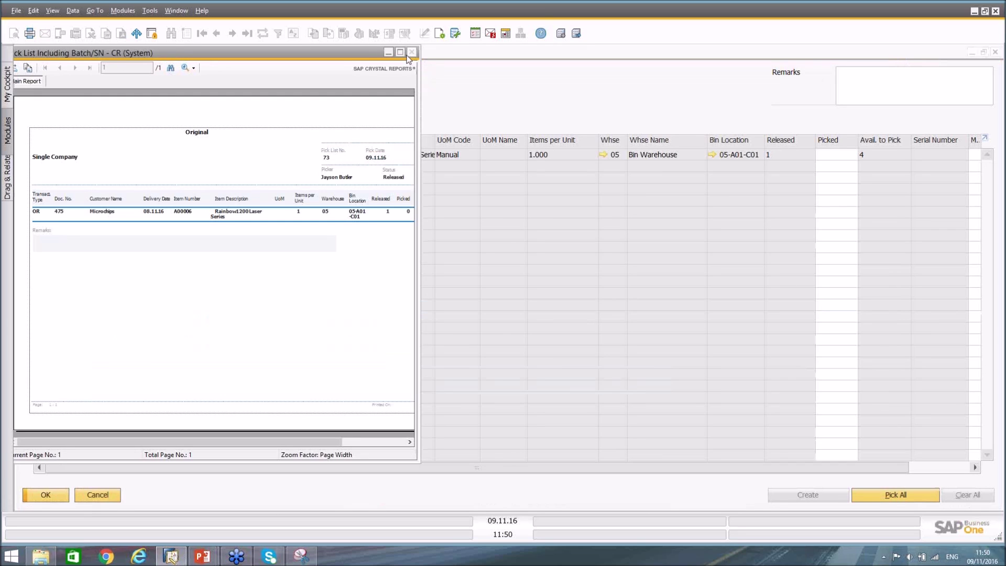
{"action": "left_click", "coordinate": [413, 52]}
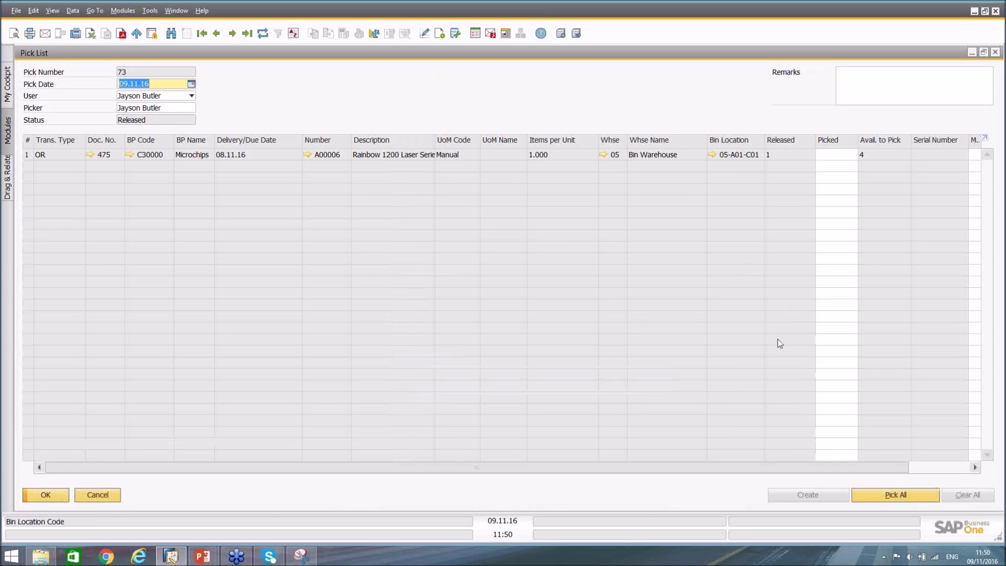
Pick all quantities on pick list 73, save the update and create a manual delivery from it
{"action": "left_click", "coordinate": [901, 493]}
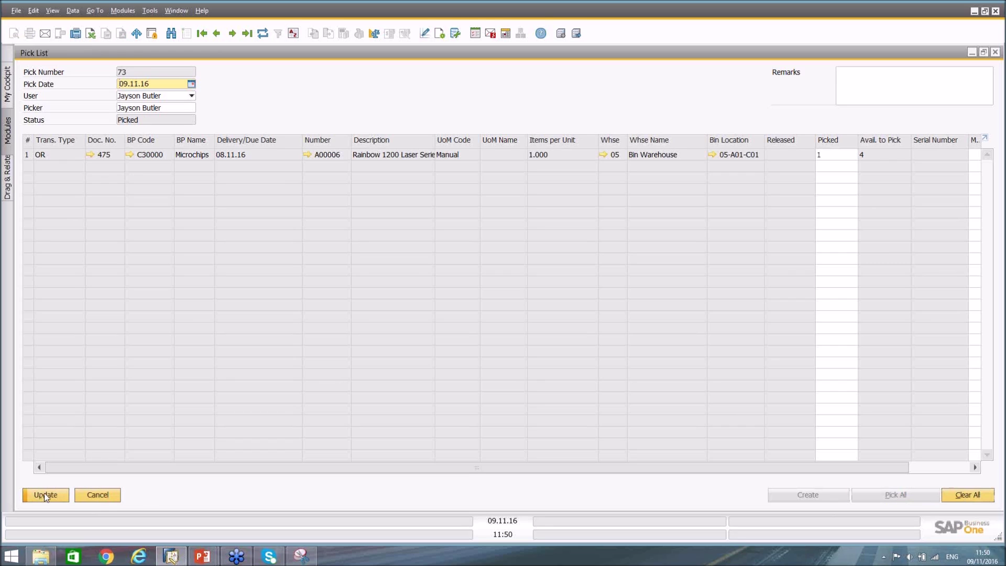
{"action": "left_click", "coordinate": [46, 496]}
{"action": "left_click", "coordinate": [840, 492]}
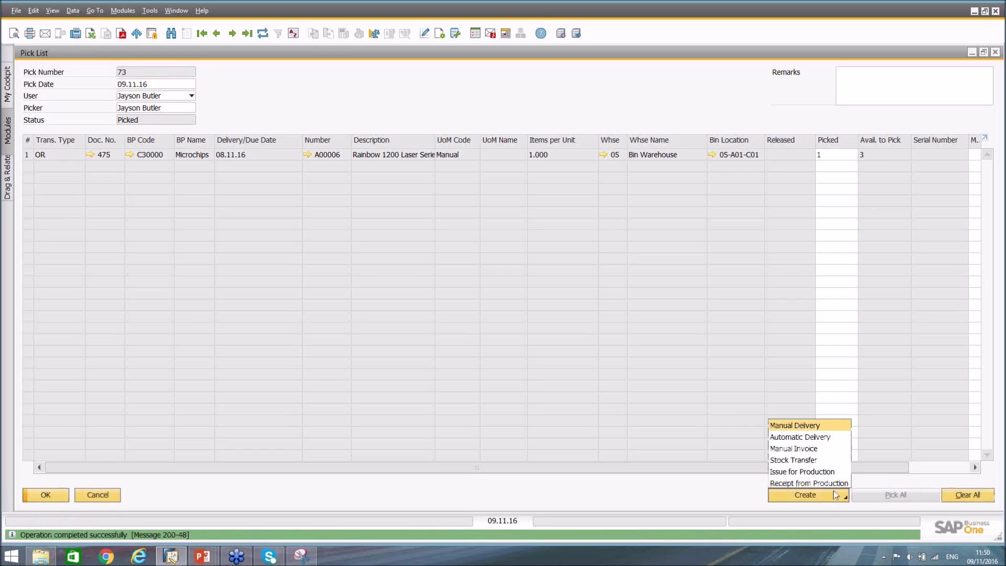
{"action": "left_click", "coordinate": [781, 428]}
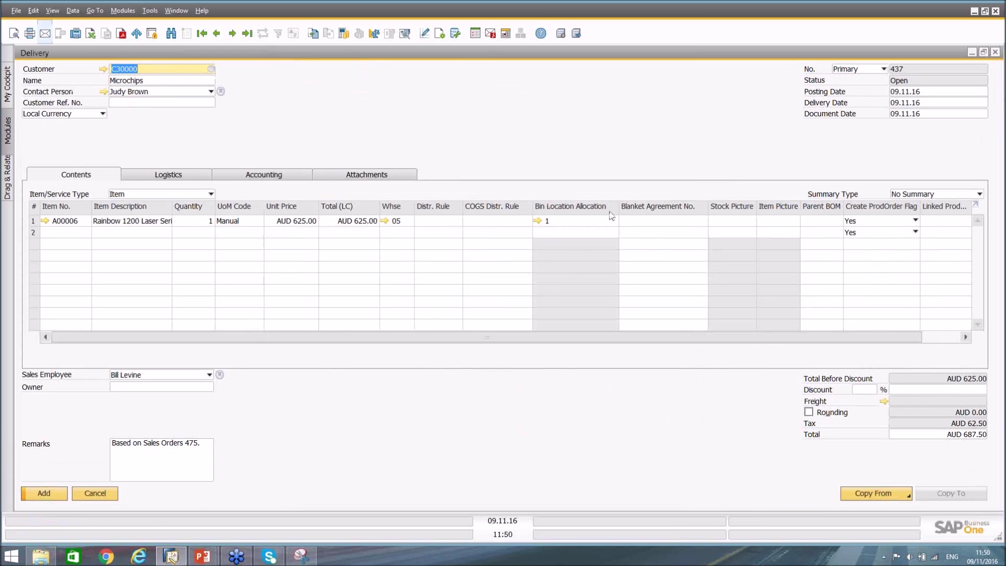
Review the serial number allocated to item A00006 and add the delivery based on sales order 475
{"action": "left_click", "coordinate": [539, 222]}
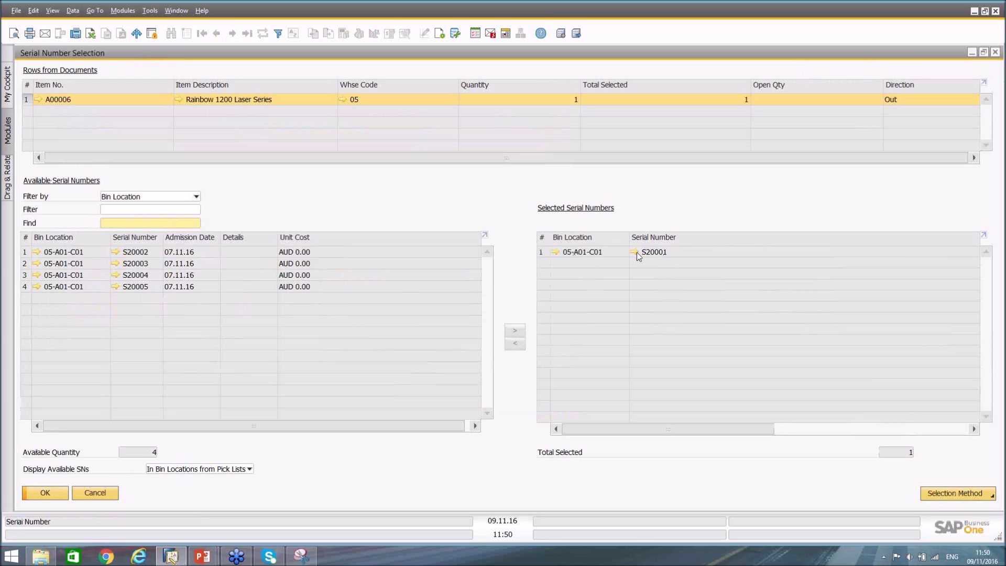
{"action": "left_click", "coordinate": [44, 494]}
{"action": "left_click", "coordinate": [40, 496]}
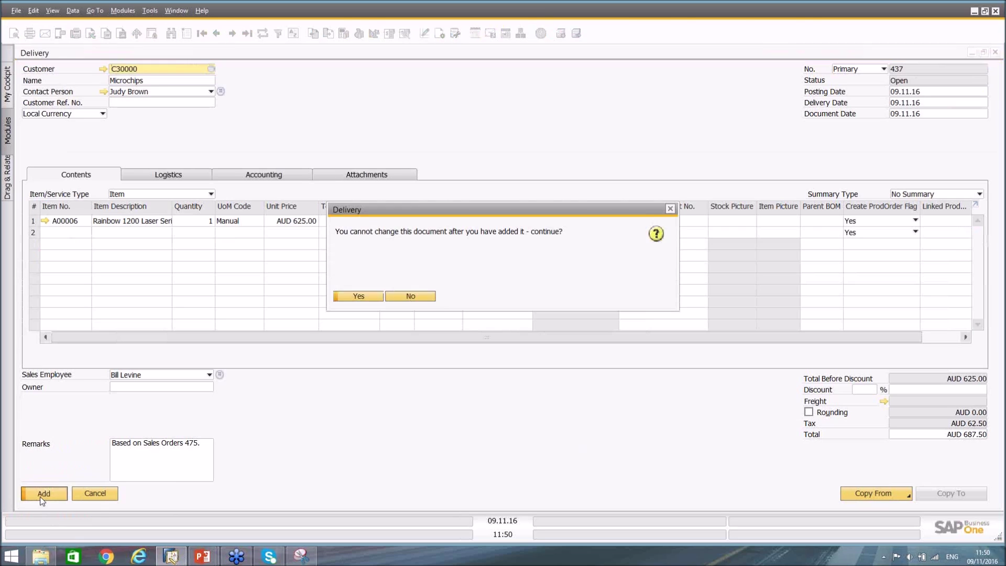
{"action": "left_click", "coordinate": [359, 294]}
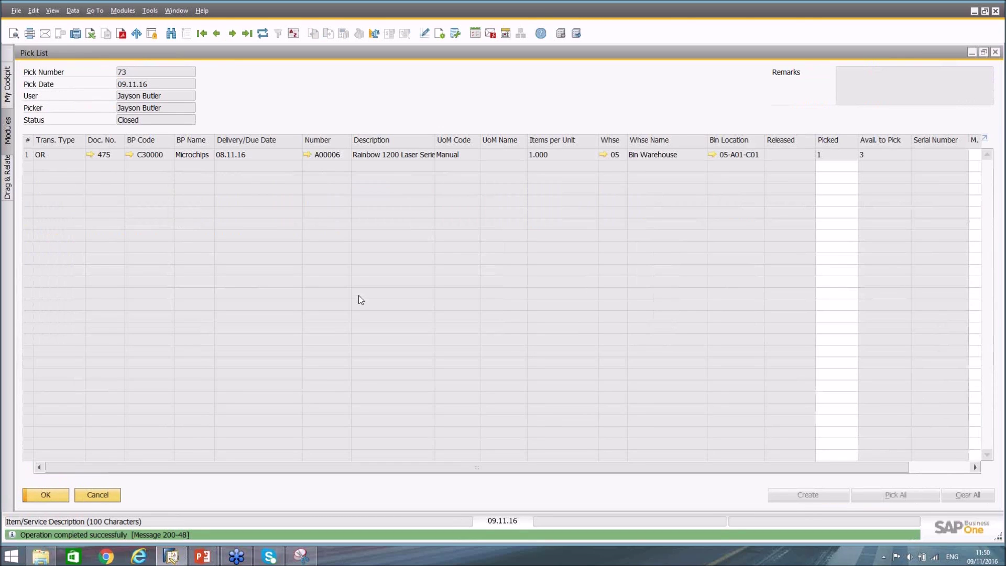
Go to pick list 72, preview its printed layout with the bin locations and close the preview
{"action": "left_click", "coordinate": [217, 34]}
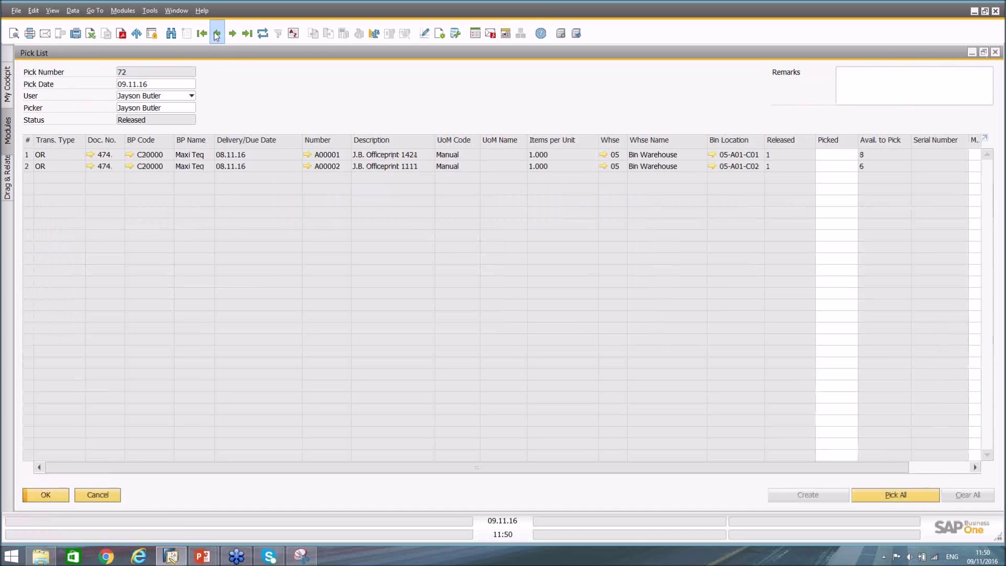
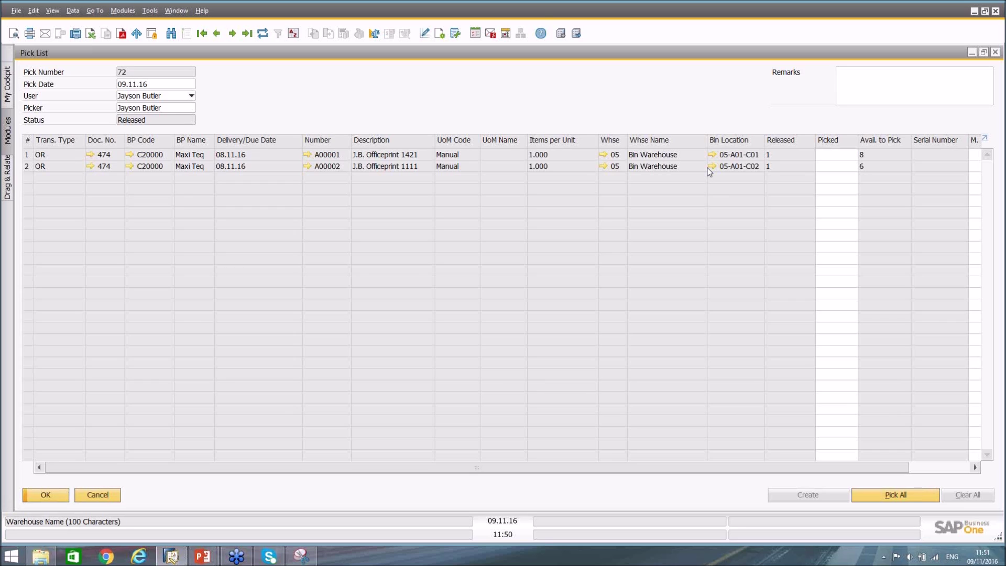
{"action": "left_click", "coordinate": [29, 36]}
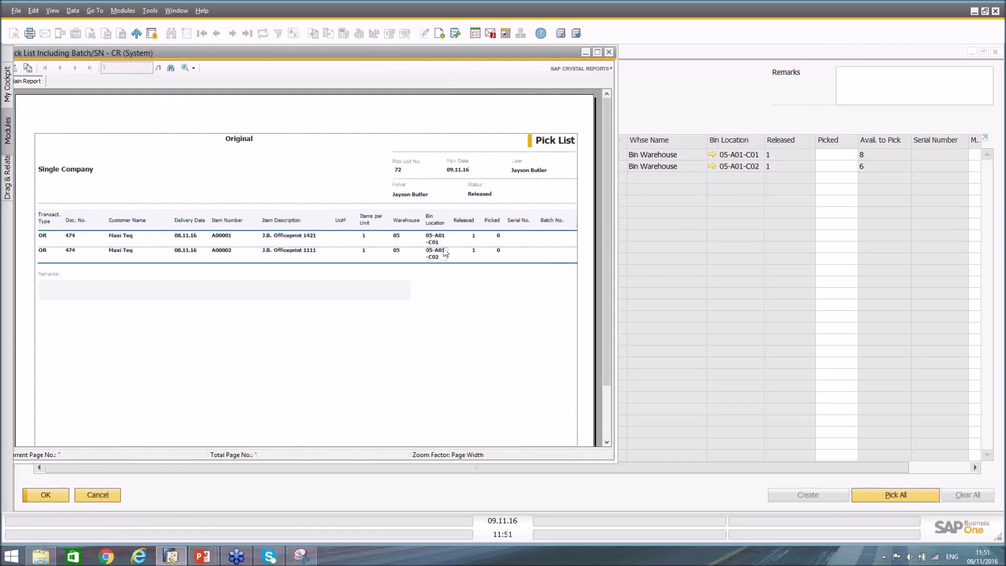
{"action": "left_click", "coordinate": [608, 53]}
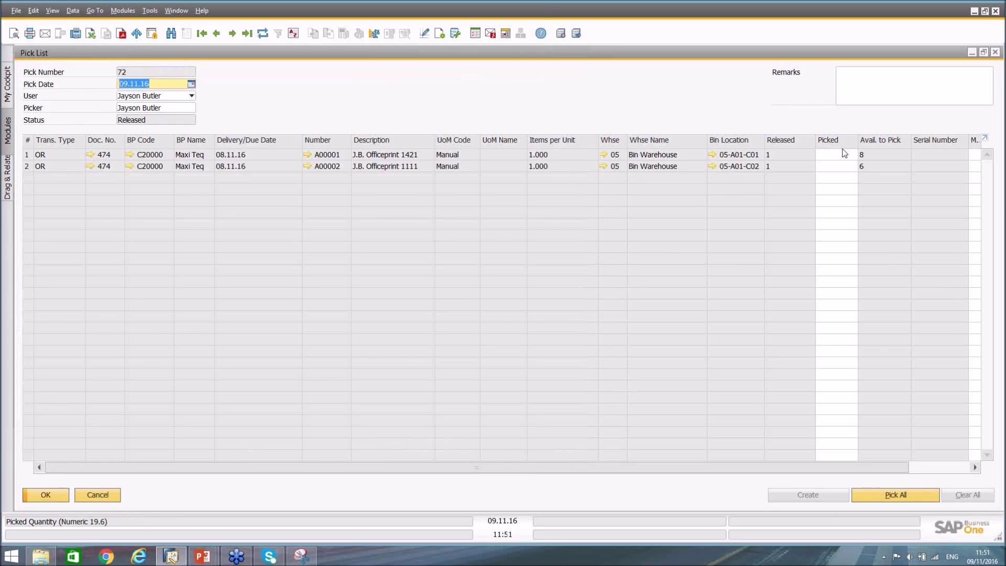
Close pick list 72, the Pick and Pack Manager and its selection criteria without picking anything
{"action": "left_click", "coordinate": [101, 496]}
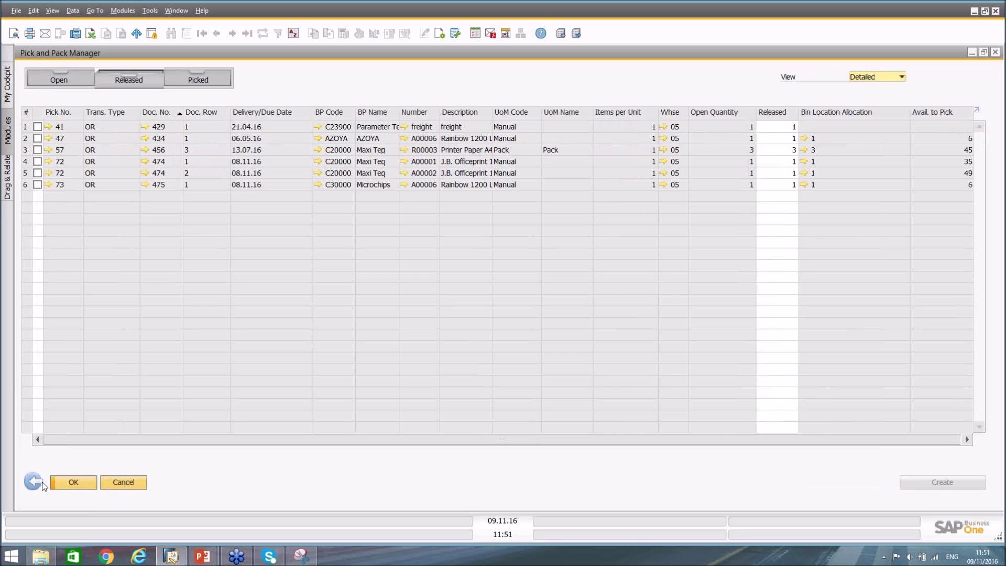
{"action": "left_click", "coordinate": [42, 482]}
{"action": "left_click", "coordinate": [124, 482]}
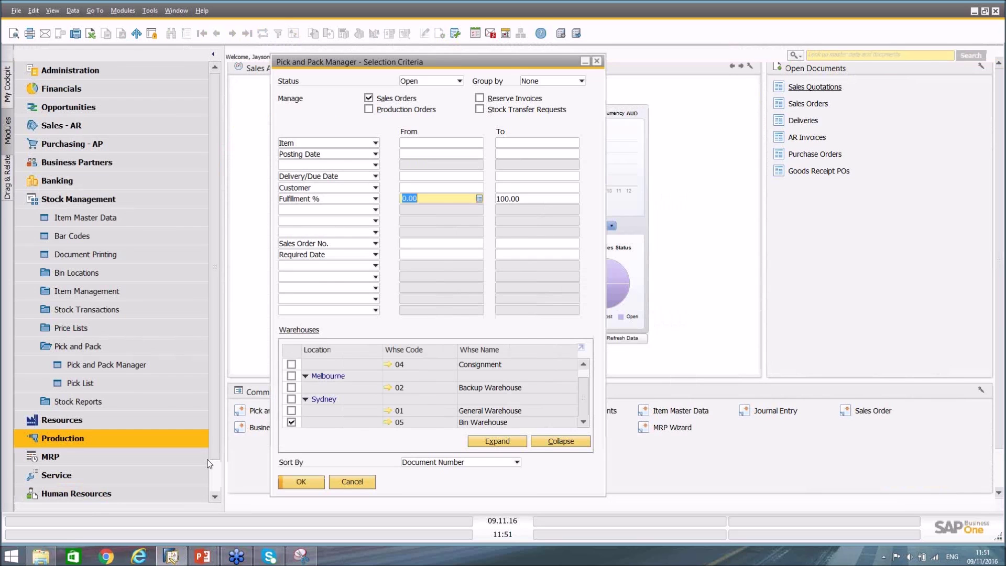
{"action": "left_click", "coordinate": [348, 482]}
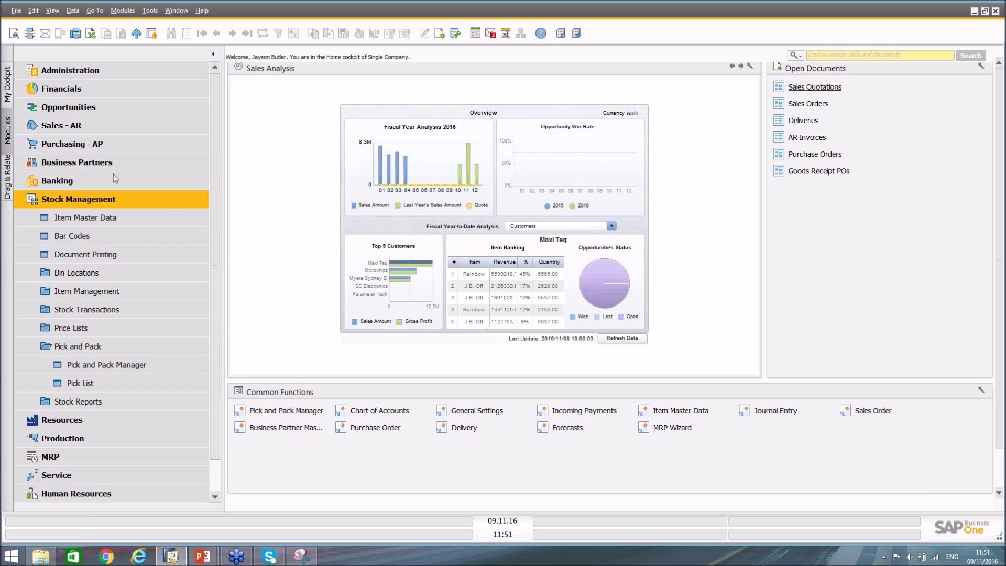
Open a new Stock Counting document, check the available counting types and keep Single Counter
{"action": "left_click", "coordinate": [61, 204]}
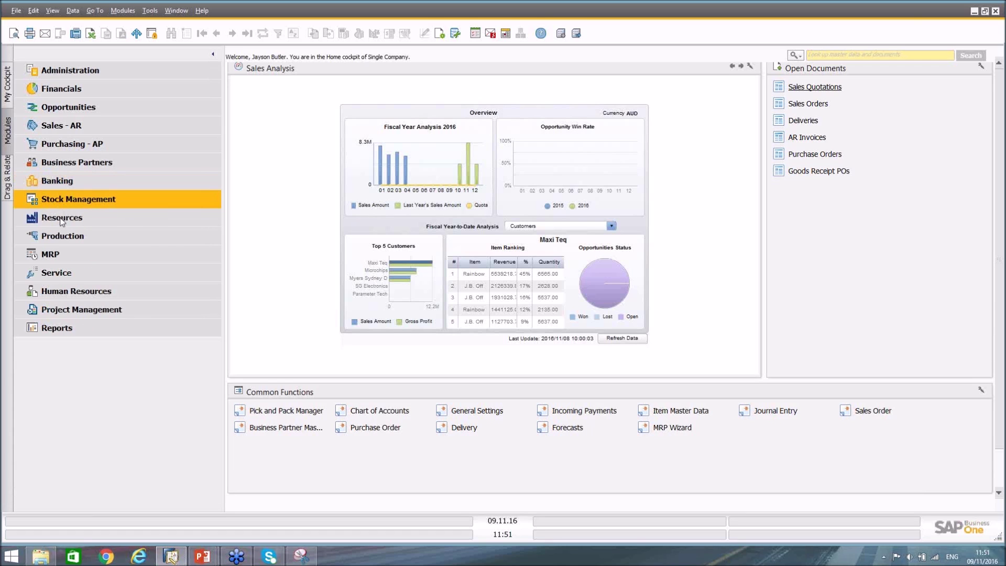
{"action": "left_click", "coordinate": [64, 234]}
{"action": "left_click", "coordinate": [65, 216]}
{"action": "left_click", "coordinate": [71, 200]}
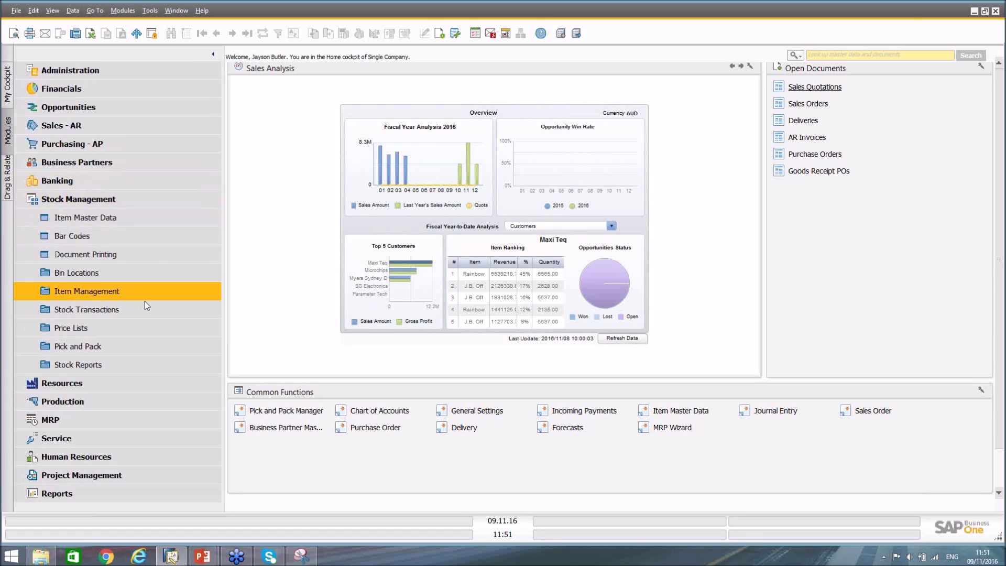
{"action": "left_click", "coordinate": [97, 313]}
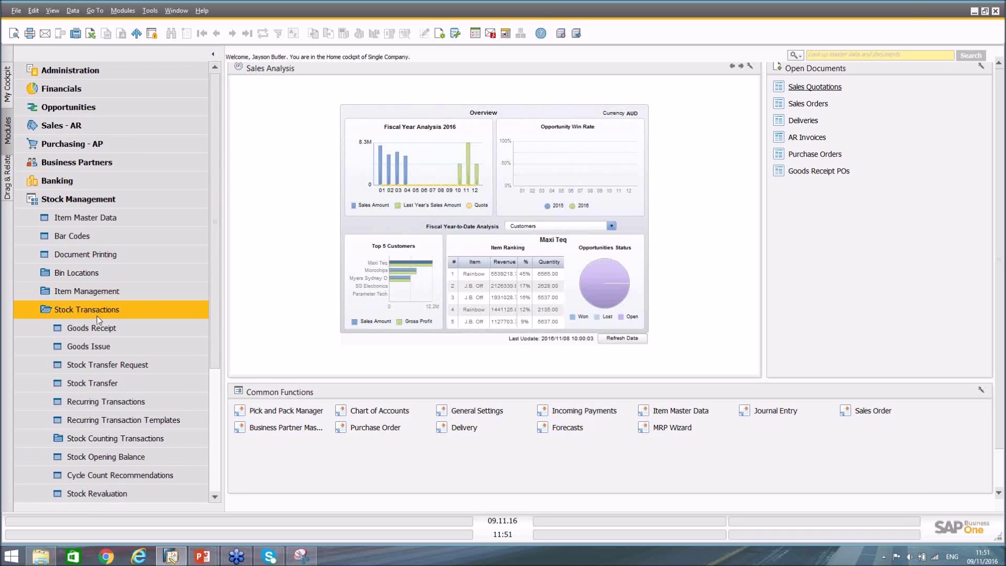
{"action": "scroll", "coordinate": [105, 446], "scroll_direction": "down", "scroll_amount": 3}
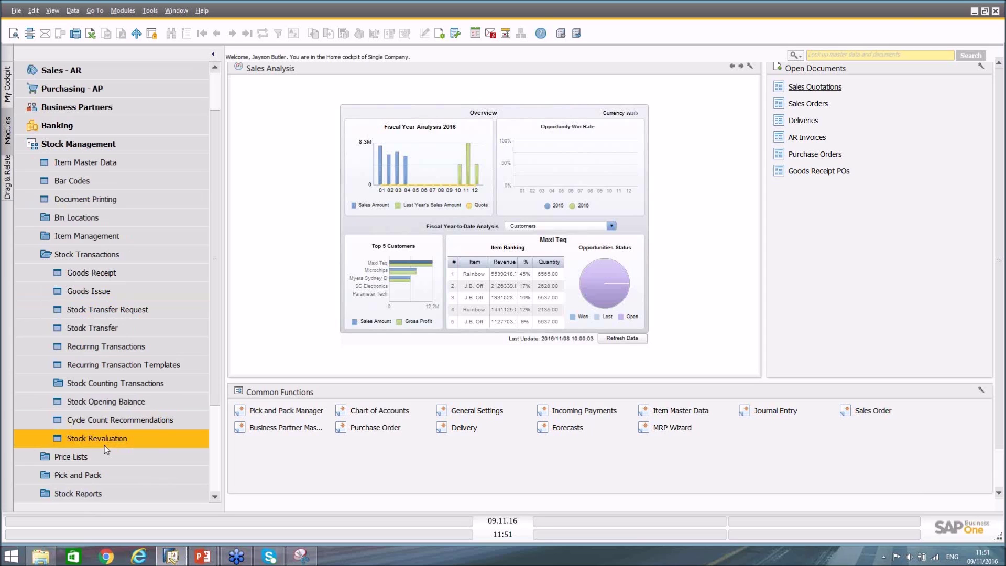
{"action": "left_click", "coordinate": [87, 387]}
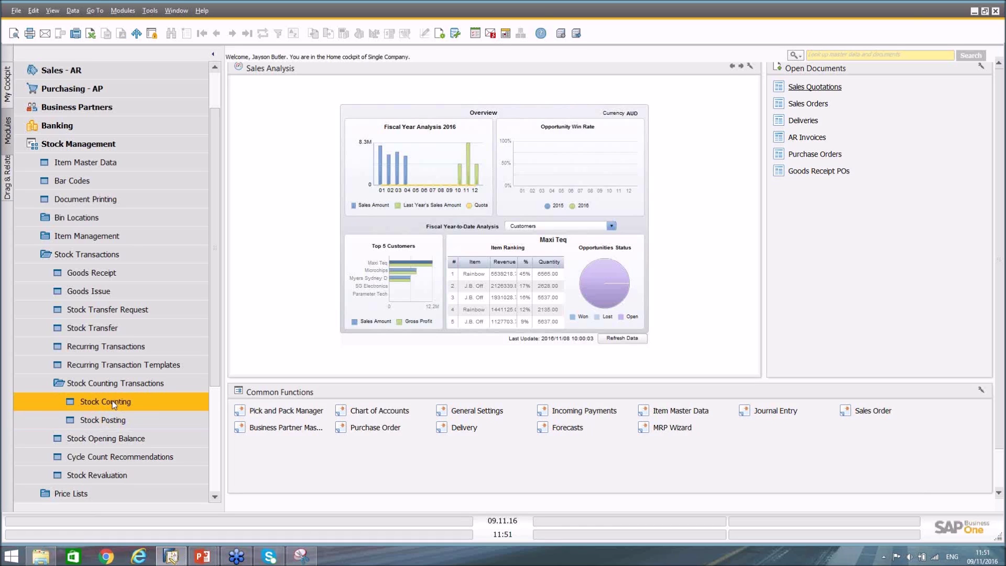
{"action": "left_click", "coordinate": [113, 402]}
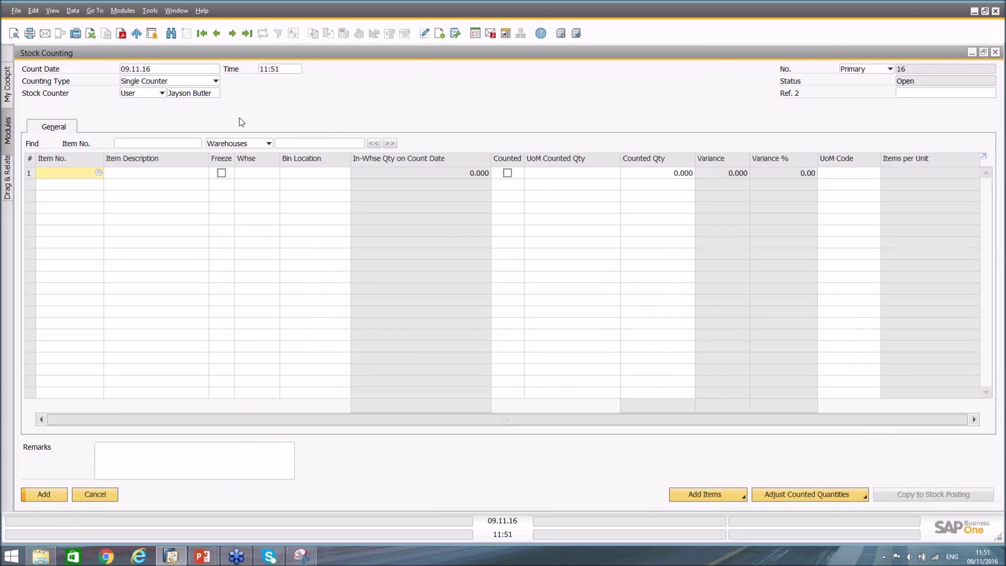
{"action": "left_click", "coordinate": [138, 81]}
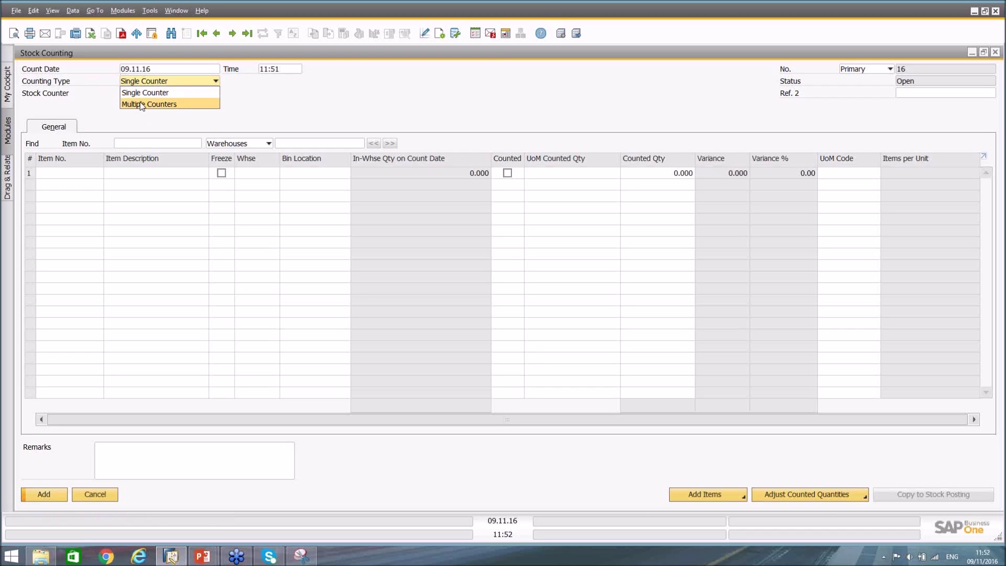
{"action": "left_click", "coordinate": [423, 108]}
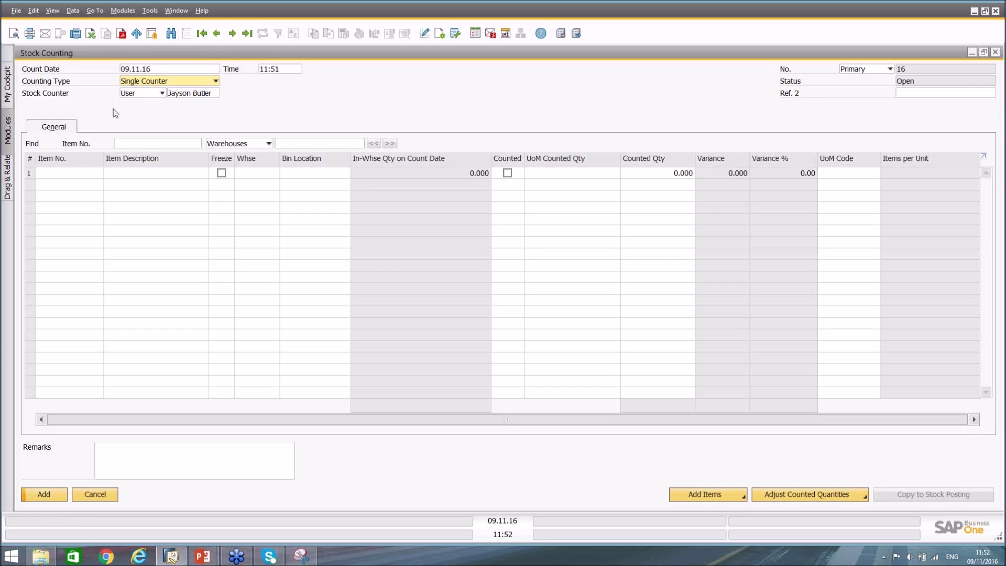
Add the items of General Warehouse 01 to the stock count, excluding warehouses for items with zero quantity
{"action": "left_click", "coordinate": [743, 496]}
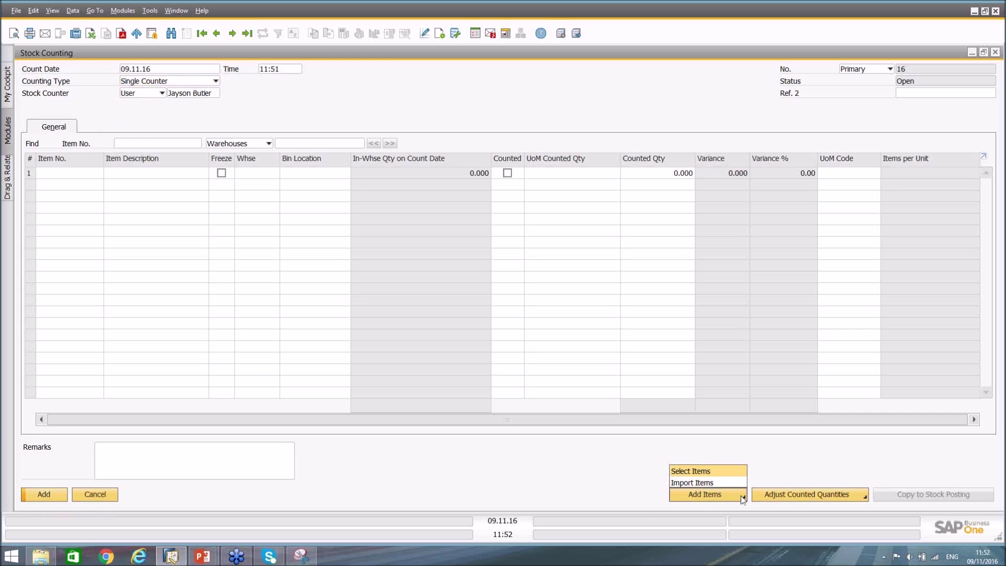
{"action": "left_click", "coordinate": [694, 471]}
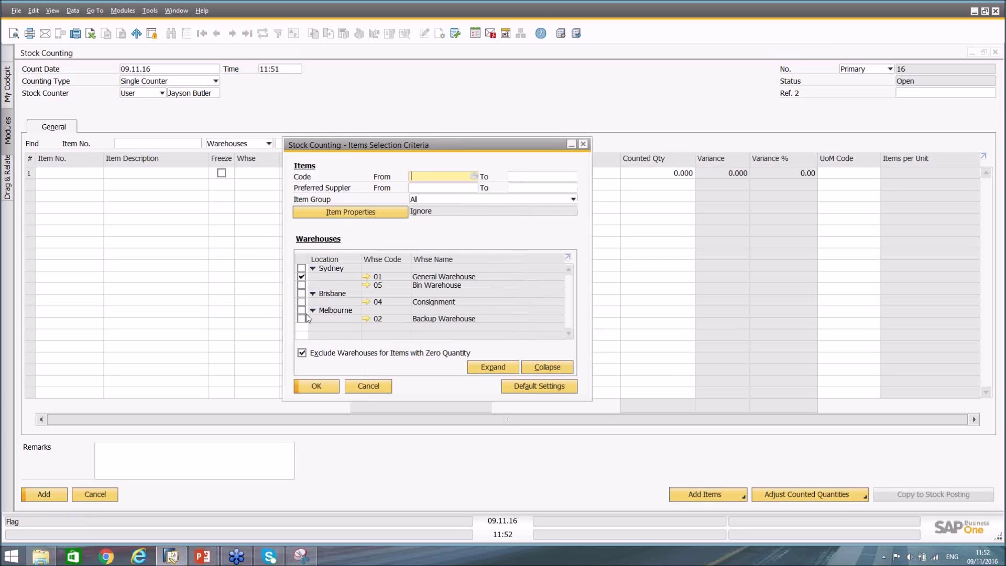
{"action": "left_click", "coordinate": [315, 386]}
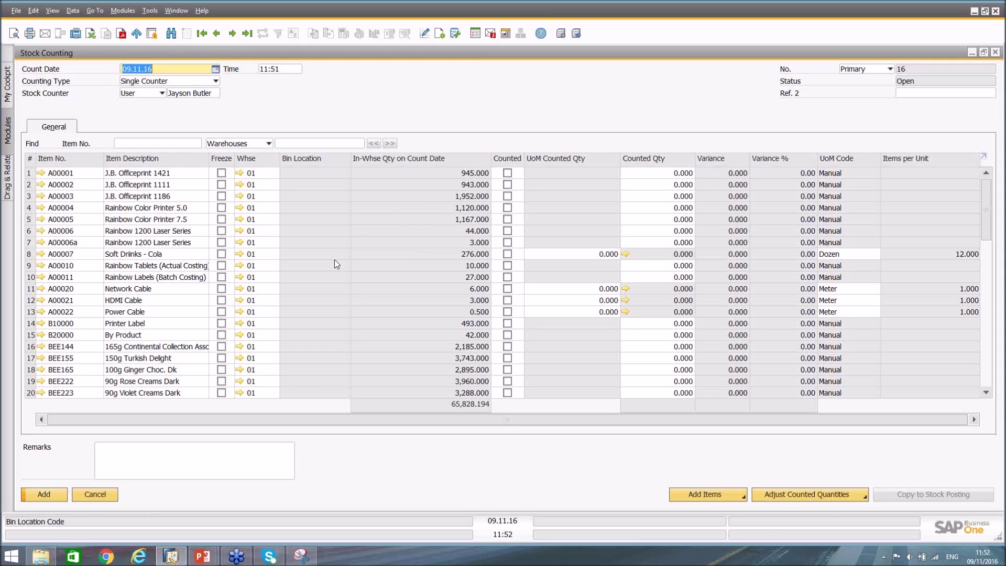
Check the unit of measure for item A00007, discard the unsaved stock count and start a new Stock Counting document
{"action": "left_click", "coordinate": [572, 256]}
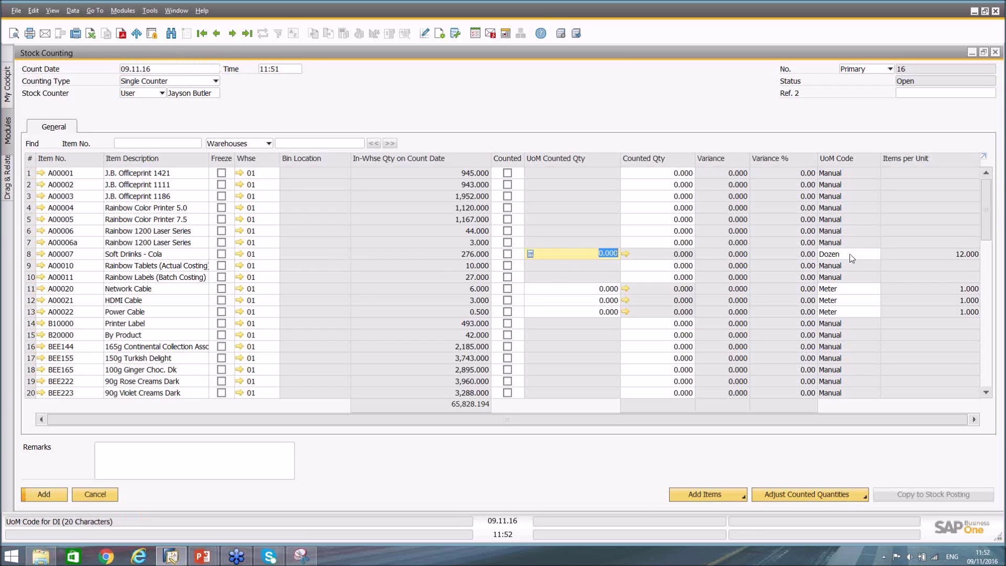
{"action": "left_click", "coordinate": [852, 257]}
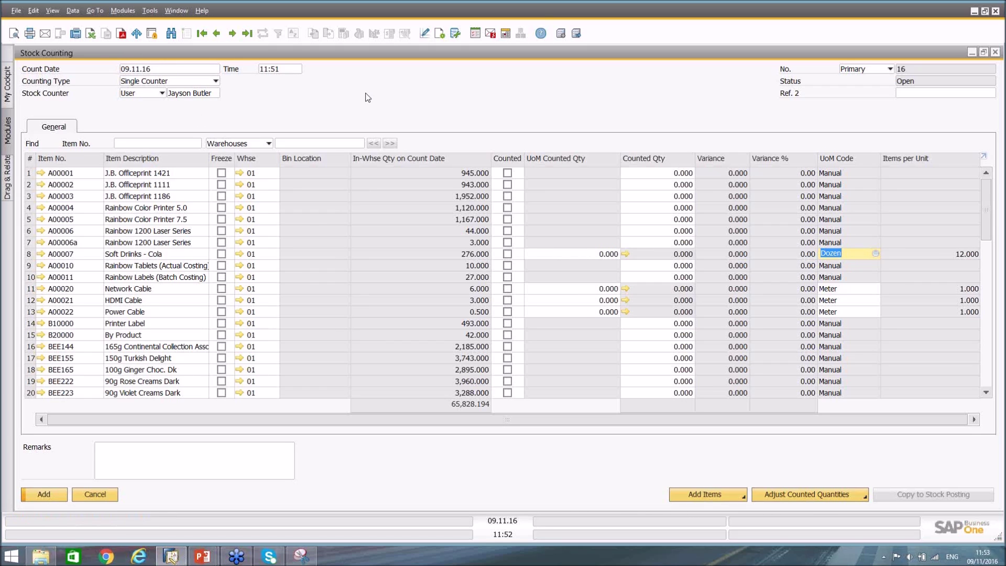
{"action": "left_click", "coordinate": [169, 35]}
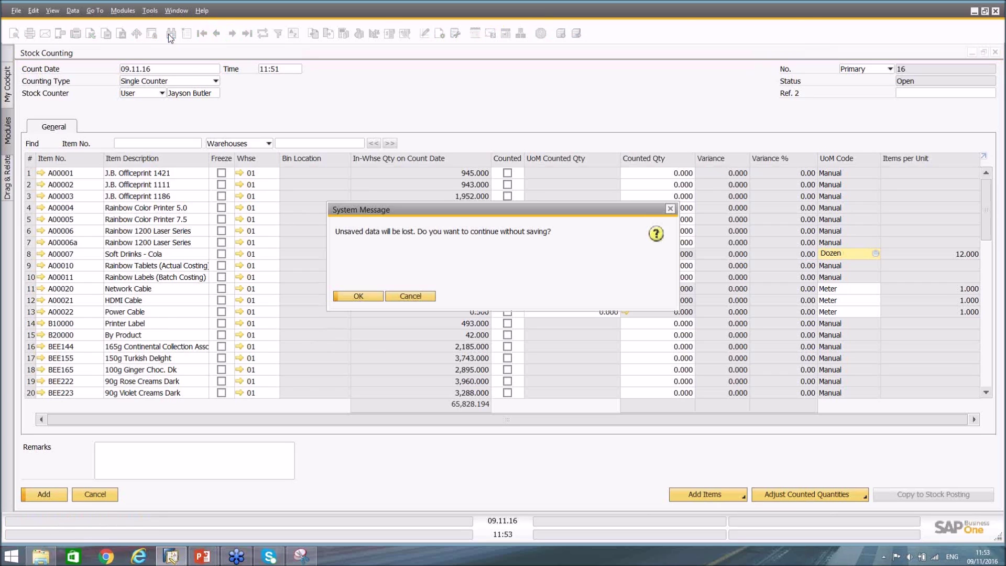
{"action": "left_click", "coordinate": [362, 296]}
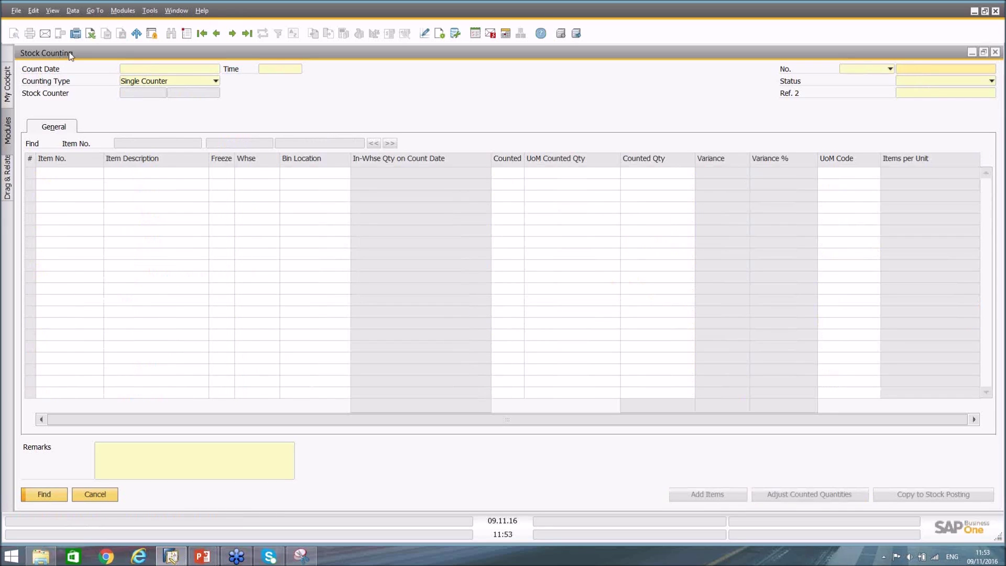
{"action": "left_click", "coordinate": [186, 33]}
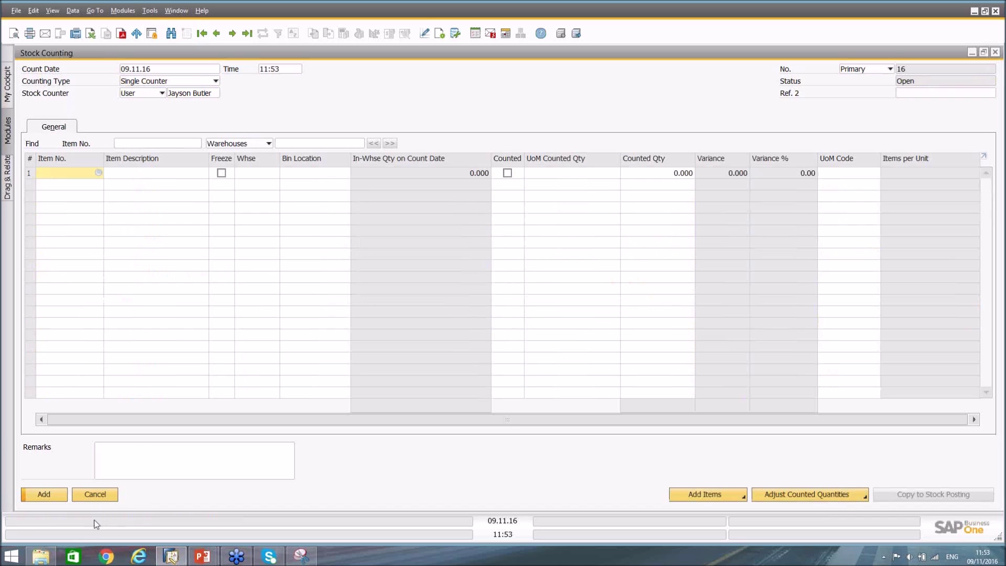
Switch to File Explorer and open the Inventory folder under My Documents, MicroChannel, Webinar
{"action": "left_click", "coordinate": [42, 557]}
{"action": "left_click", "coordinate": [173, 95]}
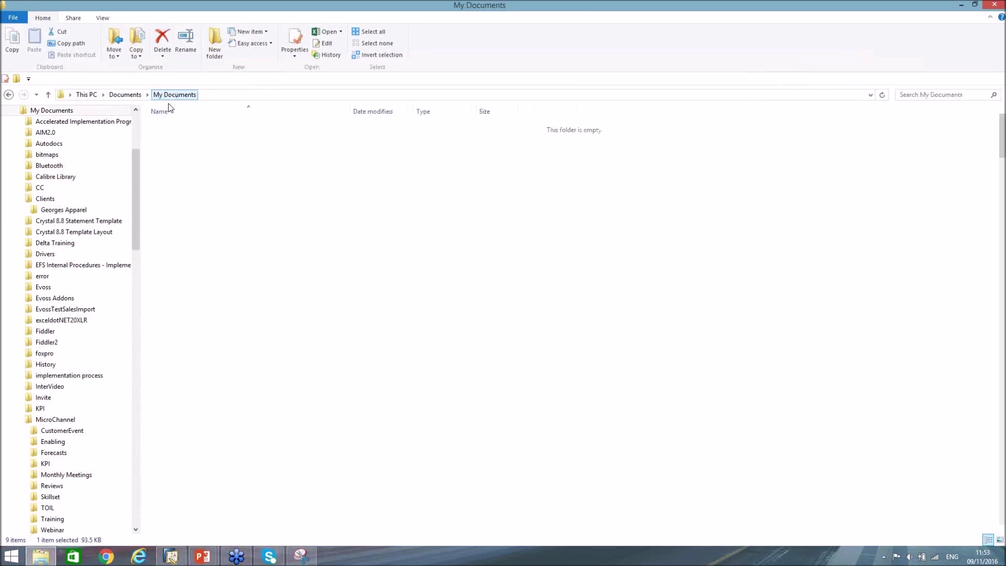
{"action": "left_click", "coordinate": [122, 97]}
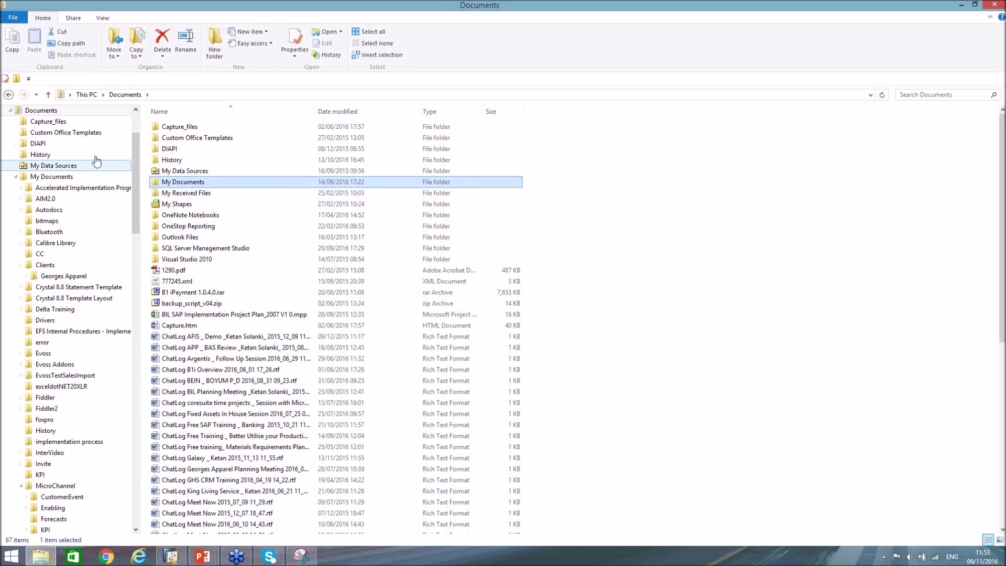
{"action": "left_click", "coordinate": [96, 176]}
{"action": "left_click", "coordinate": [200, 226]}
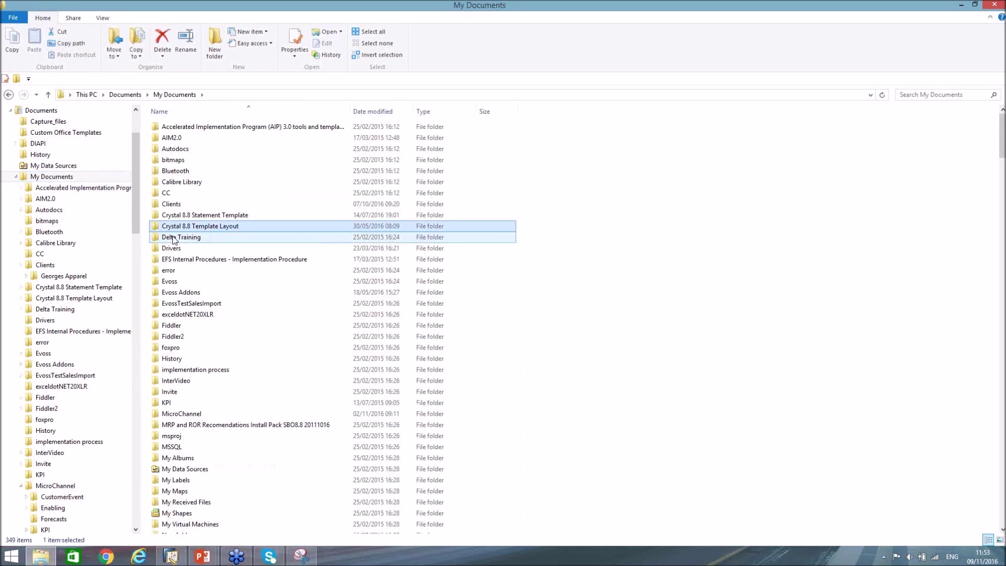
{"action": "key", "text": "m"}
{"action": "key", "text": "Return"}
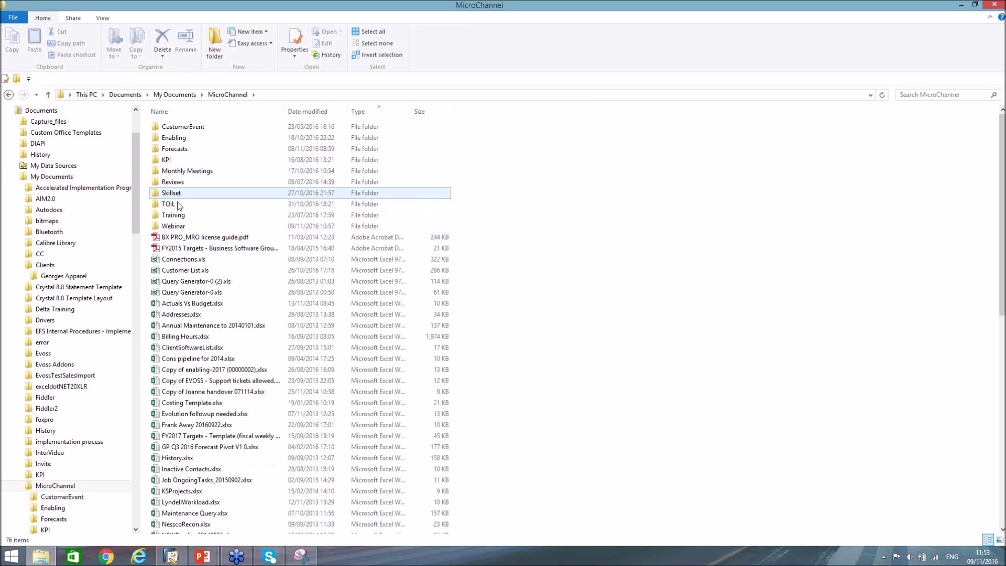
{"action": "double_click", "coordinate": [174, 226]}
{"action": "left_click", "coordinate": [173, 128]}
{"action": "double_click", "coordinate": [173, 130]}
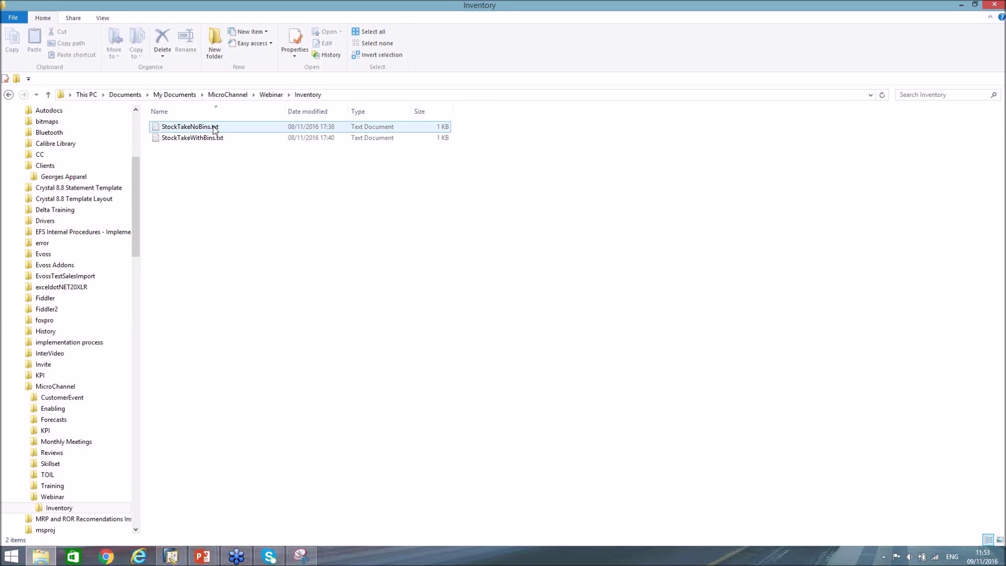
Open StockTakeNoBins.txt in Notepad and examine its item code, warehouse and quantity columns
{"action": "left_click", "coordinate": [191, 138]}
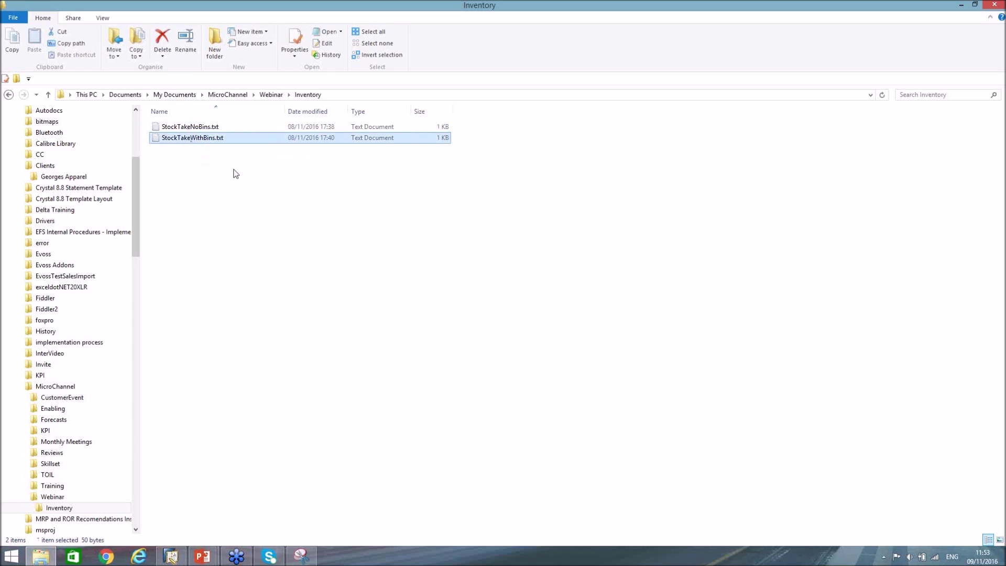
{"action": "left_click", "coordinate": [214, 130], "text": "ctrl"}
{"action": "left_click", "coordinate": [214, 130]}
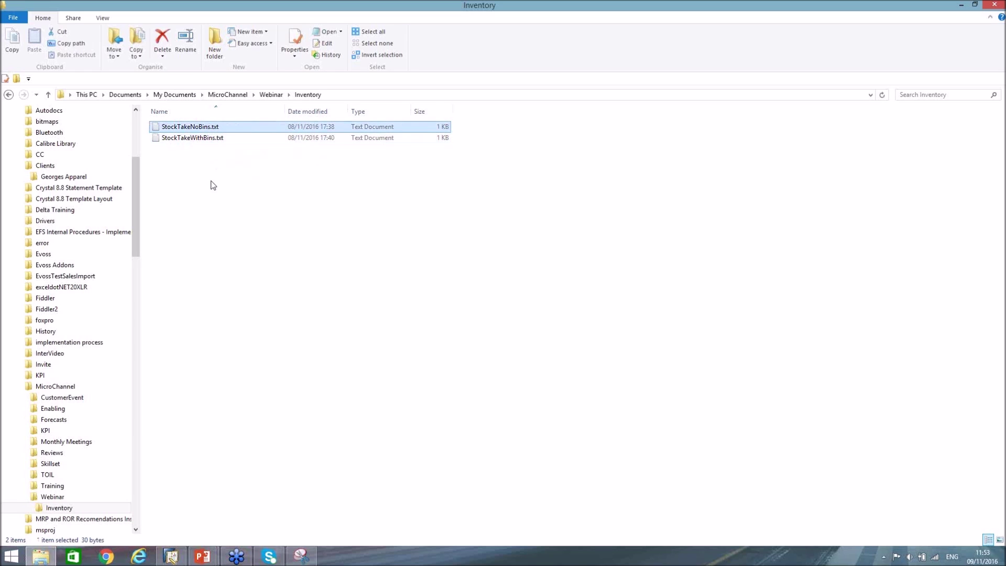
{"action": "double_click", "coordinate": [196, 130]}
{"action": "double_click", "coordinate": [166, 224]}
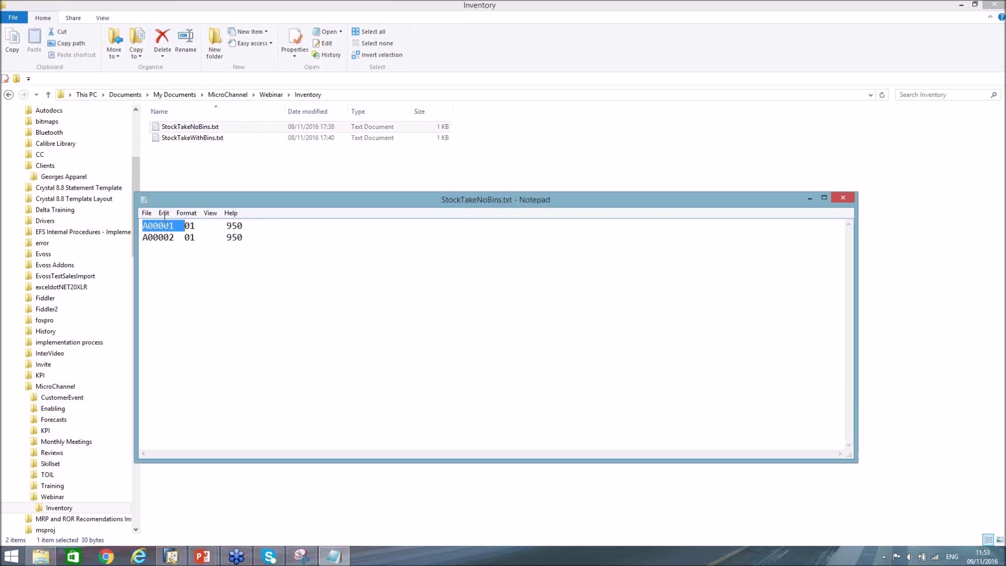
{"action": "double_click", "coordinate": [189, 226]}
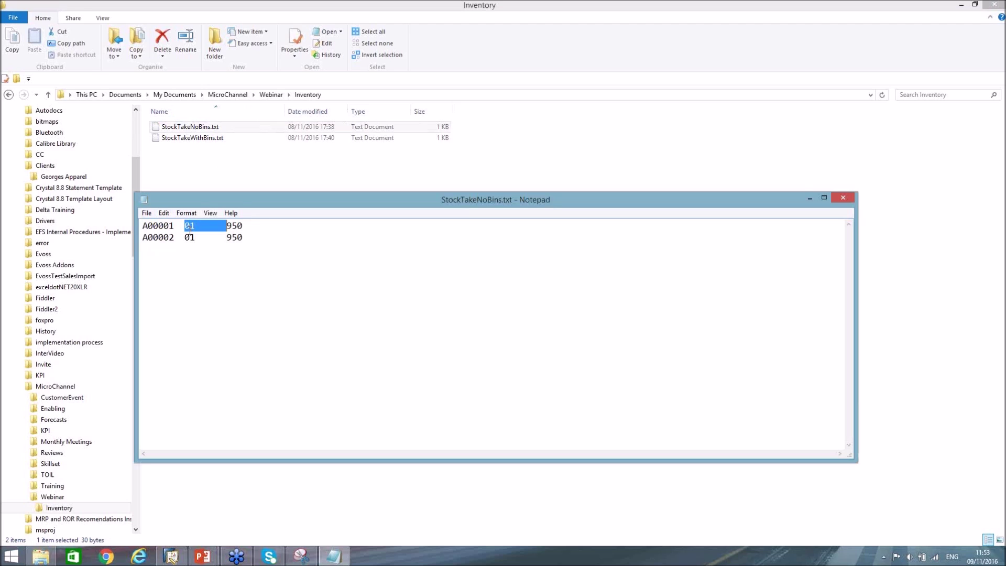
{"action": "double_click", "coordinate": [241, 226]}
{"action": "left_click", "coordinate": [255, 237]}
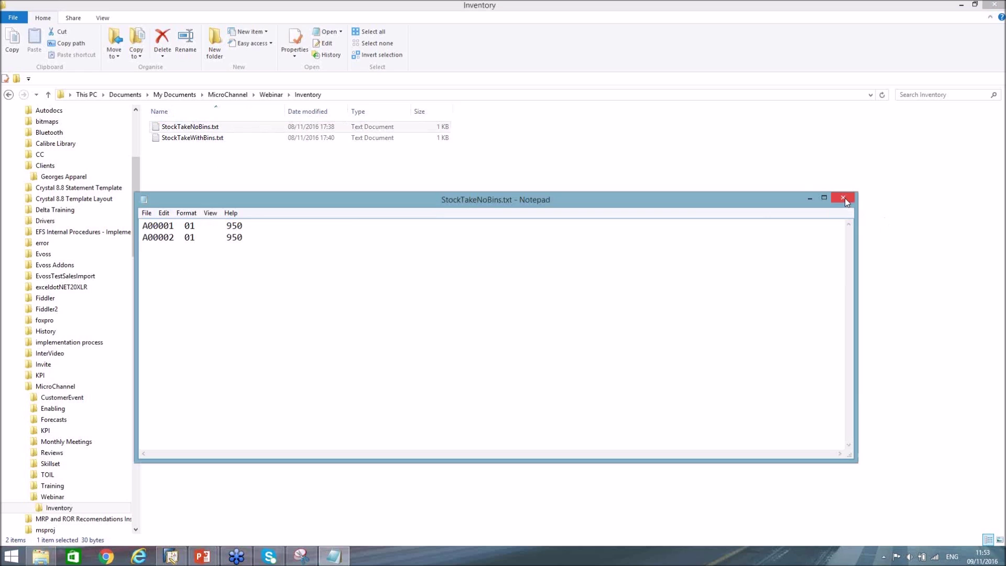
Close the StockTakeNoBins.txt text file and copy the Inventory folder's full path from File Explorer
{"action": "left_click", "coordinate": [171, 555]}
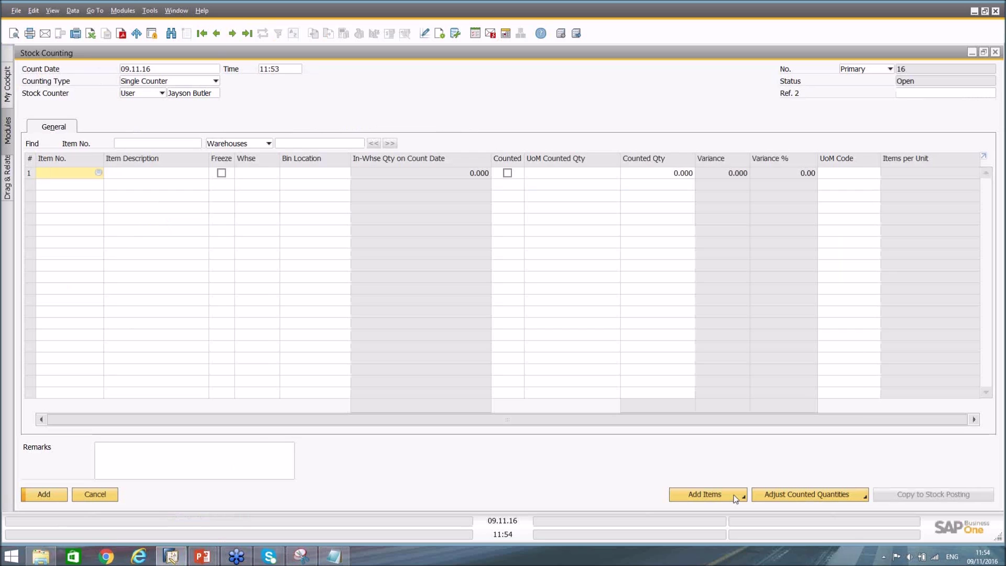
{"action": "key", "text": "alt+Tab"}
{"action": "left_click", "coordinate": [845, 198]}
{"action": "key", "text": "alt+Tab"}
{"action": "left_click", "coordinate": [341, 94]}
{"action": "right_click", "coordinate": [277, 96]}
{"action": "left_click", "coordinate": [303, 129]}
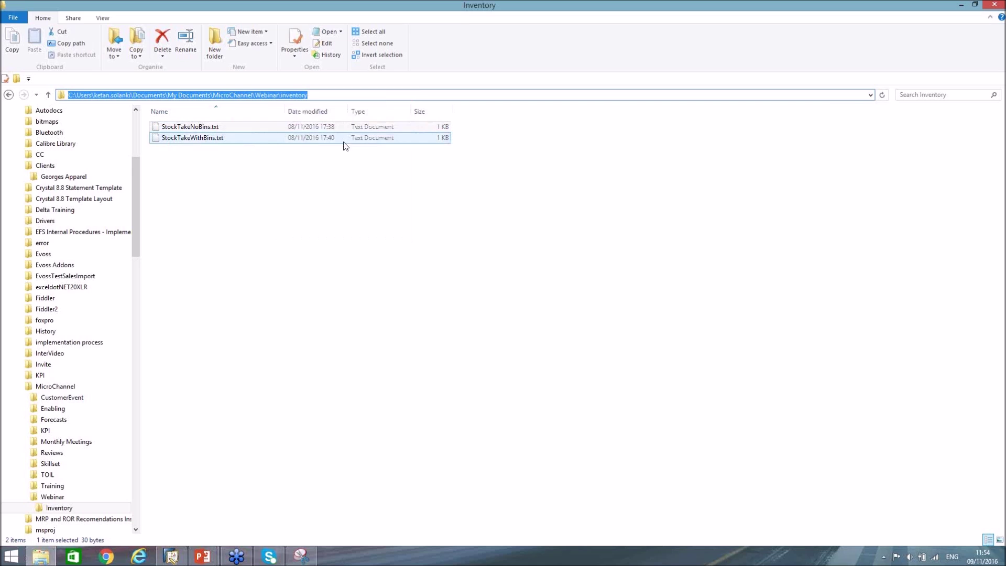
Switch back to SAP Business One, start importing items into the stock count and clear the field mapping of column D
{"action": "key", "text": "alt+Tab"}
{"action": "left_click", "coordinate": [731, 498]}
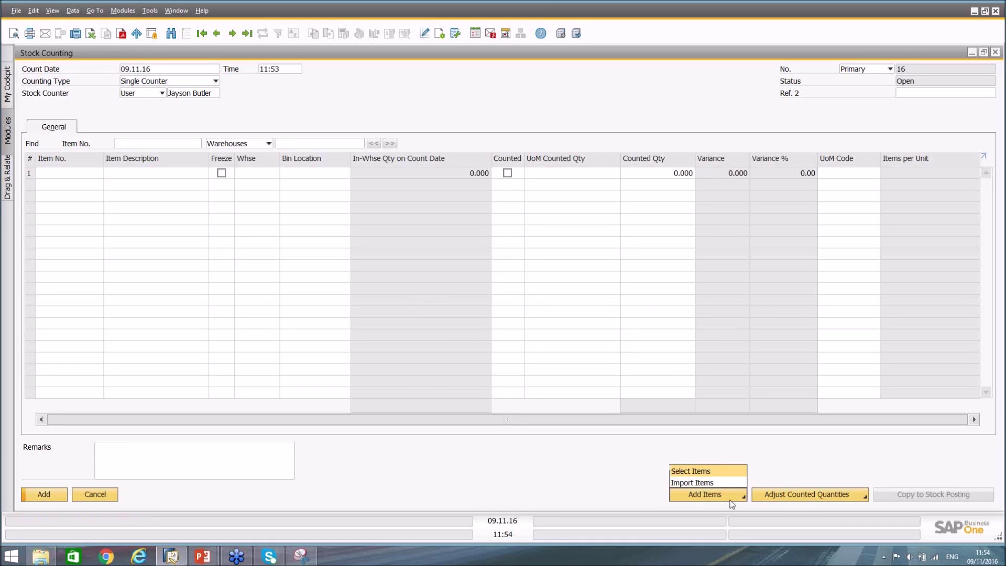
{"action": "left_click", "coordinate": [702, 483]}
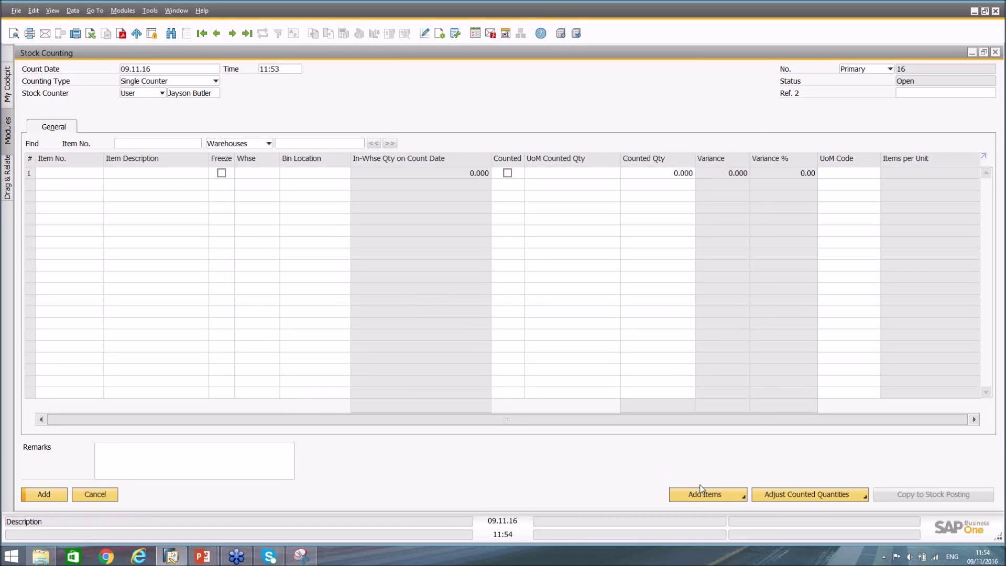
{"action": "left_click", "coordinate": [365, 197]}
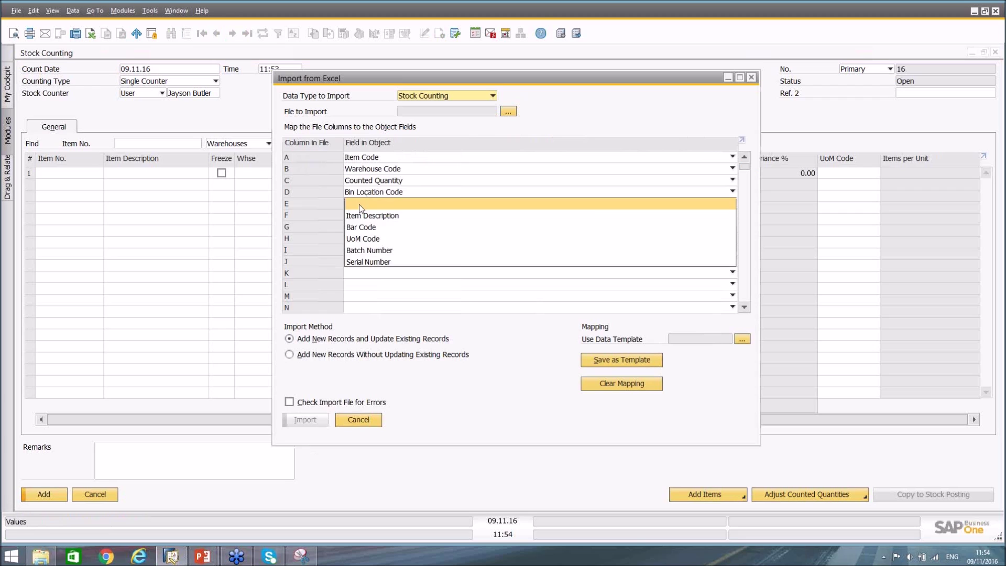
{"action": "left_click", "coordinate": [361, 204]}
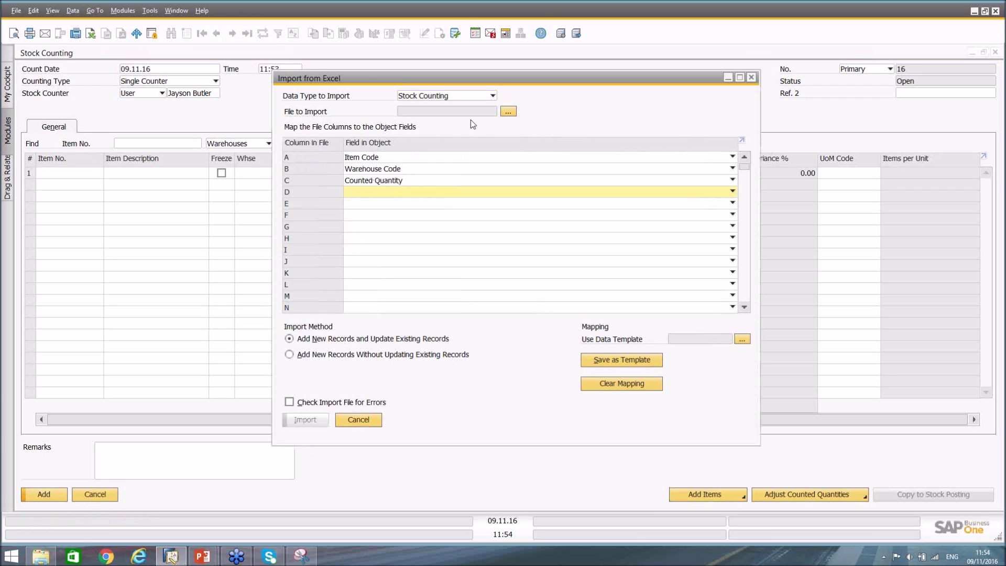
Choose StockTakeNoBins.txt from the copied Inventory folder path as the file to import and run the import
{"action": "left_click", "coordinate": [508, 111]}
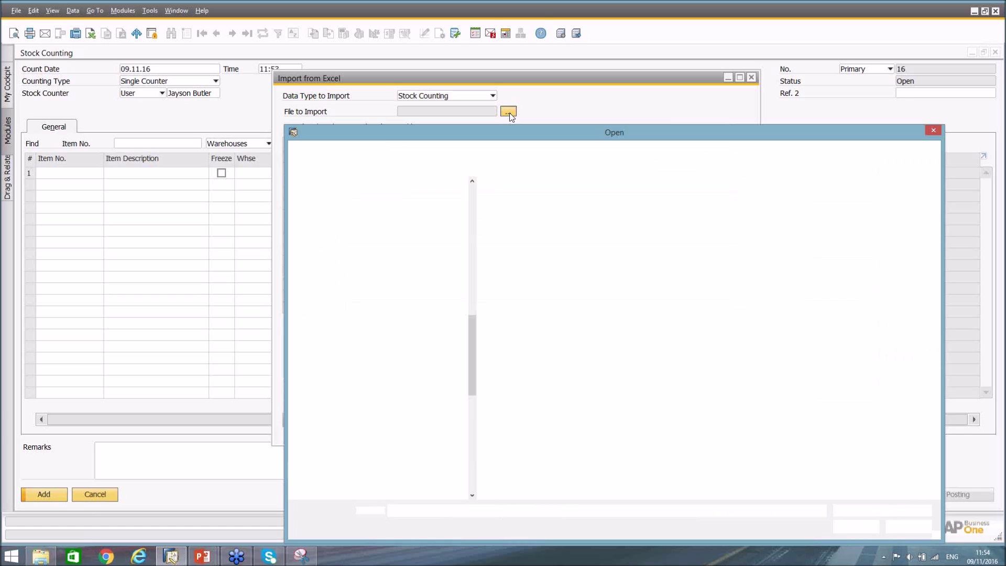
{"action": "left_click", "coordinate": [599, 149]}
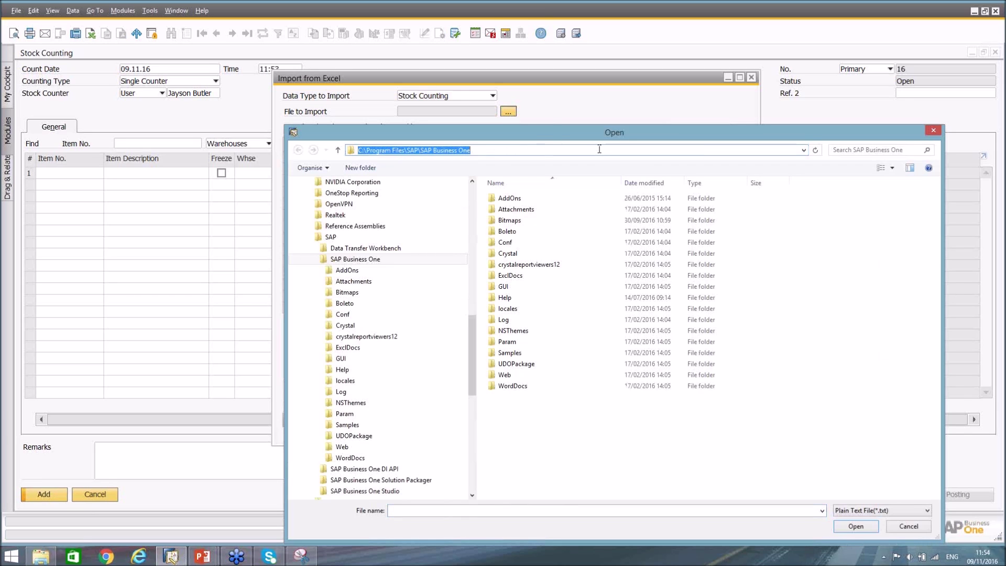
{"action": "type", "text": "C:\\Users\\ketan.solanki\\Documents\\My Documents\\MicroChannel\\Webinar\\Inventory"}
{"action": "key", "text": "Return"}
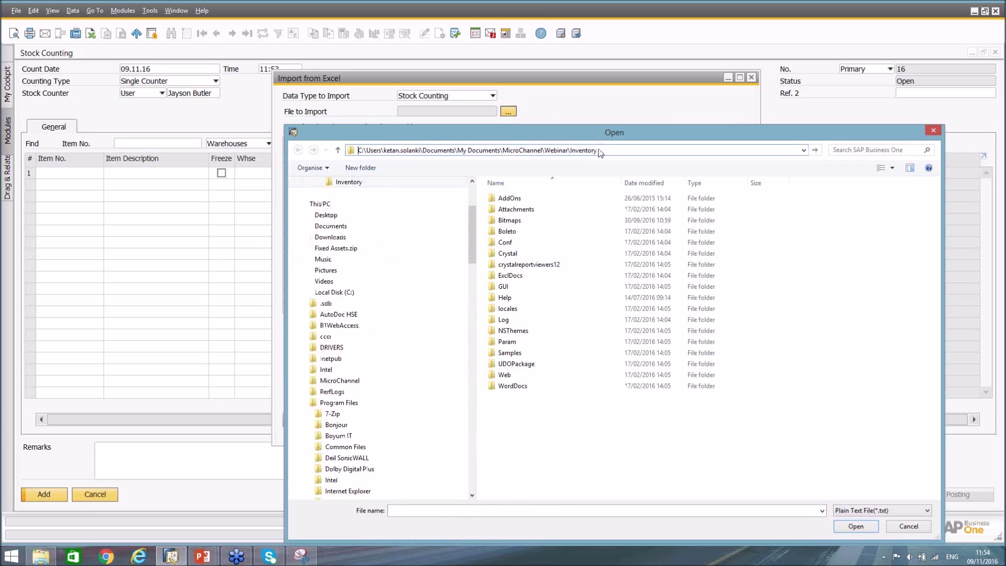
{"action": "double_click", "coordinate": [529, 198]}
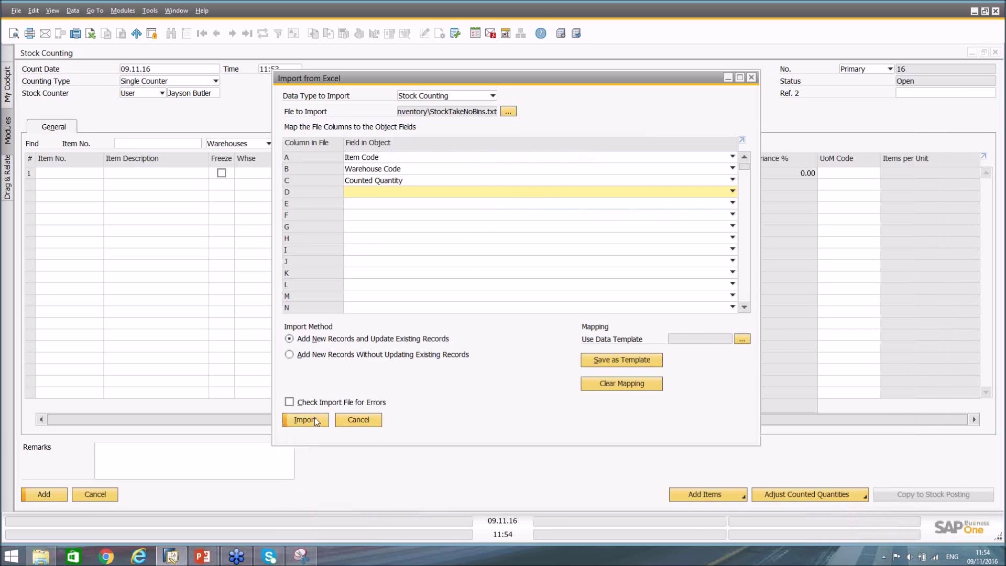
{"action": "left_click", "coordinate": [314, 418]}
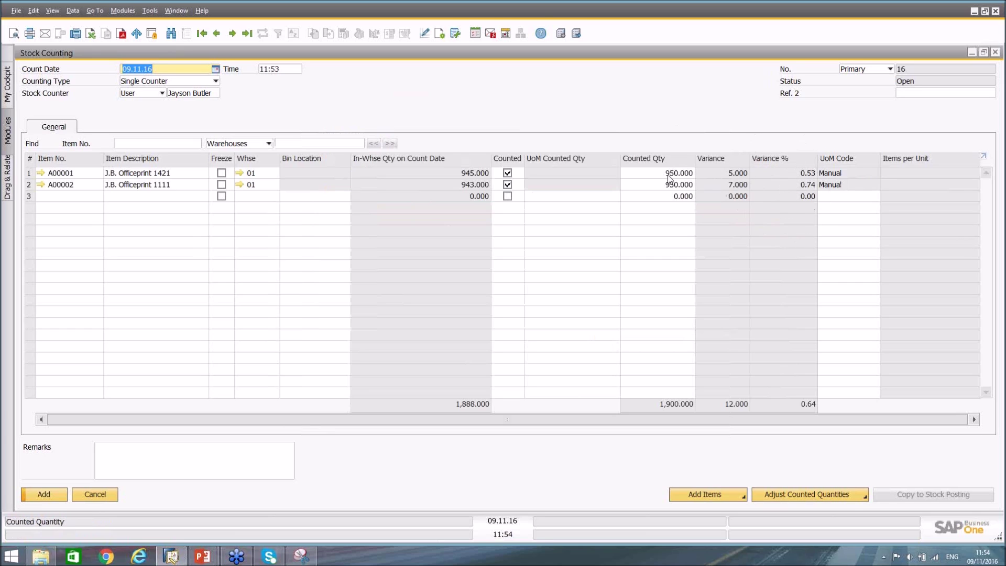
Set the counted quantity of item A00001 to 1000
{"action": "left_click", "coordinate": [691, 173]}
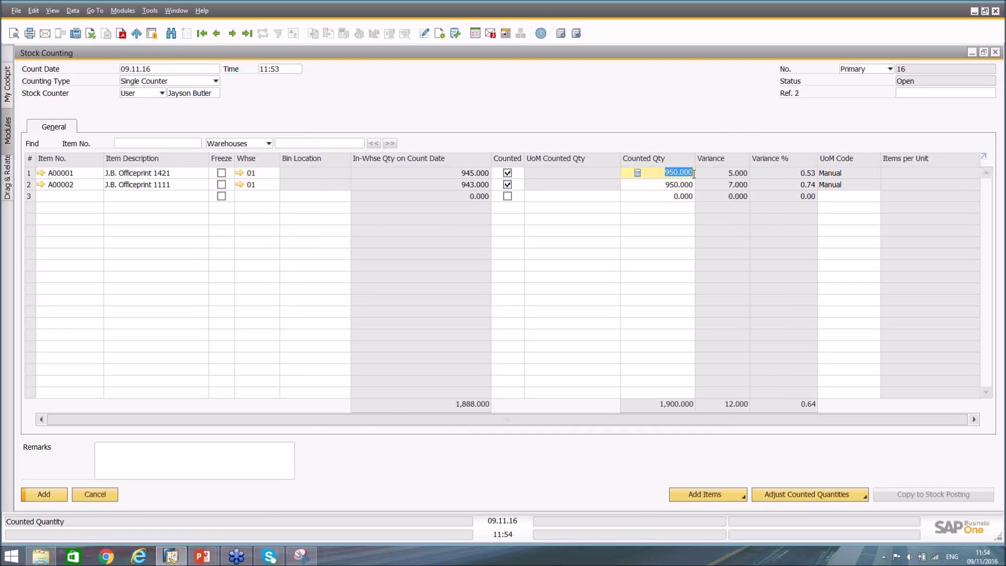
{"action": "type", "text": "1000"}
{"action": "key", "text": "Tab"}
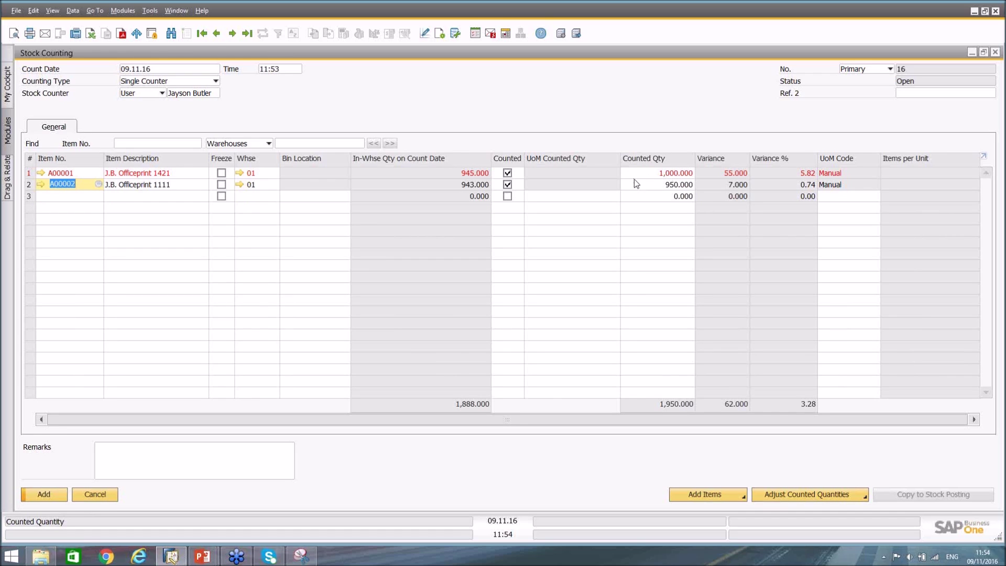
Examine the variance highlighting limits in the per-document settings for Stock Counting and close the Document Settings
{"action": "left_click", "coordinate": [130, 11]}
{"action": "mouse_move", "coordinate": [143, 29]}
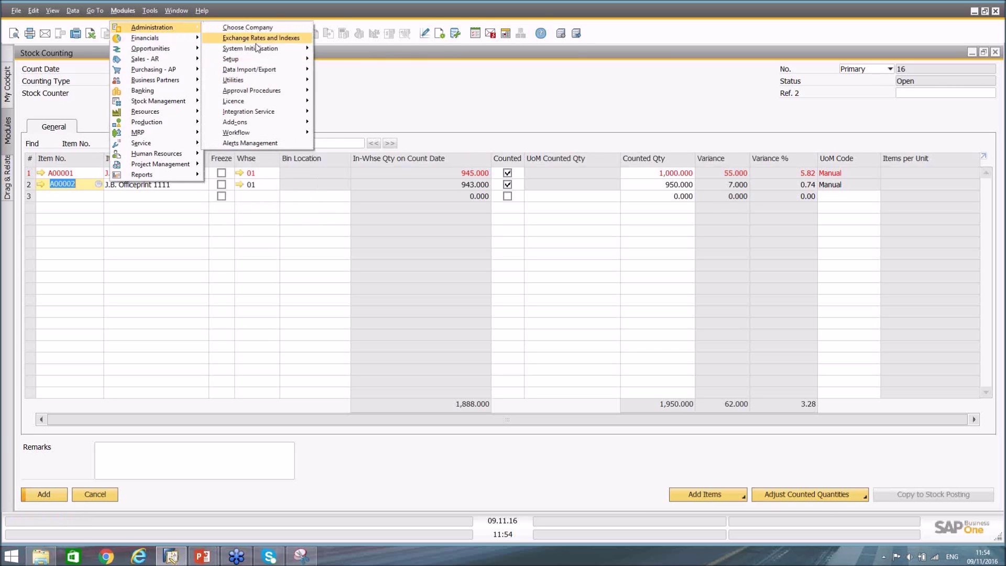
{"action": "mouse_move", "coordinate": [257, 49]}
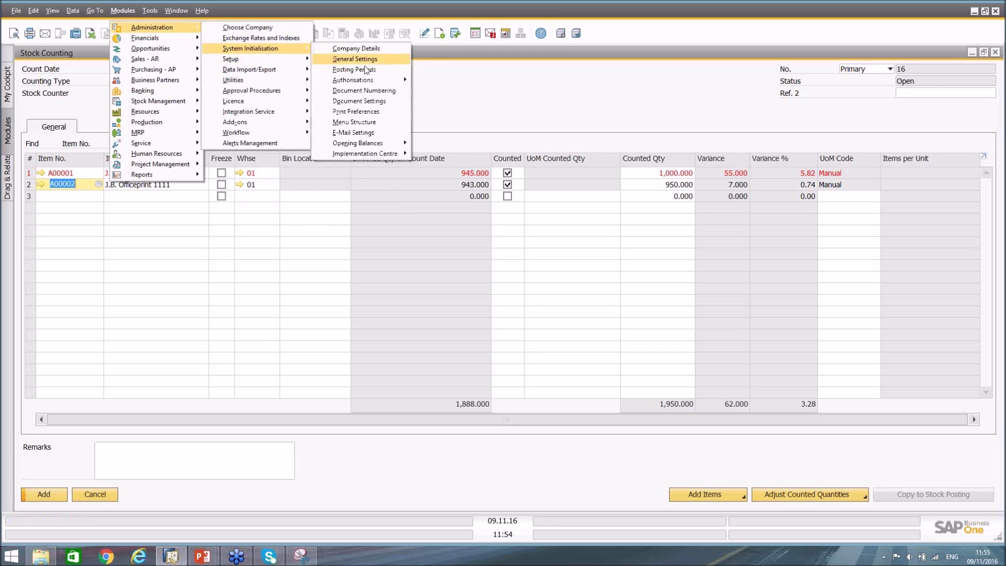
{"action": "left_click", "coordinate": [370, 103]}
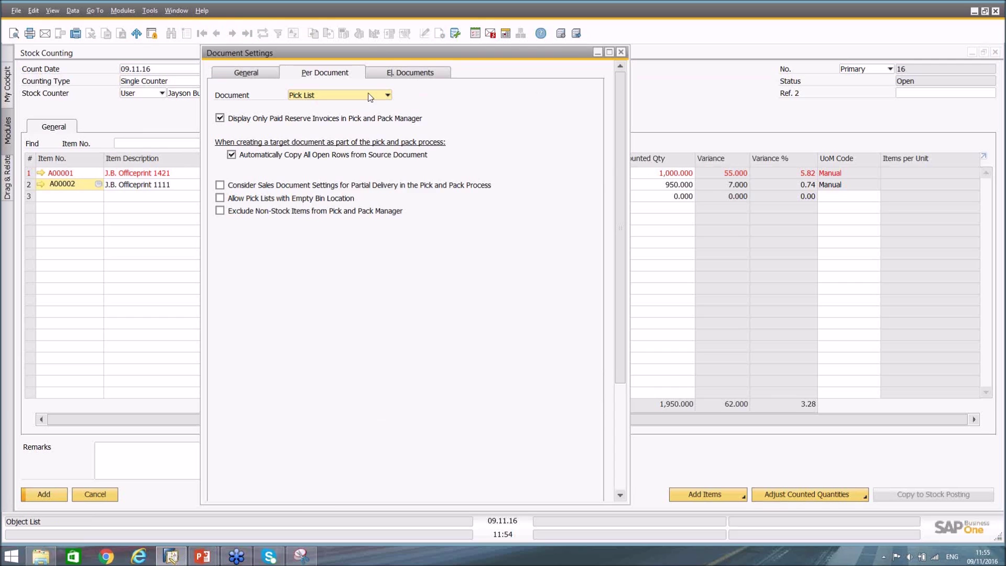
{"action": "left_click", "coordinate": [370, 95]}
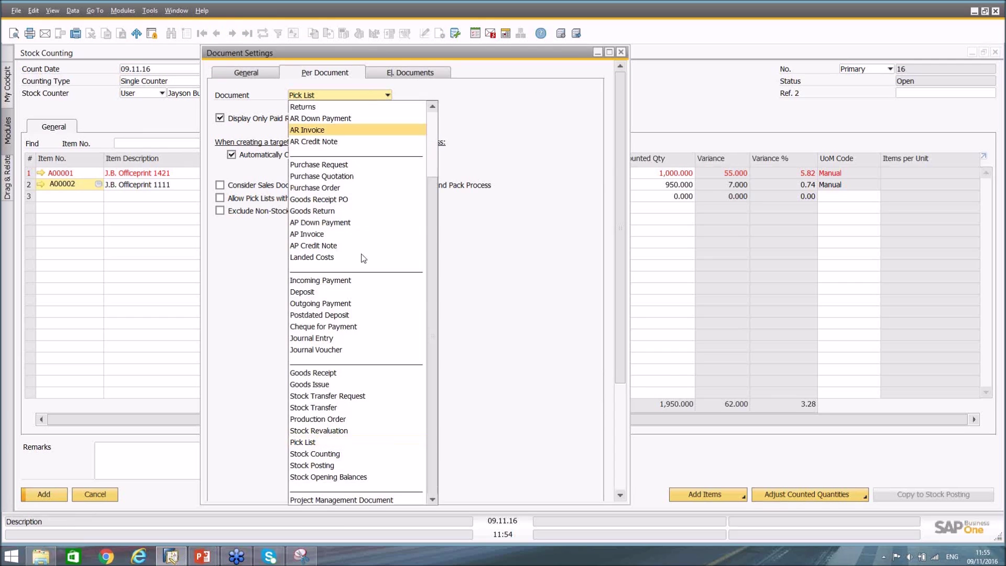
{"action": "left_click", "coordinate": [321, 456]}
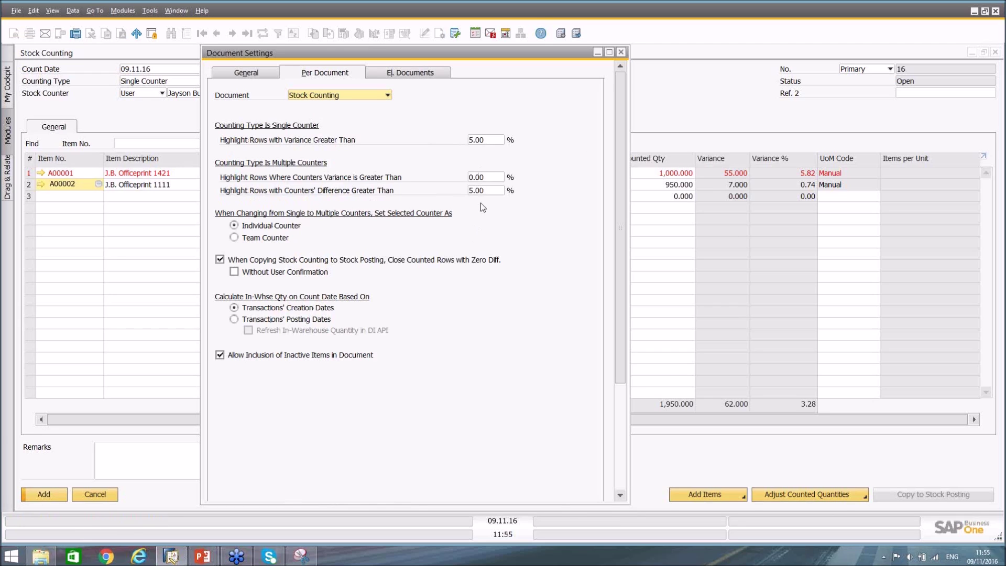
{"action": "left_click", "coordinate": [621, 53]}
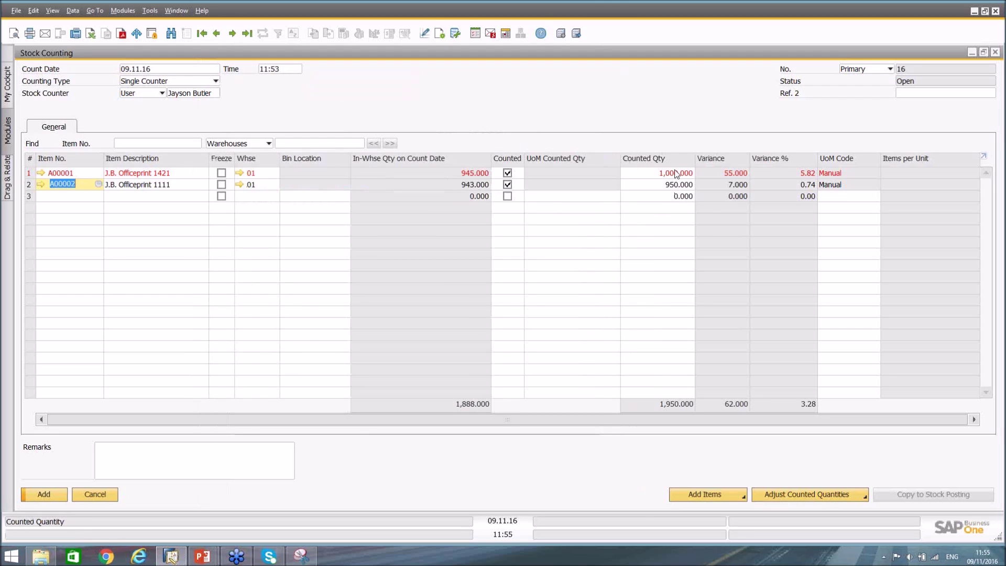
Clear the counted quantities of items A00001 and A00002
{"action": "left_click", "coordinate": [672, 177]}
{"action": "key", "text": "BackSpace"}
{"action": "left_click", "coordinate": [670, 181]}
{"action": "key", "text": "BackSpace"}
{"action": "key", "text": "Up"}
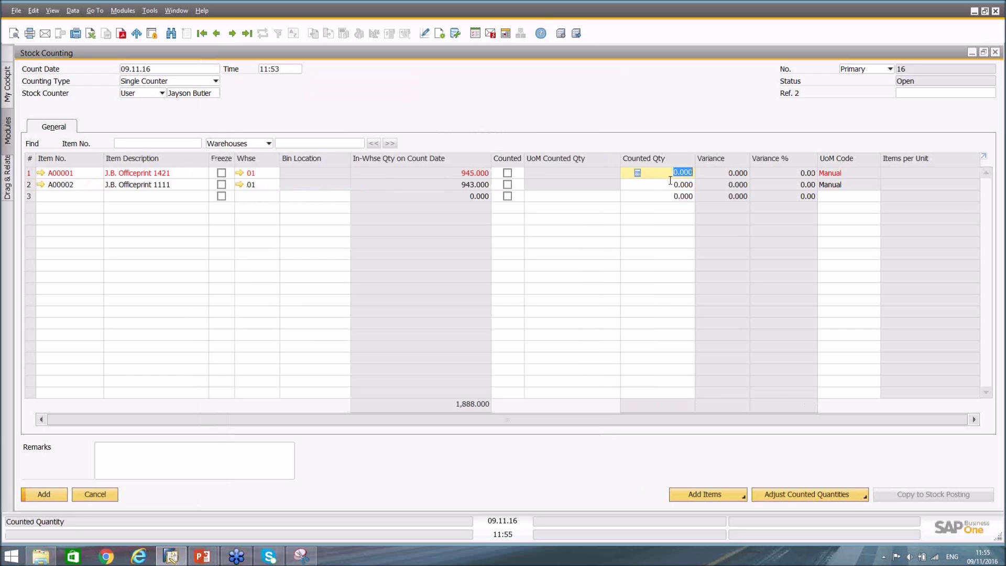
Add the stock counting document and preview its printed item list with the in-warehouse quantity on count date shown
{"action": "left_click", "coordinate": [35, 495]}
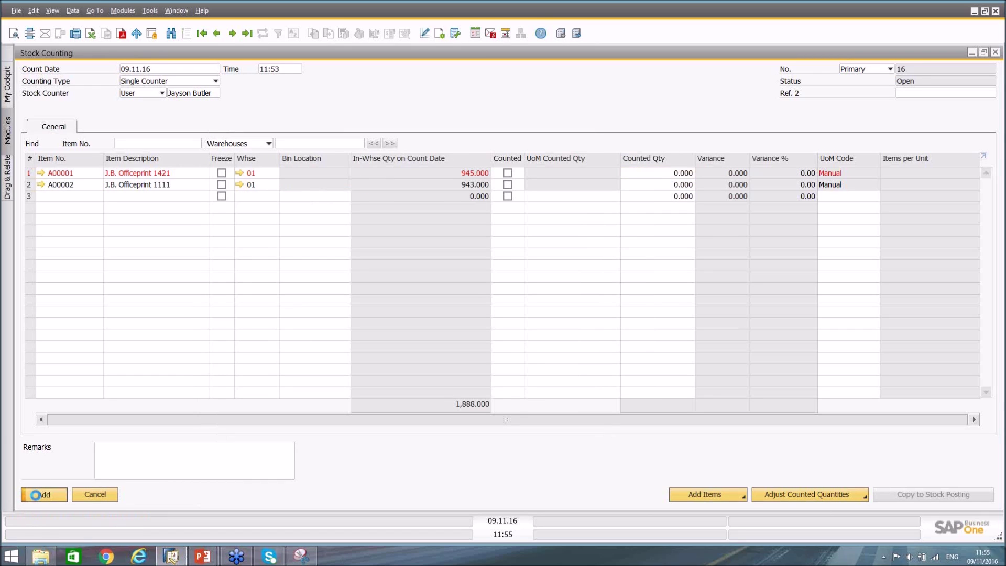
{"action": "left_click", "coordinate": [247, 34]}
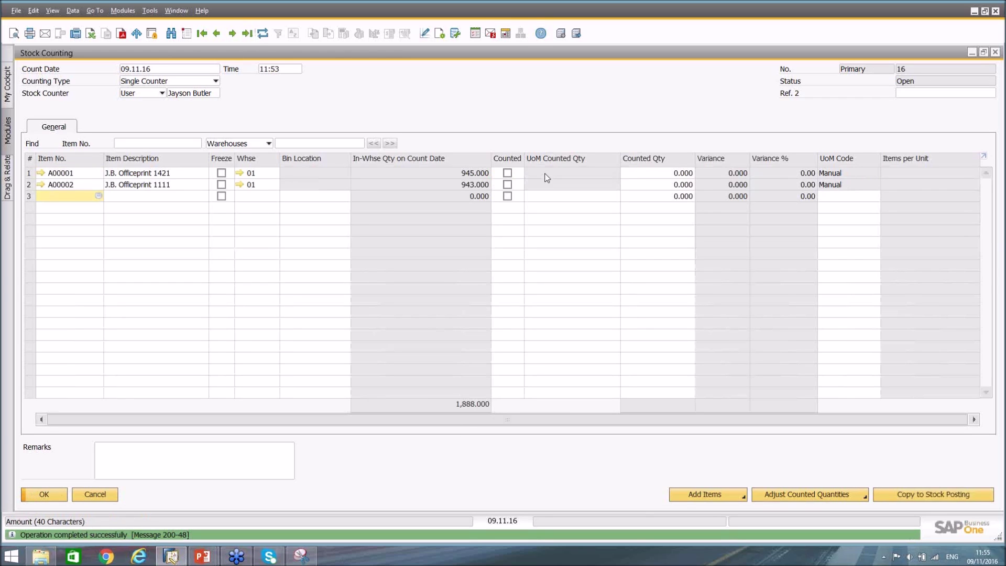
{"action": "left_click", "coordinate": [14, 34]}
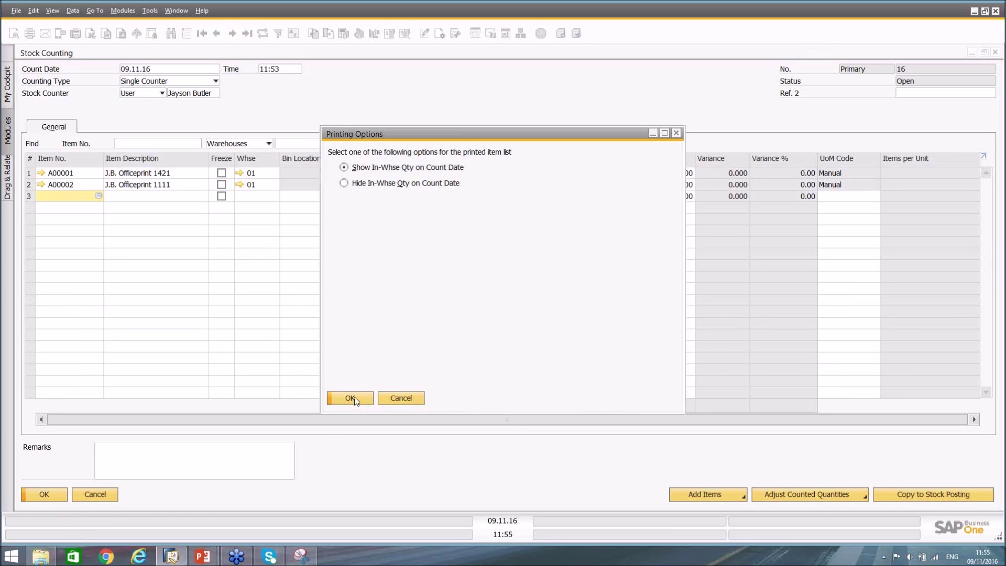
{"action": "left_click", "coordinate": [350, 398]}
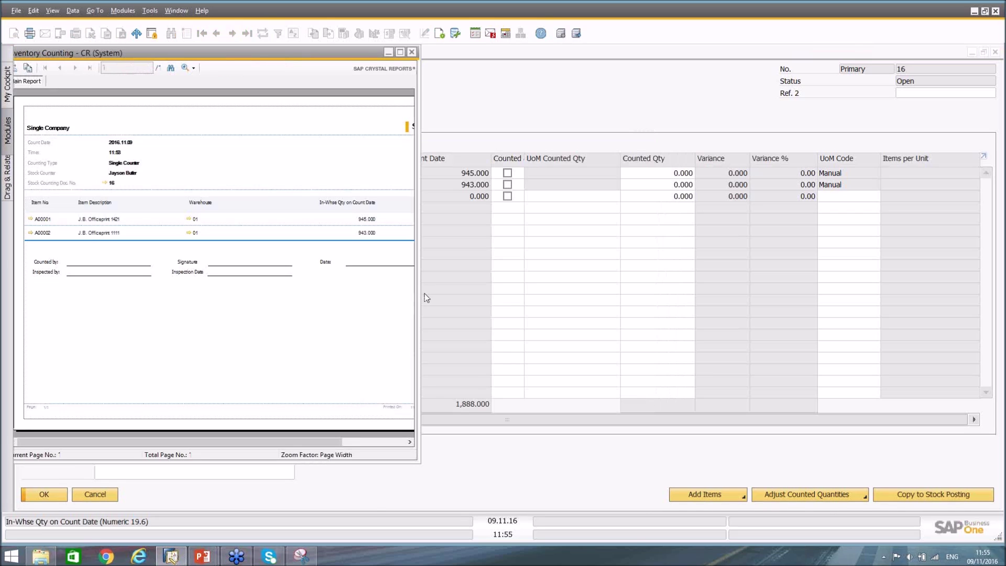
{"action": "left_click_drag", "start_coordinate": [422, 294], "coordinate": [568, 311]}
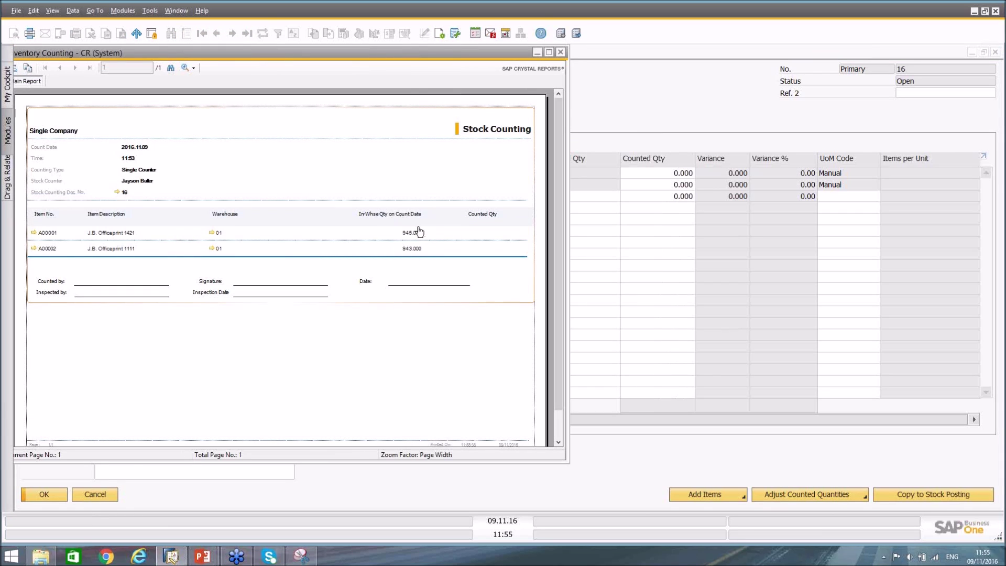
{"action": "left_click", "coordinate": [560, 52]}
Enter counted quantities of 1000 for item A00001 and 950 for item A00002, and update the stock count
{"action": "left_click", "coordinate": [655, 174]}
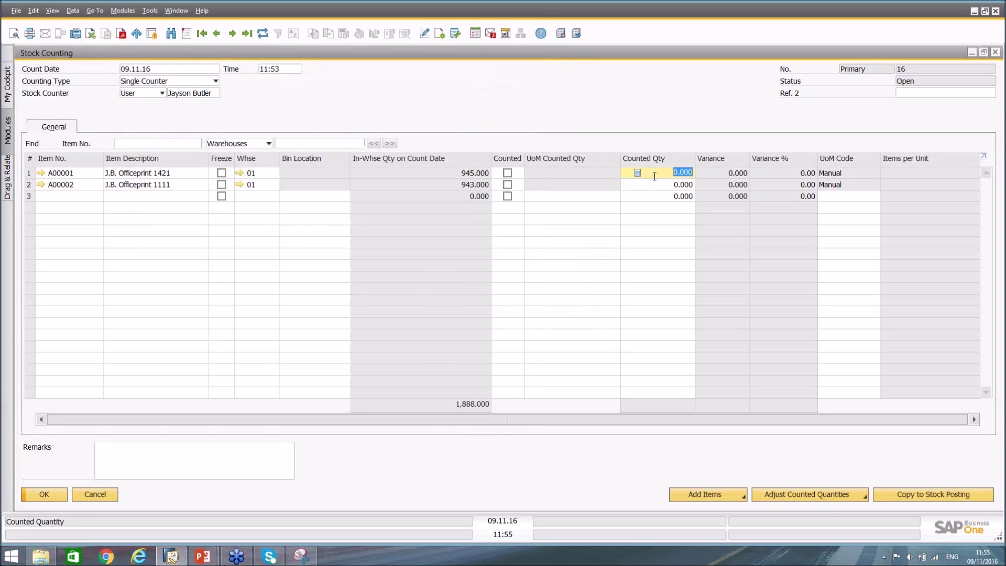
{"action": "type", "text": "10000"}
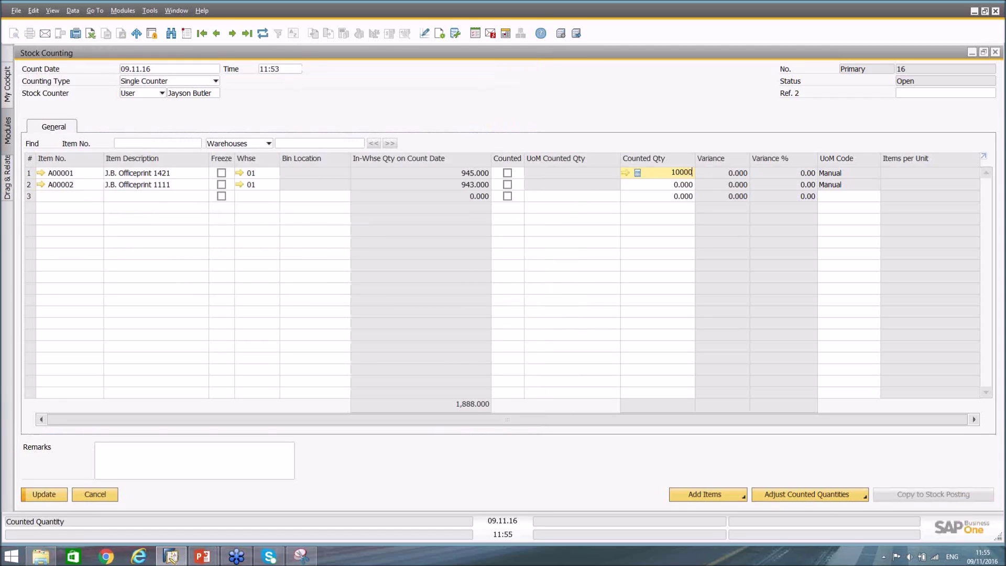
{"action": "key", "text": "BackSpace"}
{"action": "key", "text": "Down"}
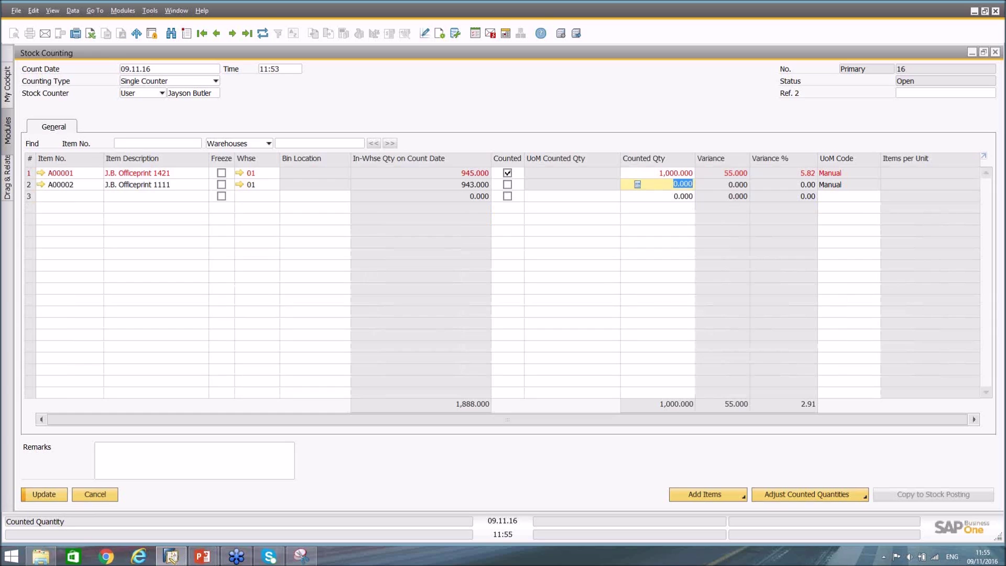
{"action": "type", "text": "950"}
{"action": "key", "text": "Tab"}
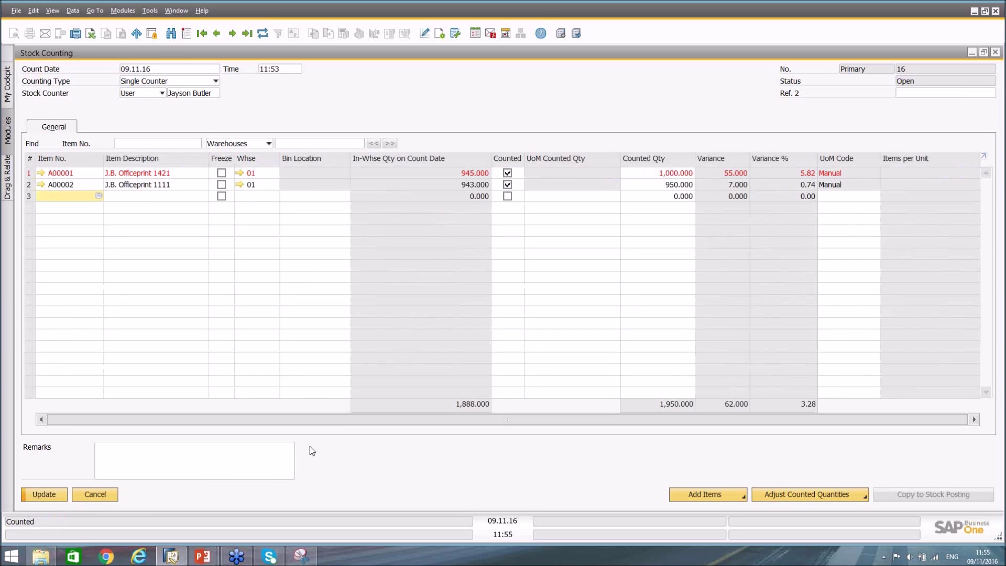
{"action": "left_click", "coordinate": [41, 494]}
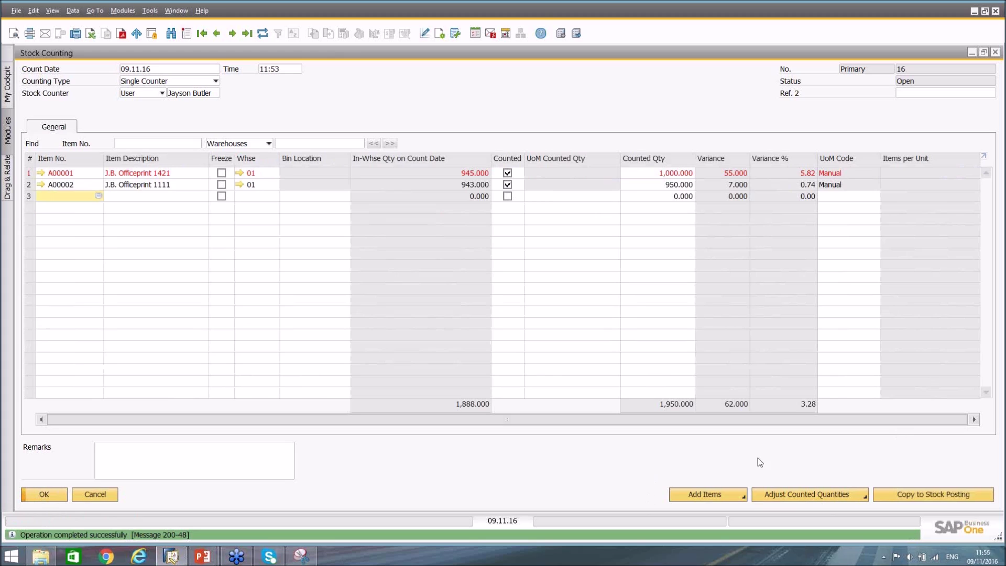
Copy the stock count to a stock posting, add the posting, and review the saved document before closing it
{"action": "left_click", "coordinate": [922, 495]}
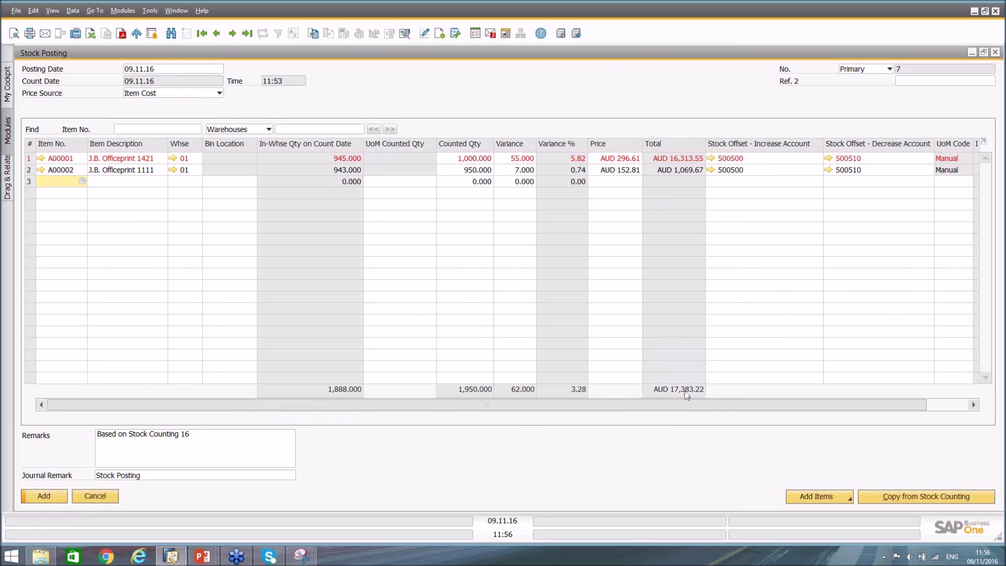
{"action": "left_click", "coordinate": [44, 496]}
{"action": "left_click", "coordinate": [357, 294]}
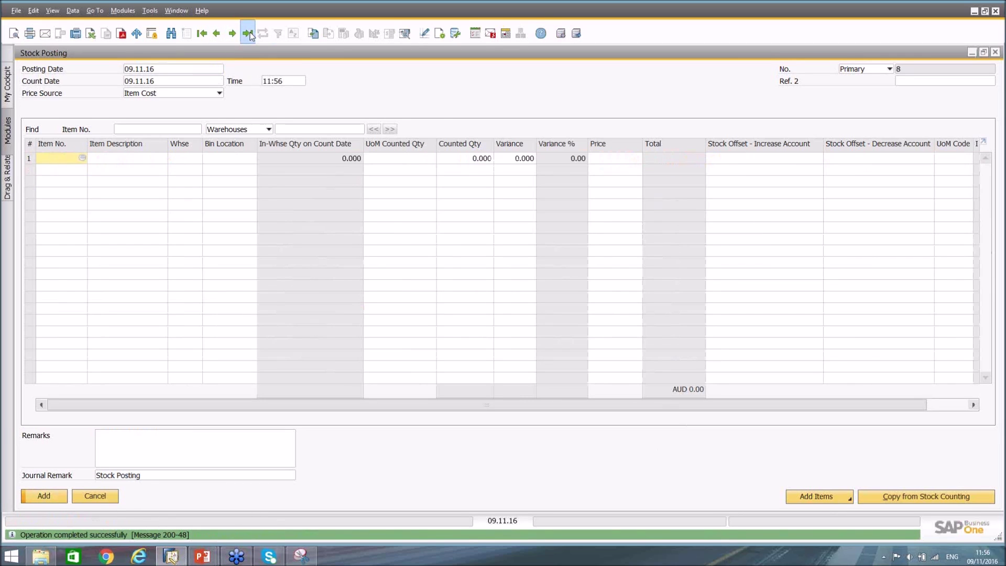
{"action": "left_click", "coordinate": [248, 33]}
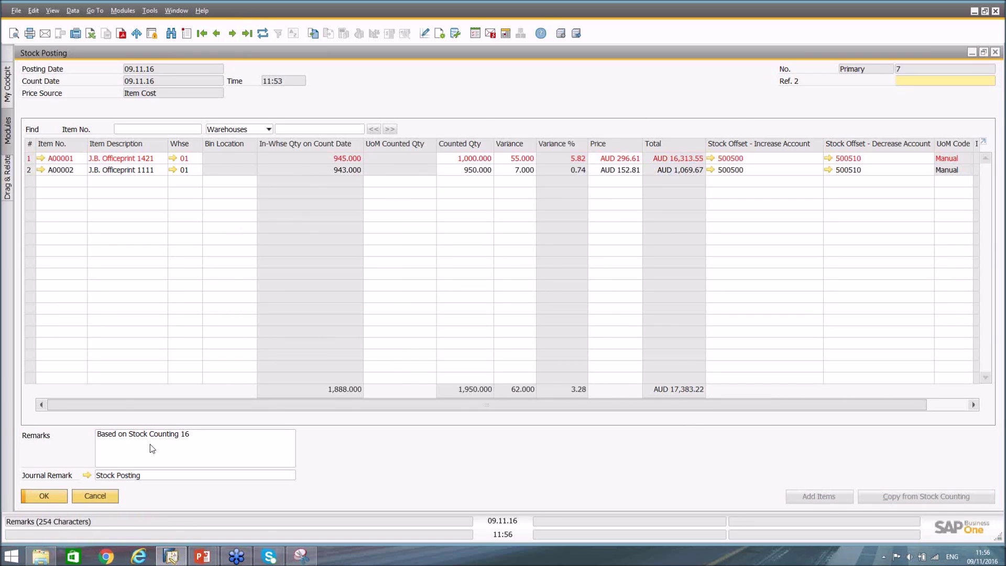
{"action": "left_click", "coordinate": [95, 496]}
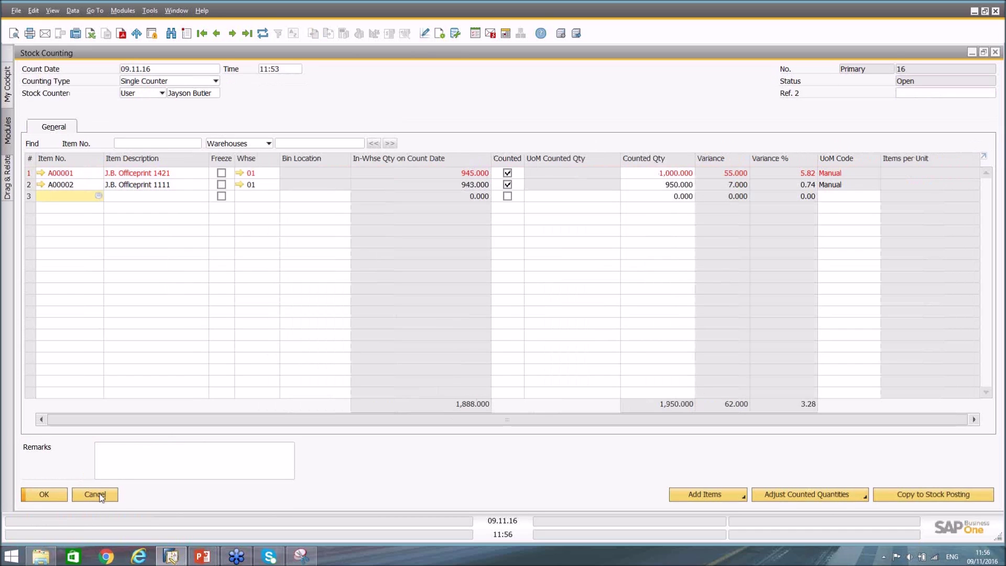
Start a new stock counting document and map file column D to Bin Location Code in its item import
{"action": "left_click", "coordinate": [187, 33]}
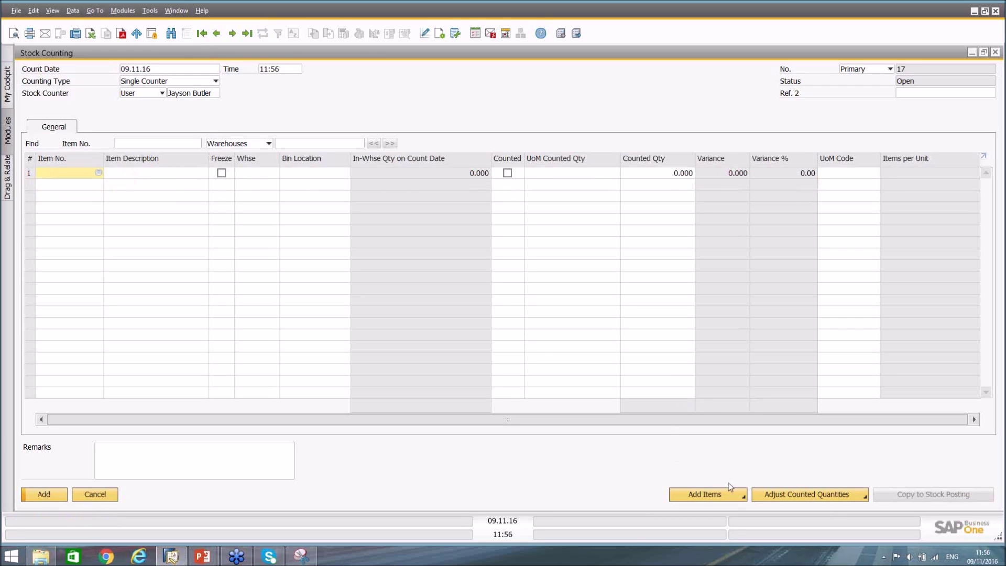
{"action": "left_click", "coordinate": [740, 496]}
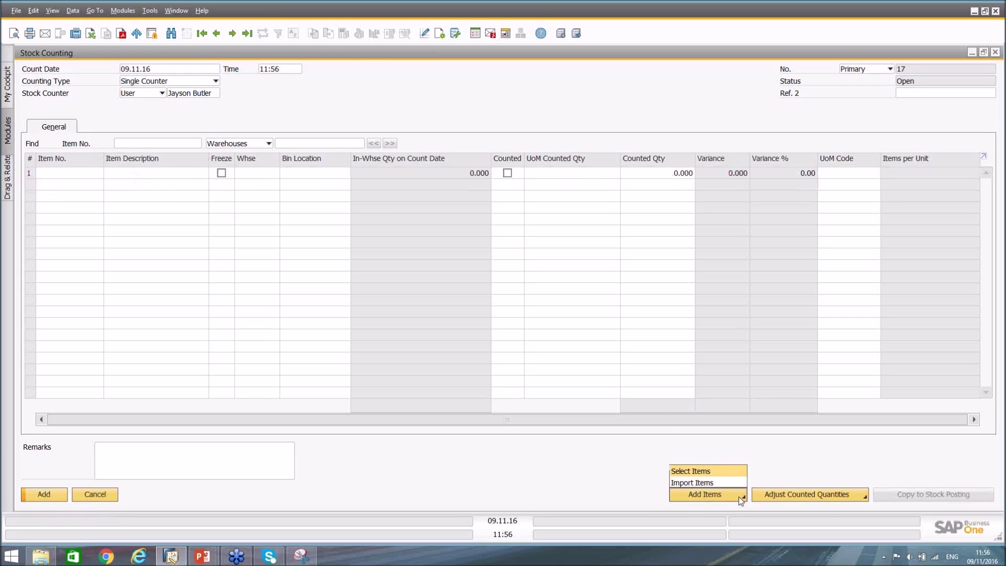
{"action": "left_click", "coordinate": [692, 482]}
{"action": "left_click", "coordinate": [609, 193]}
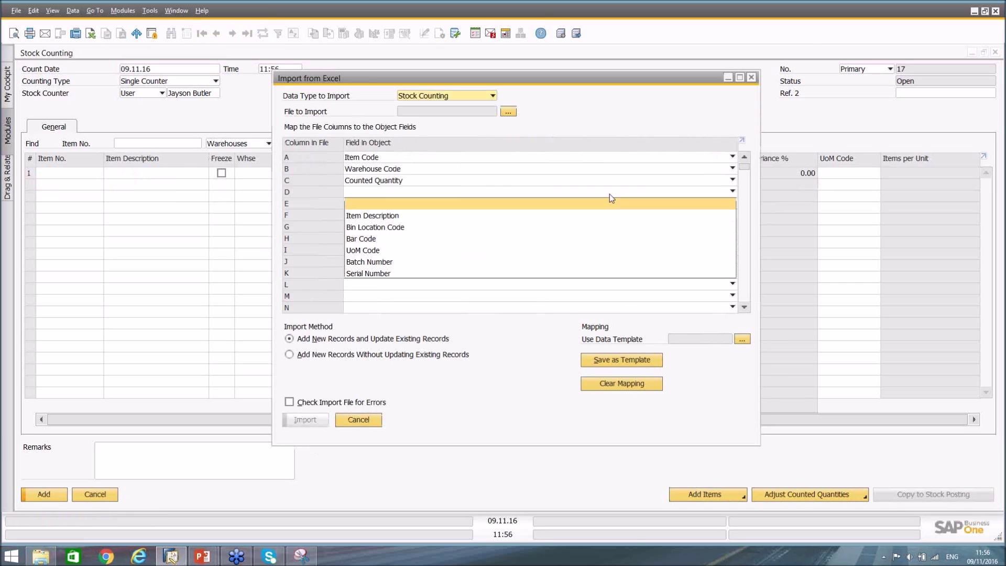
{"action": "left_click", "coordinate": [375, 229]}
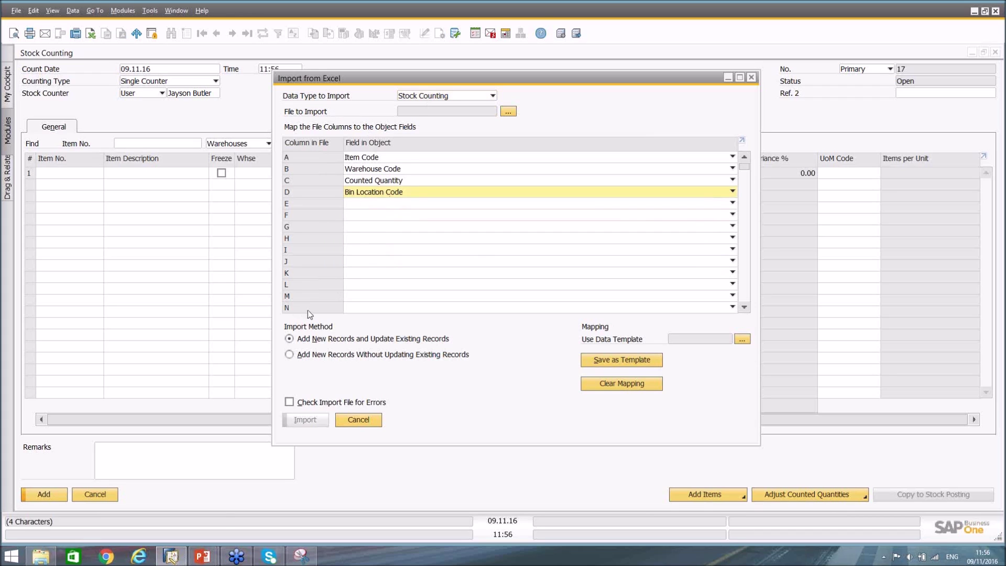
Switch to File Explorer, examine the item, warehouse, quantity and bin columns in StockTakeWithBins.txt, and return to SAP Business One
{"action": "left_click", "coordinate": [40, 556]}
{"action": "double_click", "coordinate": [190, 139]}
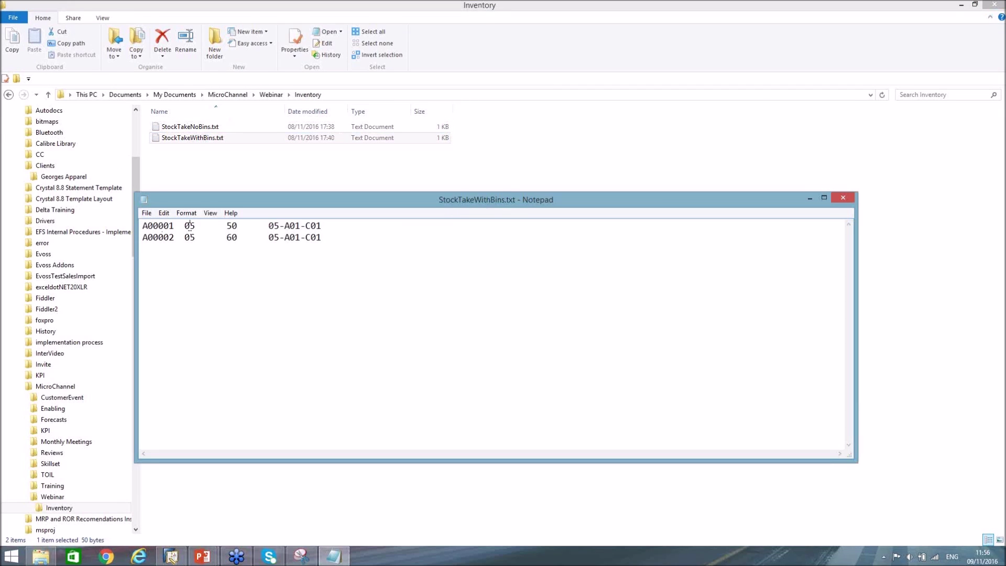
{"action": "left_click", "coordinate": [232, 226]}
{"action": "mouse_move", "coordinate": [275, 226]}
{"action": "left_mouse_down"}
{"action": "mouse_move", "coordinate": [321, 225]}
{"action": "mouse_move", "coordinate": [274, 238]}
{"action": "left_mouse_up"}
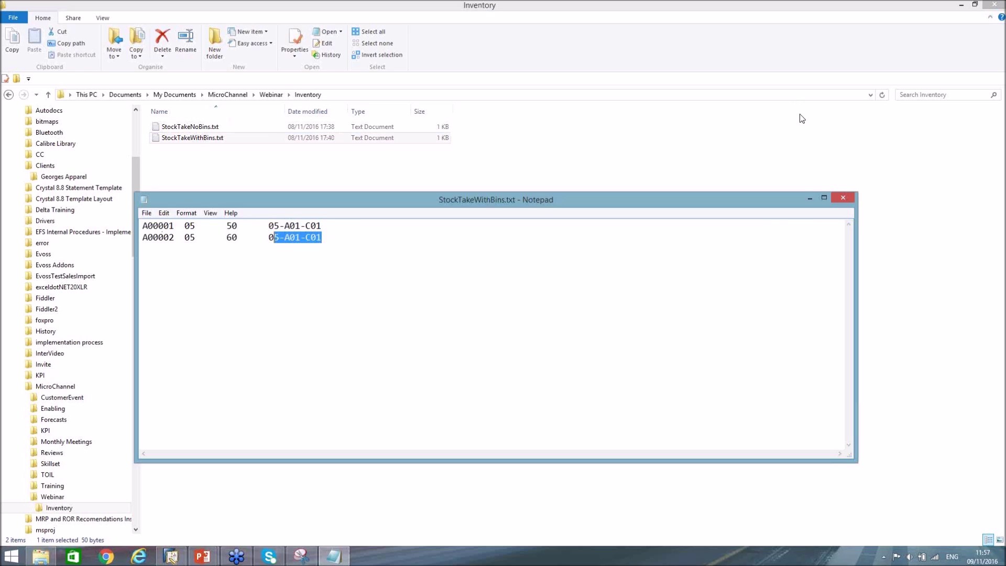
{"action": "left_click", "coordinate": [849, 197]}
{"action": "key", "text": "alt+Tab"}
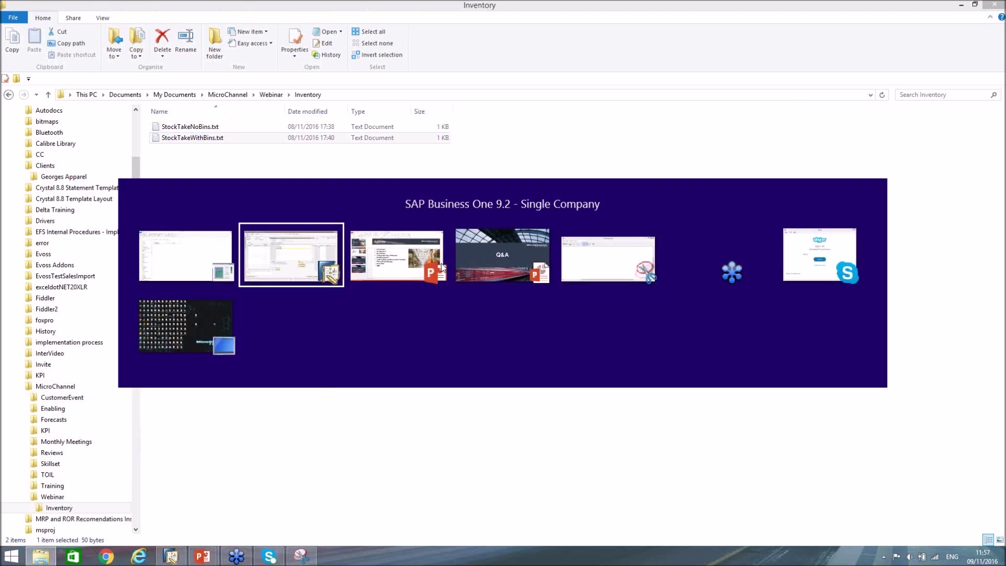
Choose StockTakeWithBins.txt from the Webinar\Inventory folder as the file to import and run the import
{"action": "left_click", "coordinate": [507, 111]}
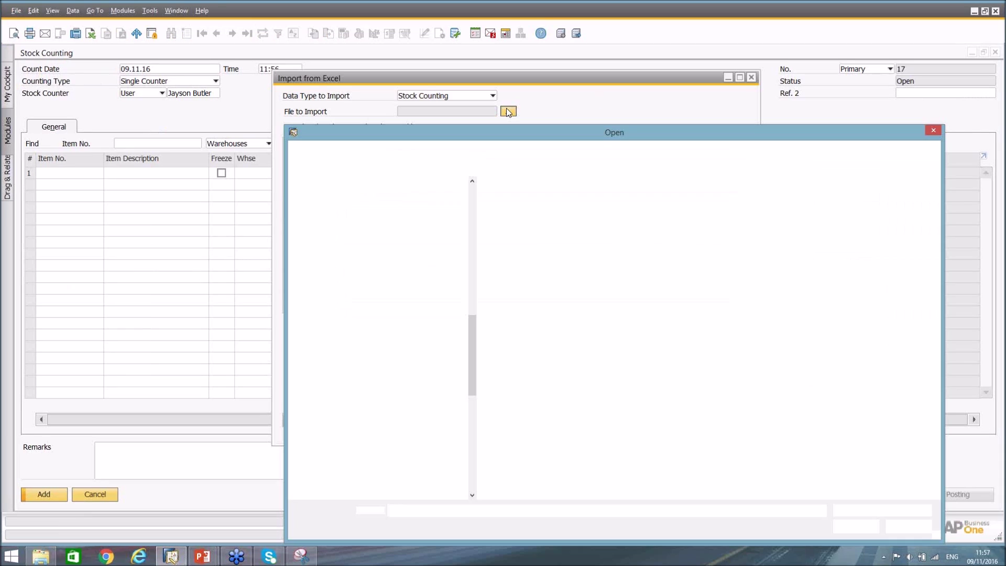
{"action": "left_click", "coordinate": [594, 155]}
{"action": "type", "text": "C:\\Users\\ketan.solanki\\Documents\\My Documents\\MicroChannel\\Webinar\\Inventory"}
{"action": "key", "text": "Return"}
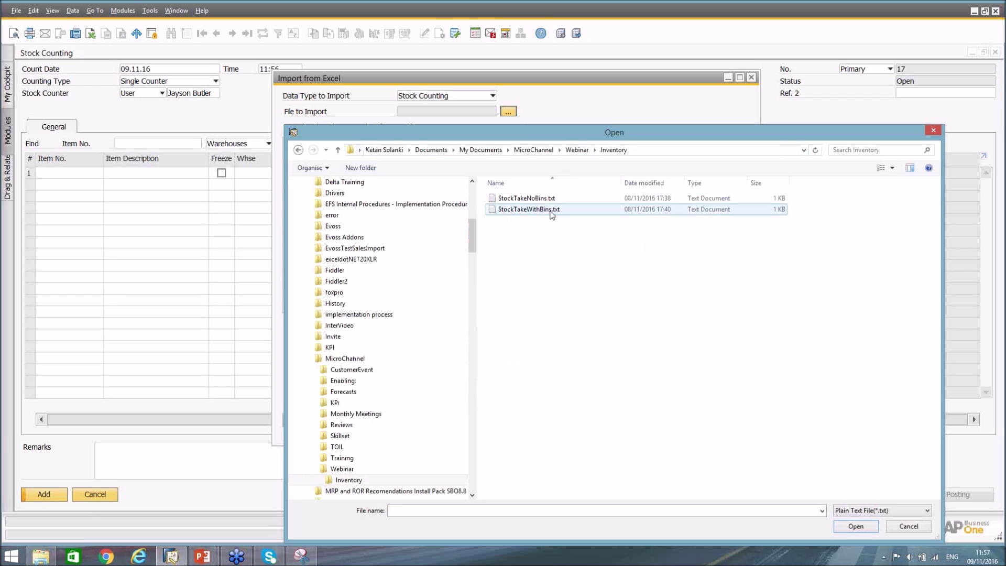
{"action": "double_click", "coordinate": [518, 210]}
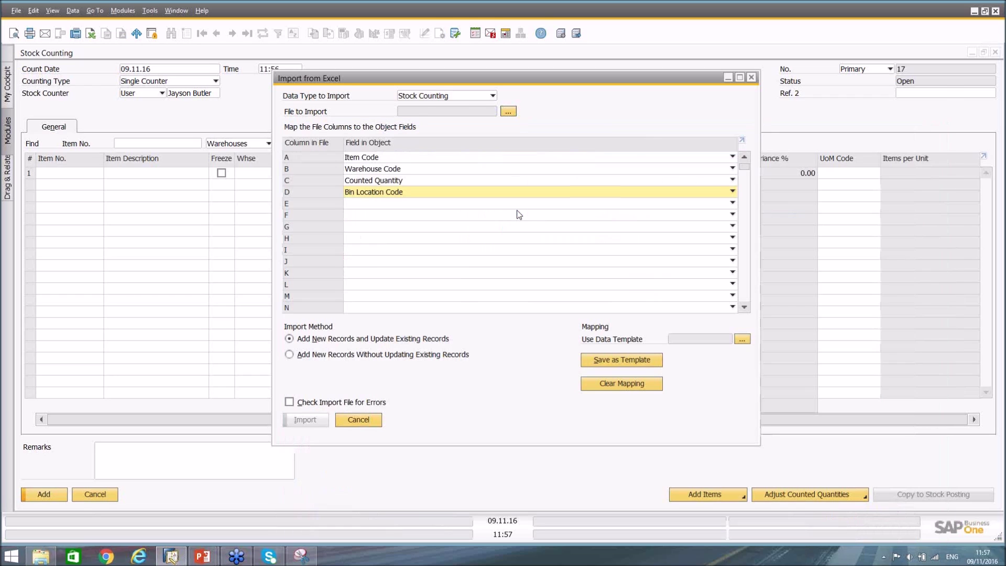
{"action": "left_click", "coordinate": [316, 419]}
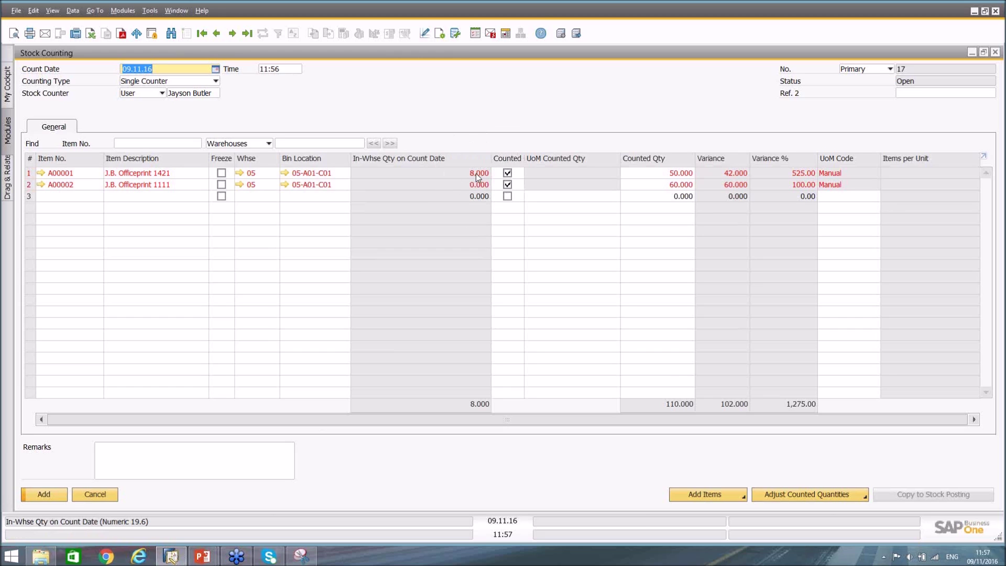
Add the stock count for bin location 05-A01-C01 and copy the saved document to a stock posting
{"action": "left_click", "coordinate": [666, 173]}
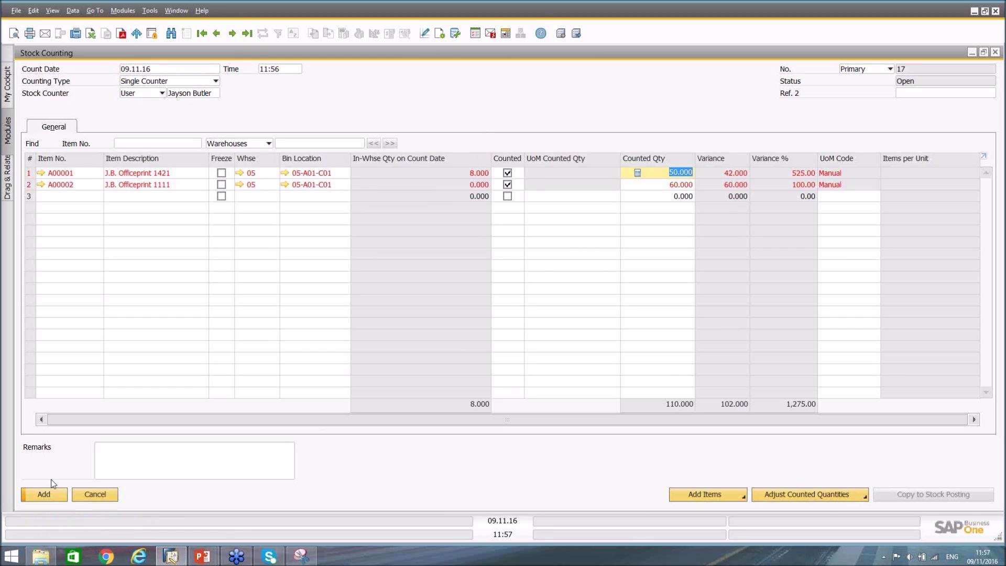
{"action": "left_click", "coordinate": [44, 494]}
{"action": "left_click", "coordinate": [247, 33]}
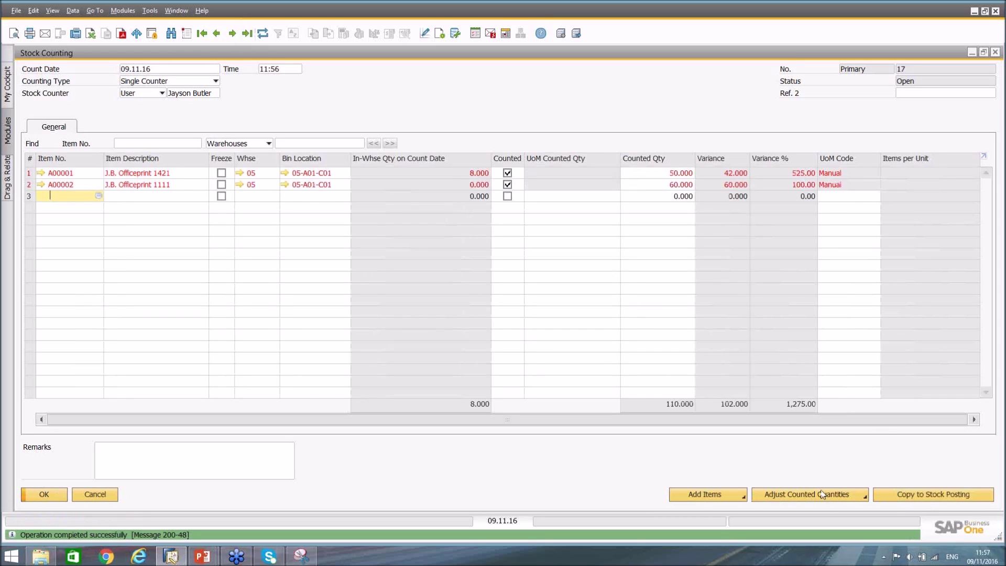
{"action": "left_click", "coordinate": [920, 497]}
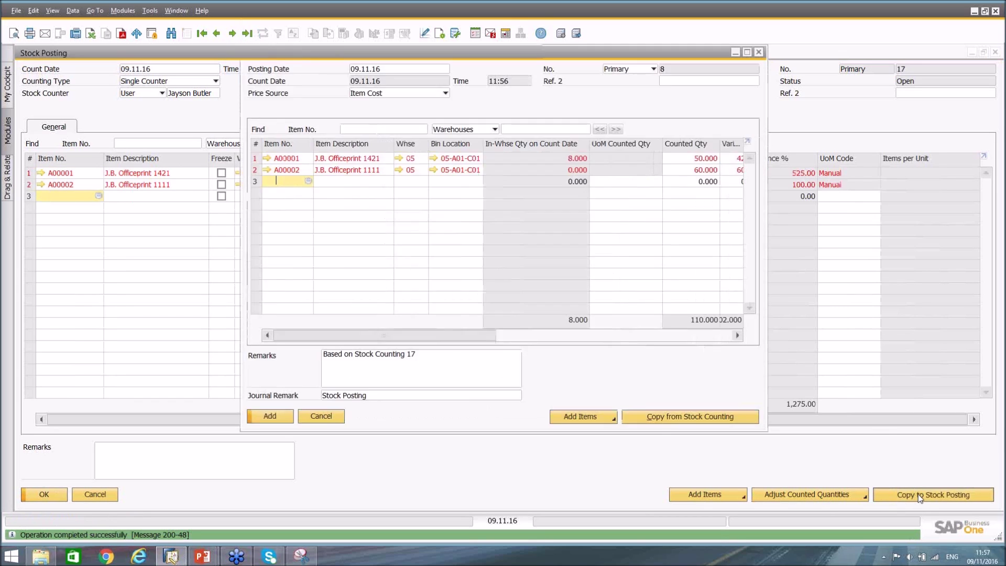